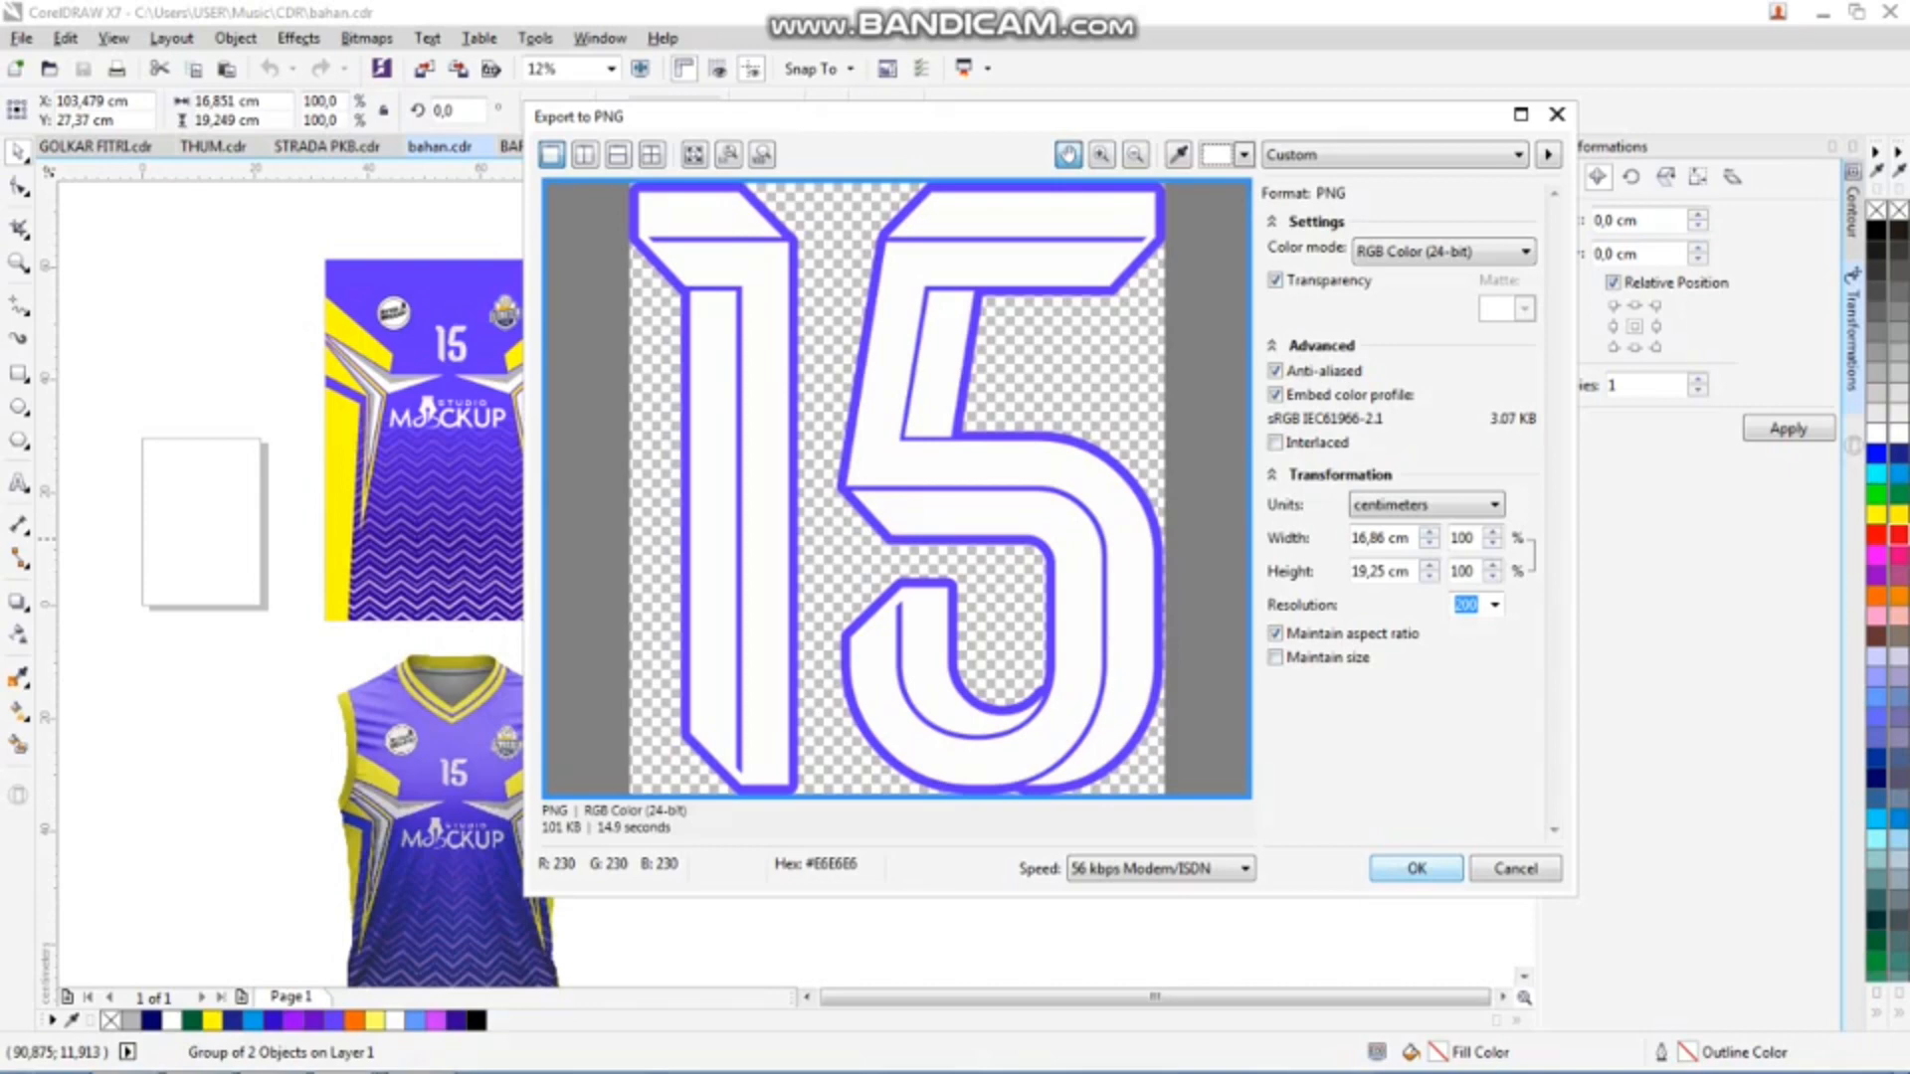
- Finish the PNG export of the number 15, and export only the PLAYER text as PNG file 9
{"action": "key", "text": "Return"}
{"action": "left_click", "coordinate": [906, 352]}
{"action": "left_click_drag", "start_coordinate": [928, 278], "coordinate": [637, 375]}
{"action": "key", "text": "ctrl+e"}
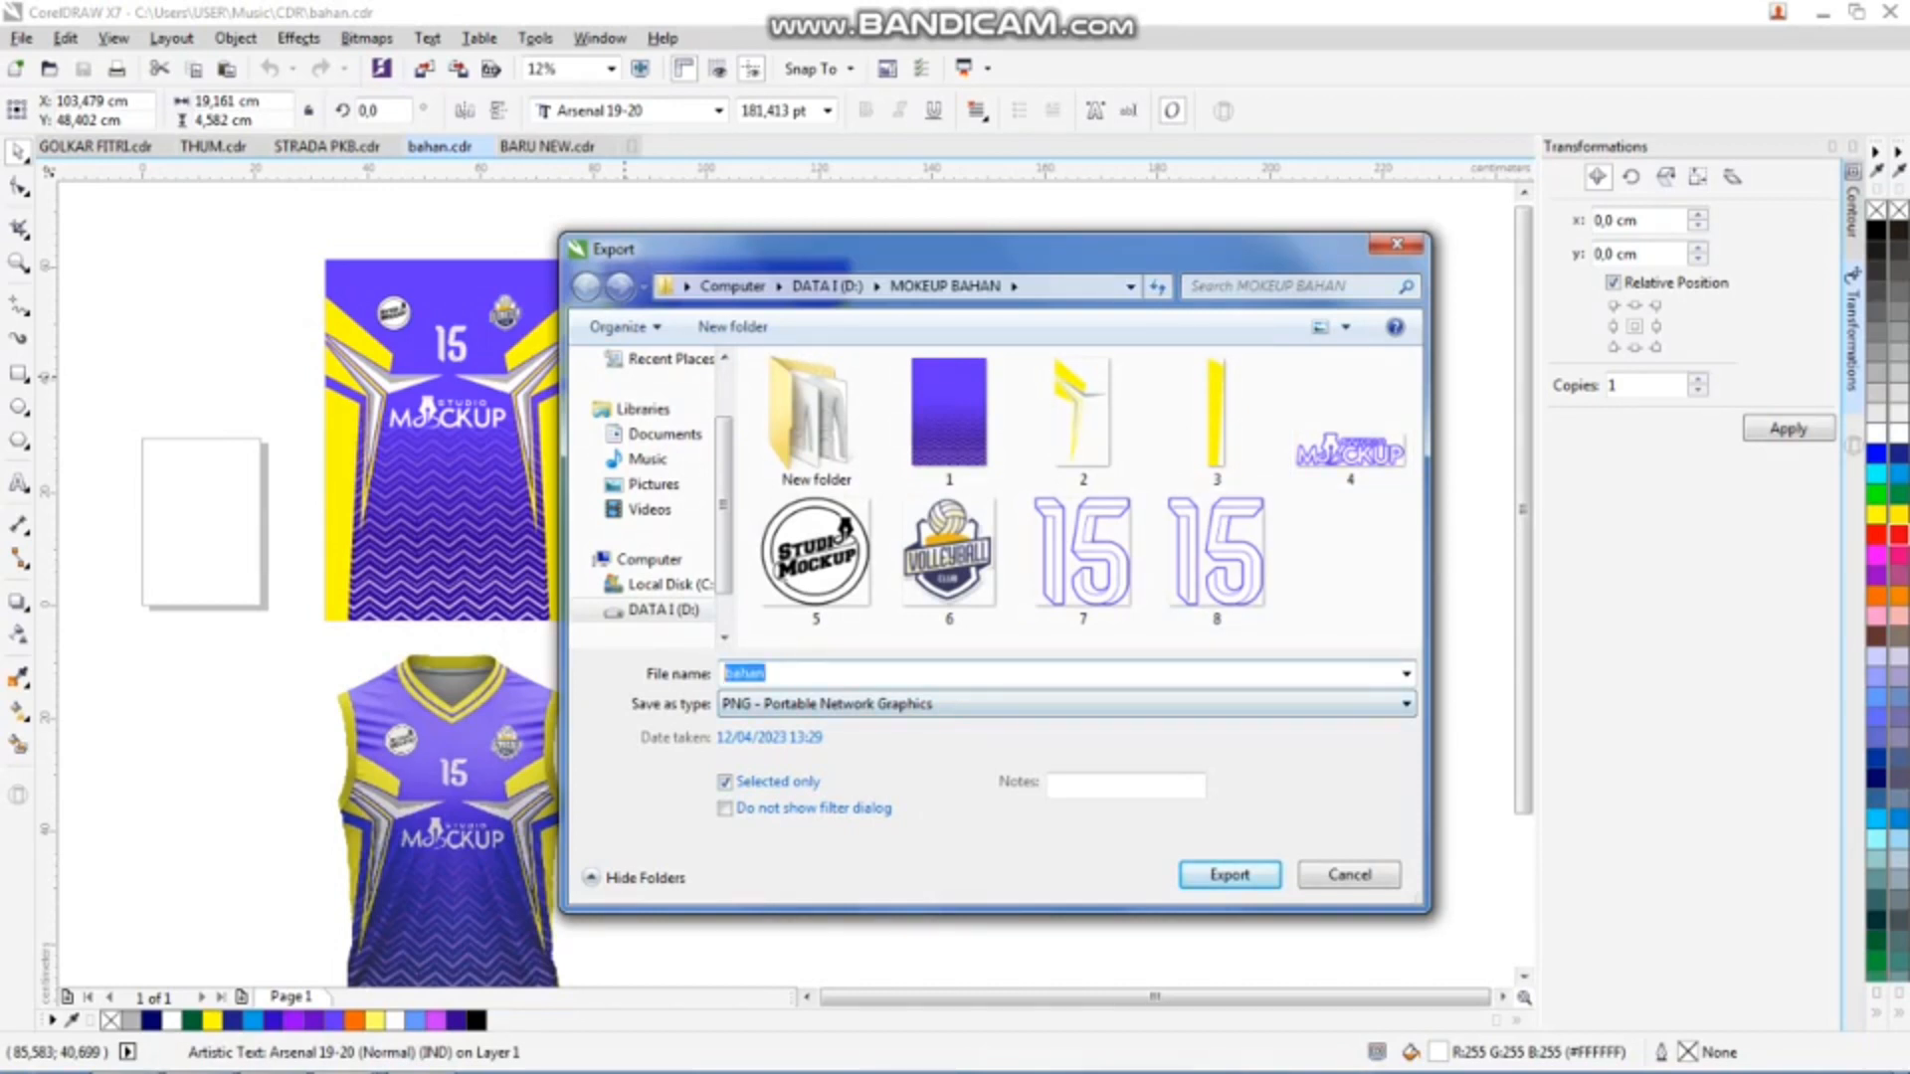
{"action": "type", "text": "8"}
{"action": "key", "text": "Return"}
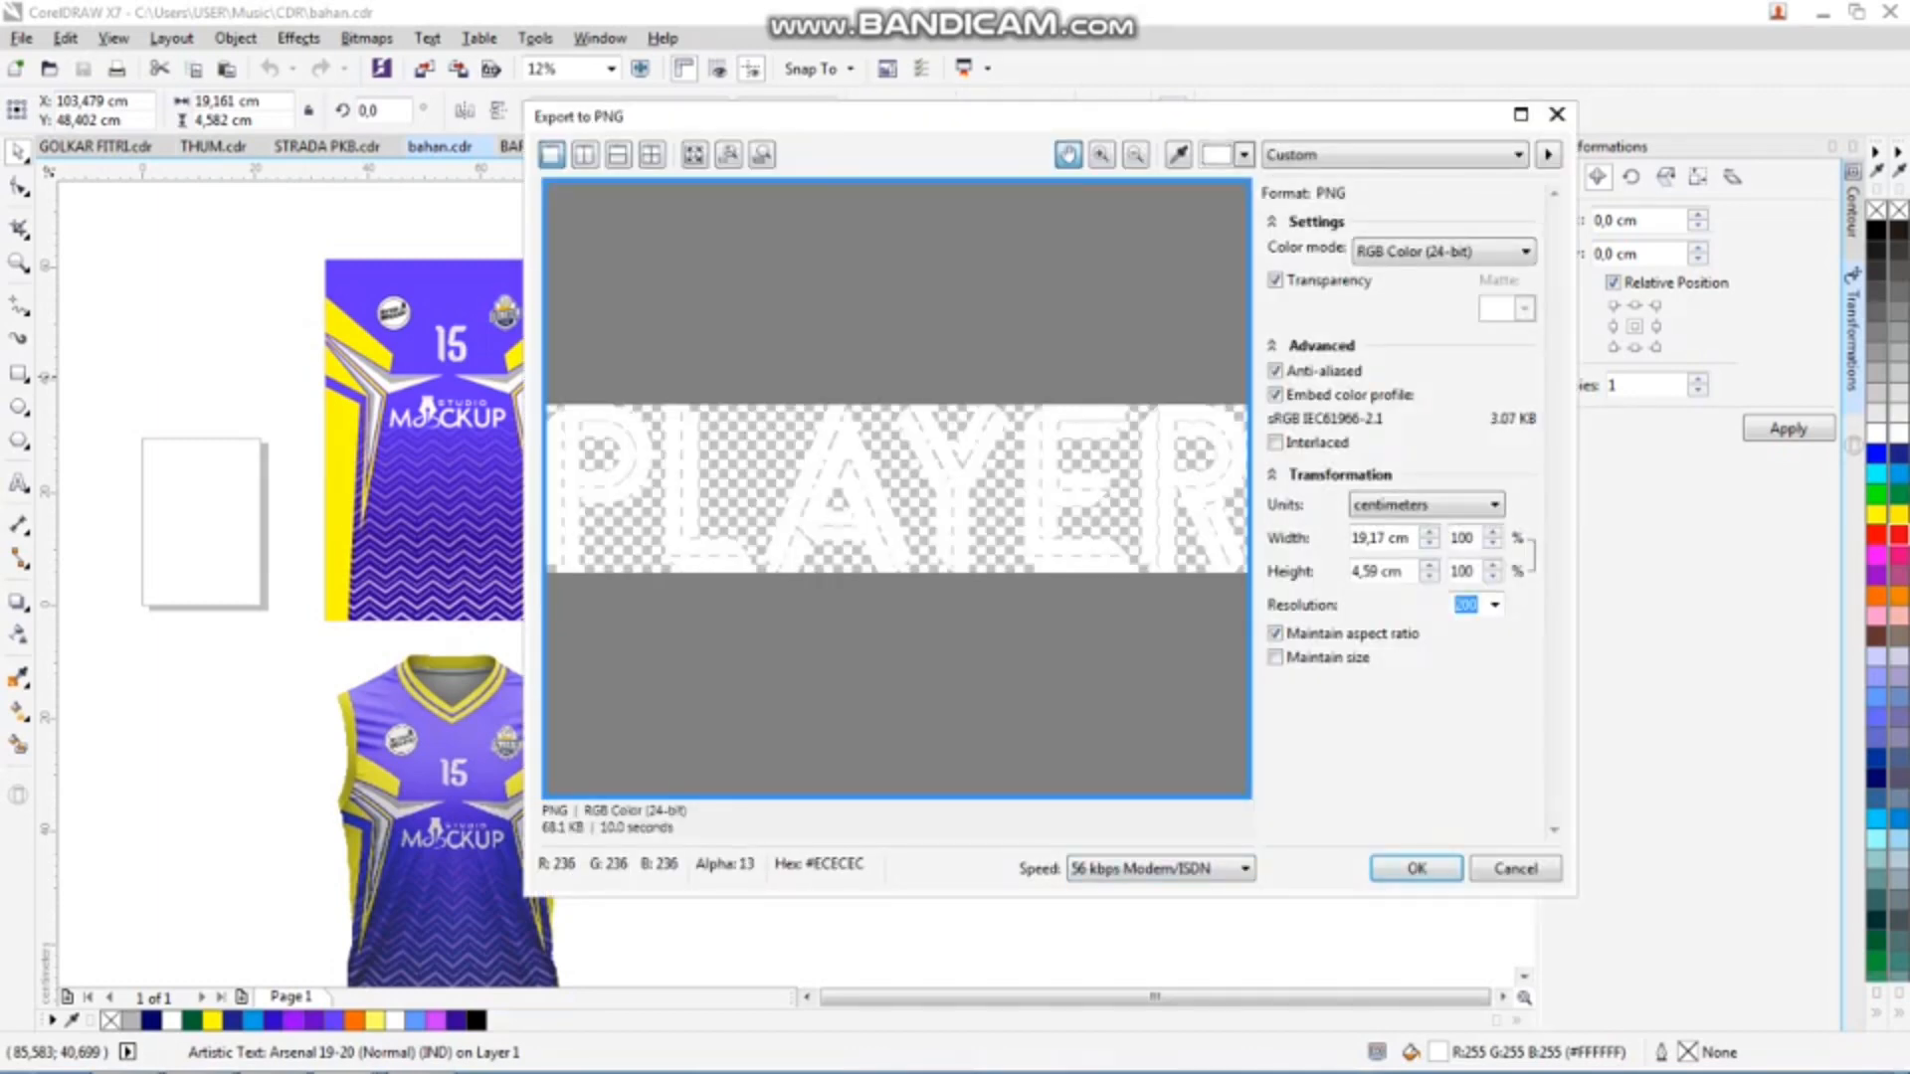
{"action": "key", "text": "Return"}
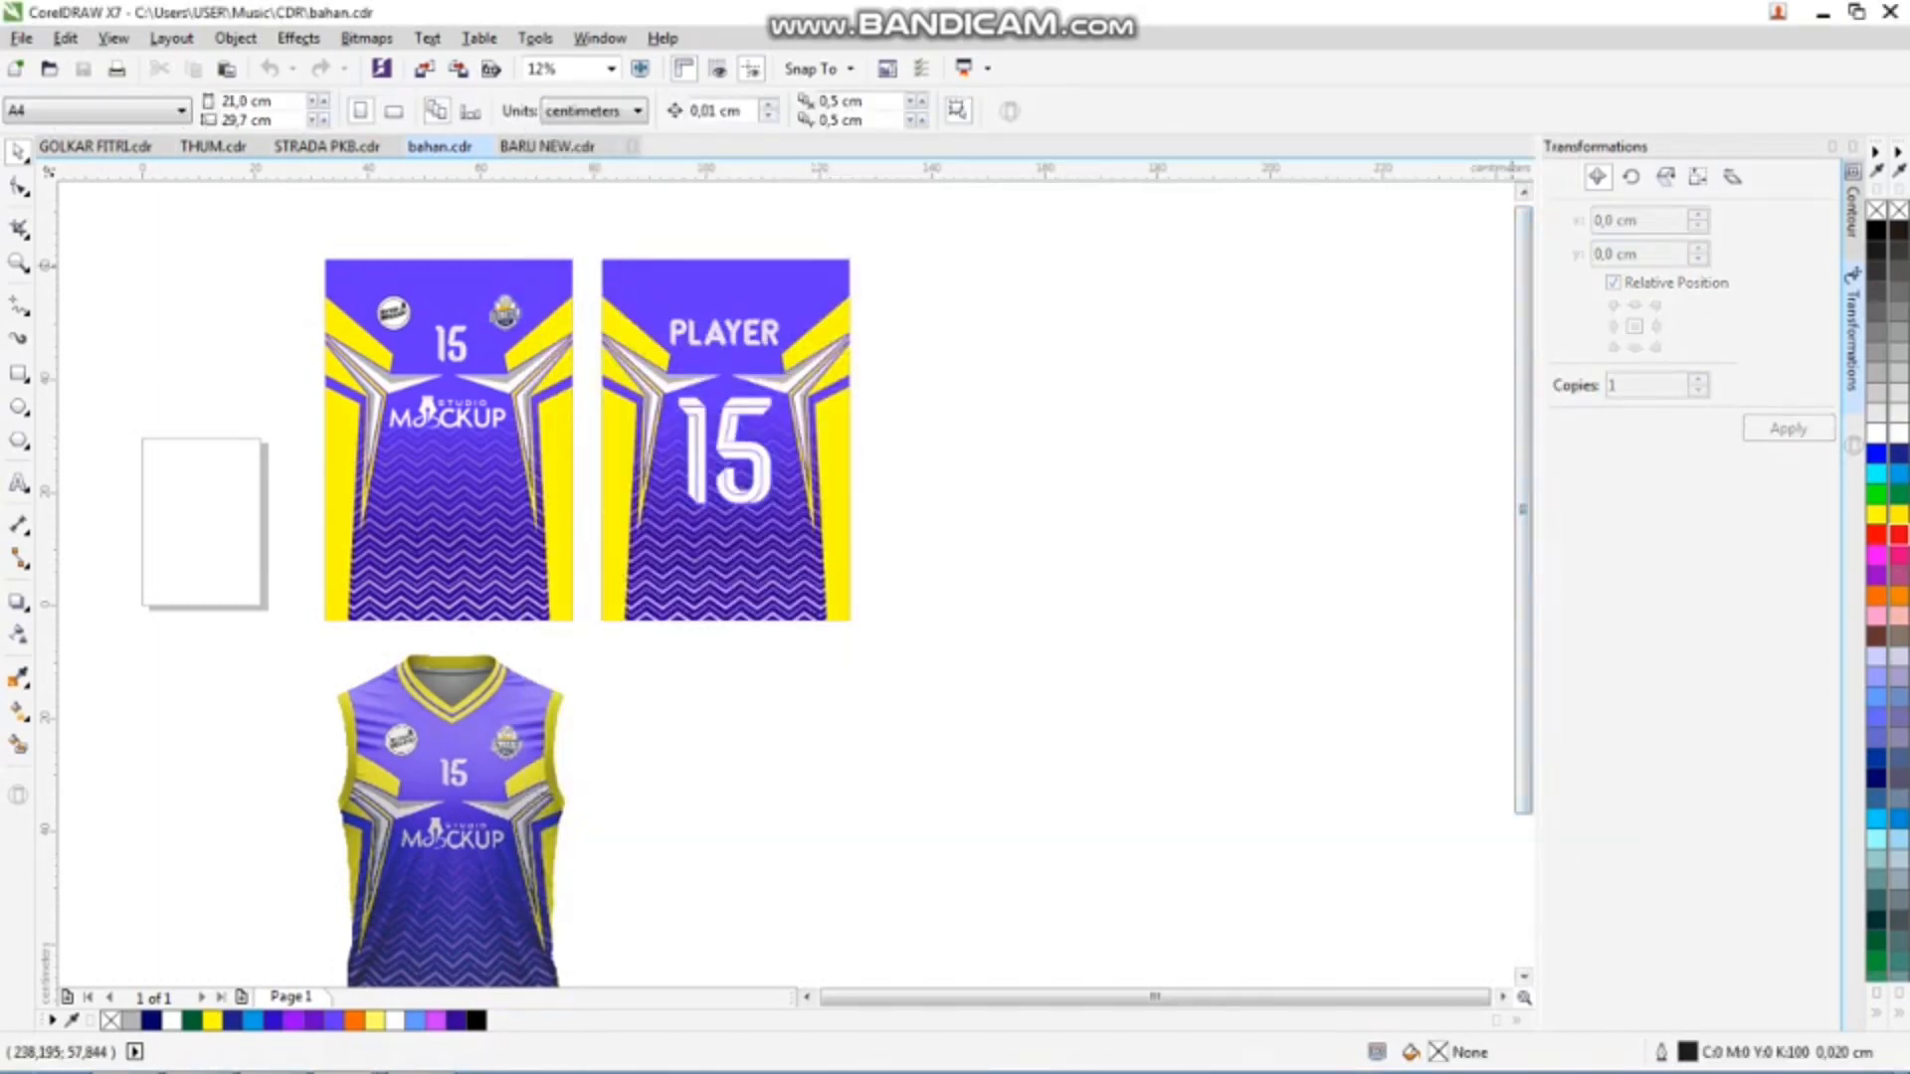
- Switch to Photoshop and open the contents of the Rectangle 1 smart object in LEK BLK.tif
{"action": "scroll", "coordinate": [509, 514], "scroll_direction": "down", "scroll_amount": 1}
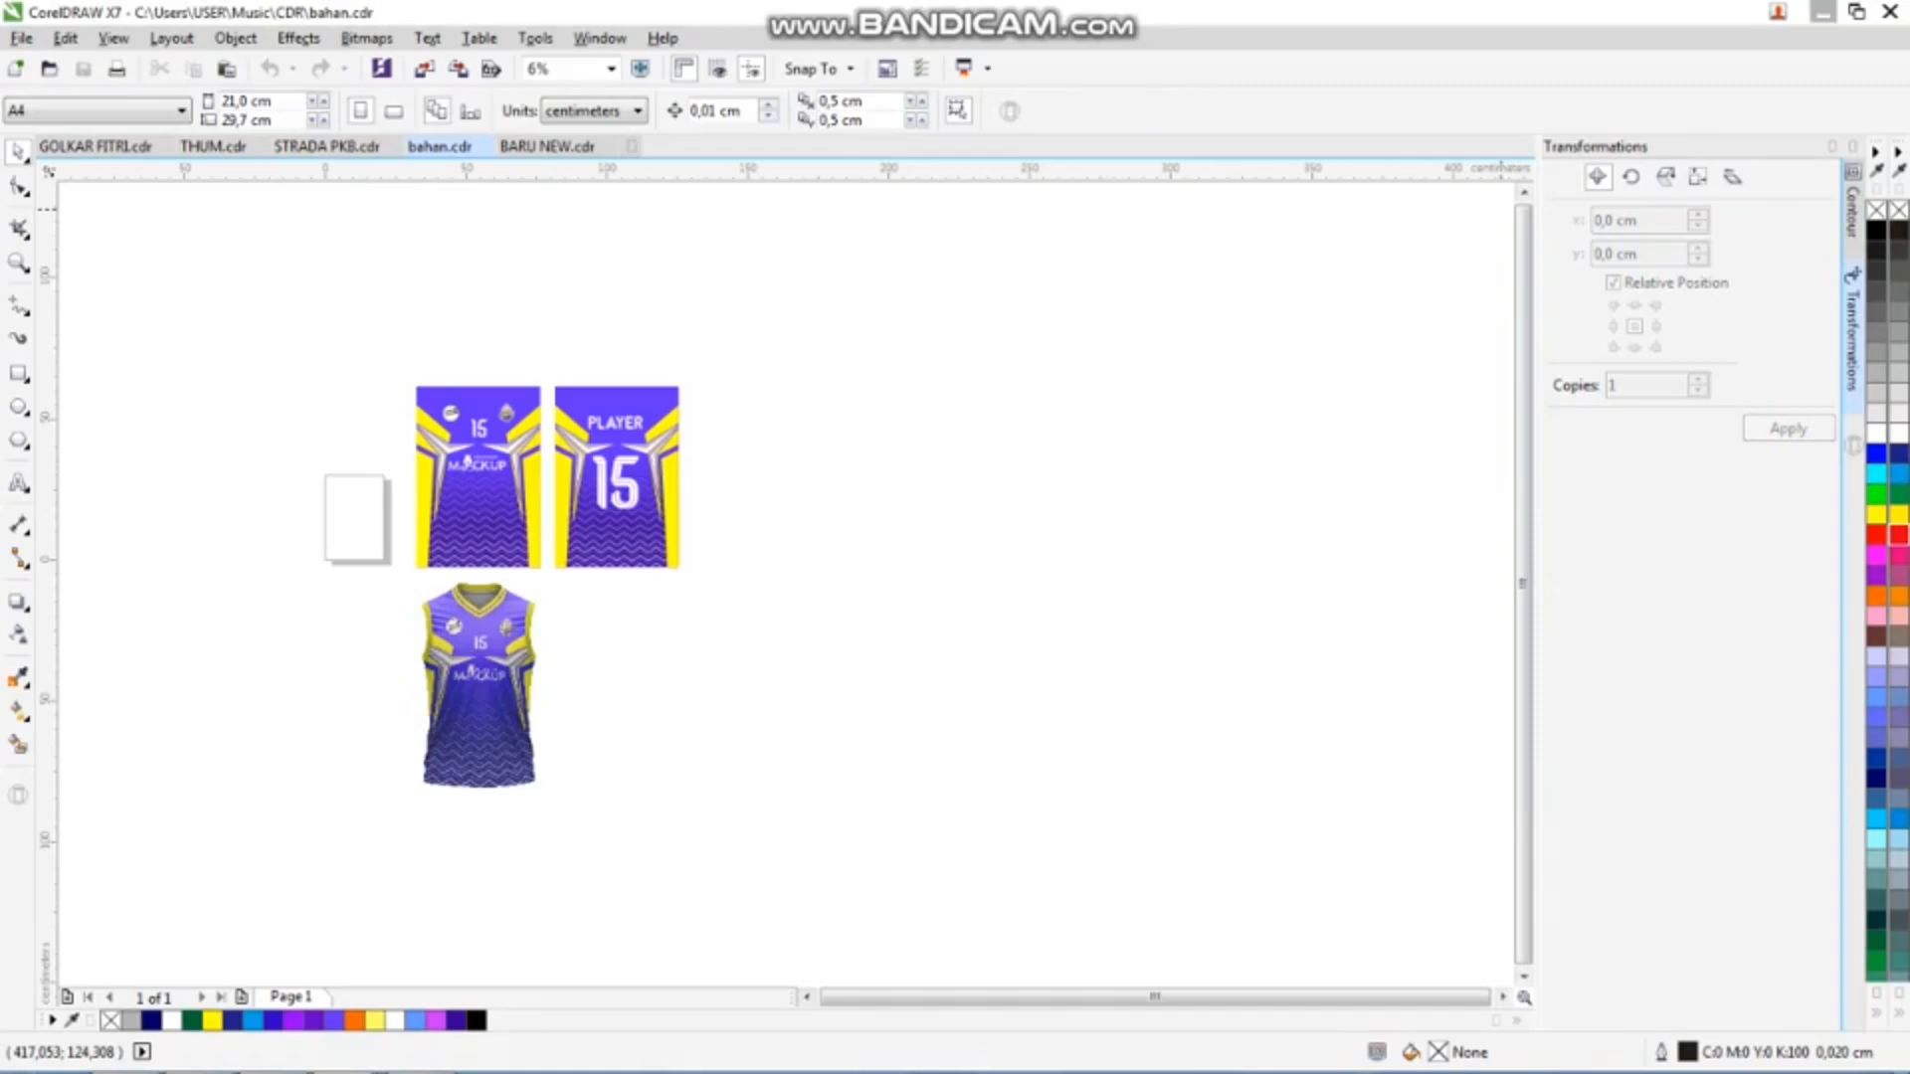
{"action": "left_click", "coordinate": [1822, 12]}
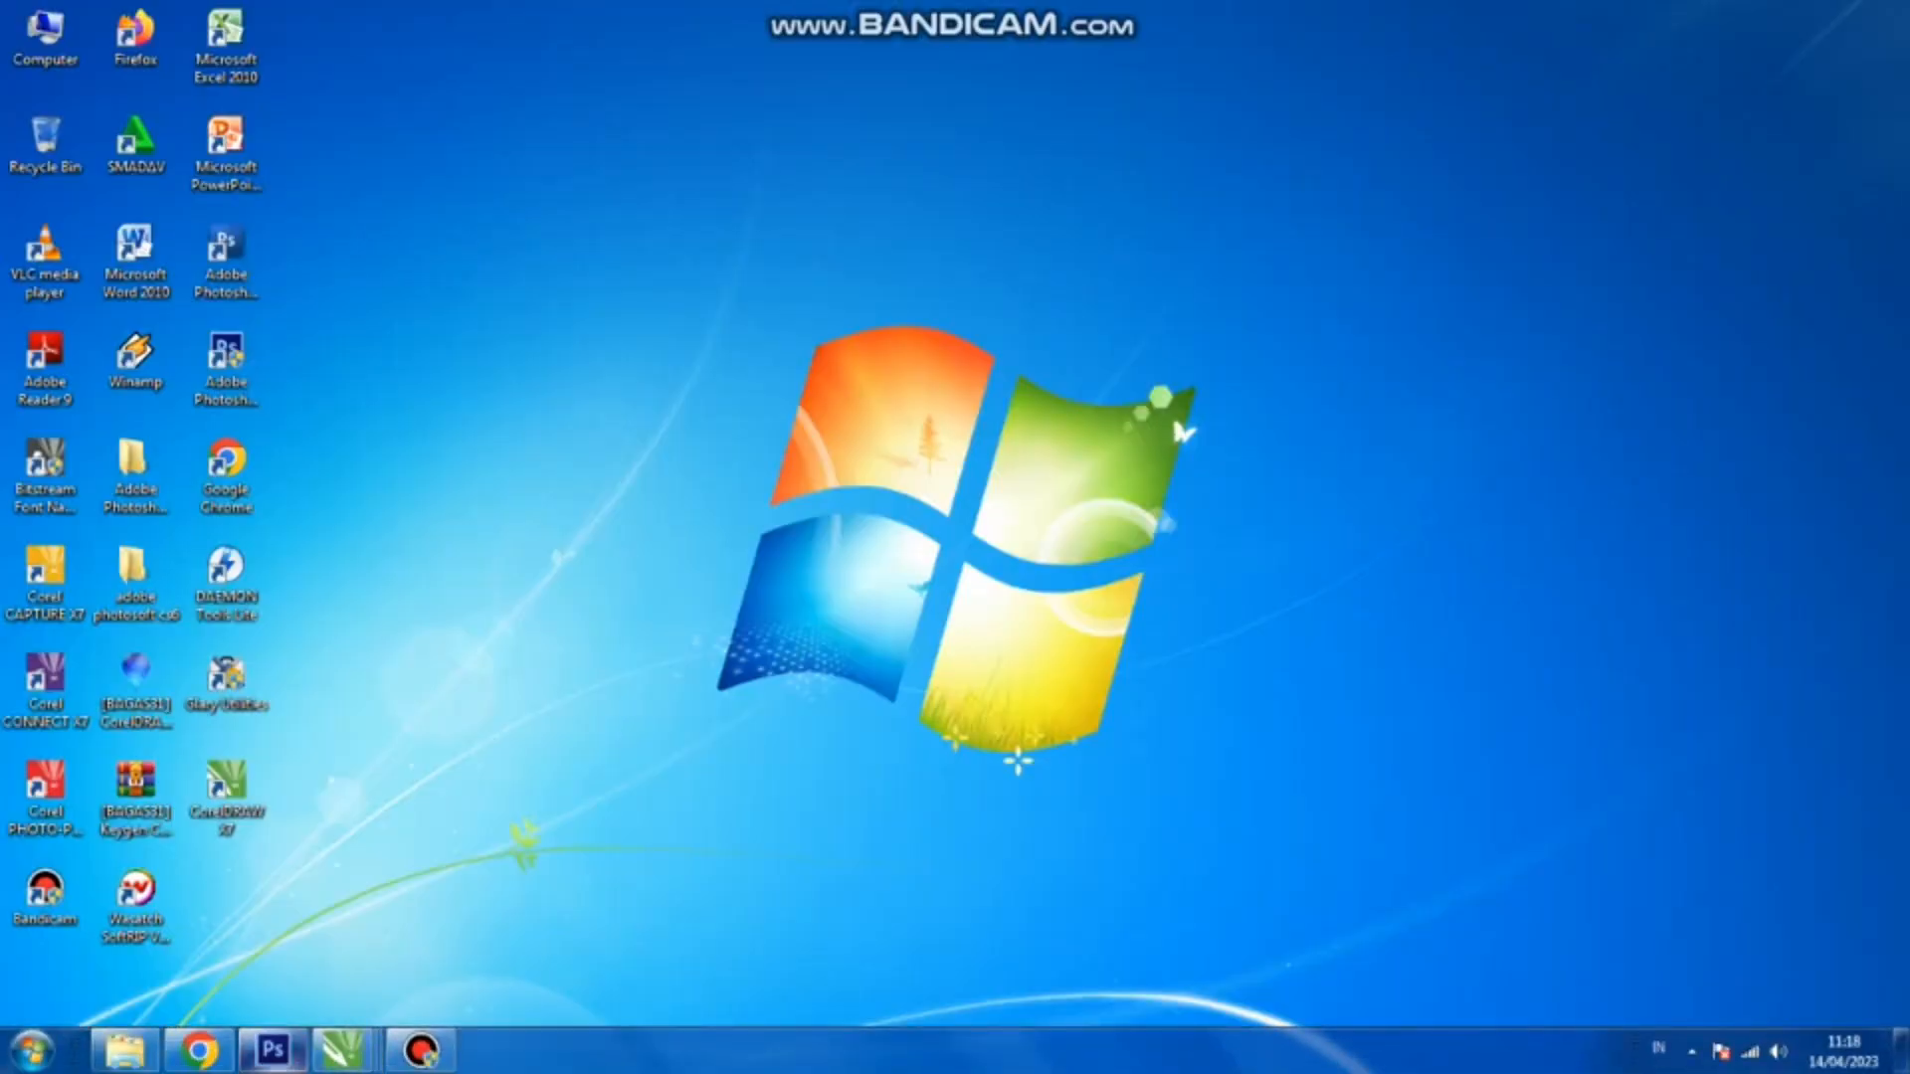
{"action": "left_click", "coordinate": [273, 1054]}
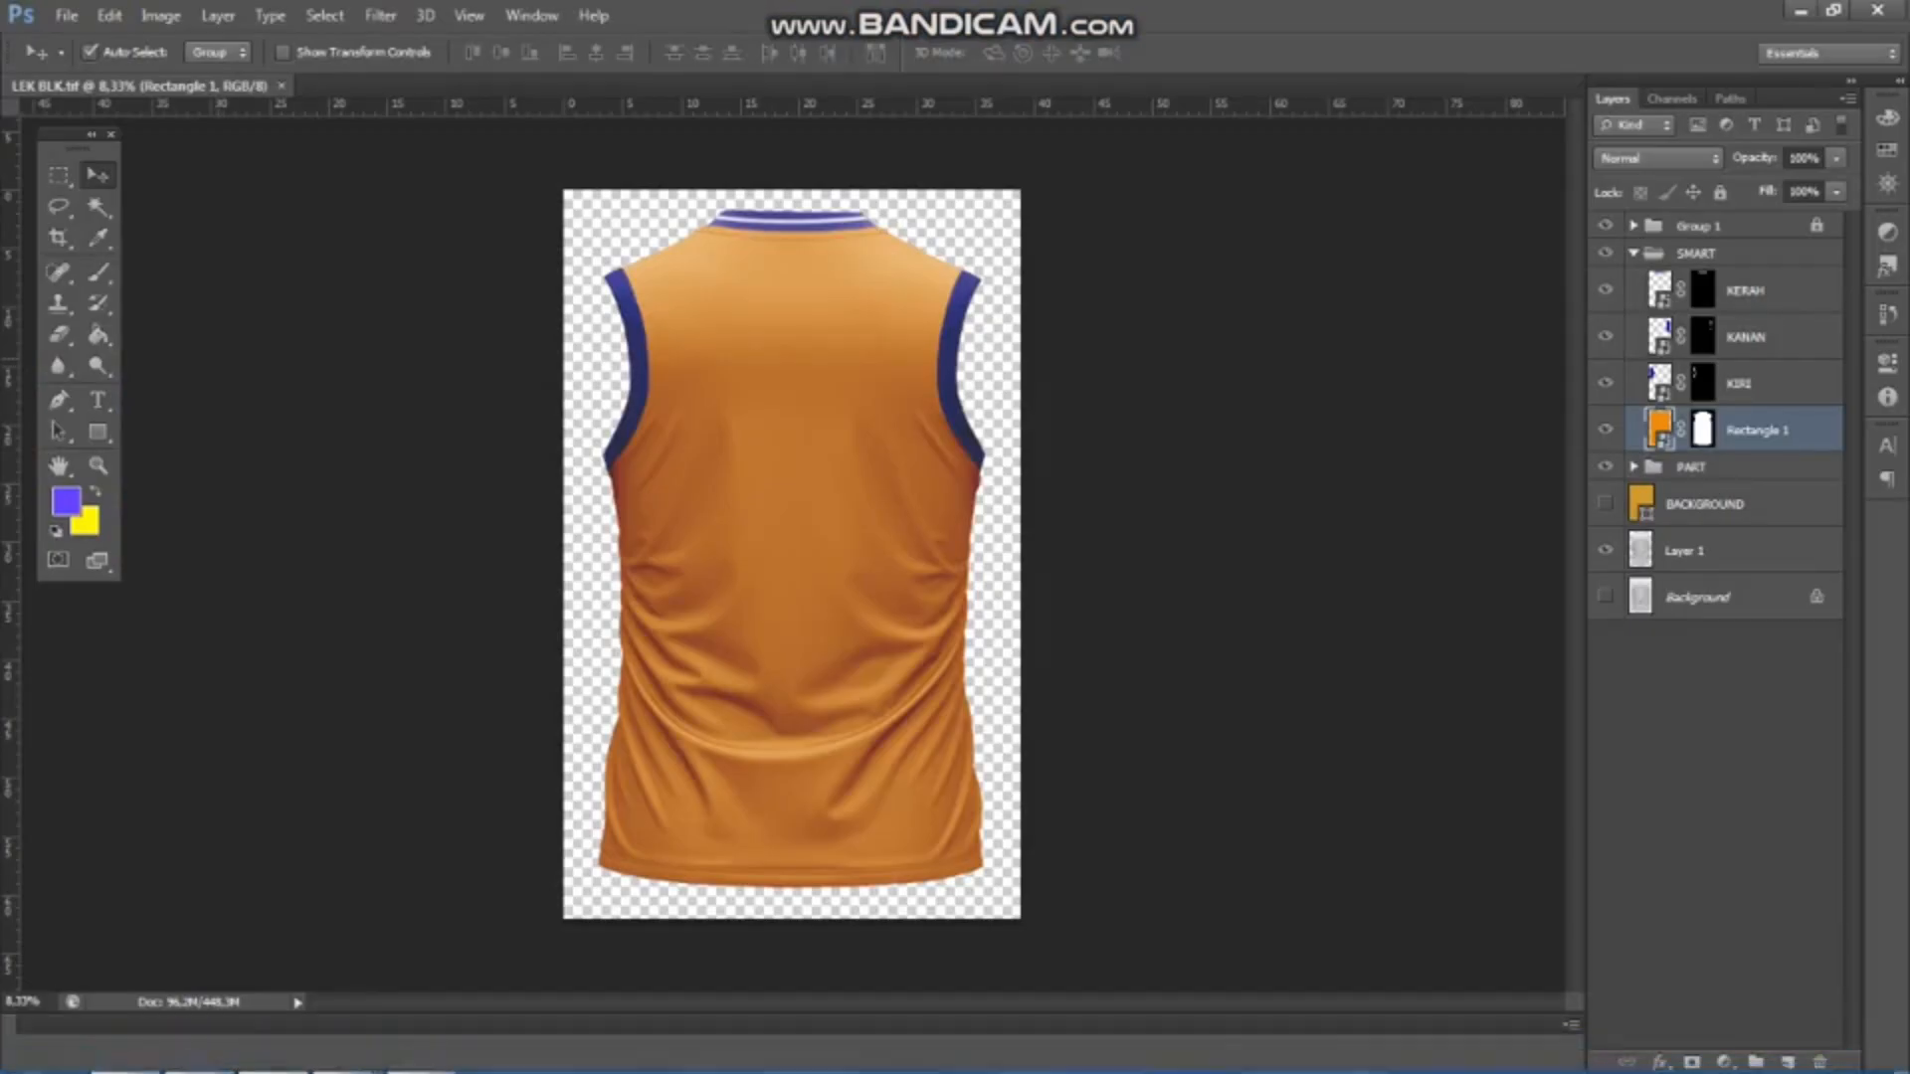
{"action": "scroll", "coordinate": [792, 553], "scroll_direction": "up", "scroll_amount": 3}
{"action": "scroll", "coordinate": [792, 553], "scroll_direction": "down", "scroll_amount": 2}
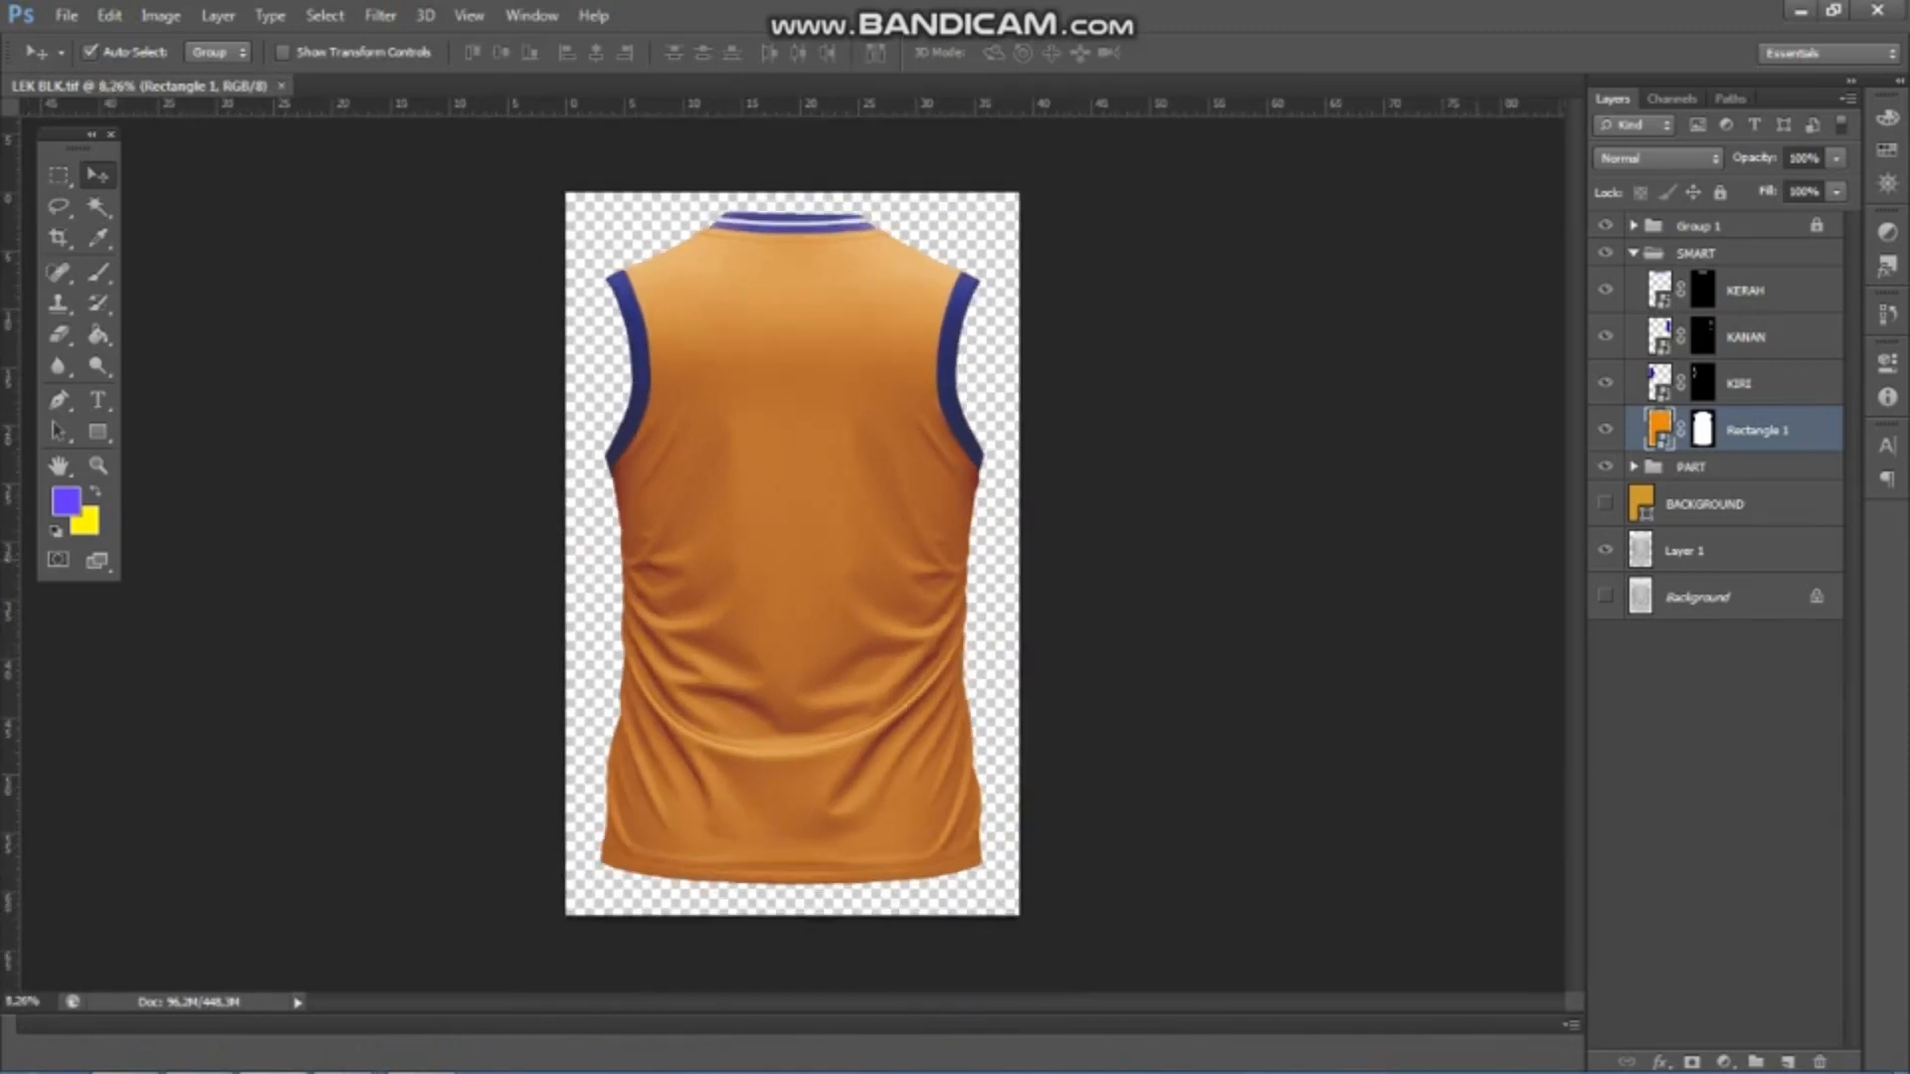
{"action": "double_click", "coordinate": [1659, 429]}
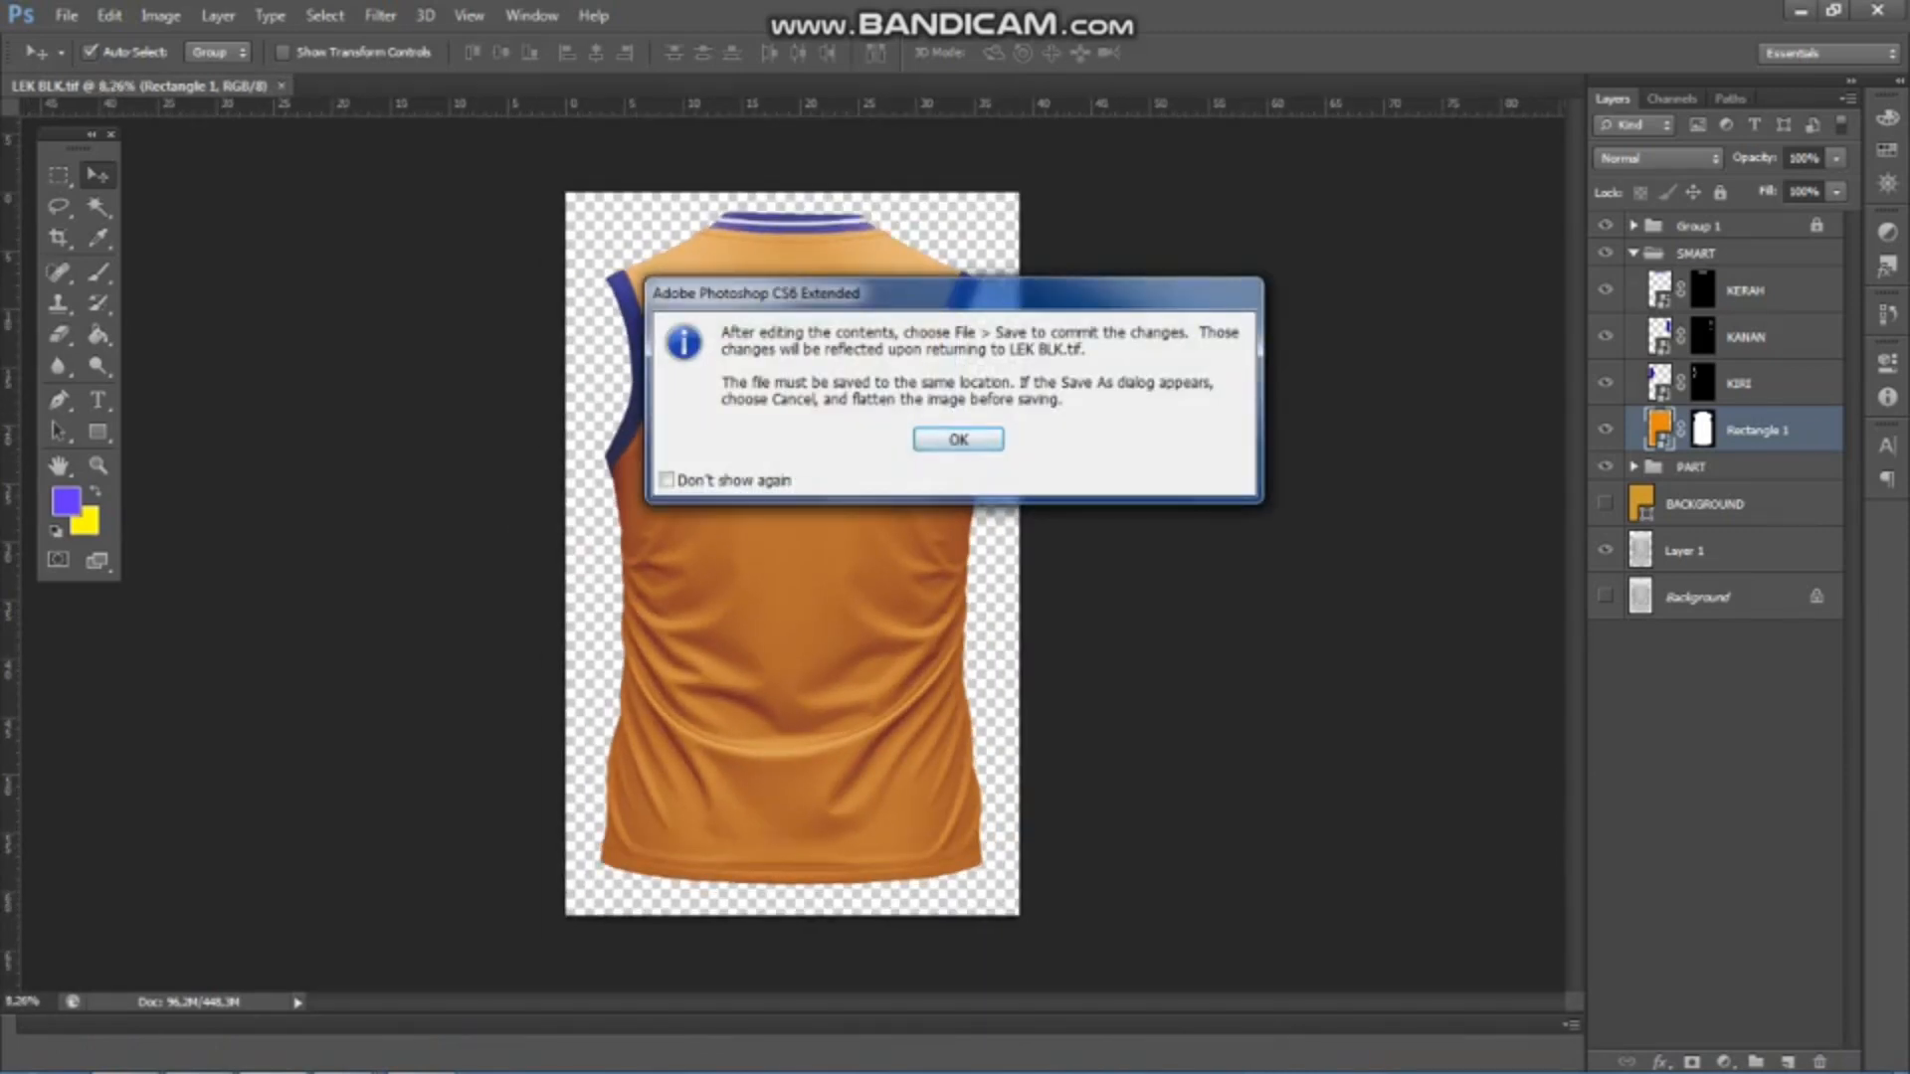
{"action": "key", "text": "Return"}
- Open image 1 from the MOKEUP BAHAN folder and place its zigzag pattern on the orange Rectangle 121.psb canvas
{"action": "left_click", "coordinate": [67, 15]}
{"action": "left_click", "coordinate": [89, 63]}
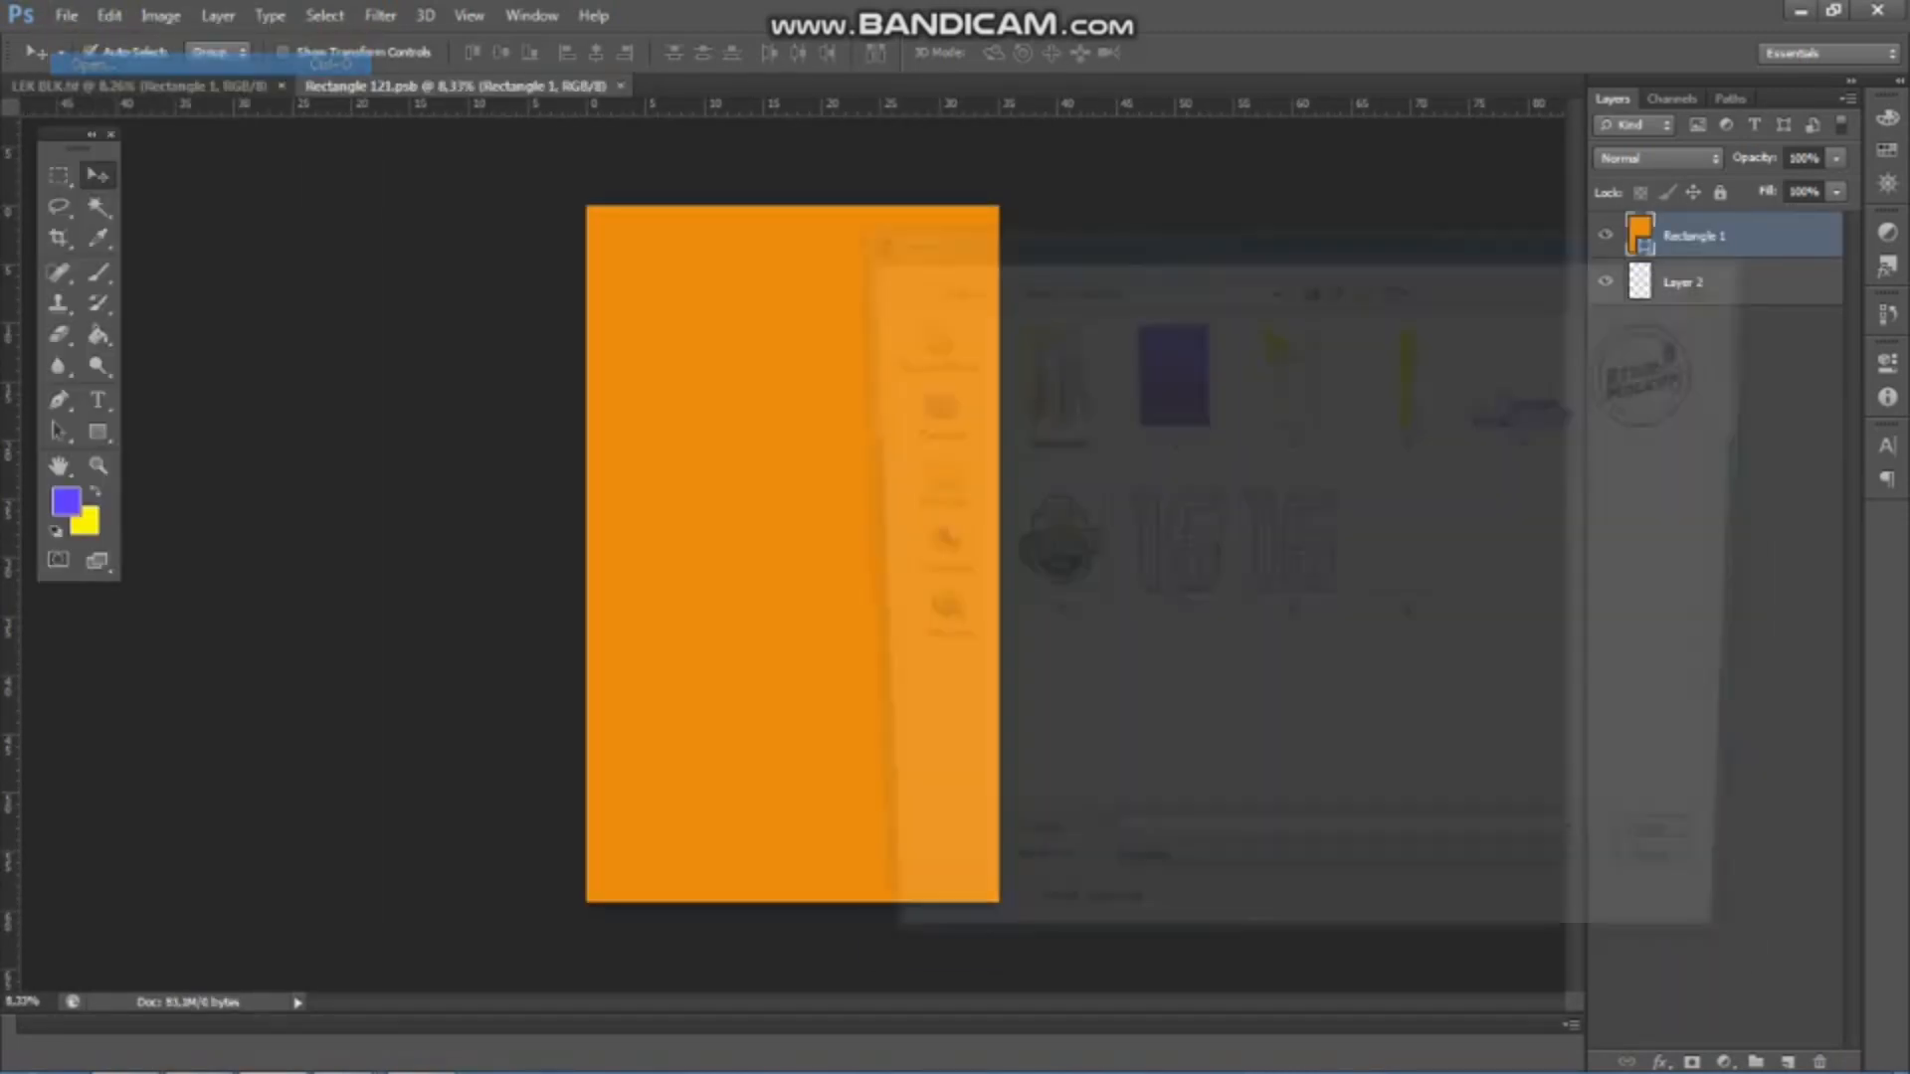
{"action": "left_click", "coordinate": [1164, 382]}
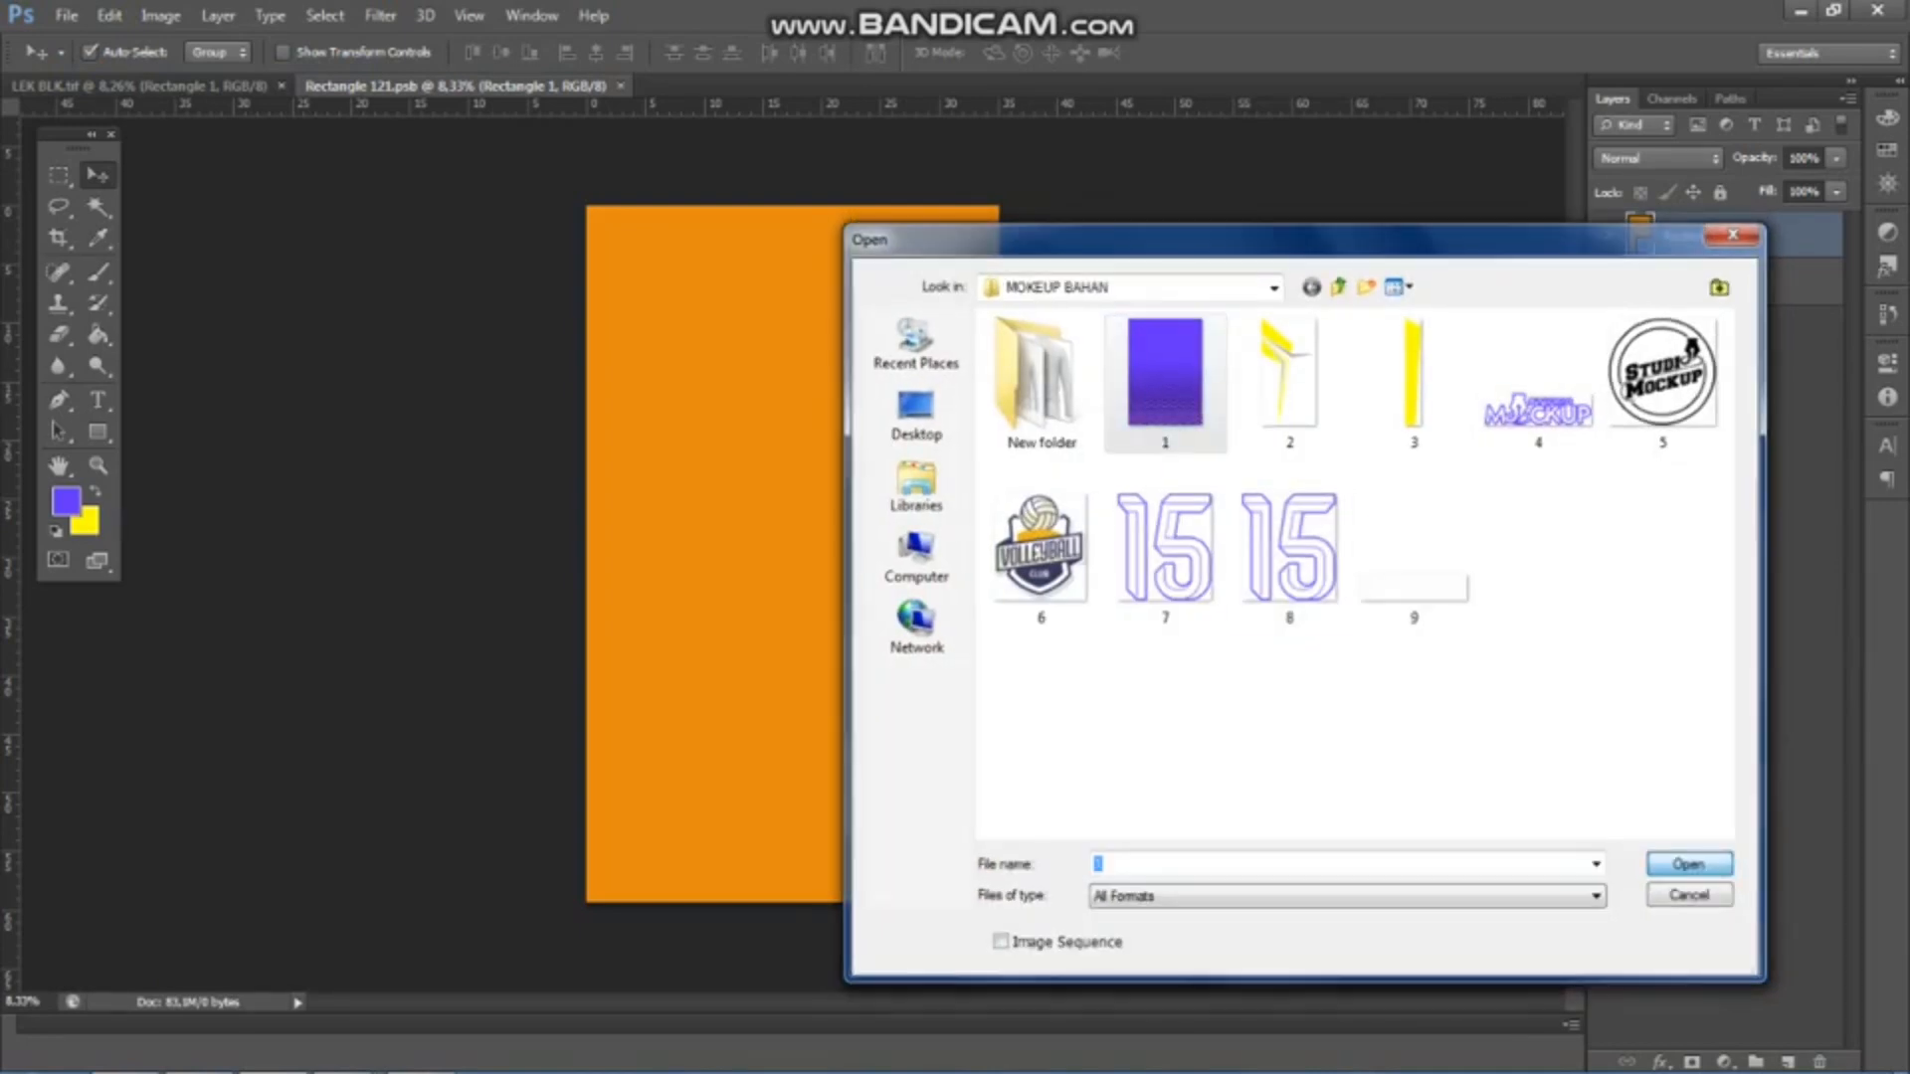
{"action": "key", "text": "Return"}
{"action": "left_click_drag", "start_coordinate": [688, 329], "coordinate": [730, 369]}
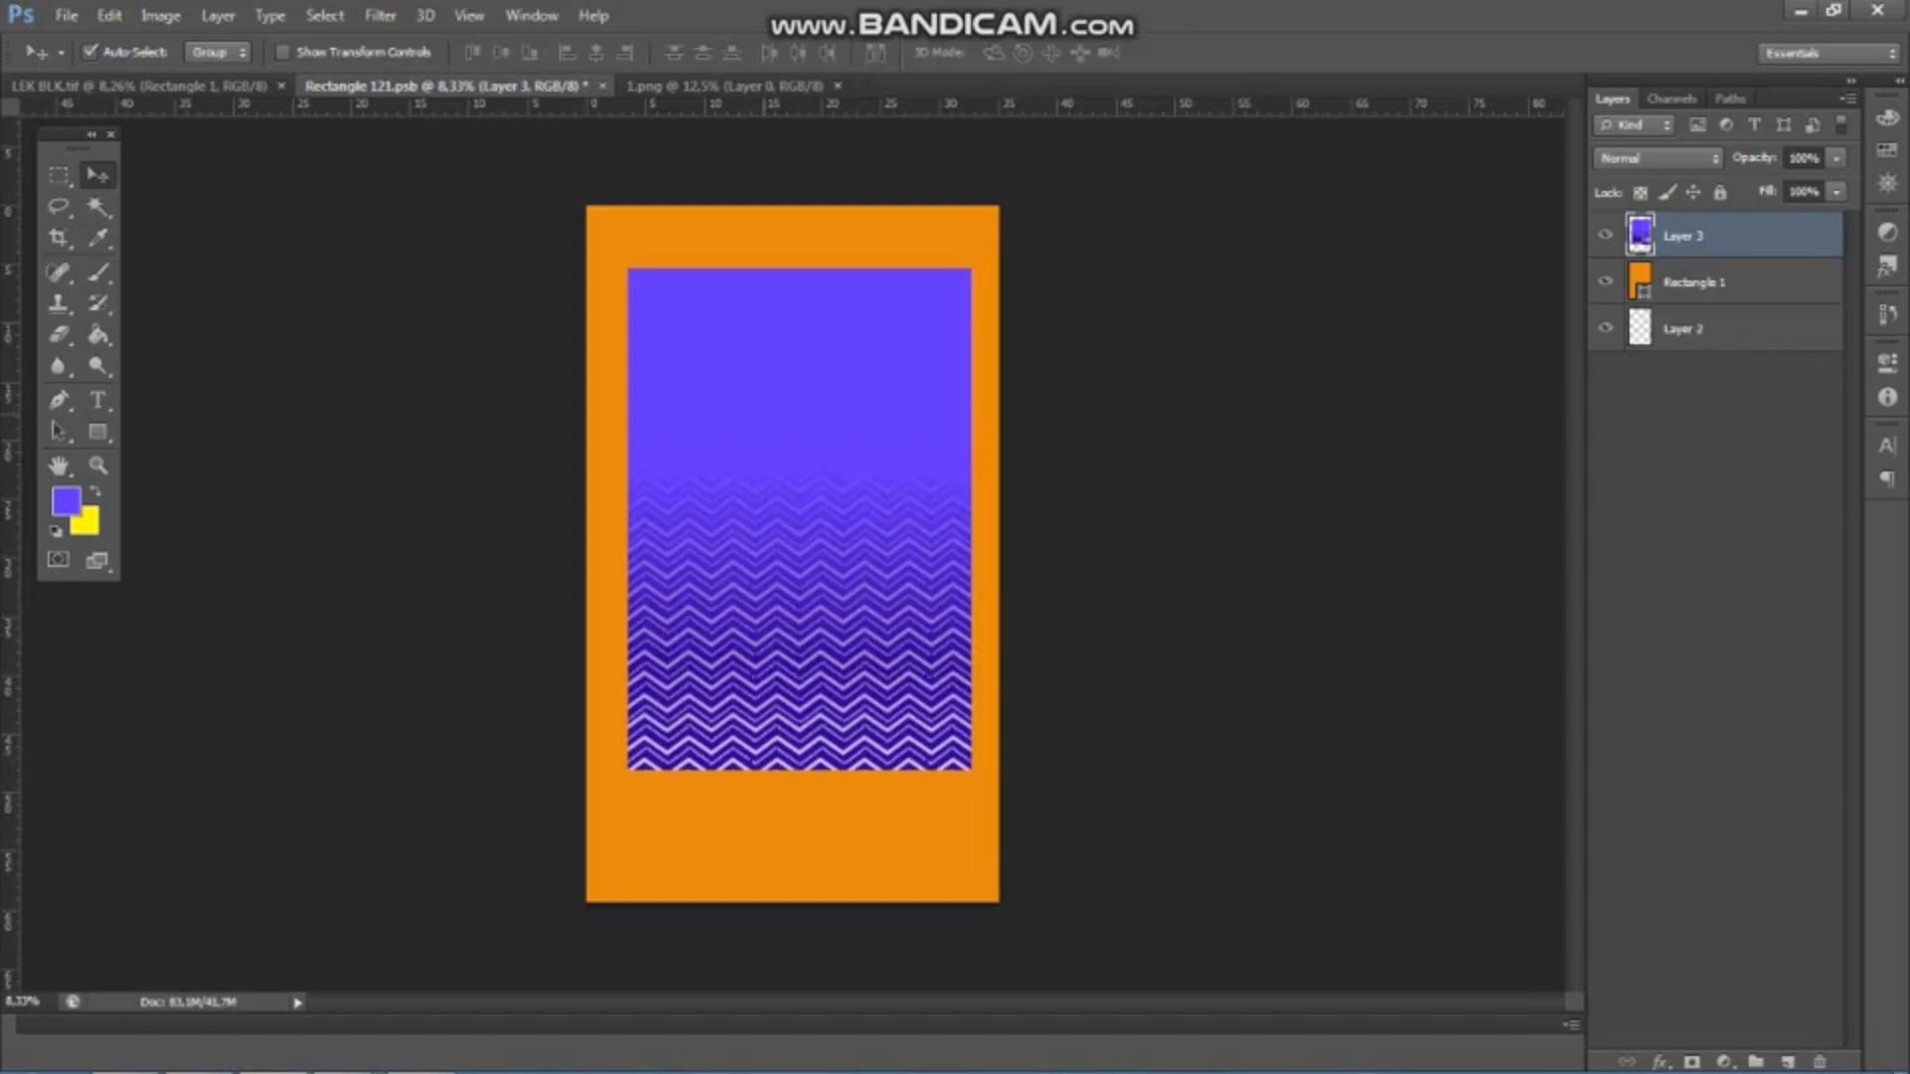
- Stretch the placed zigzag pattern to all four edges of the canvas and save the smart object
{"action": "key", "text": "ctrl+t"}
{"action": "left_click_drag", "start_coordinate": [801, 269], "coordinate": [796, 205]}
{"action": "left_click_drag", "start_coordinate": [628, 487], "coordinate": [586, 488]}
{"action": "left_click_drag", "start_coordinate": [971, 488], "coordinate": [999, 489]}
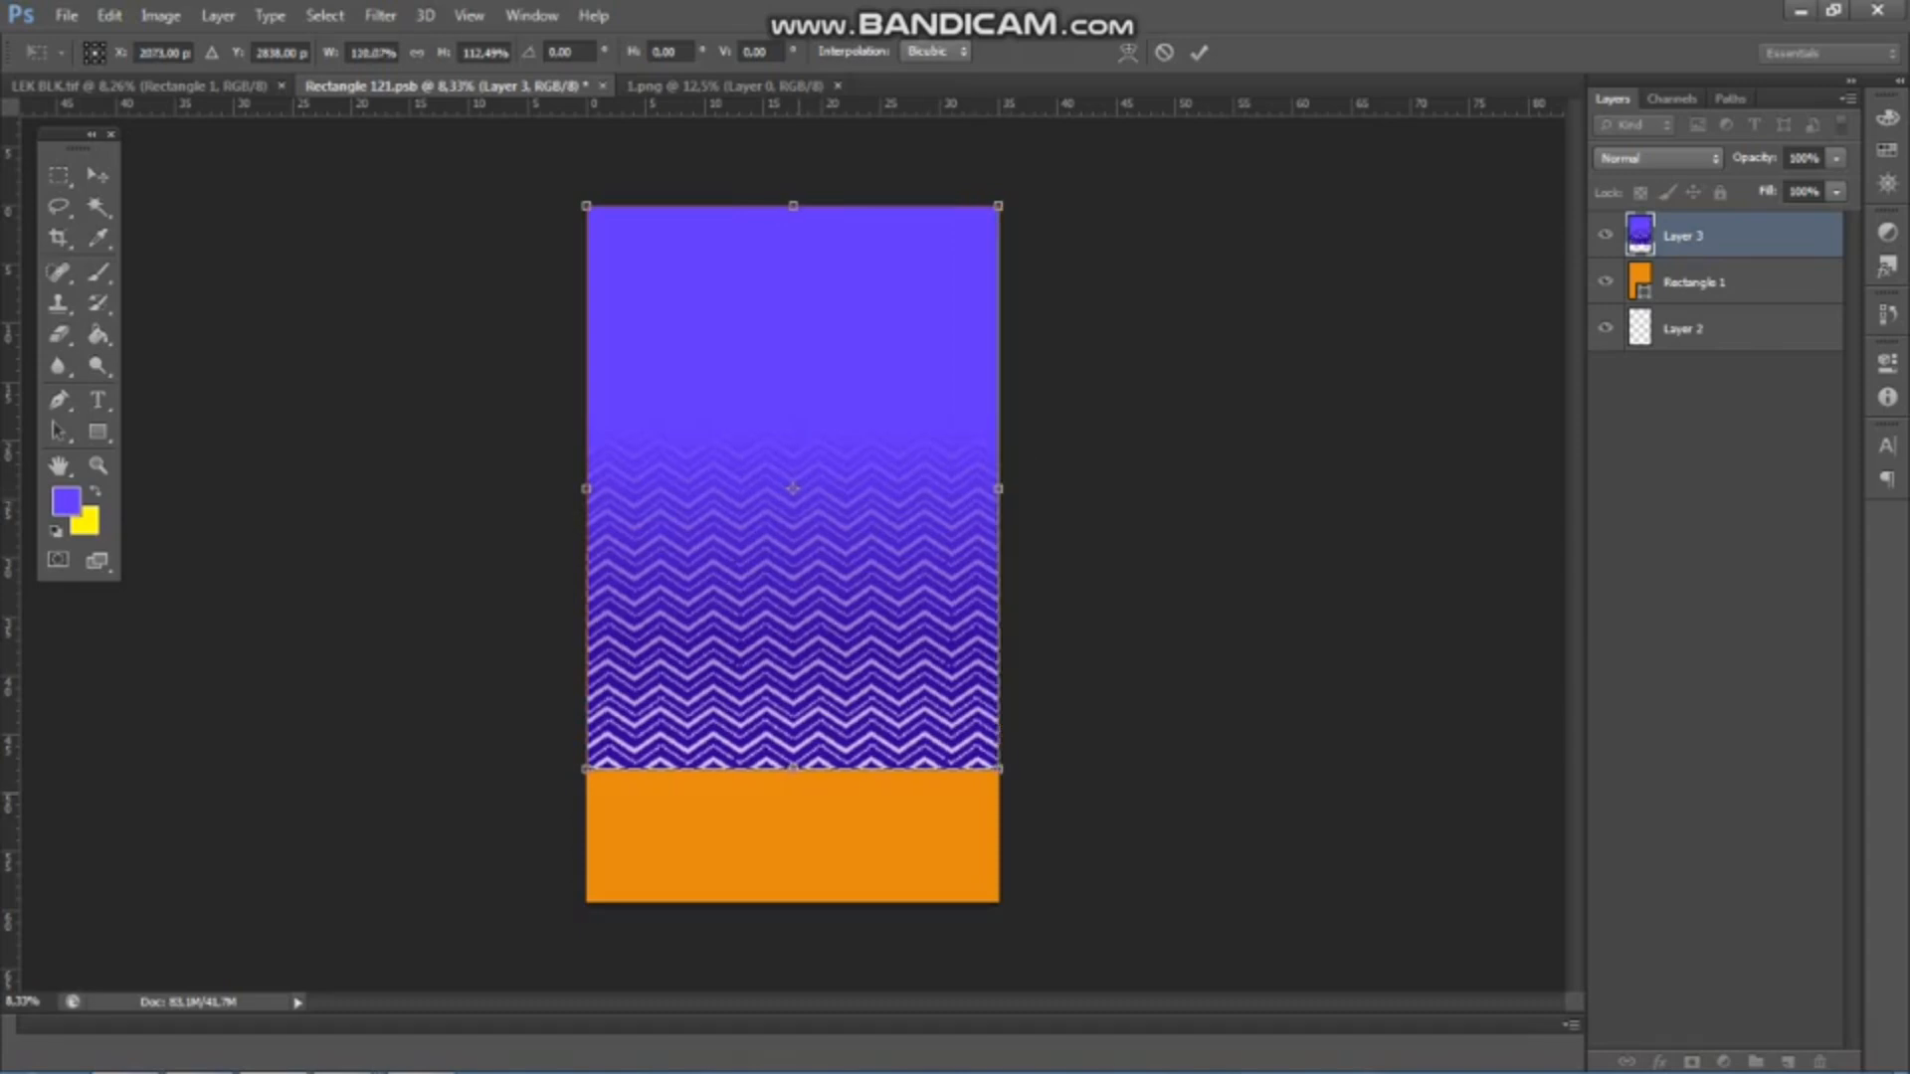
{"action": "left_click_drag", "start_coordinate": [779, 769], "coordinate": [793, 901]}
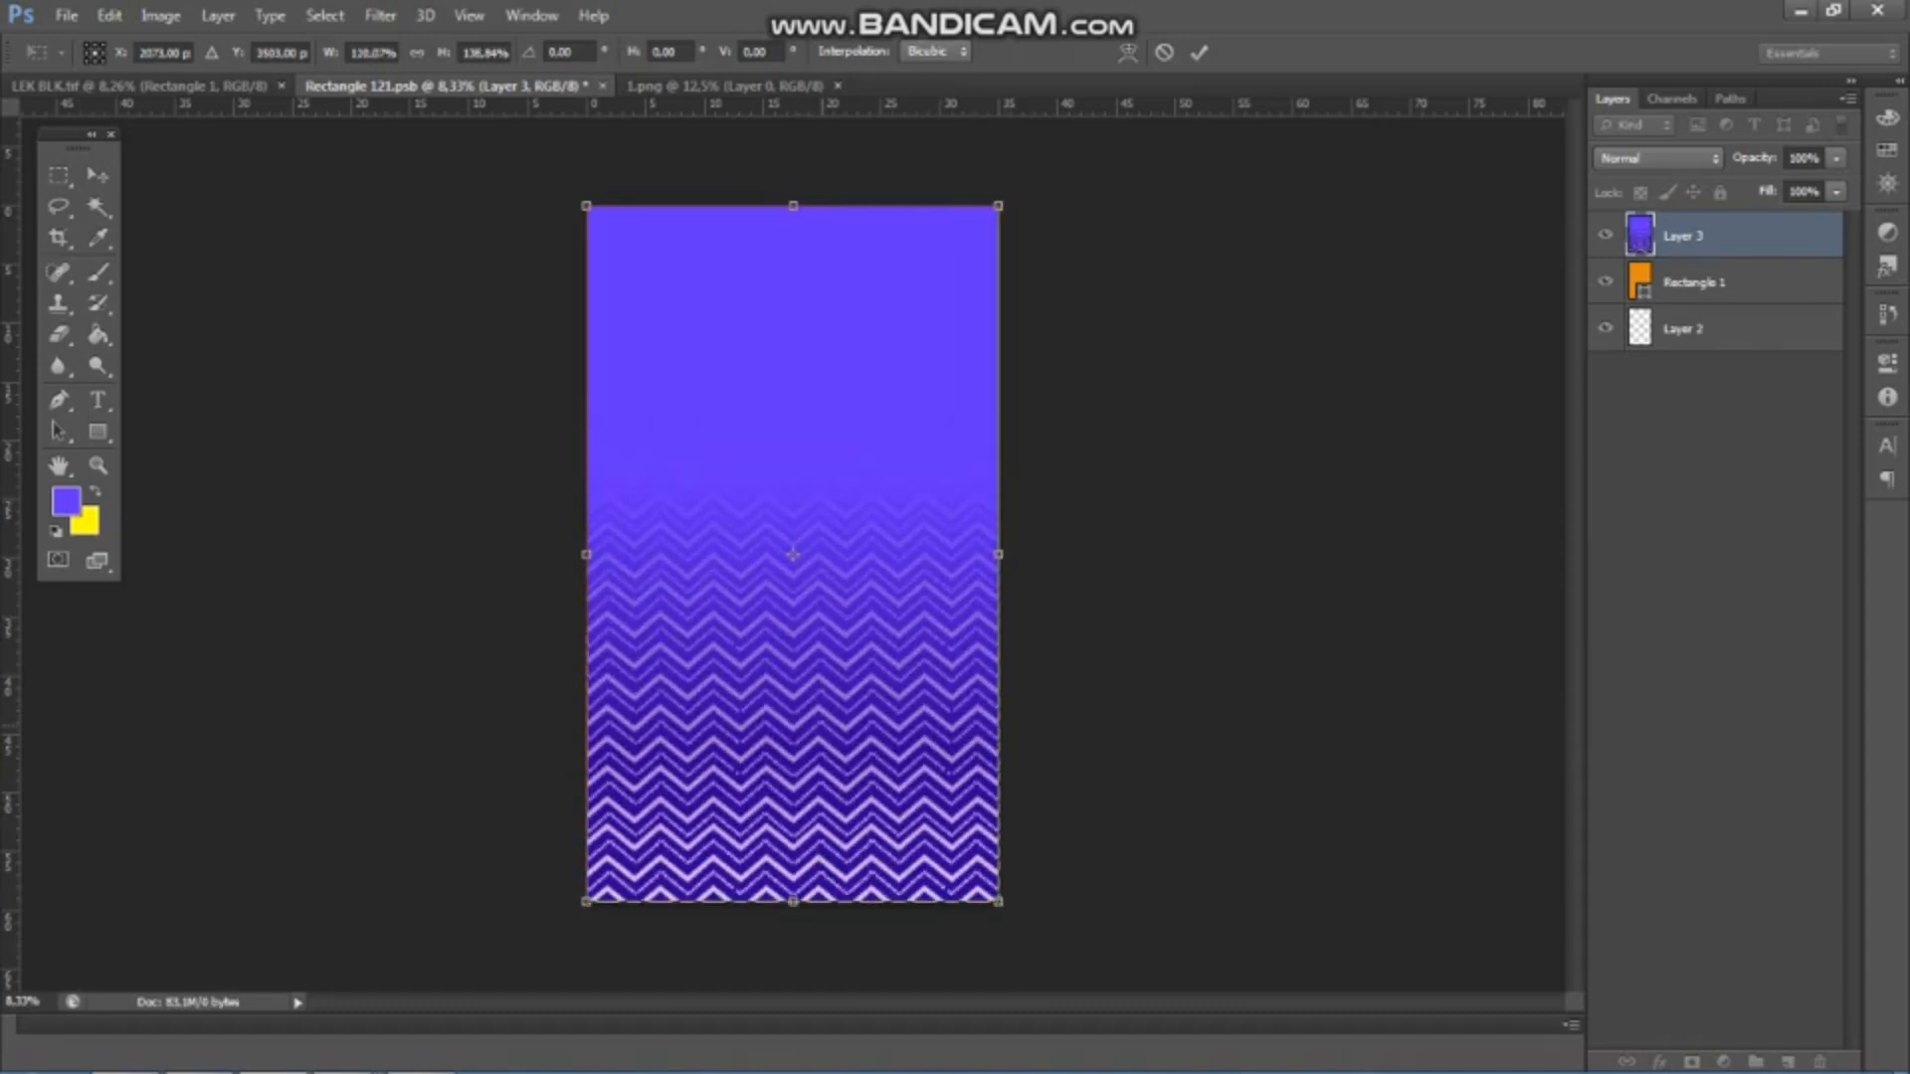
{"action": "key", "text": "ctrl+s"}
{"action": "key", "text": "Return"}
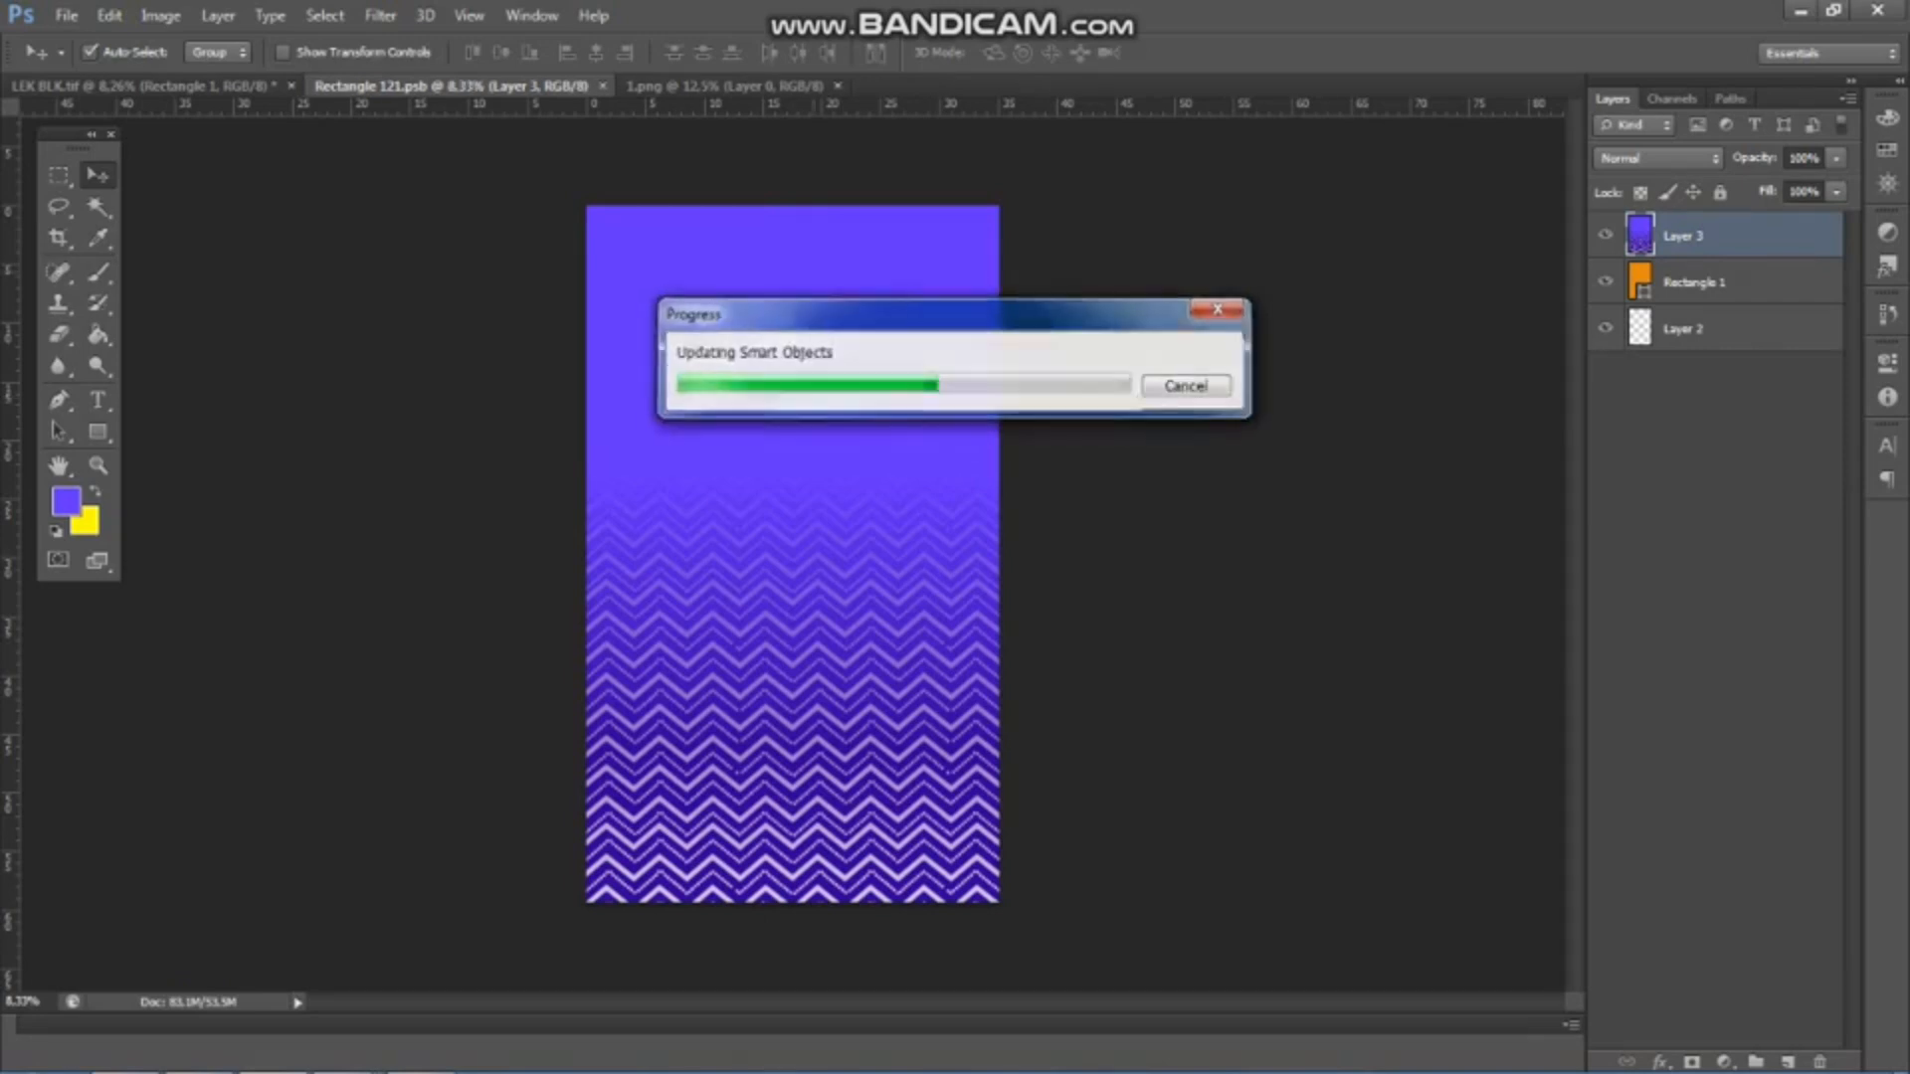
- Close 1.png and return to the LEK BLK.tif mockup to check the updated jersey back
{"action": "left_click", "coordinate": [780, 87]}
{"action": "left_click", "coordinate": [839, 86]}
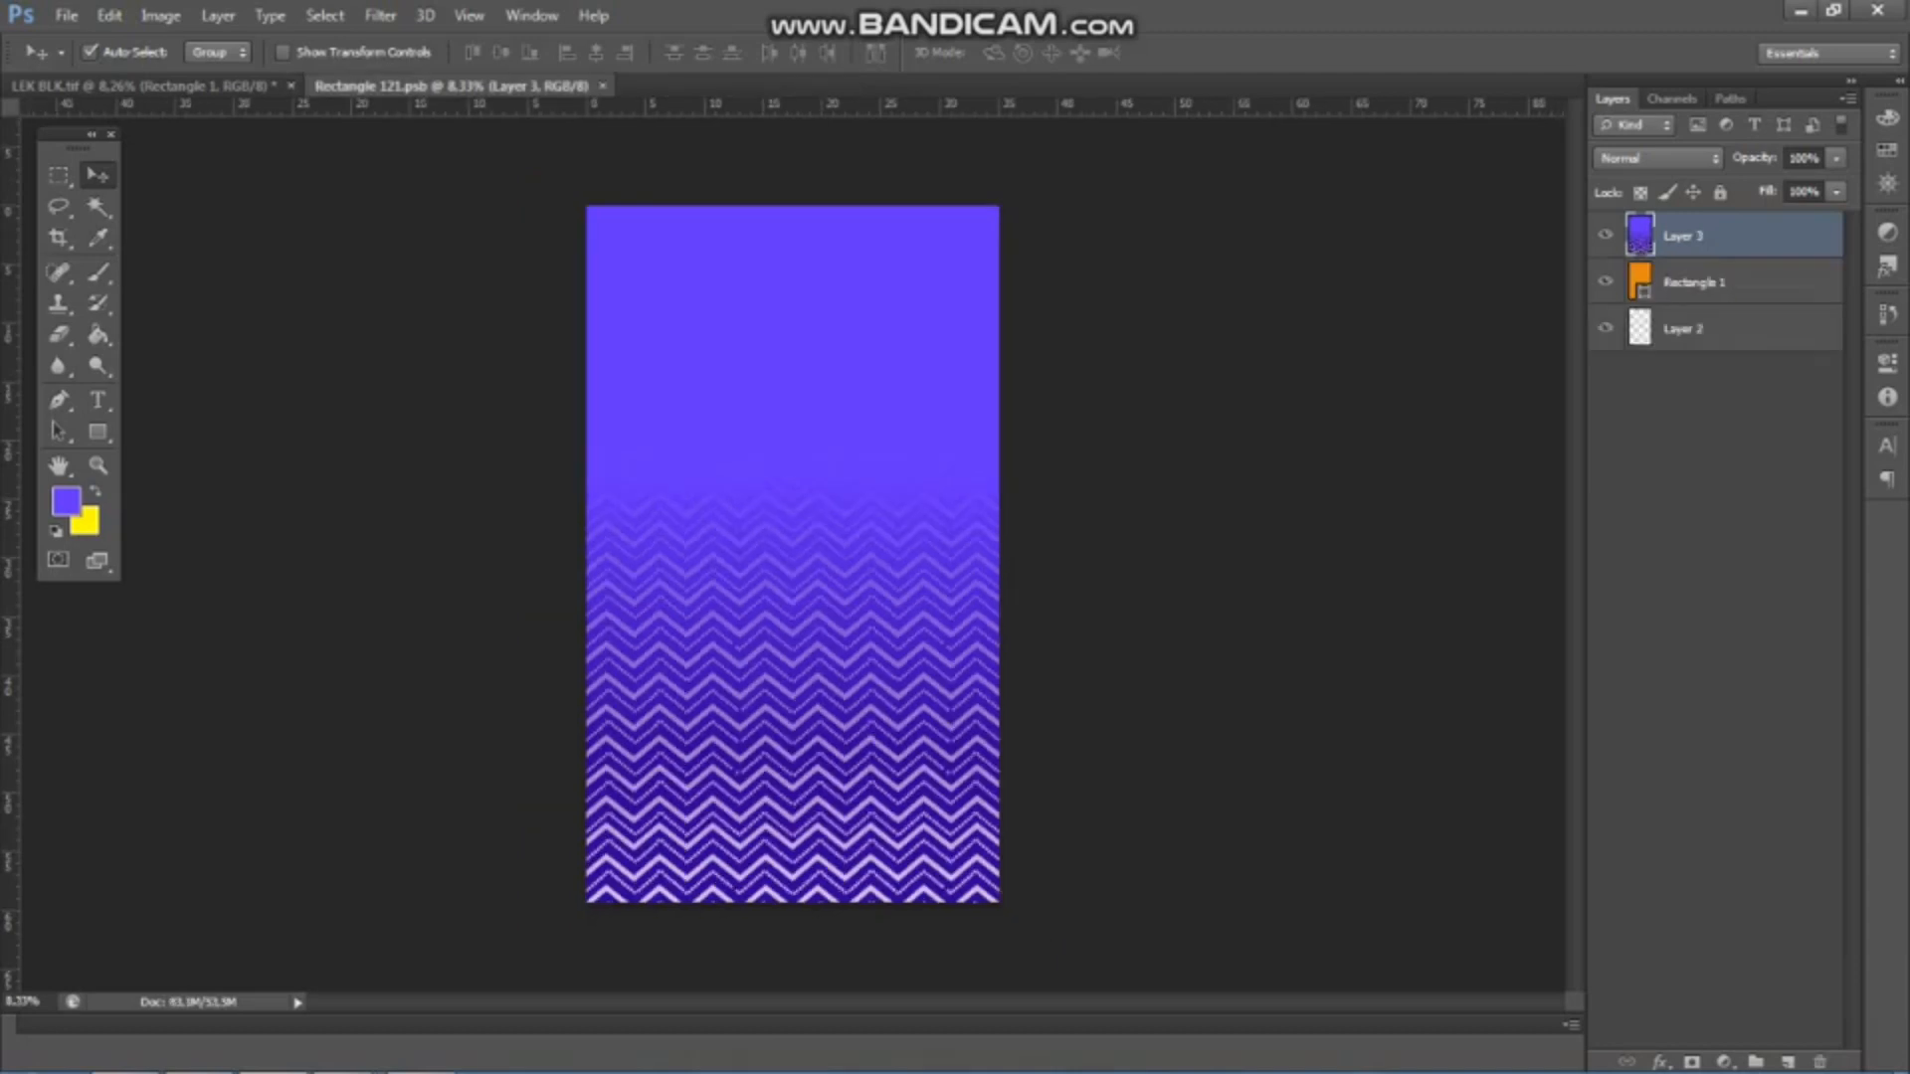
{"action": "left_click", "coordinate": [184, 87]}
{"action": "scroll", "coordinate": [764, 502], "scroll_direction": "up", "scroll_amount": 5}
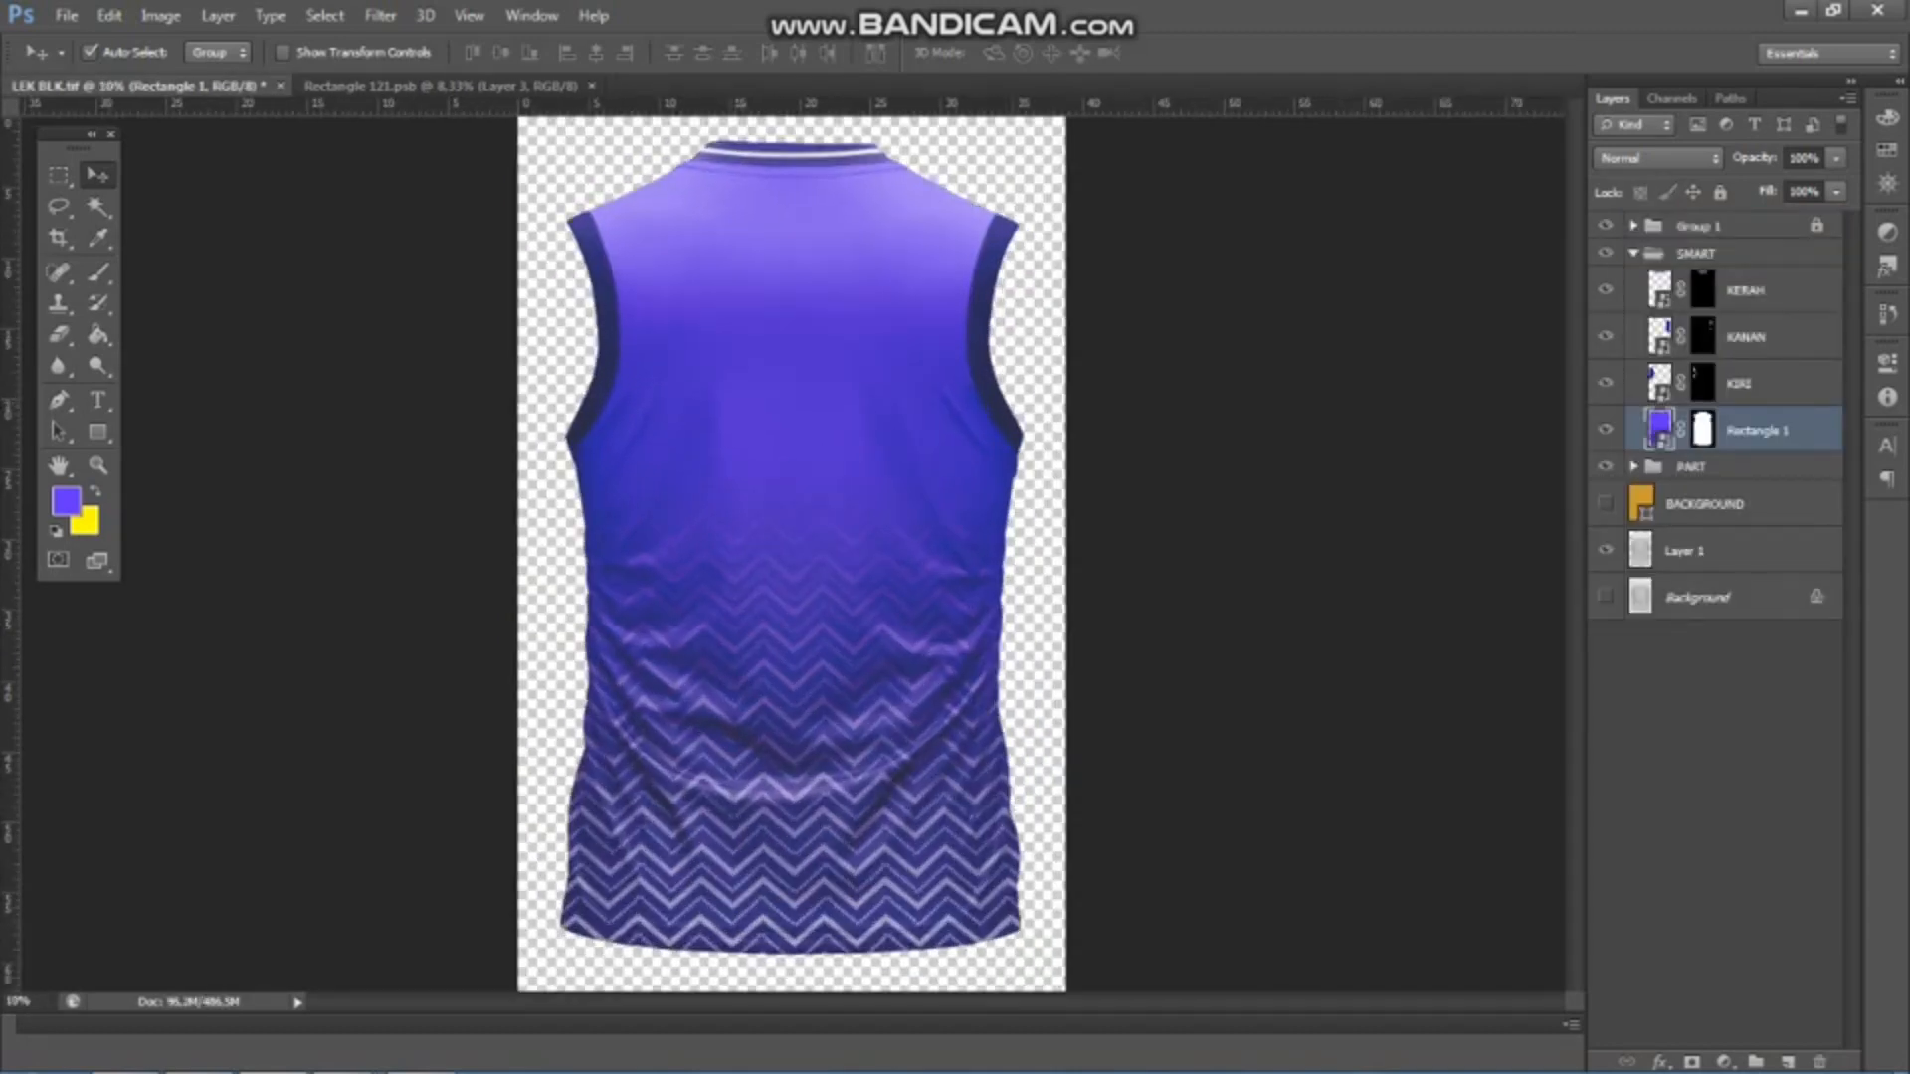
{"action": "scroll", "coordinate": [764, 502], "scroll_direction": "down", "scroll_amount": 5}
{"action": "scroll", "coordinate": [792, 553], "scroll_direction": "up", "scroll_amount": 2}
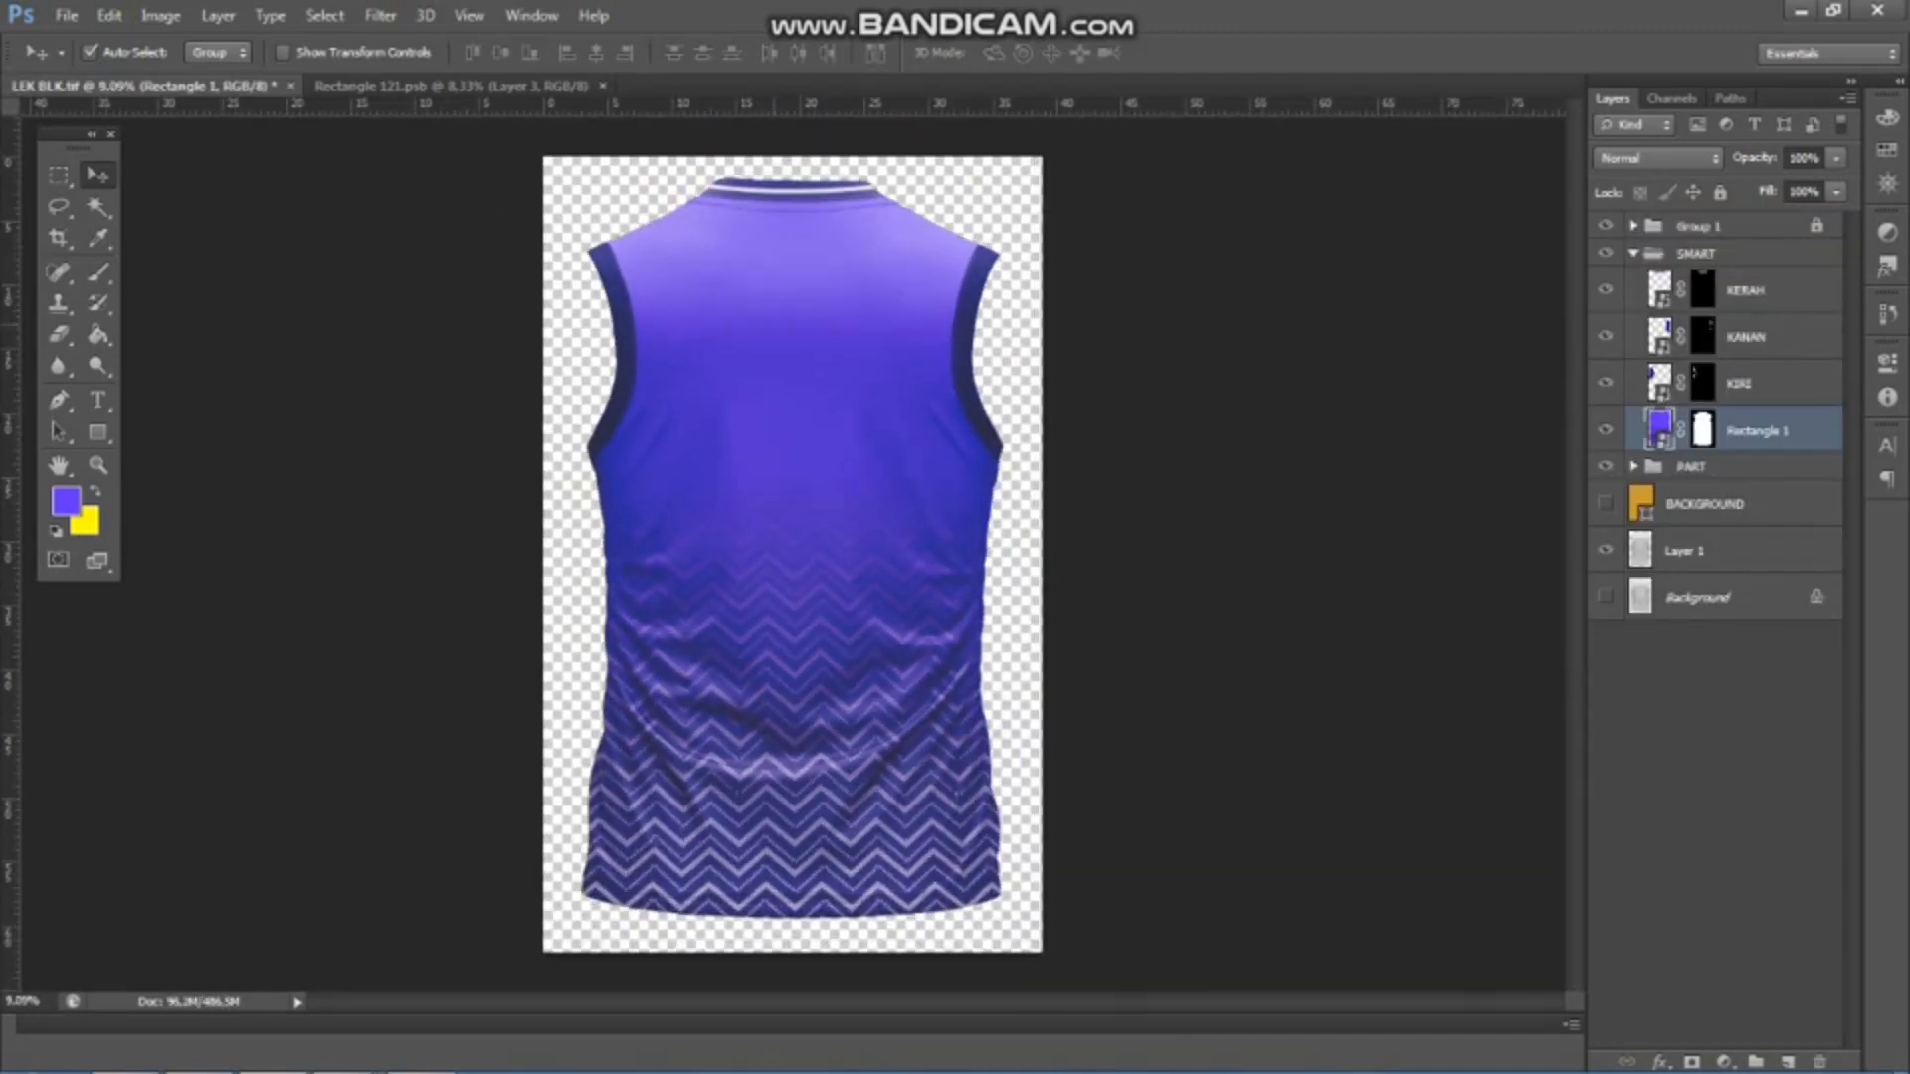
- Recolor the rectangle inside the KIRI smart object to yellow ffff00, then save and close it
{"action": "left_click", "coordinate": [1661, 383]}
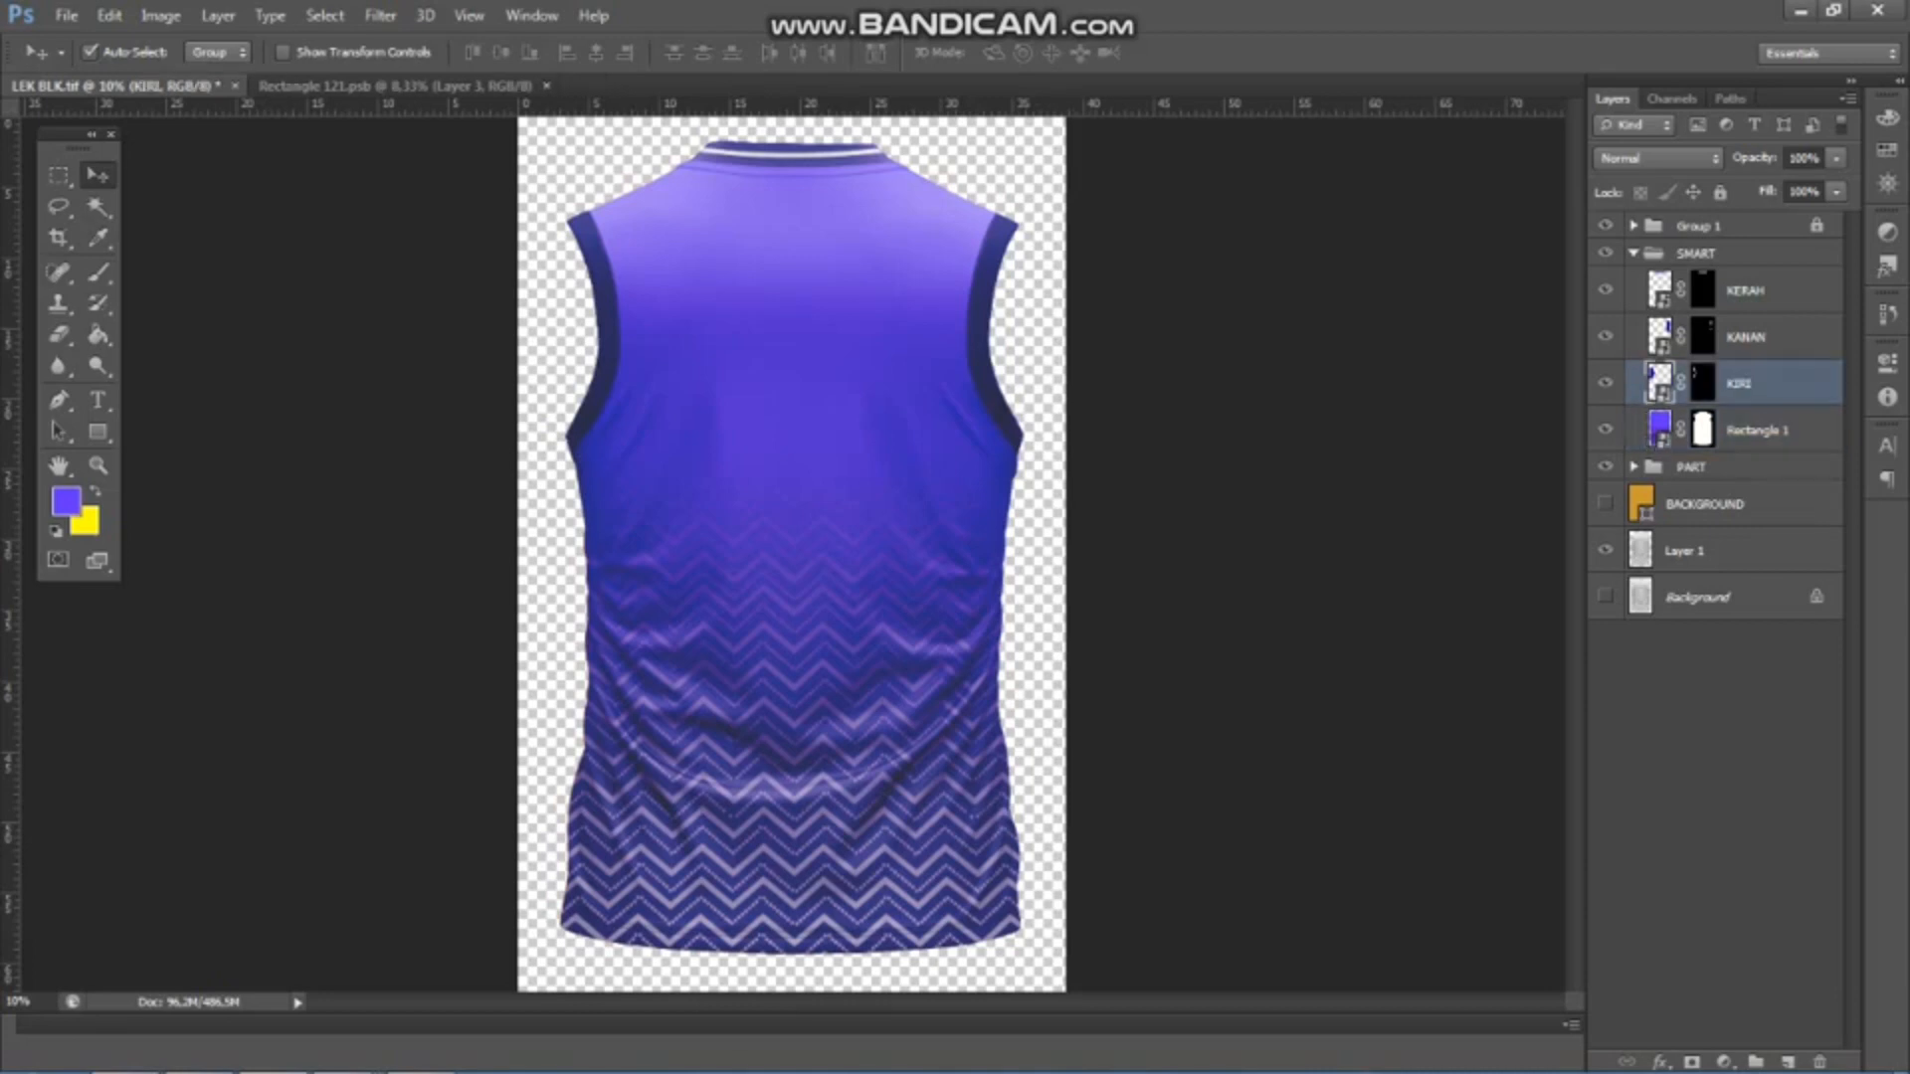
{"action": "double_click", "coordinate": [1661, 383]}
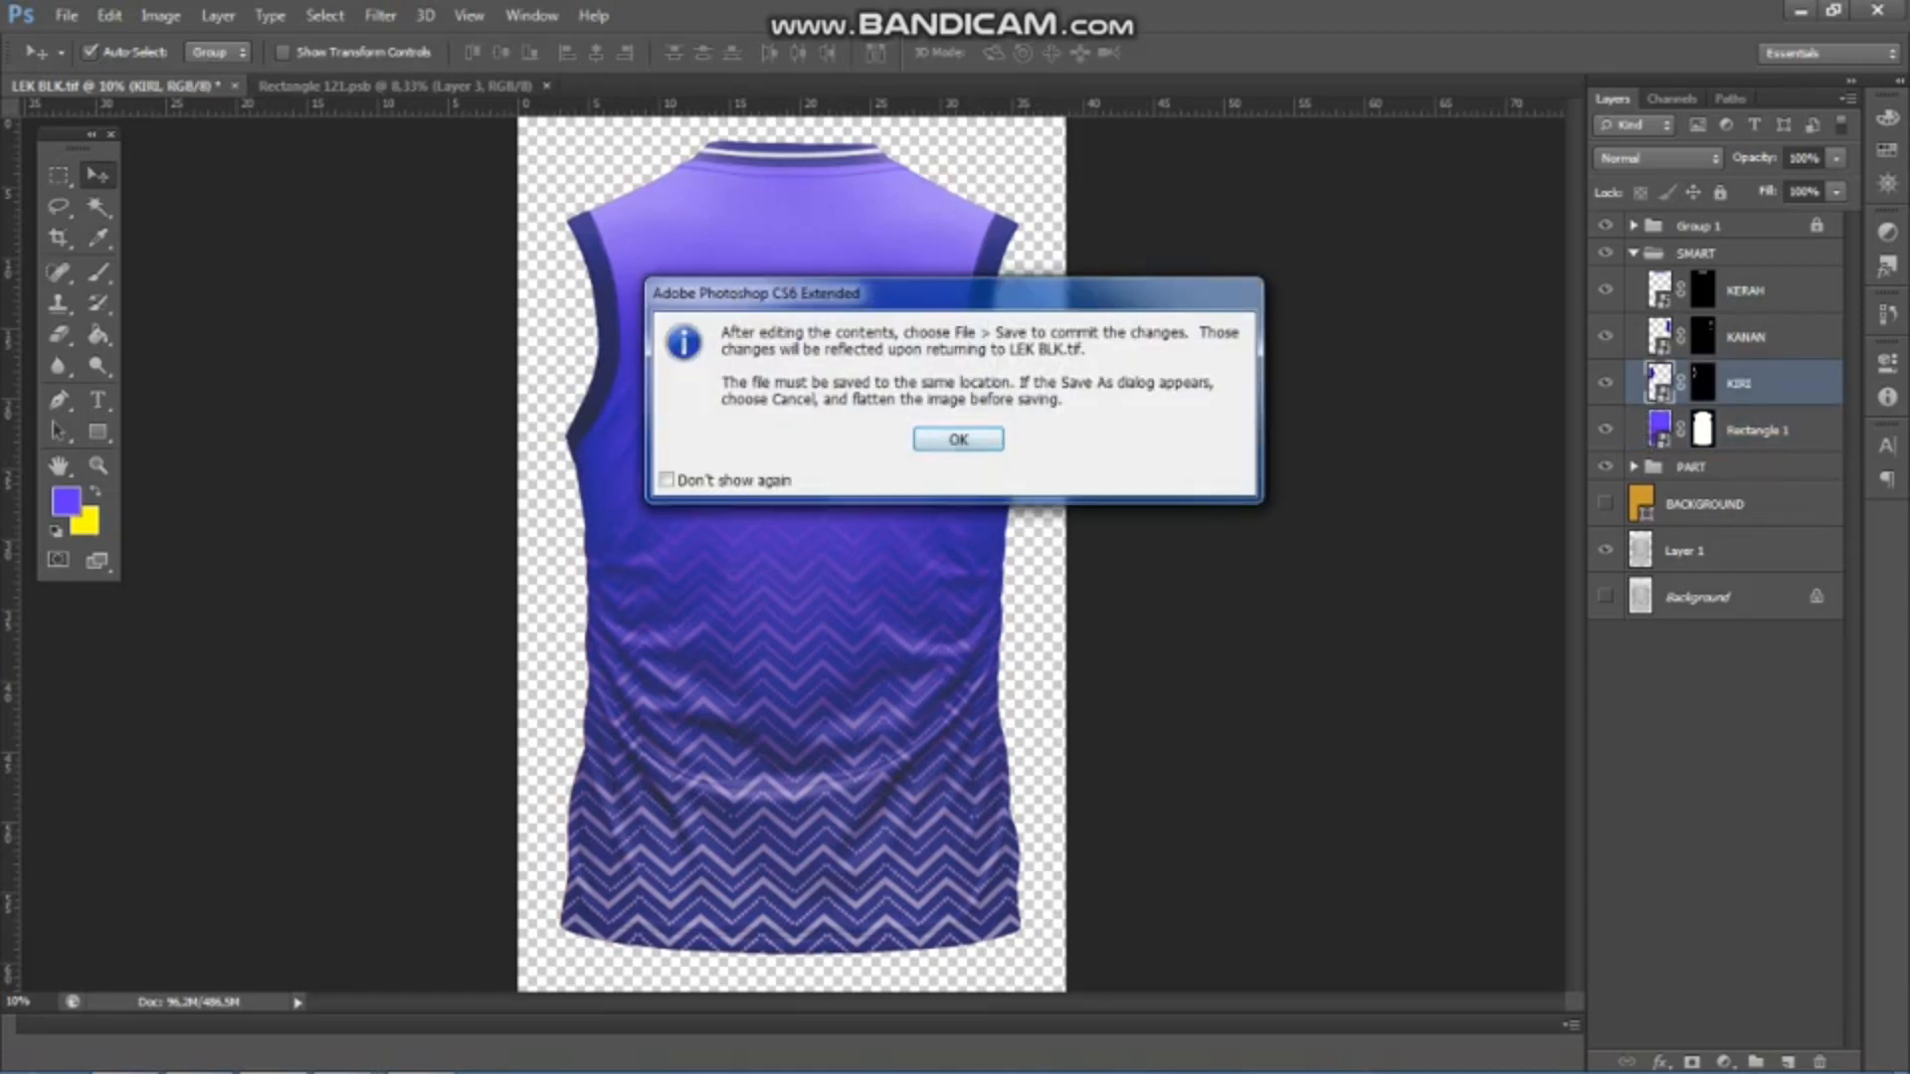
{"action": "key", "text": "Return"}
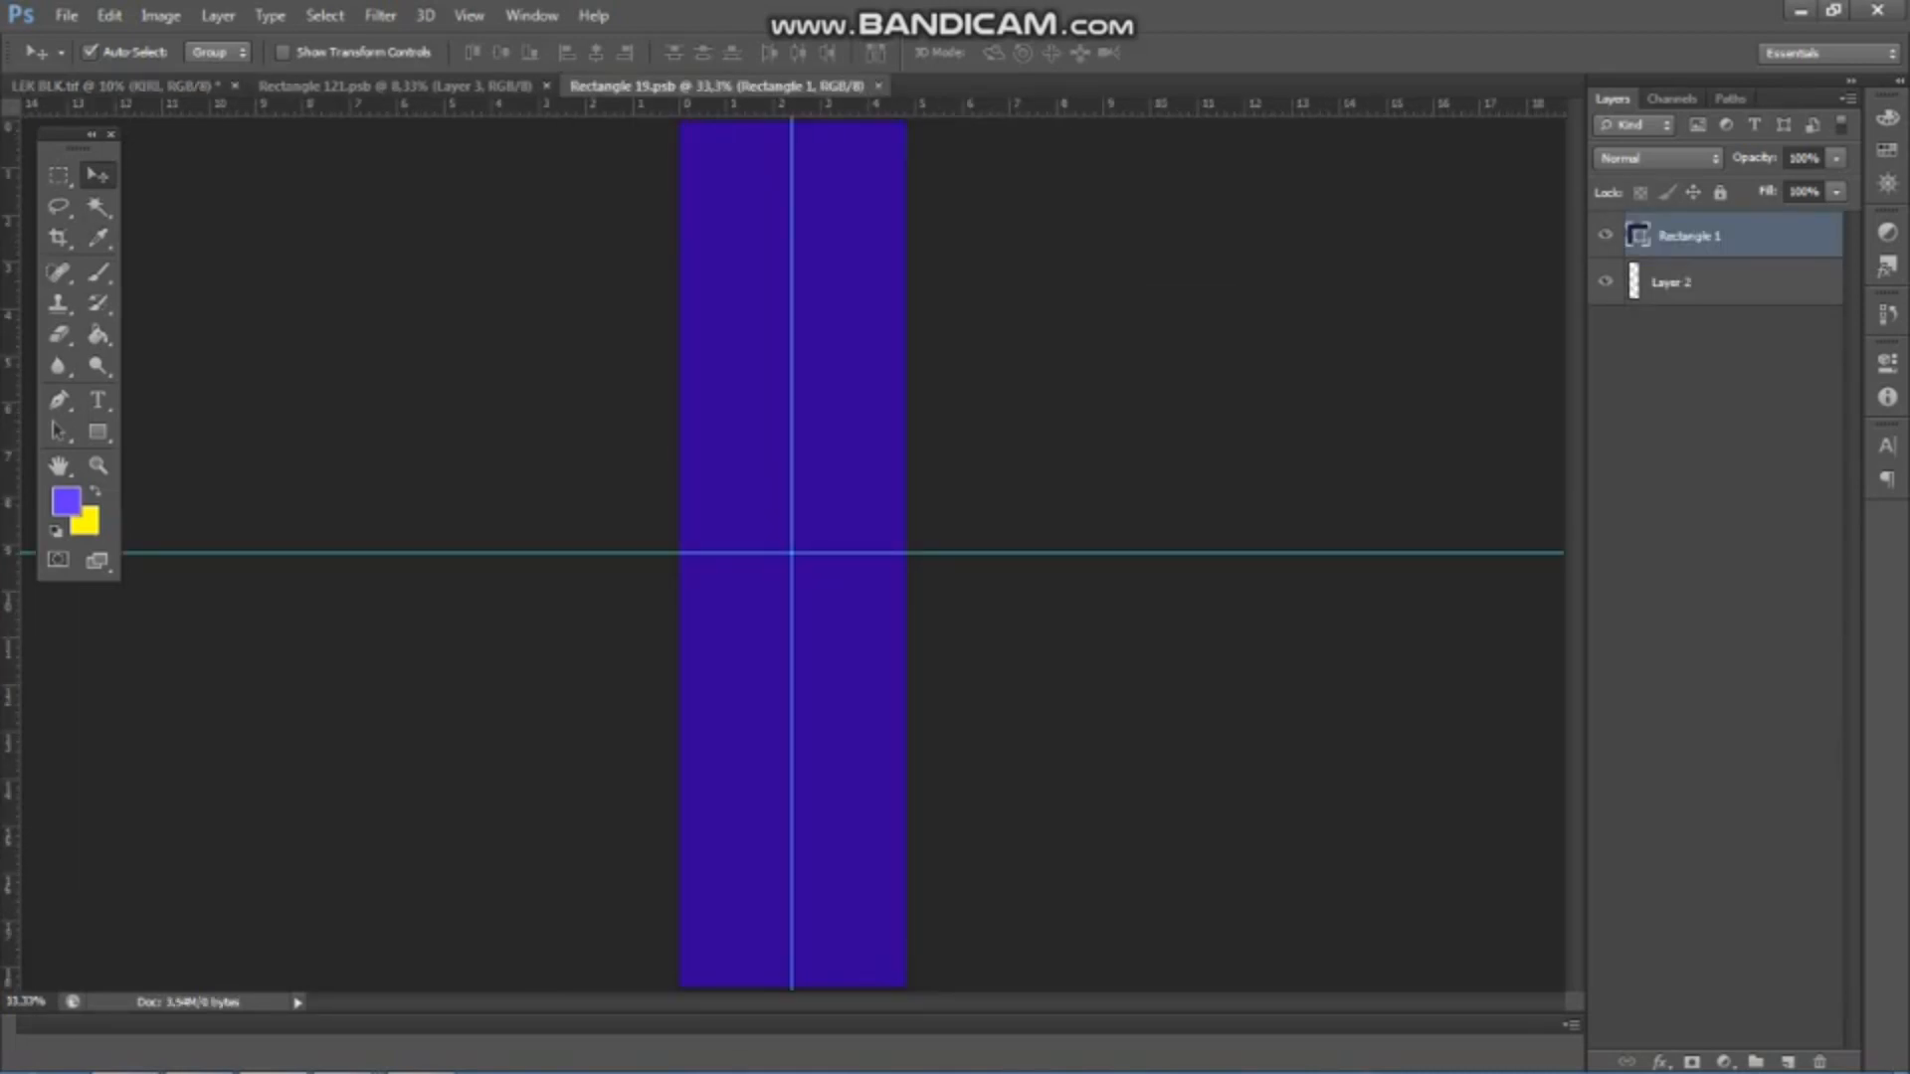
{"action": "double_click", "coordinate": [1639, 236]}
{"action": "left_click", "coordinate": [87, 523]}
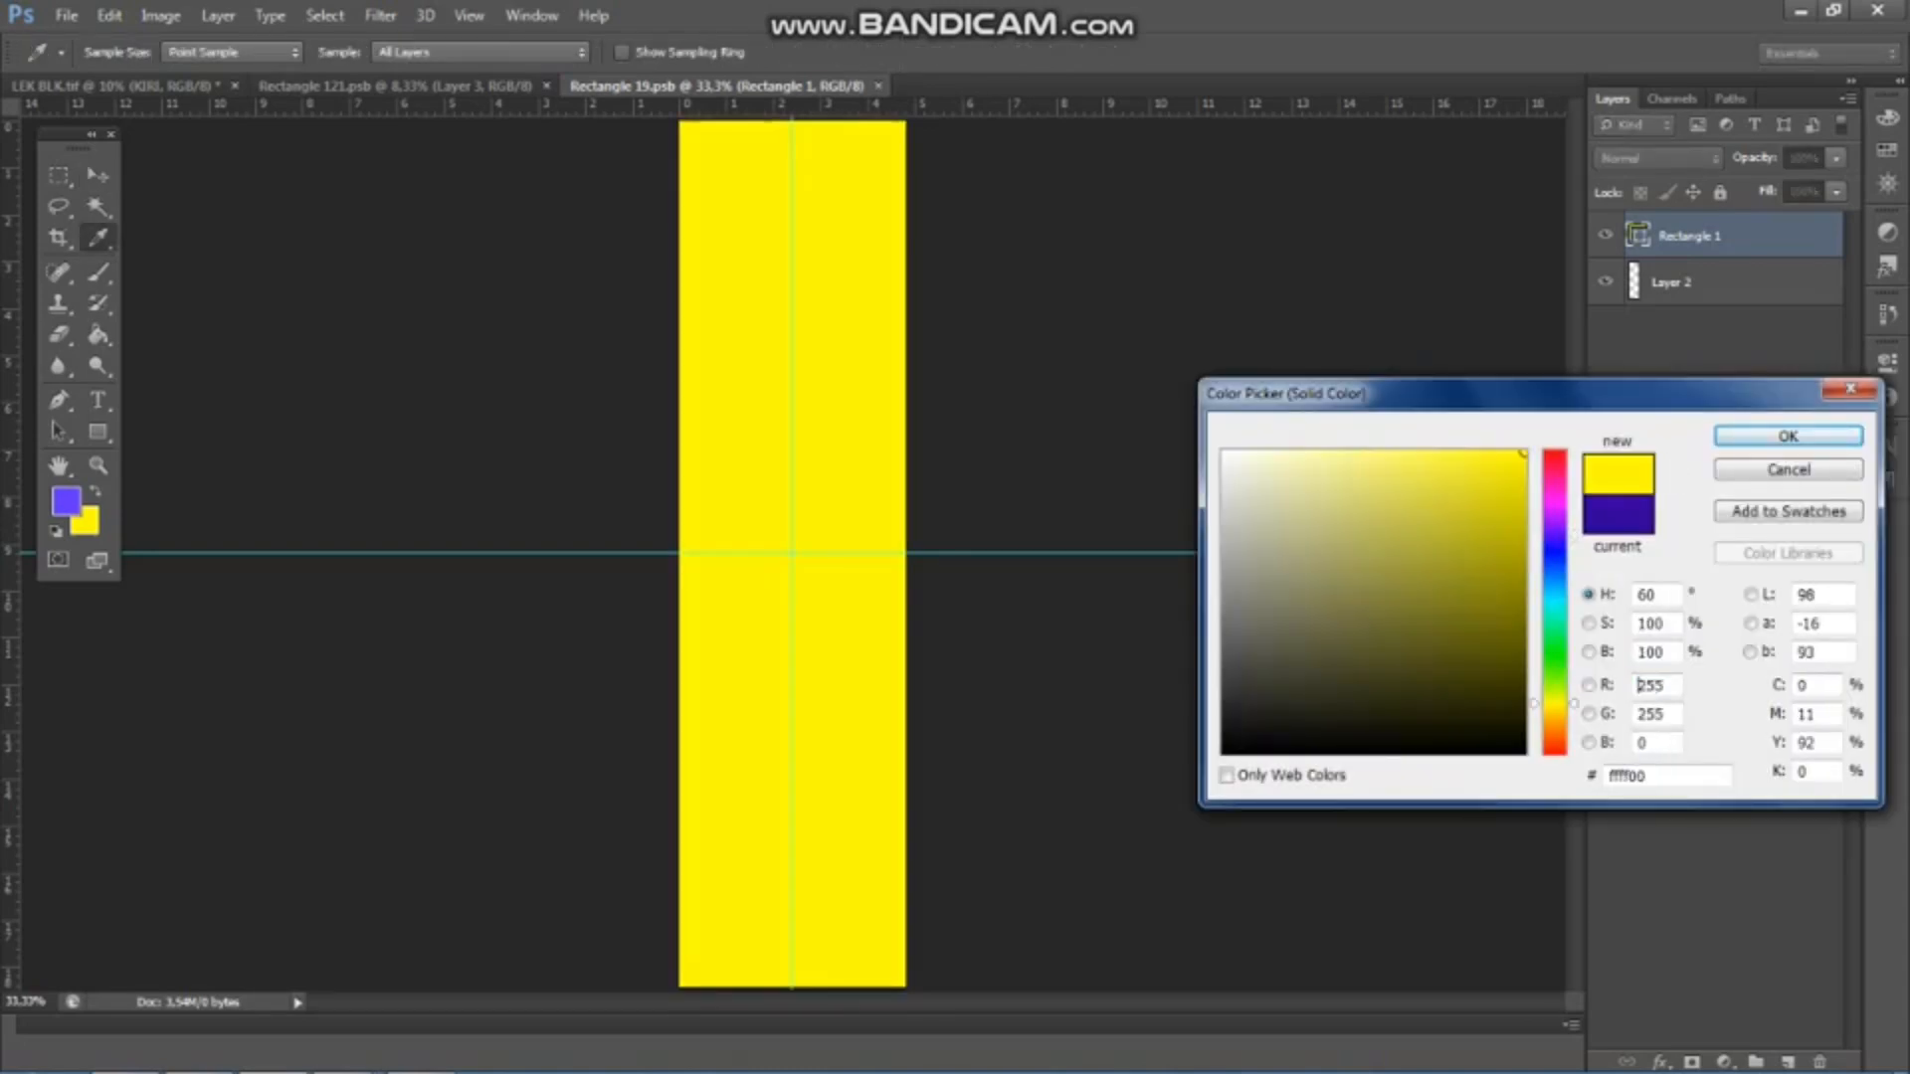
{"action": "key", "text": "Return"}
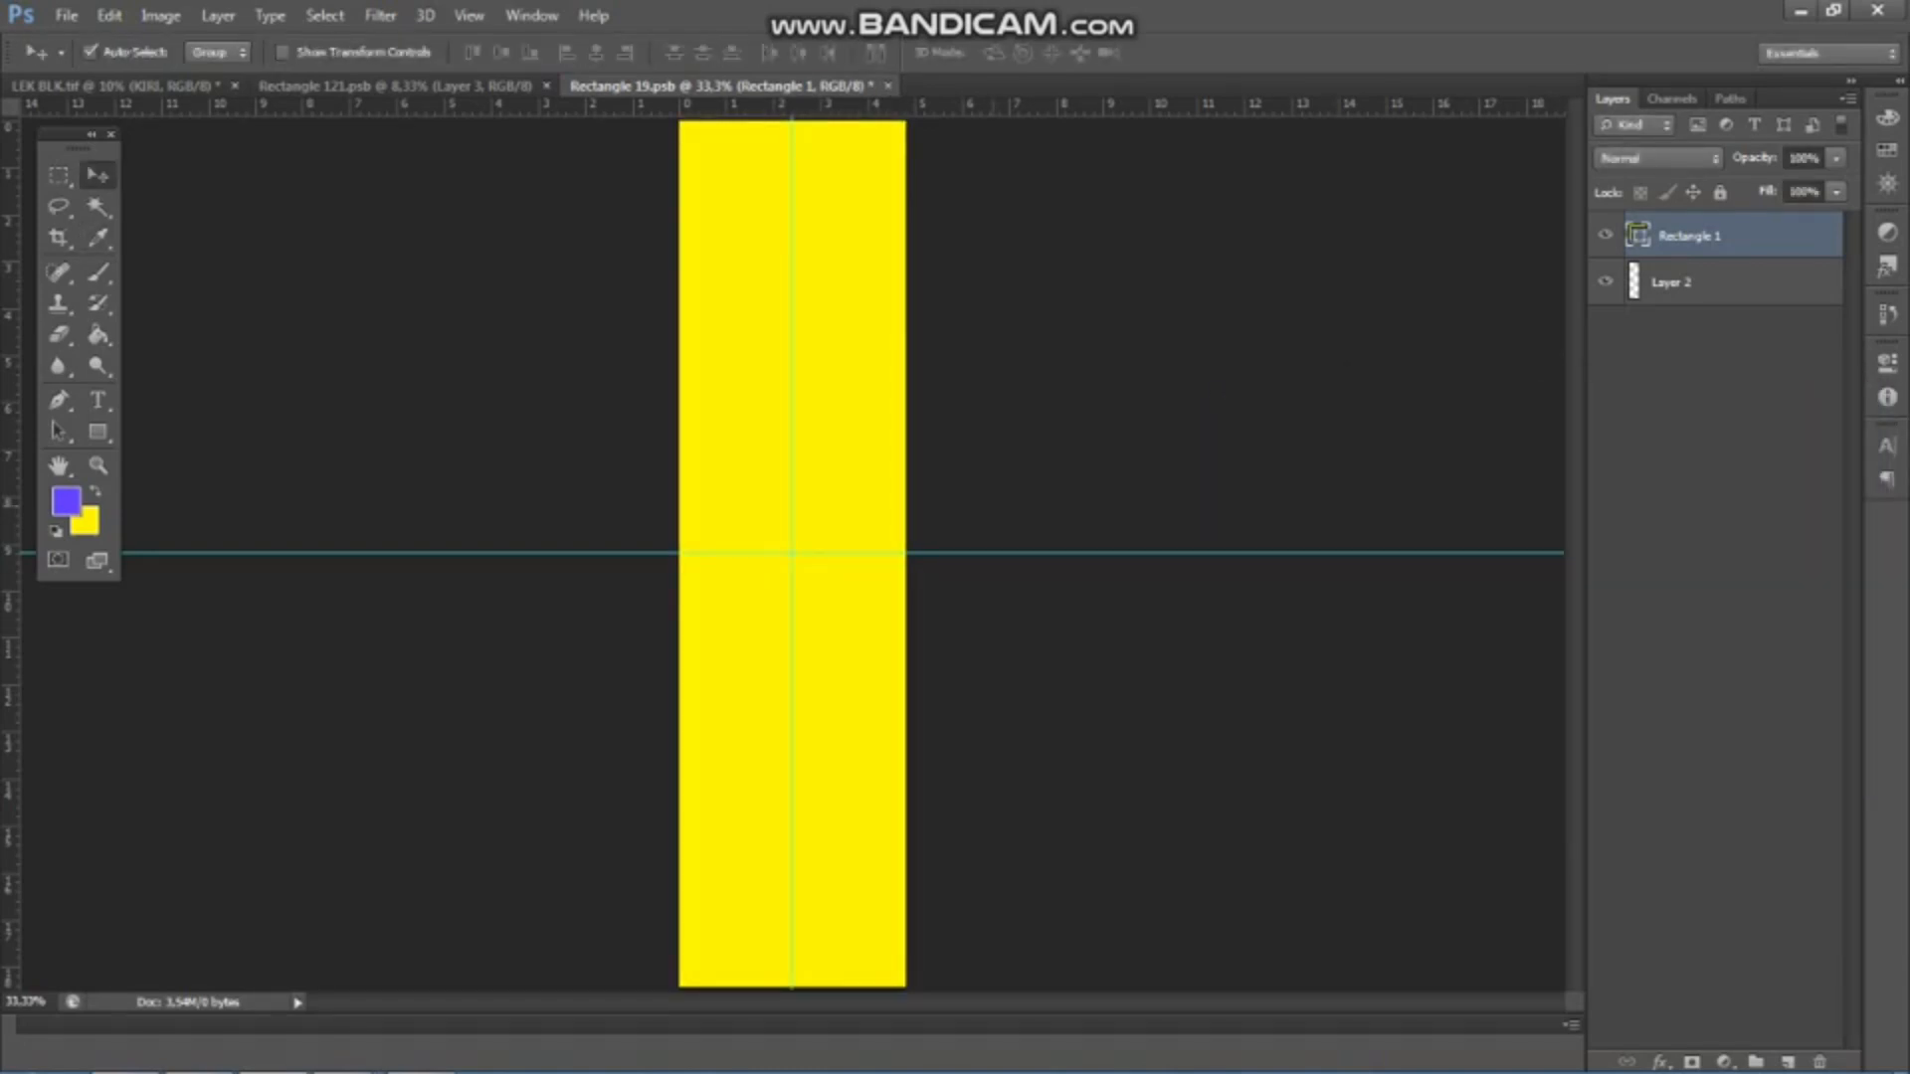
{"action": "key", "text": "ctrl+s"}
{"action": "left_click", "coordinate": [877, 86]}
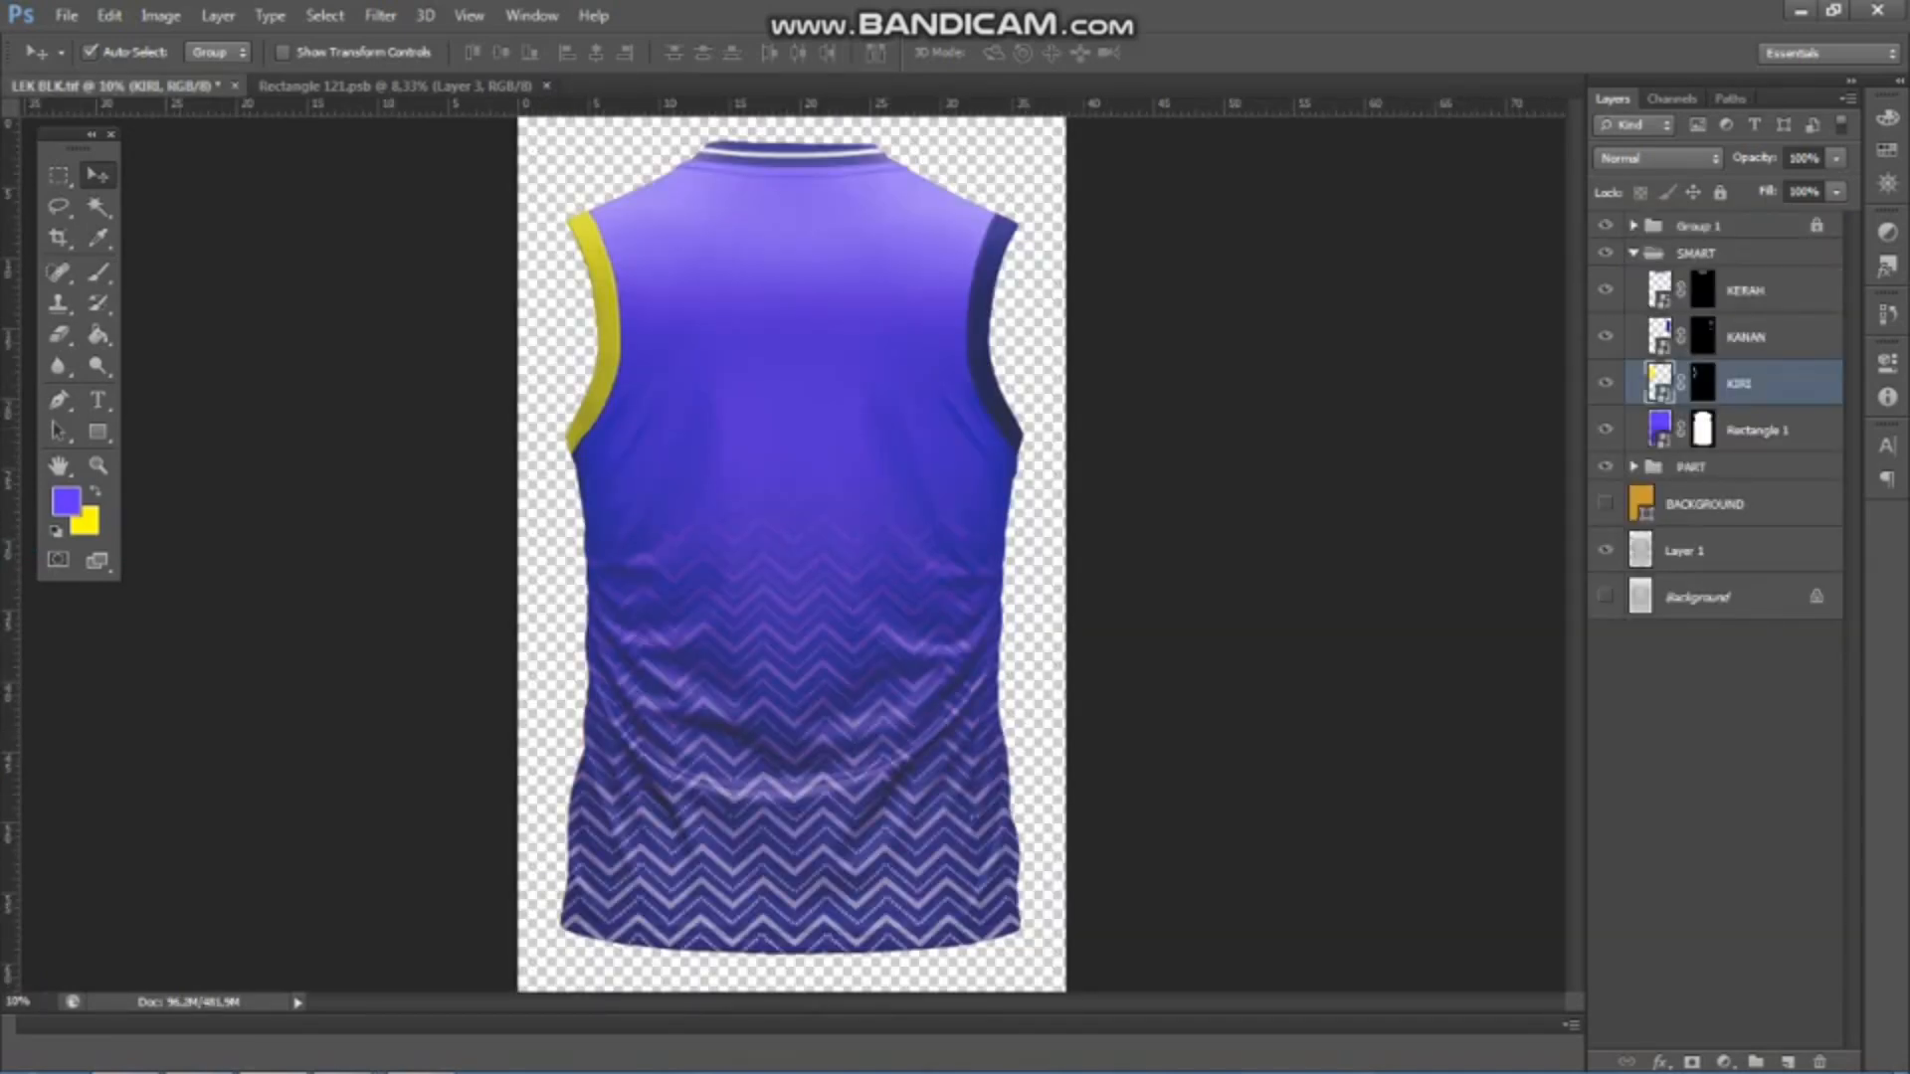
- Recolor the rectangle inside the KANAN smart object with the yellow background color, saving it on close
{"action": "double_click", "coordinate": [1659, 337]}
{"action": "key", "text": "Return"}
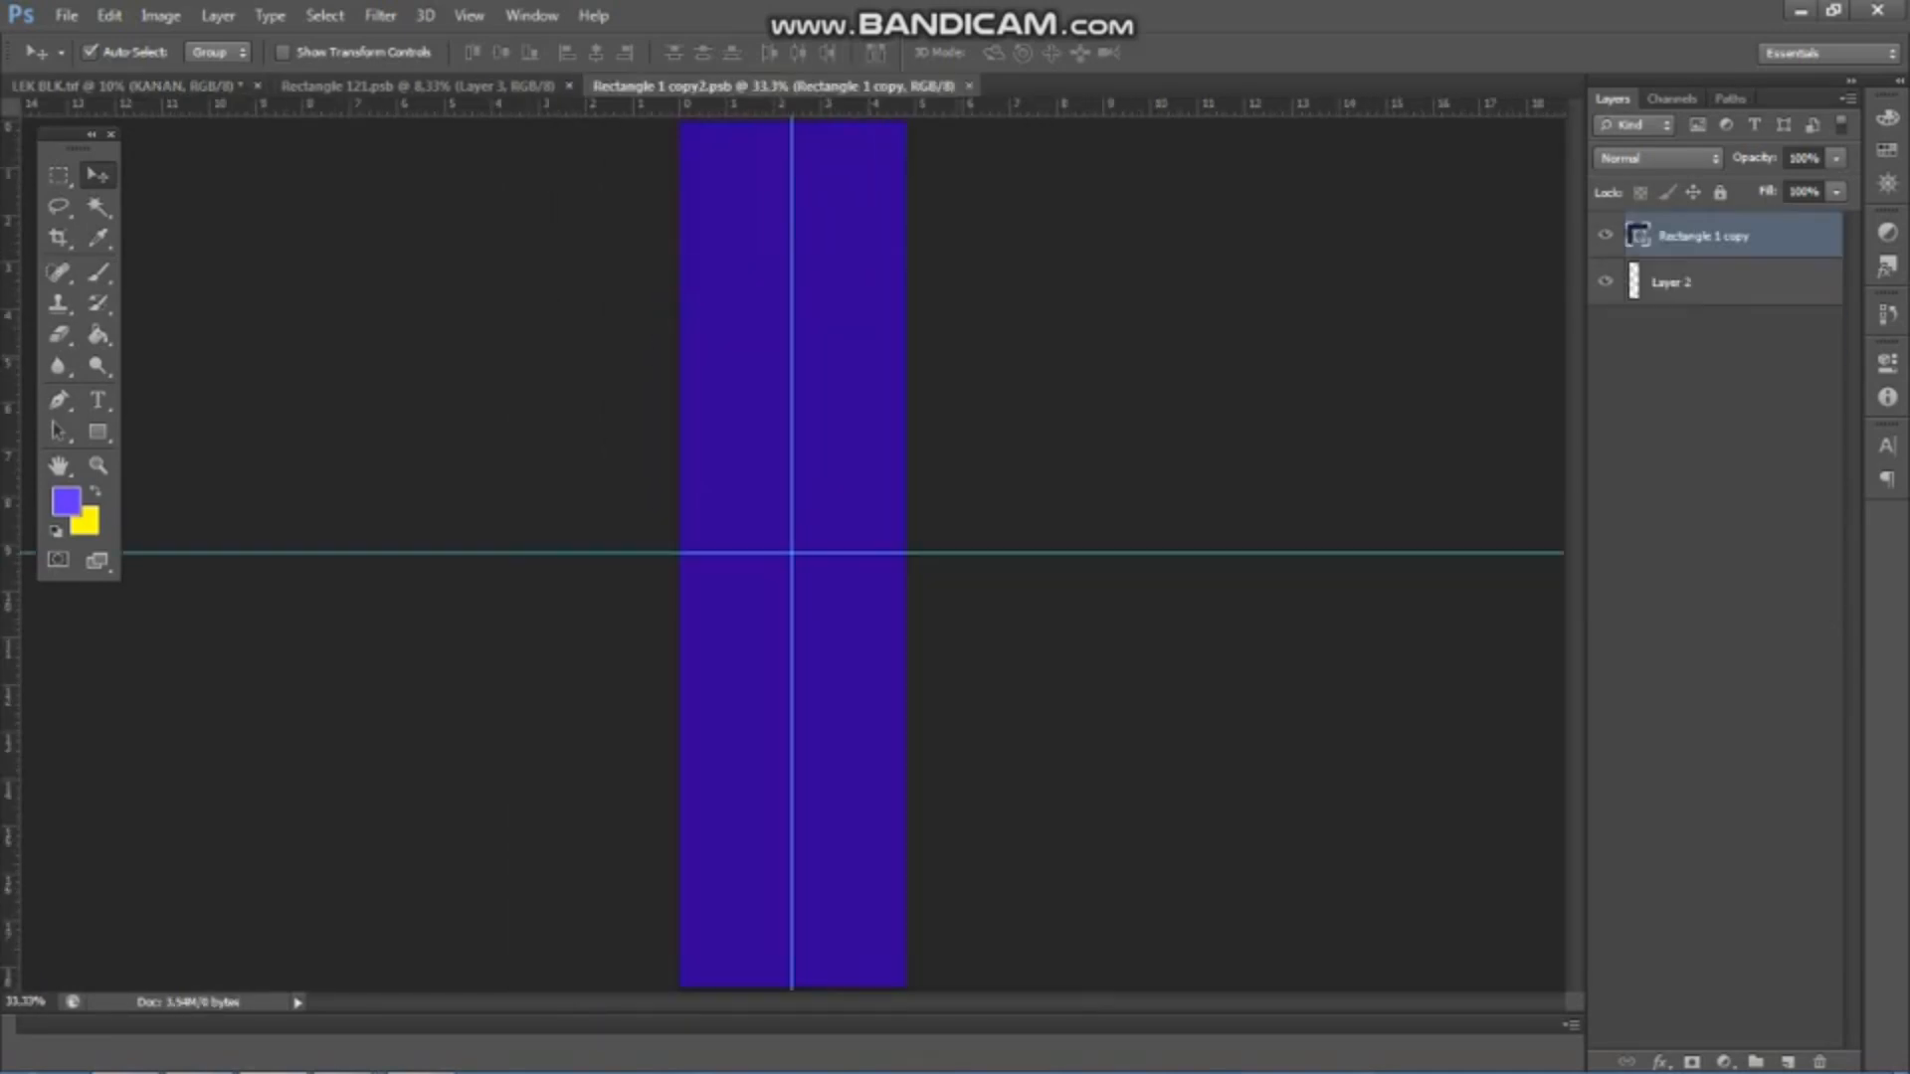
{"action": "double_click", "coordinate": [1638, 236]}
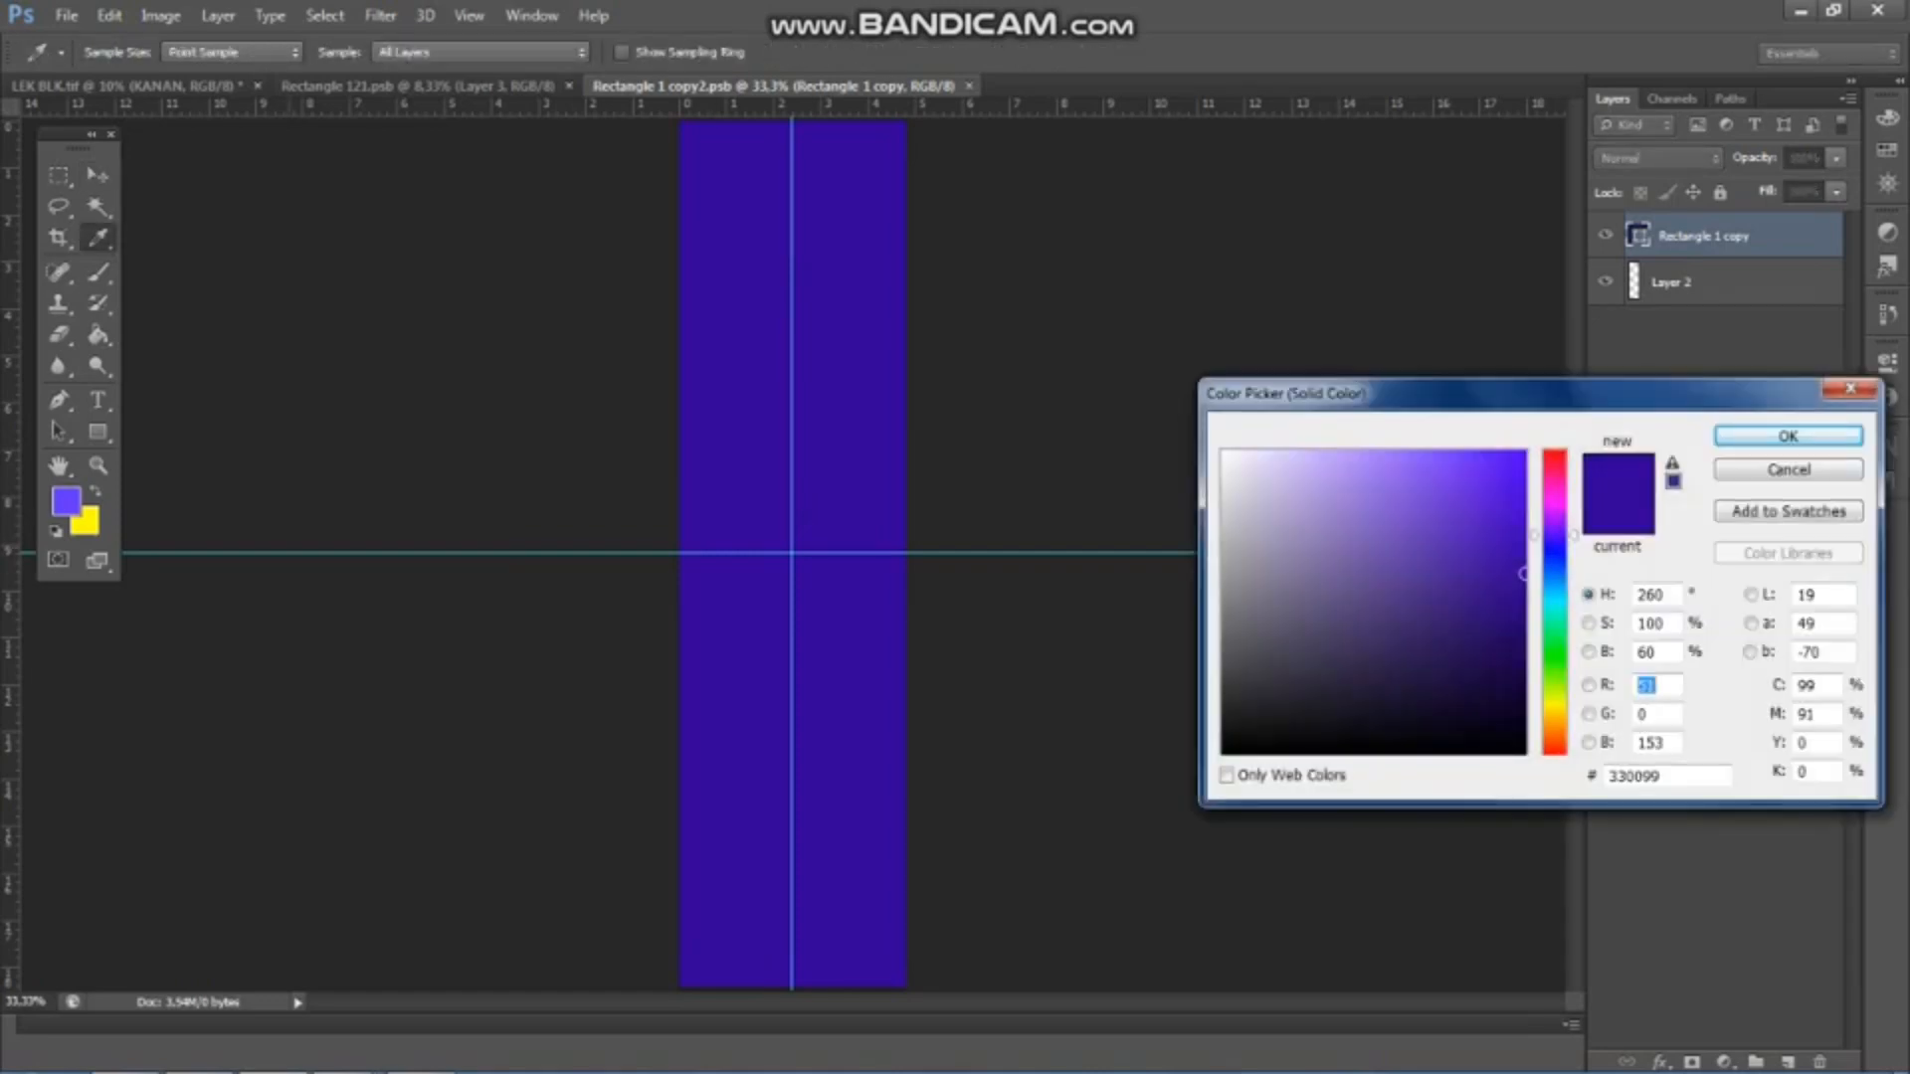
{"action": "left_click", "coordinate": [87, 524]}
{"action": "key", "text": "Return"}
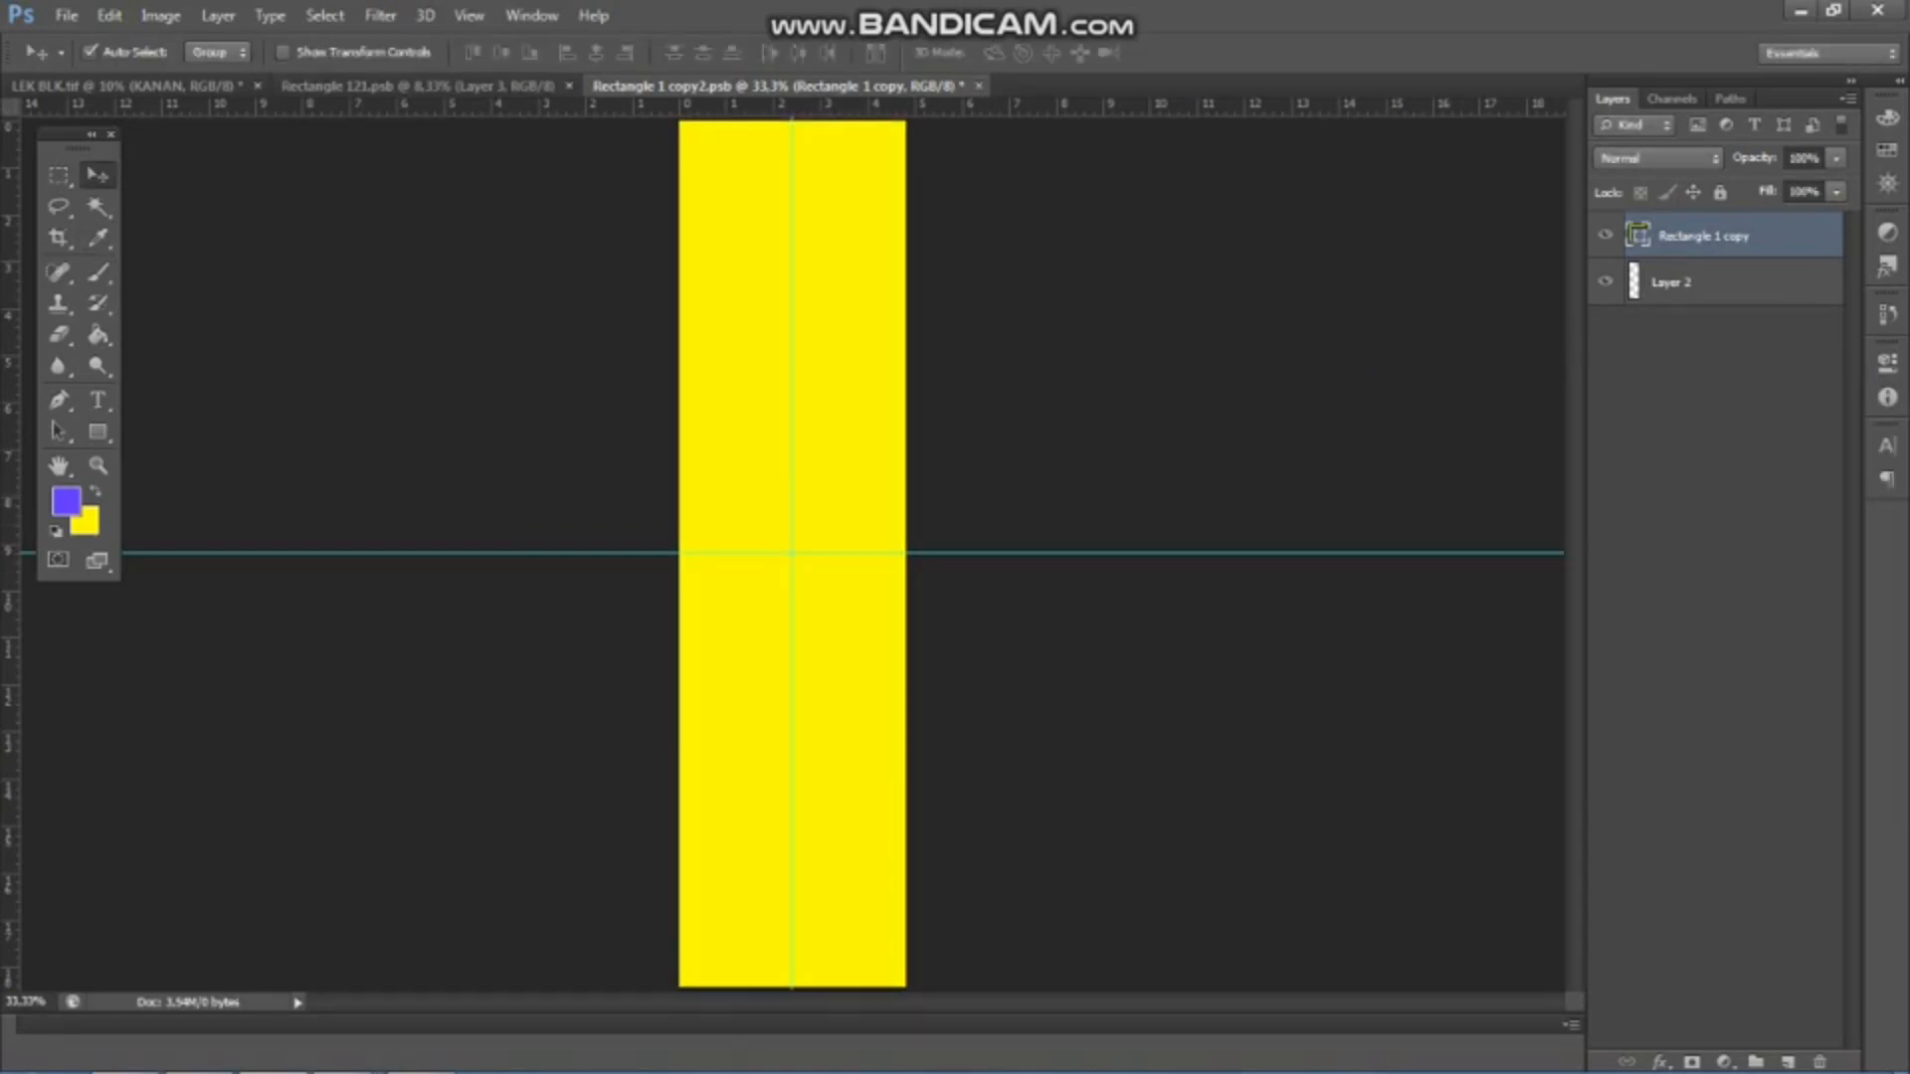
{"action": "left_click", "coordinate": [978, 85]}
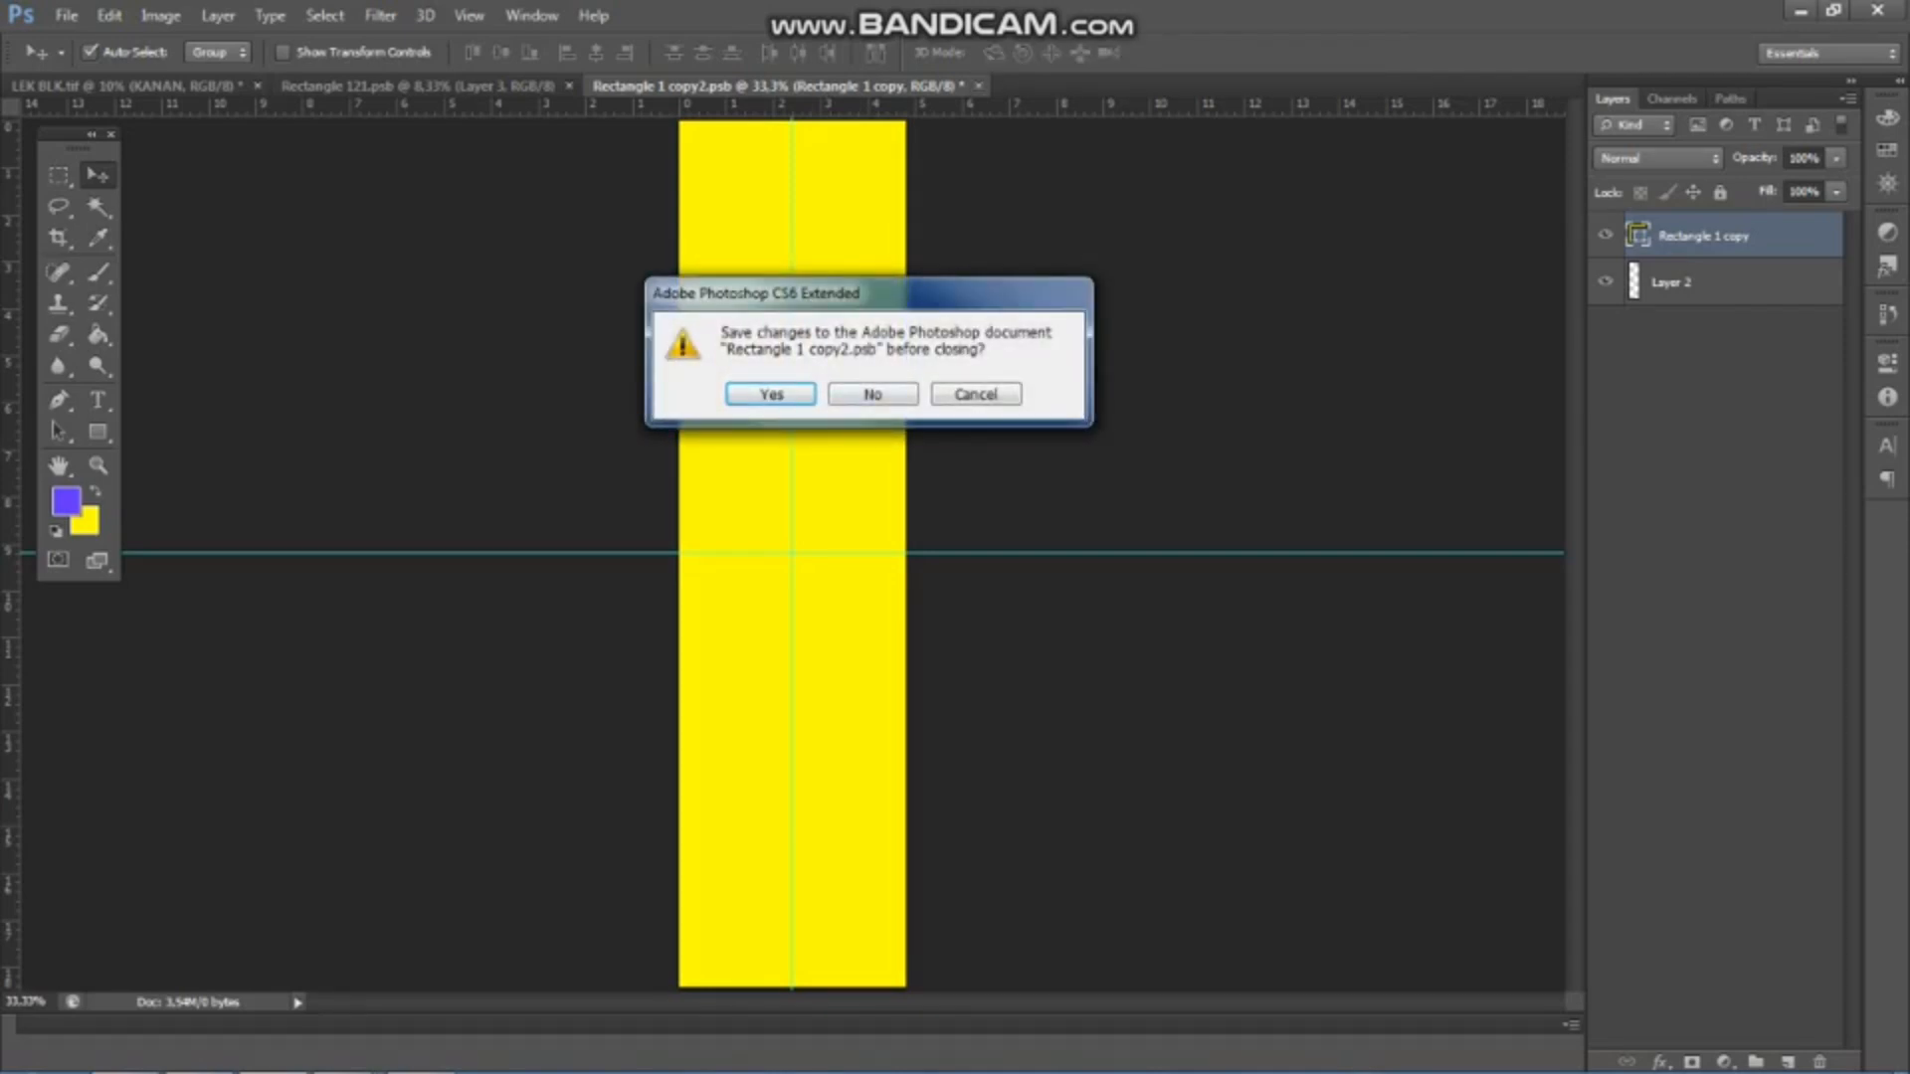
{"action": "key", "text": "Return"}
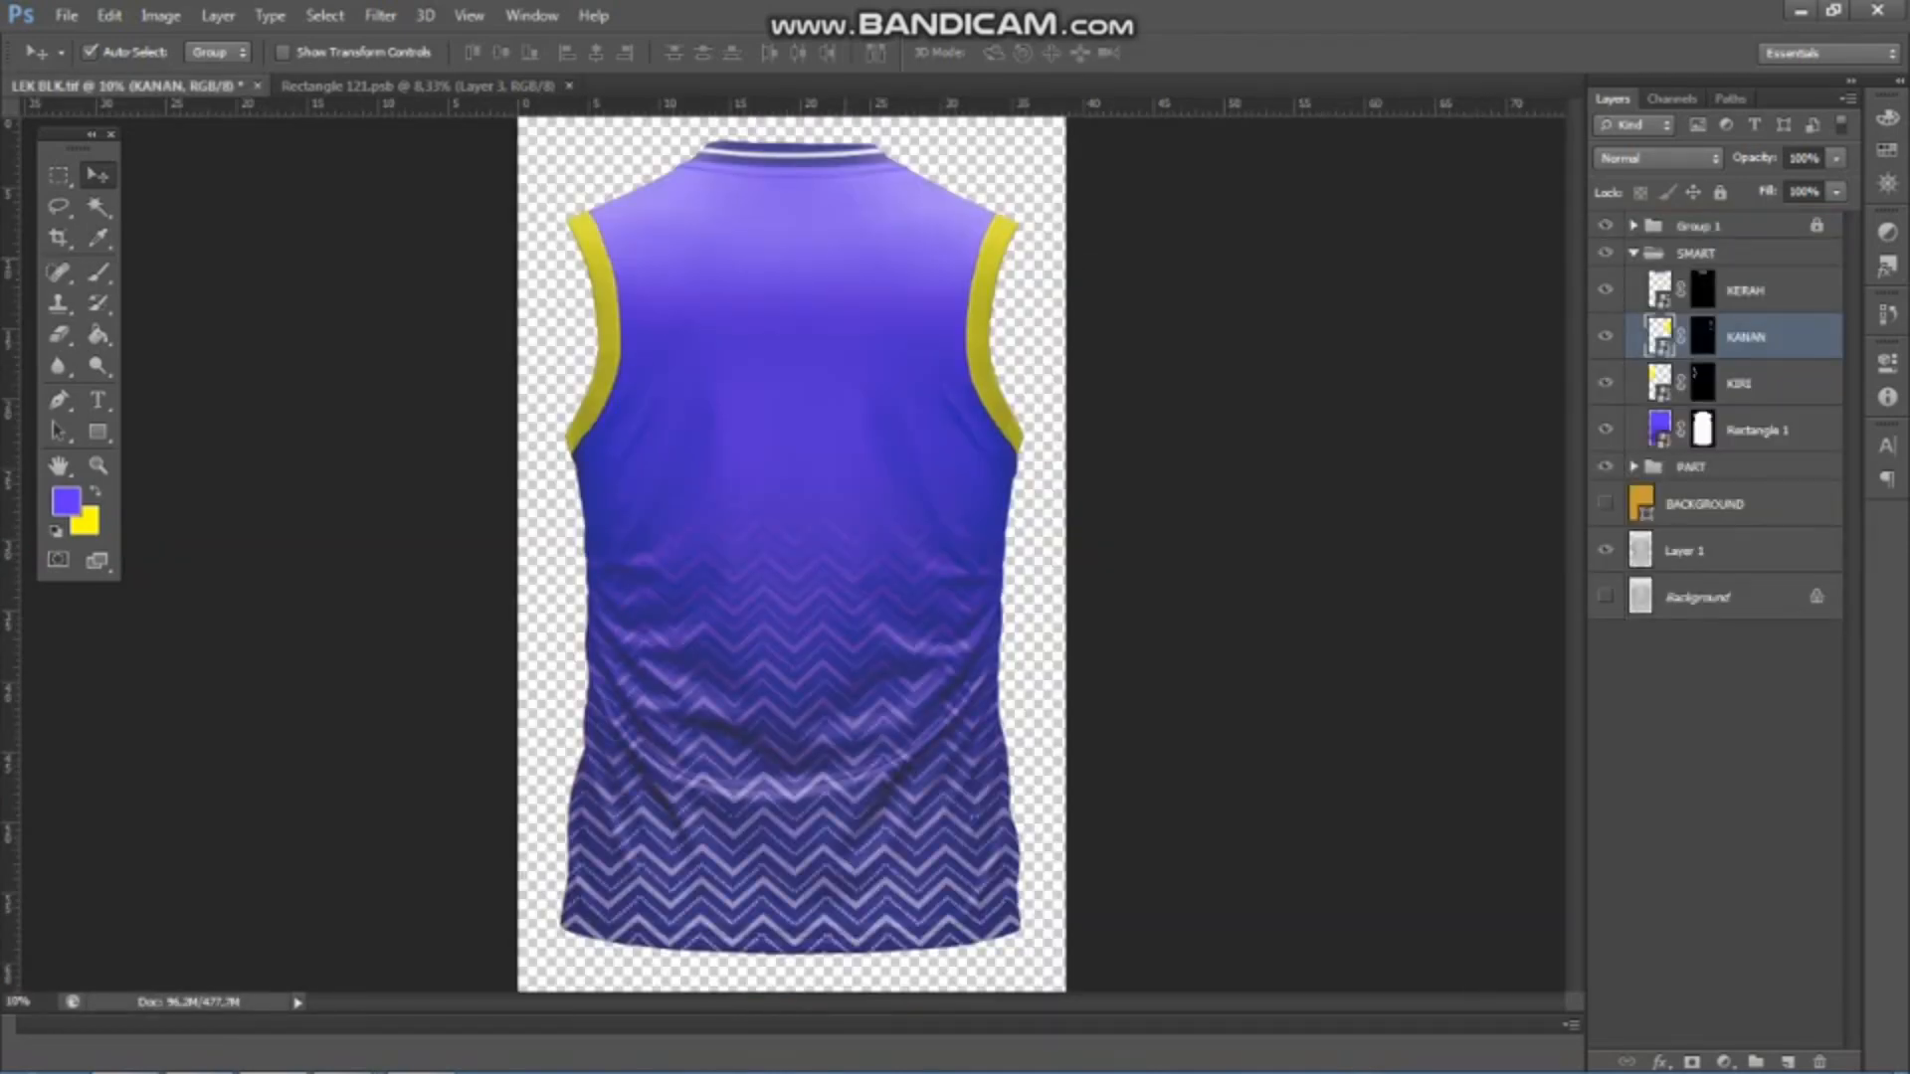
- Open the contents of the KERAH smart object for editing
{"action": "scroll", "coordinate": [821, 256], "scroll_direction": "up", "scroll_amount": 1}
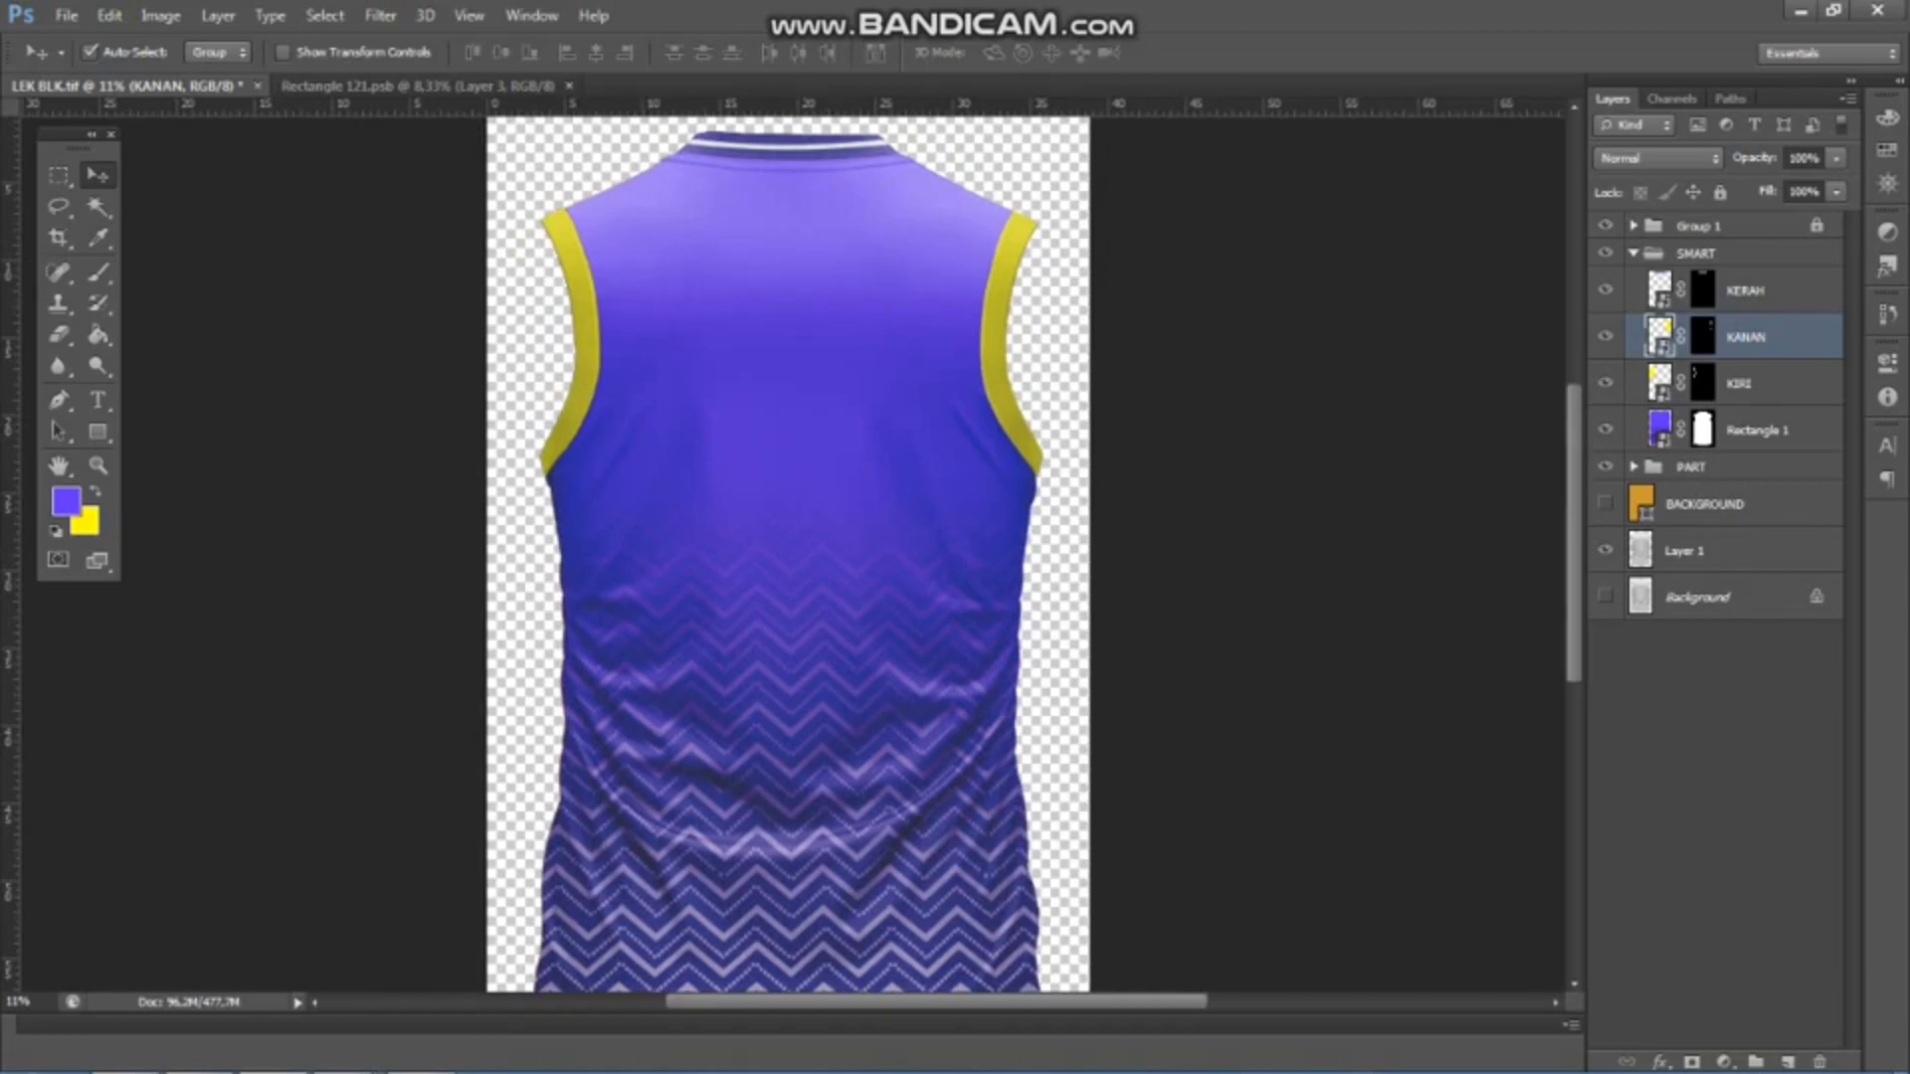
{"action": "left_click", "coordinate": [1660, 290]}
{"action": "double_click", "coordinate": [1660, 290]}
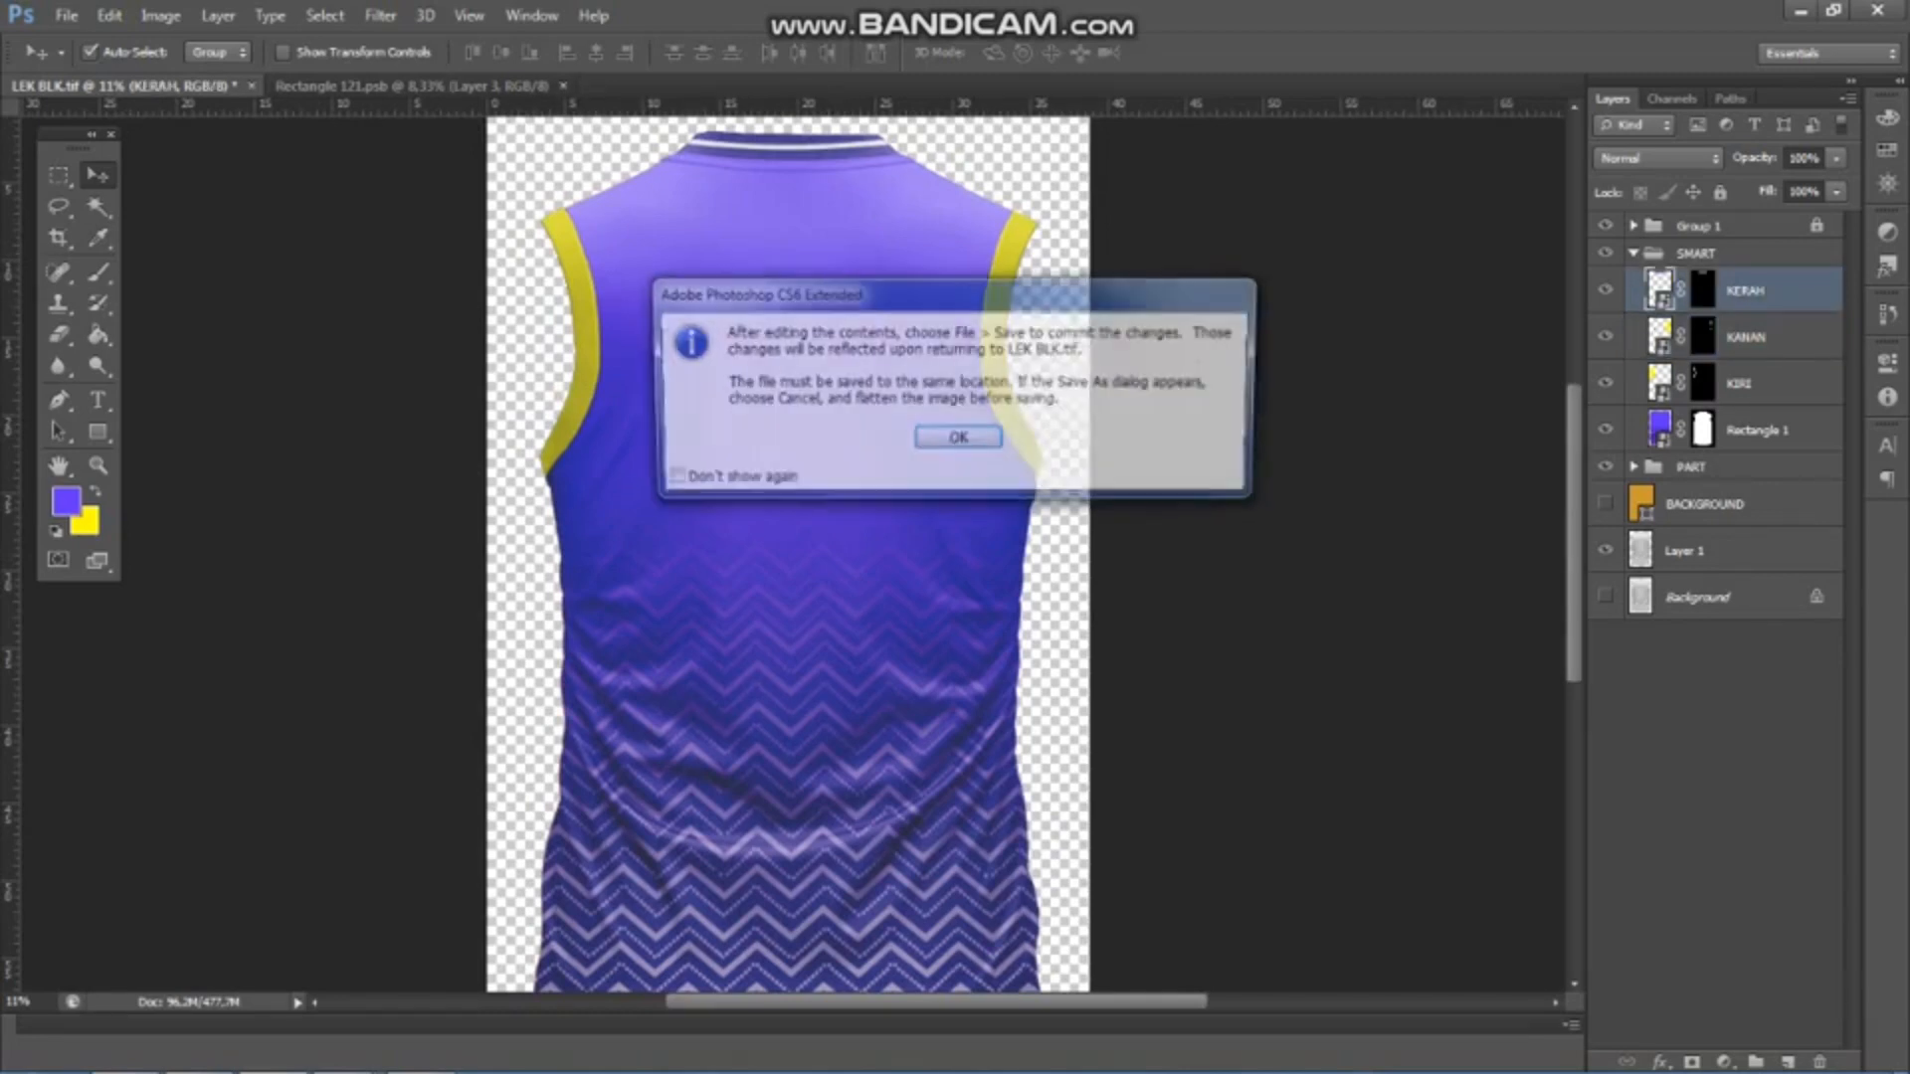
{"action": "key", "text": "Return"}
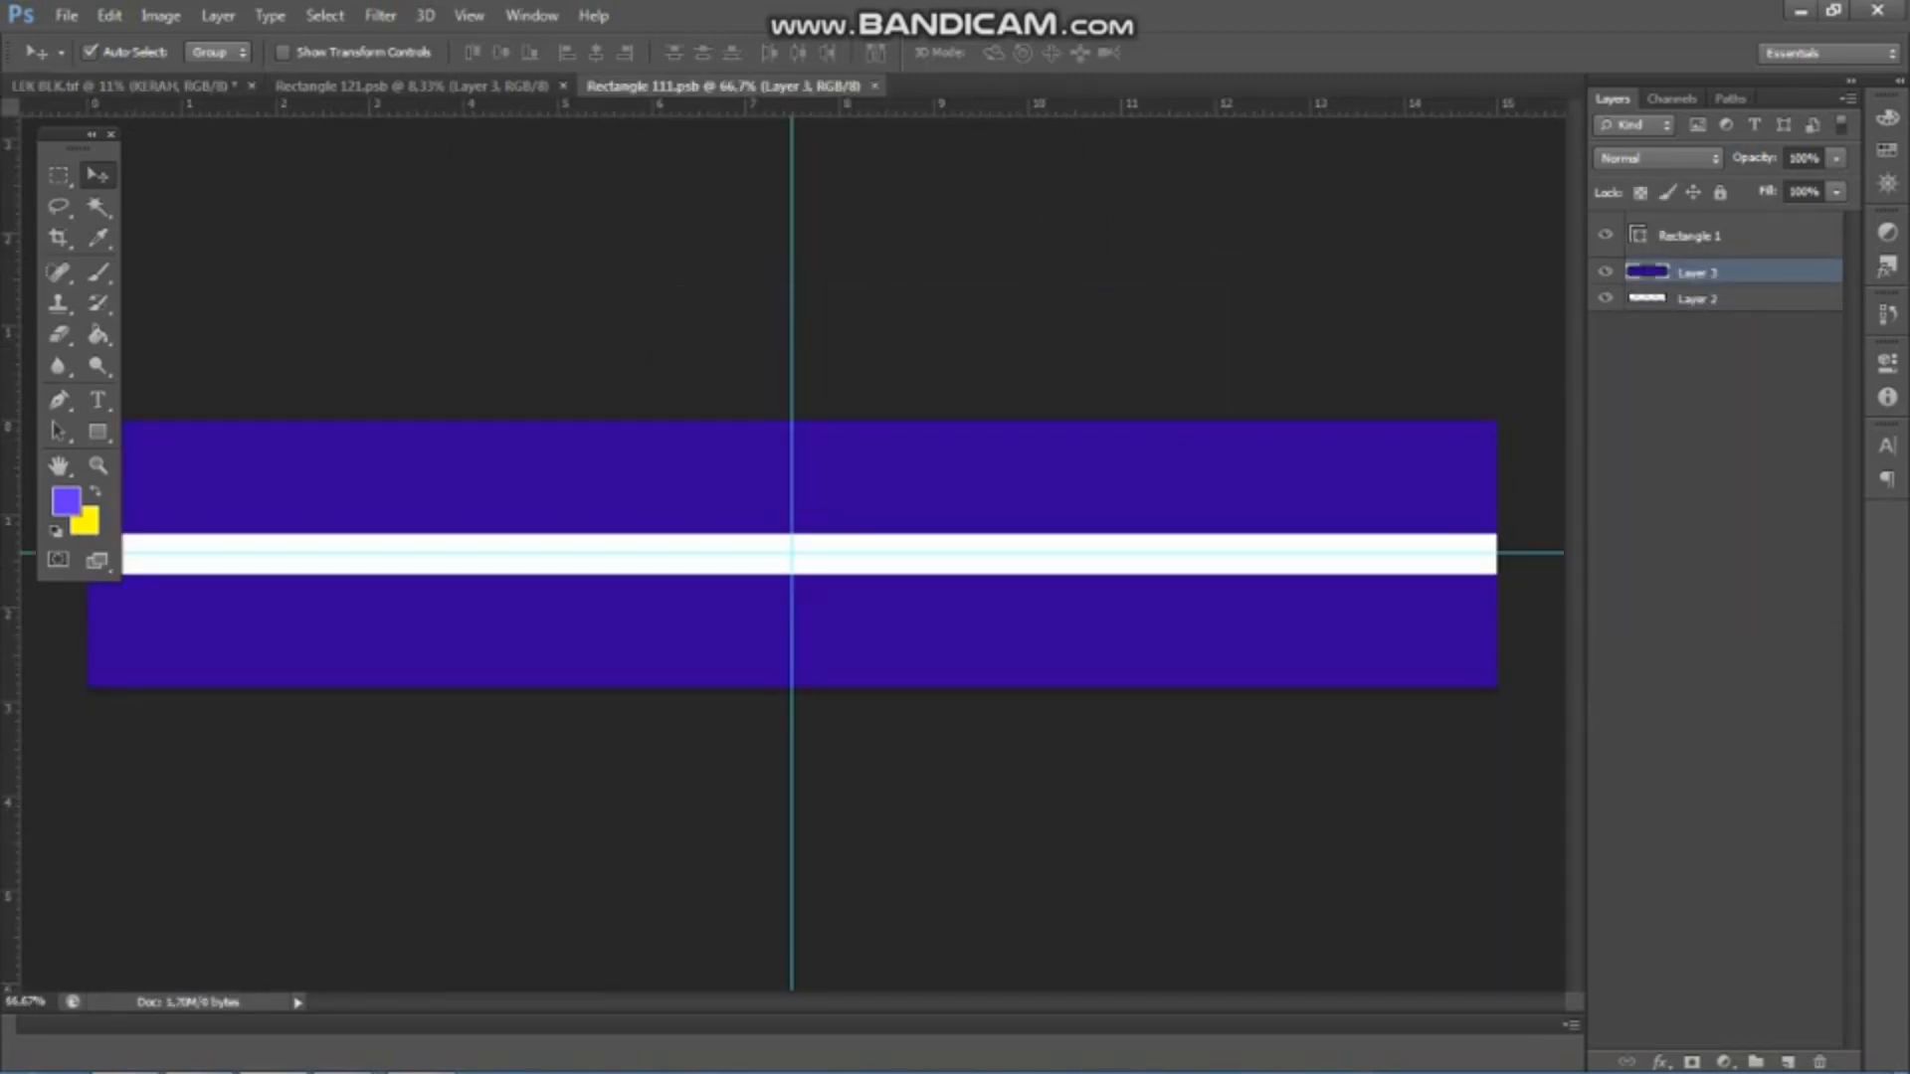
- Recolor the collar's white center stripe, Rectangle 1, with the violet foreground color 6633ff
{"action": "double_click", "coordinate": [1648, 271]}
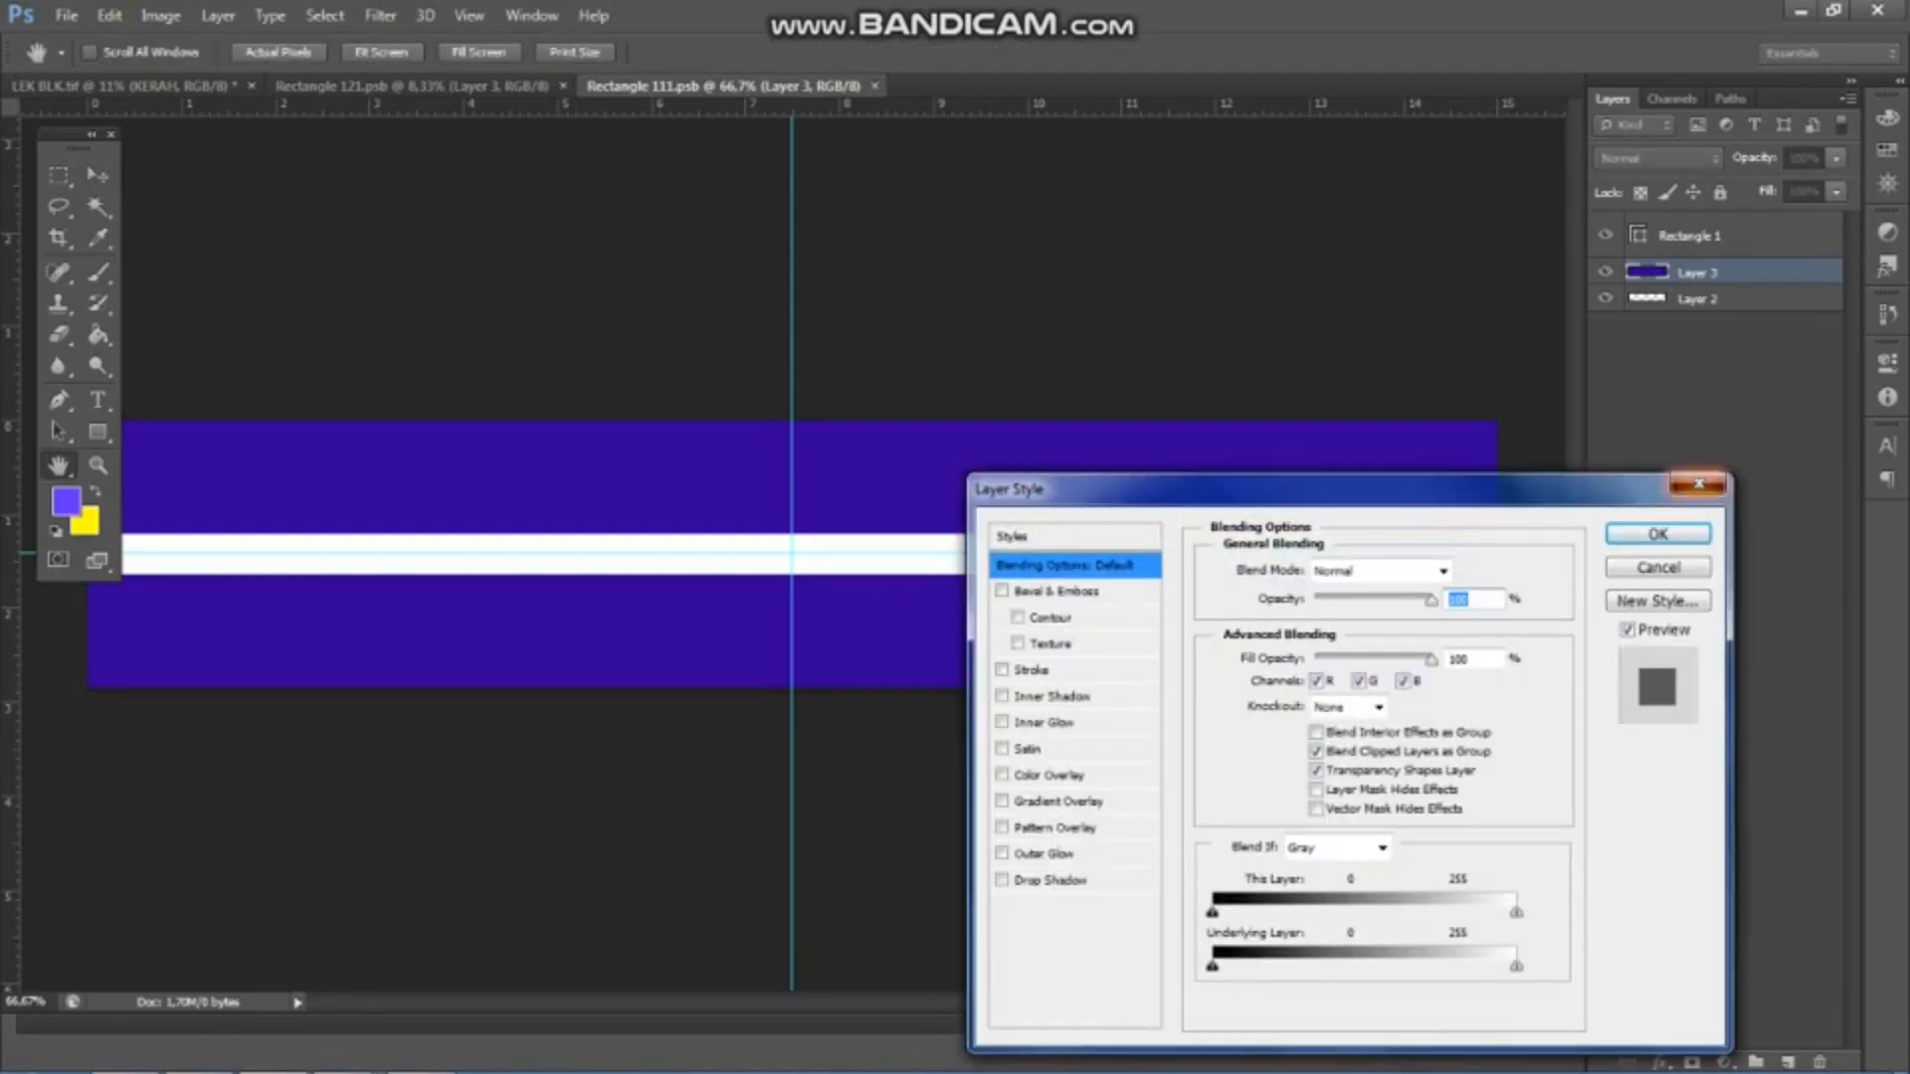
{"action": "left_click", "coordinate": [1703, 481]}
{"action": "double_click", "coordinate": [1638, 236]}
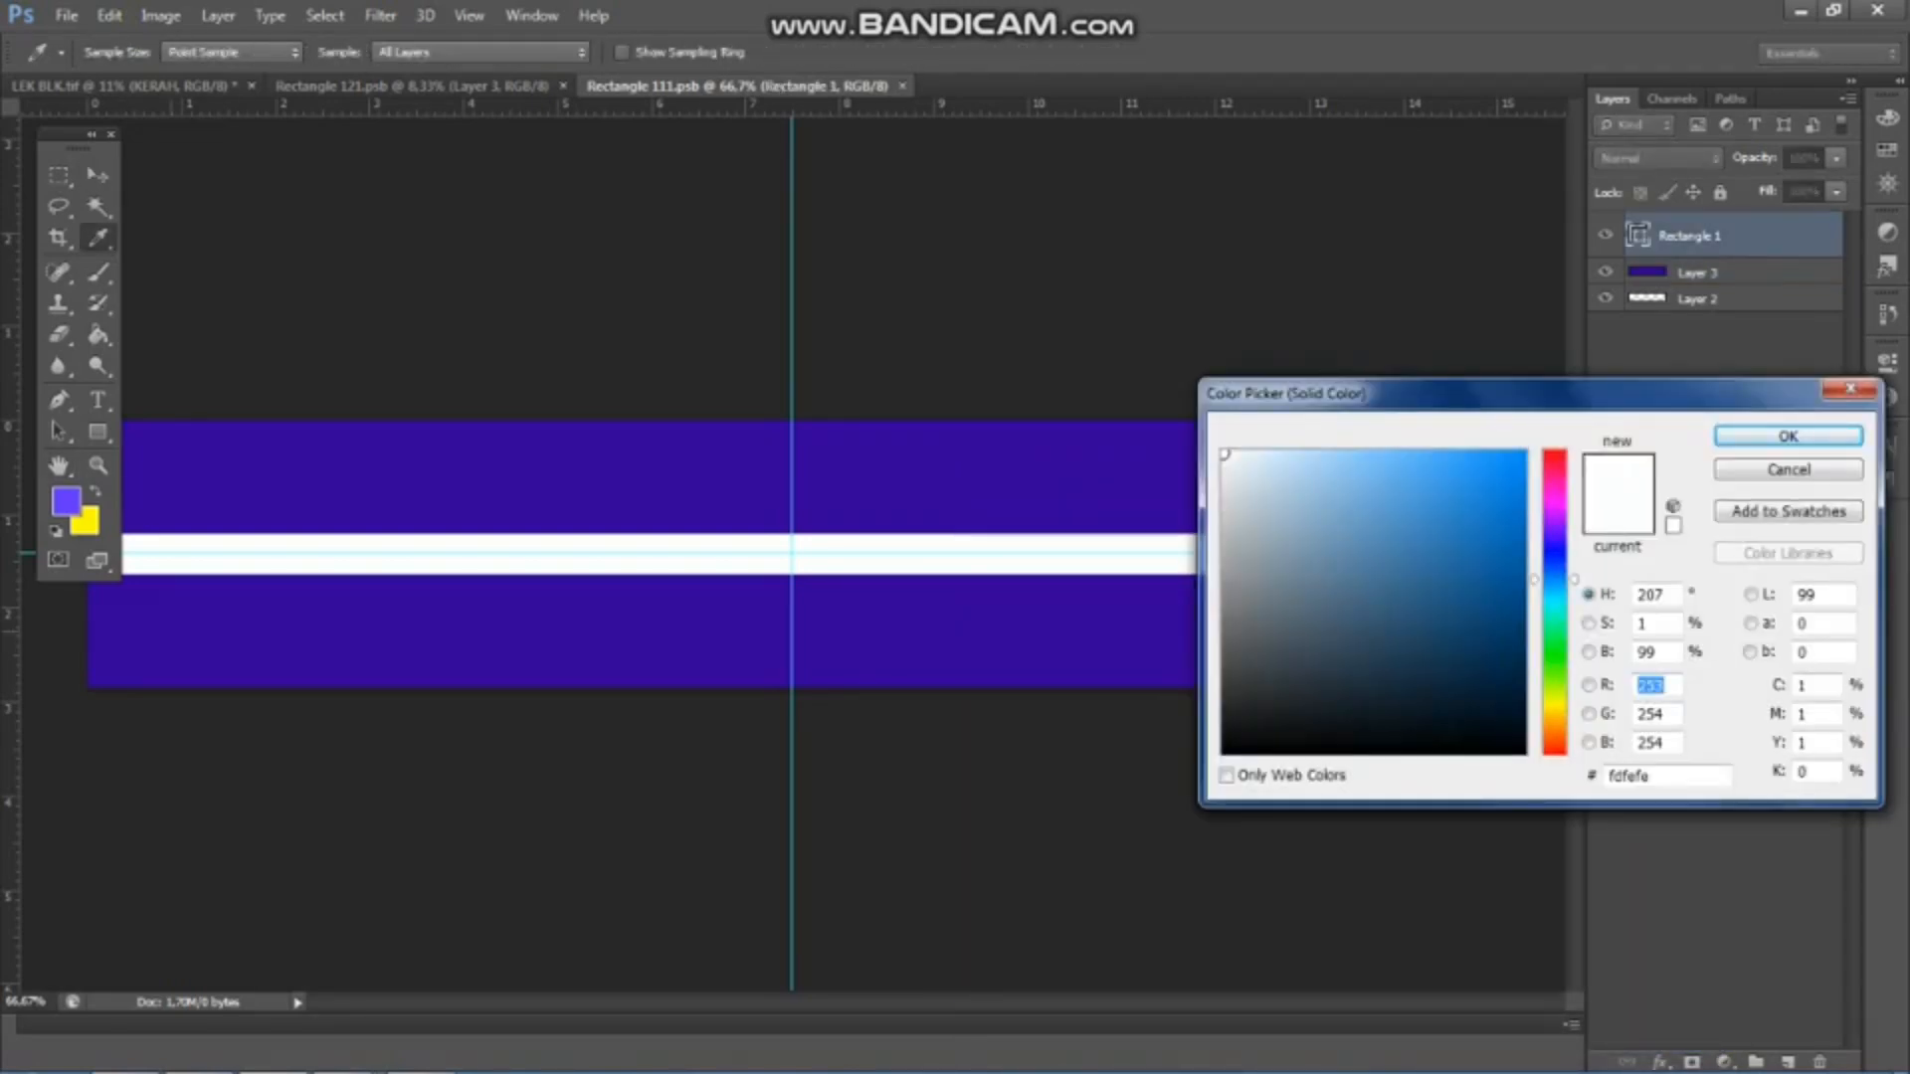
{"action": "left_click", "coordinate": [67, 502]}
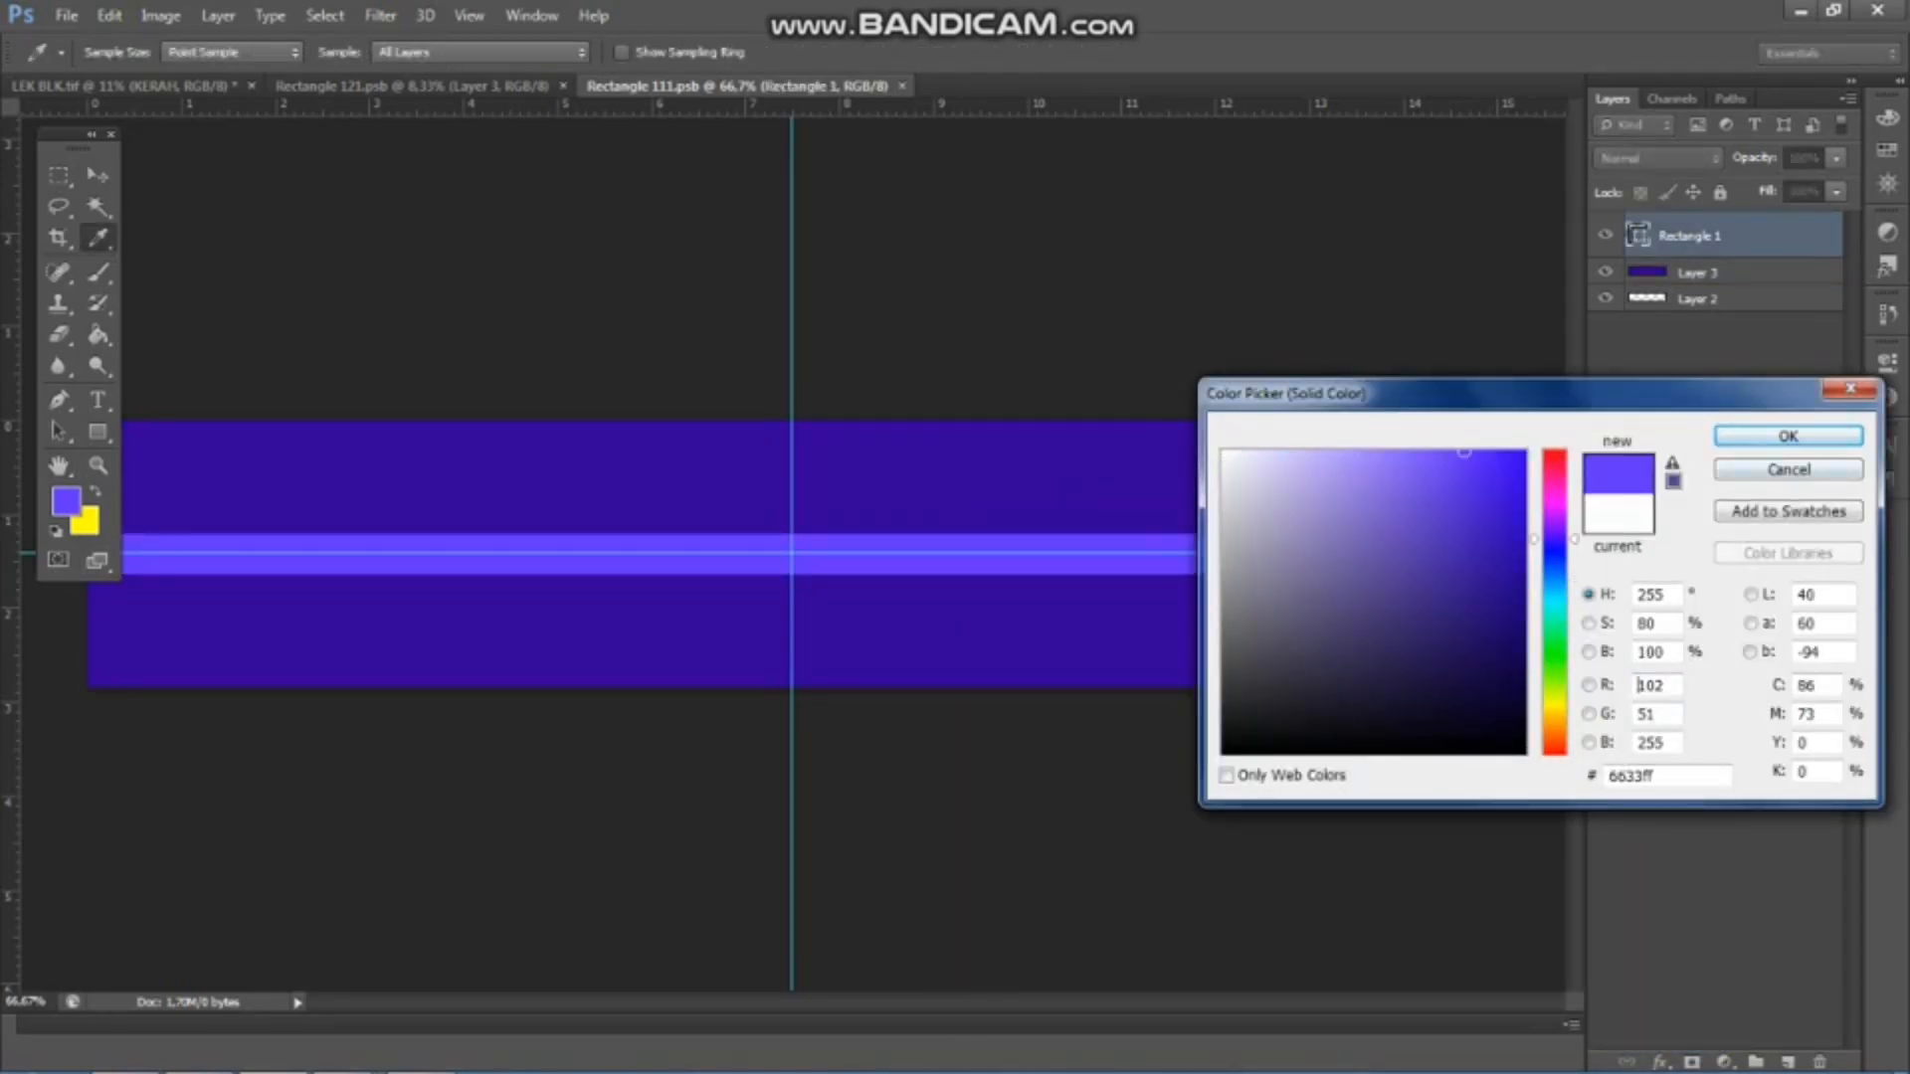
{"action": "key", "text": "Return"}
{"action": "key", "text": "v"}
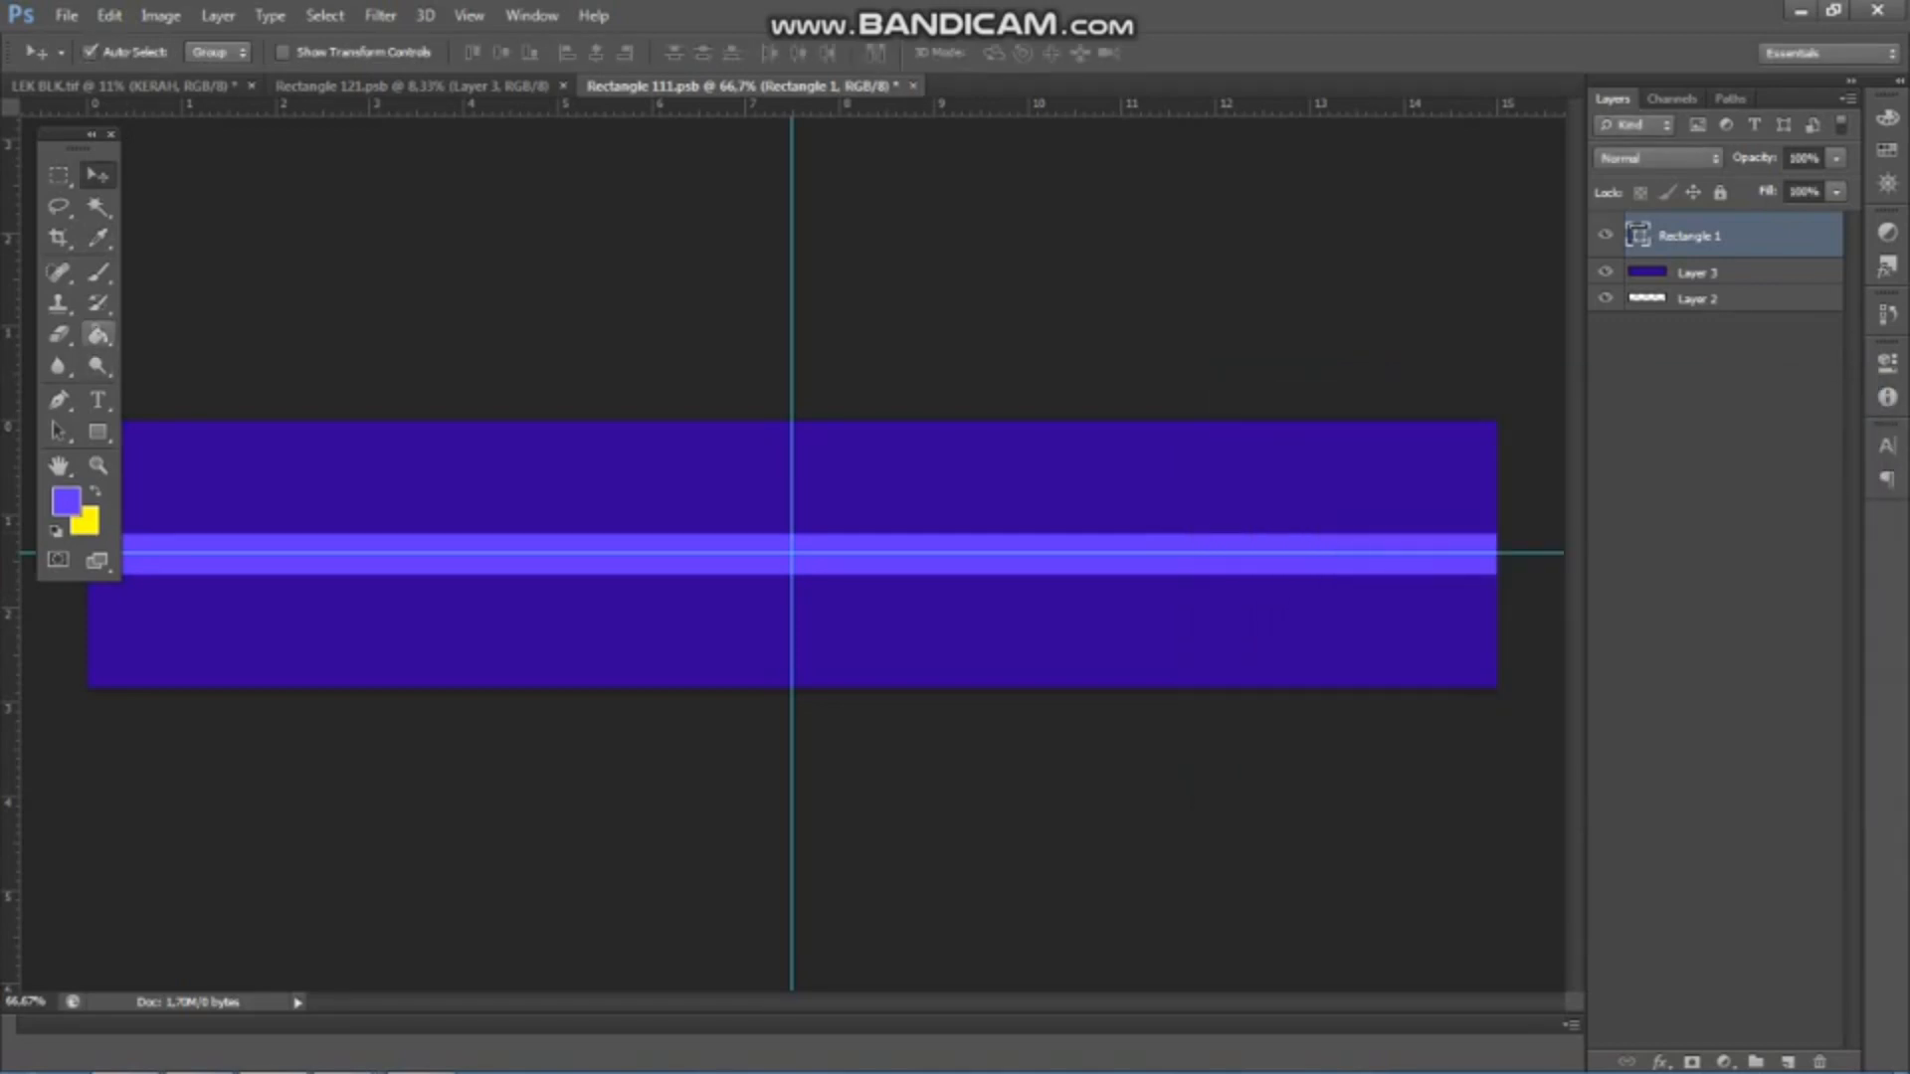
- Fill the collar's base, Layer 3, with the yellow swatch color, then save and close the collar contents
{"action": "left_click", "coordinate": [98, 335]}
{"action": "left_click", "coordinate": [1699, 273]}
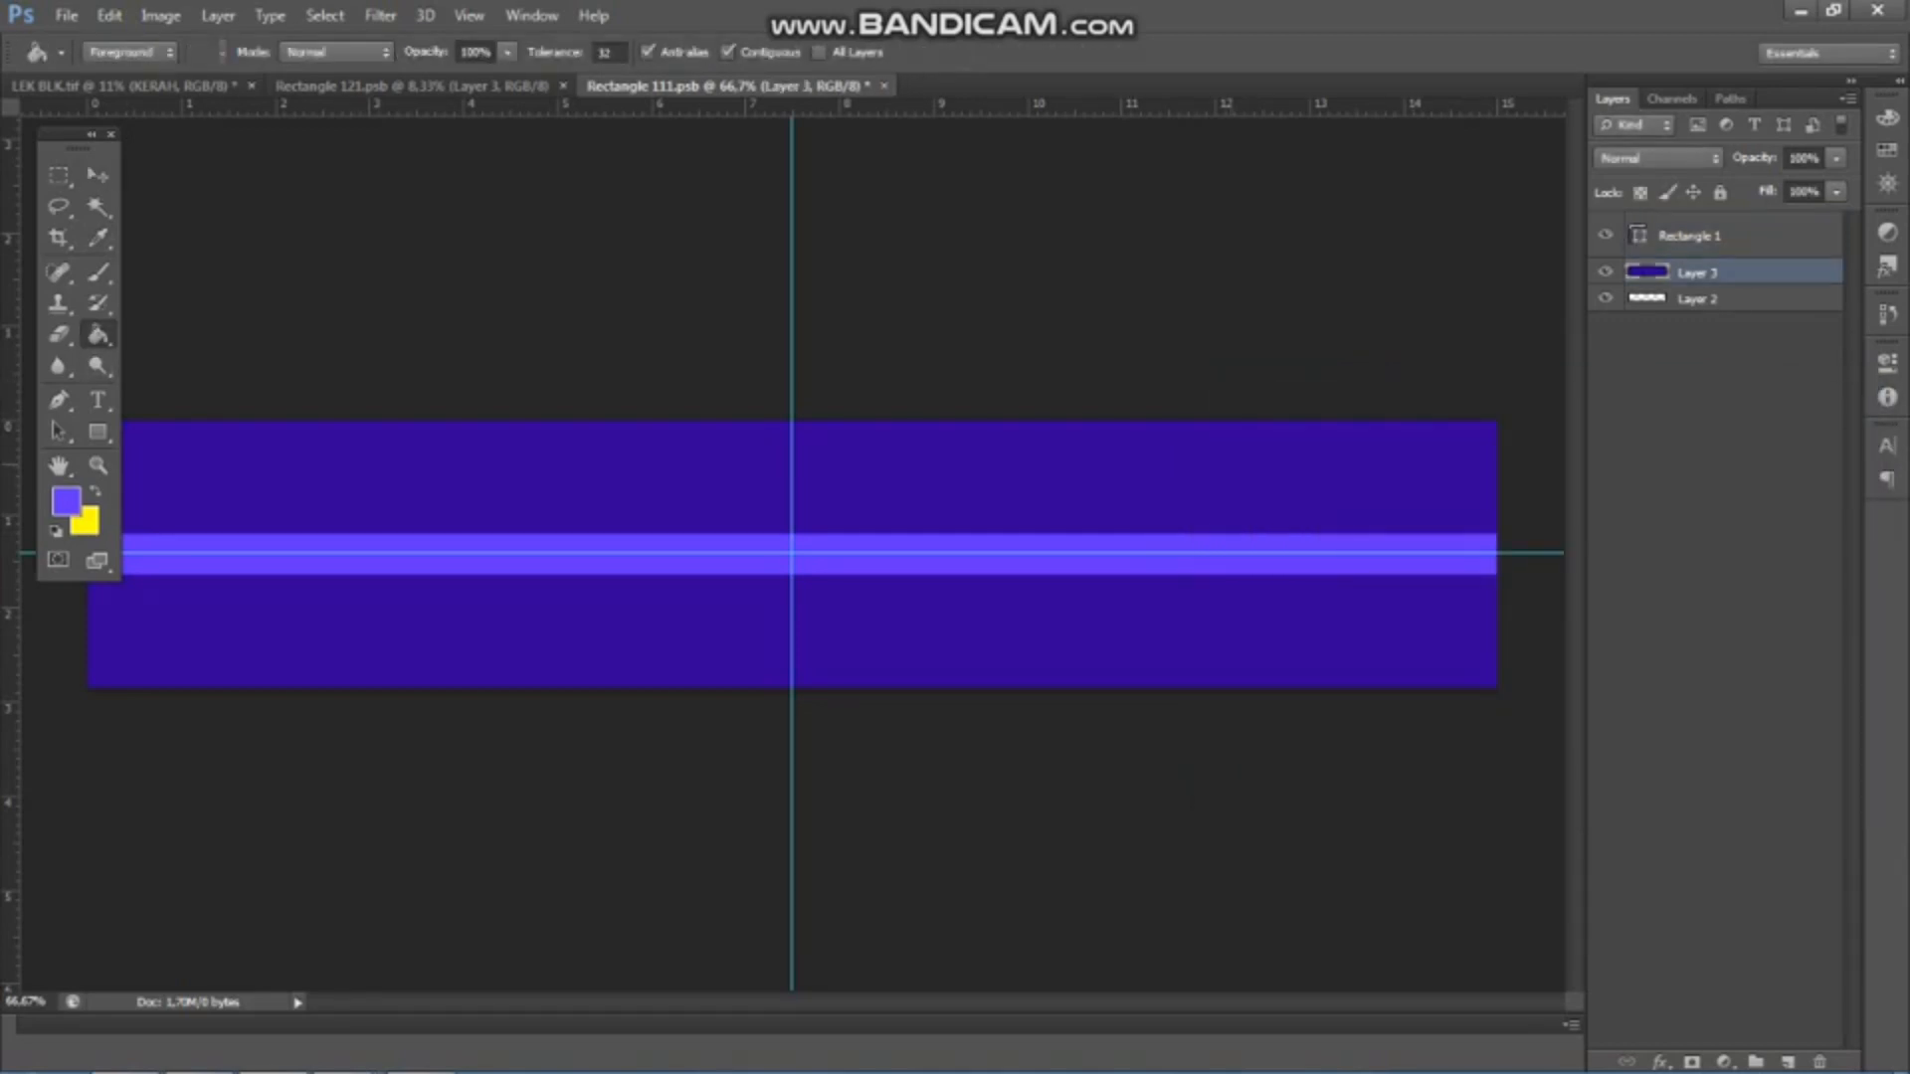
{"action": "left_click", "coordinate": [1190, 467]}
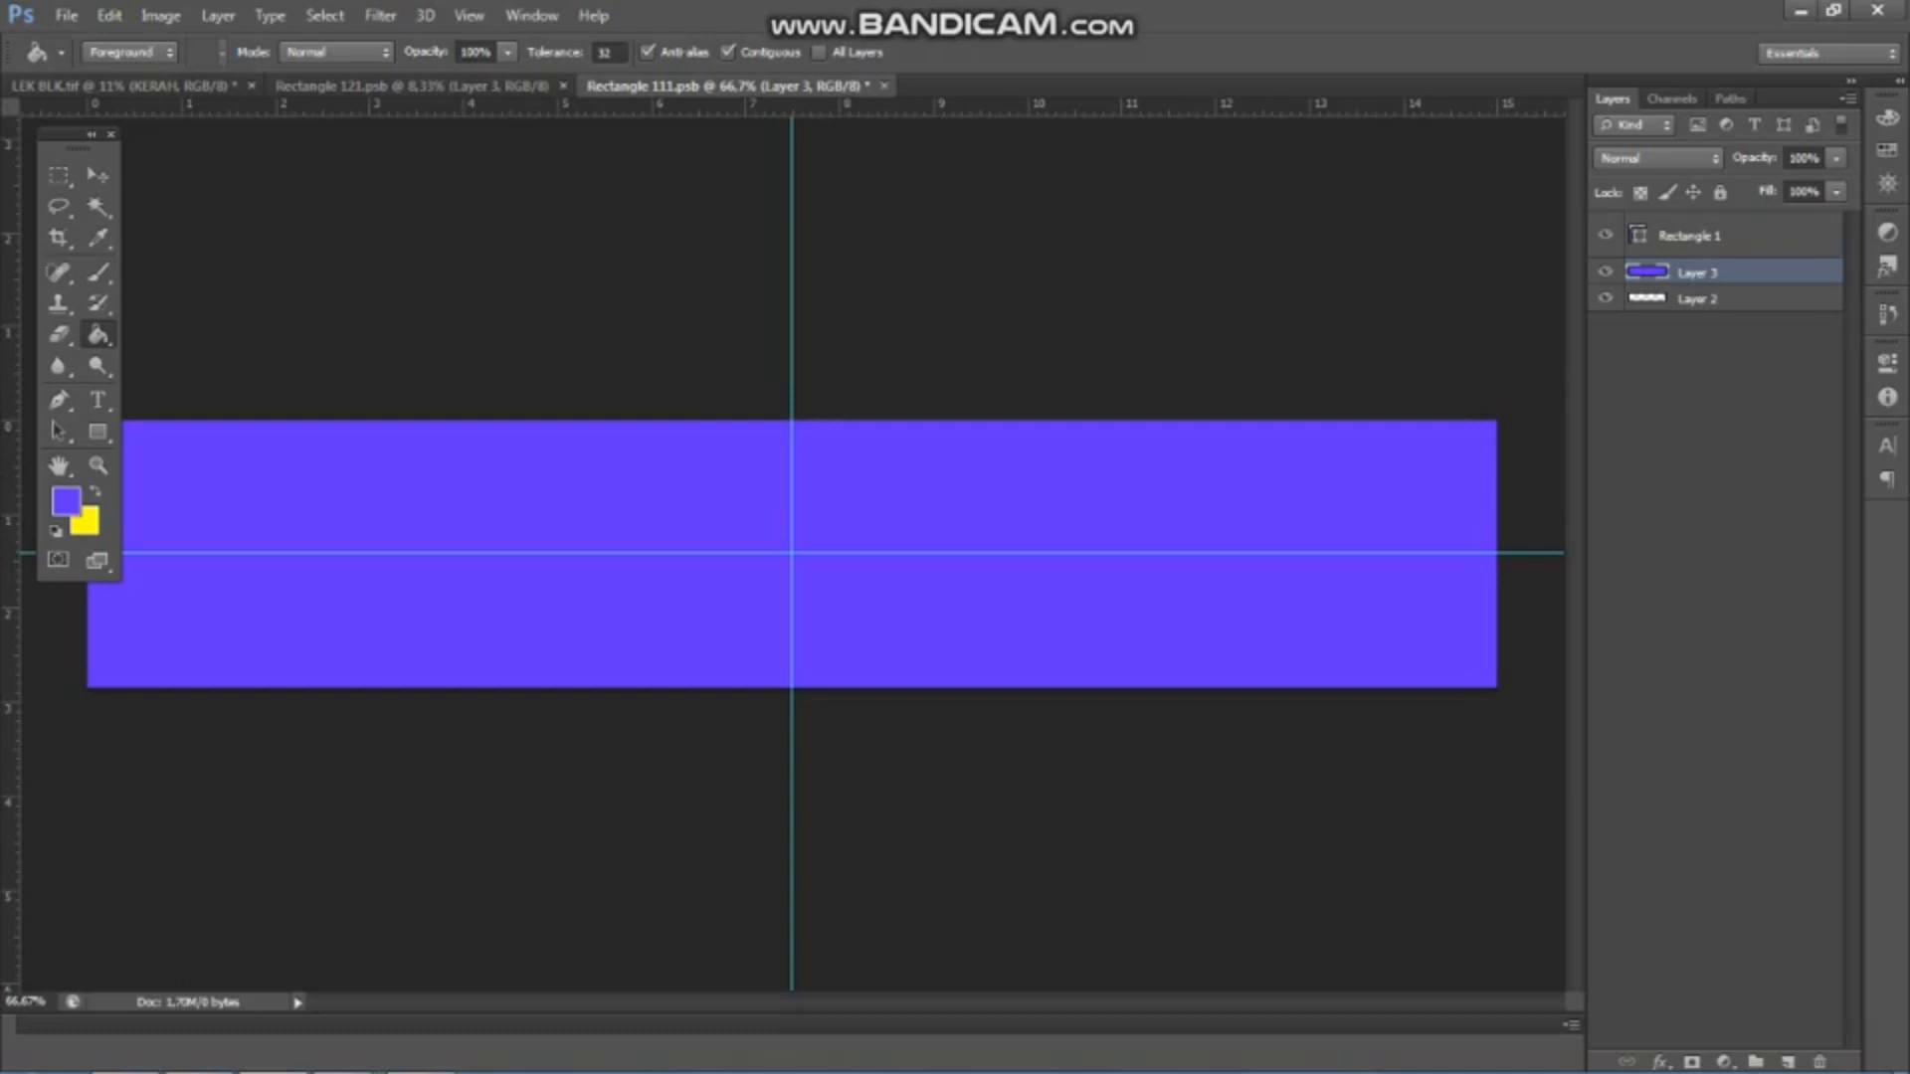
{"action": "key", "text": "x"}
{"action": "key", "text": "alt+BackSpace"}
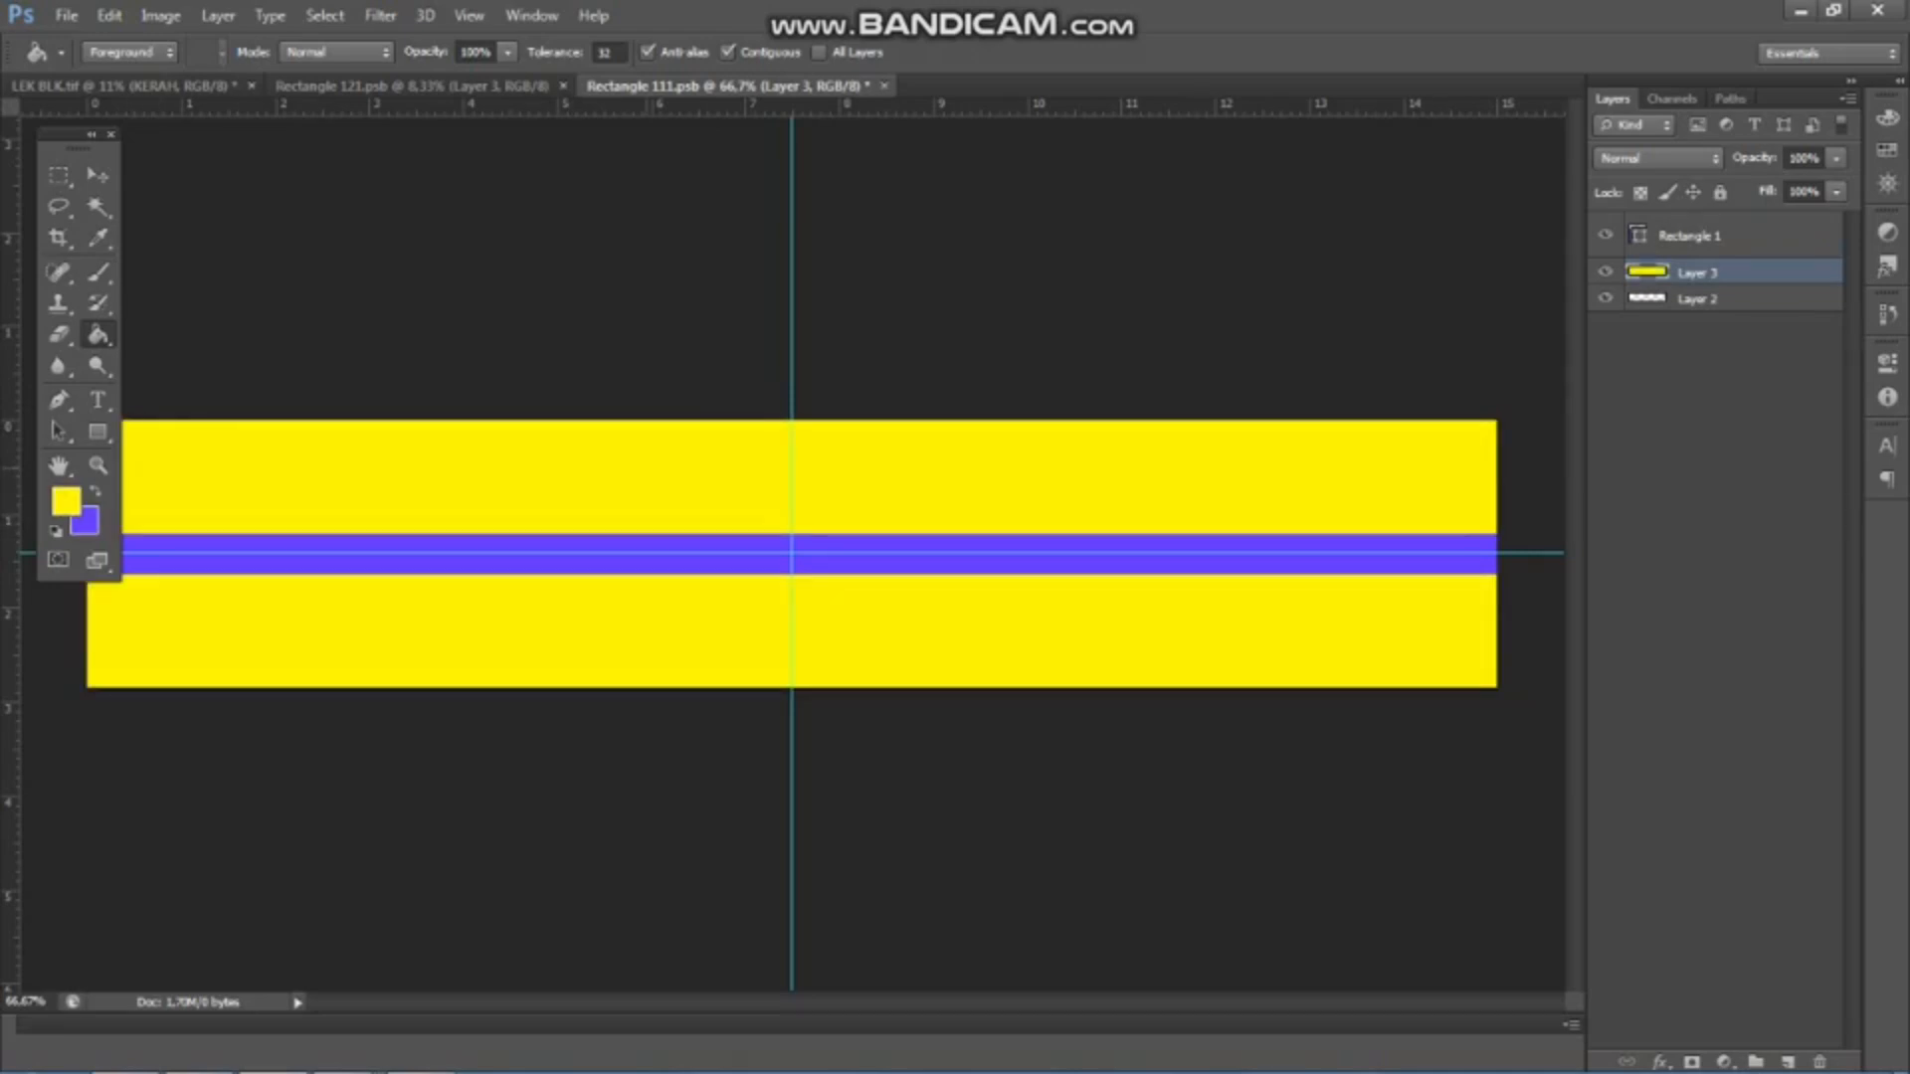
{"action": "key", "text": "ctrl+s"}
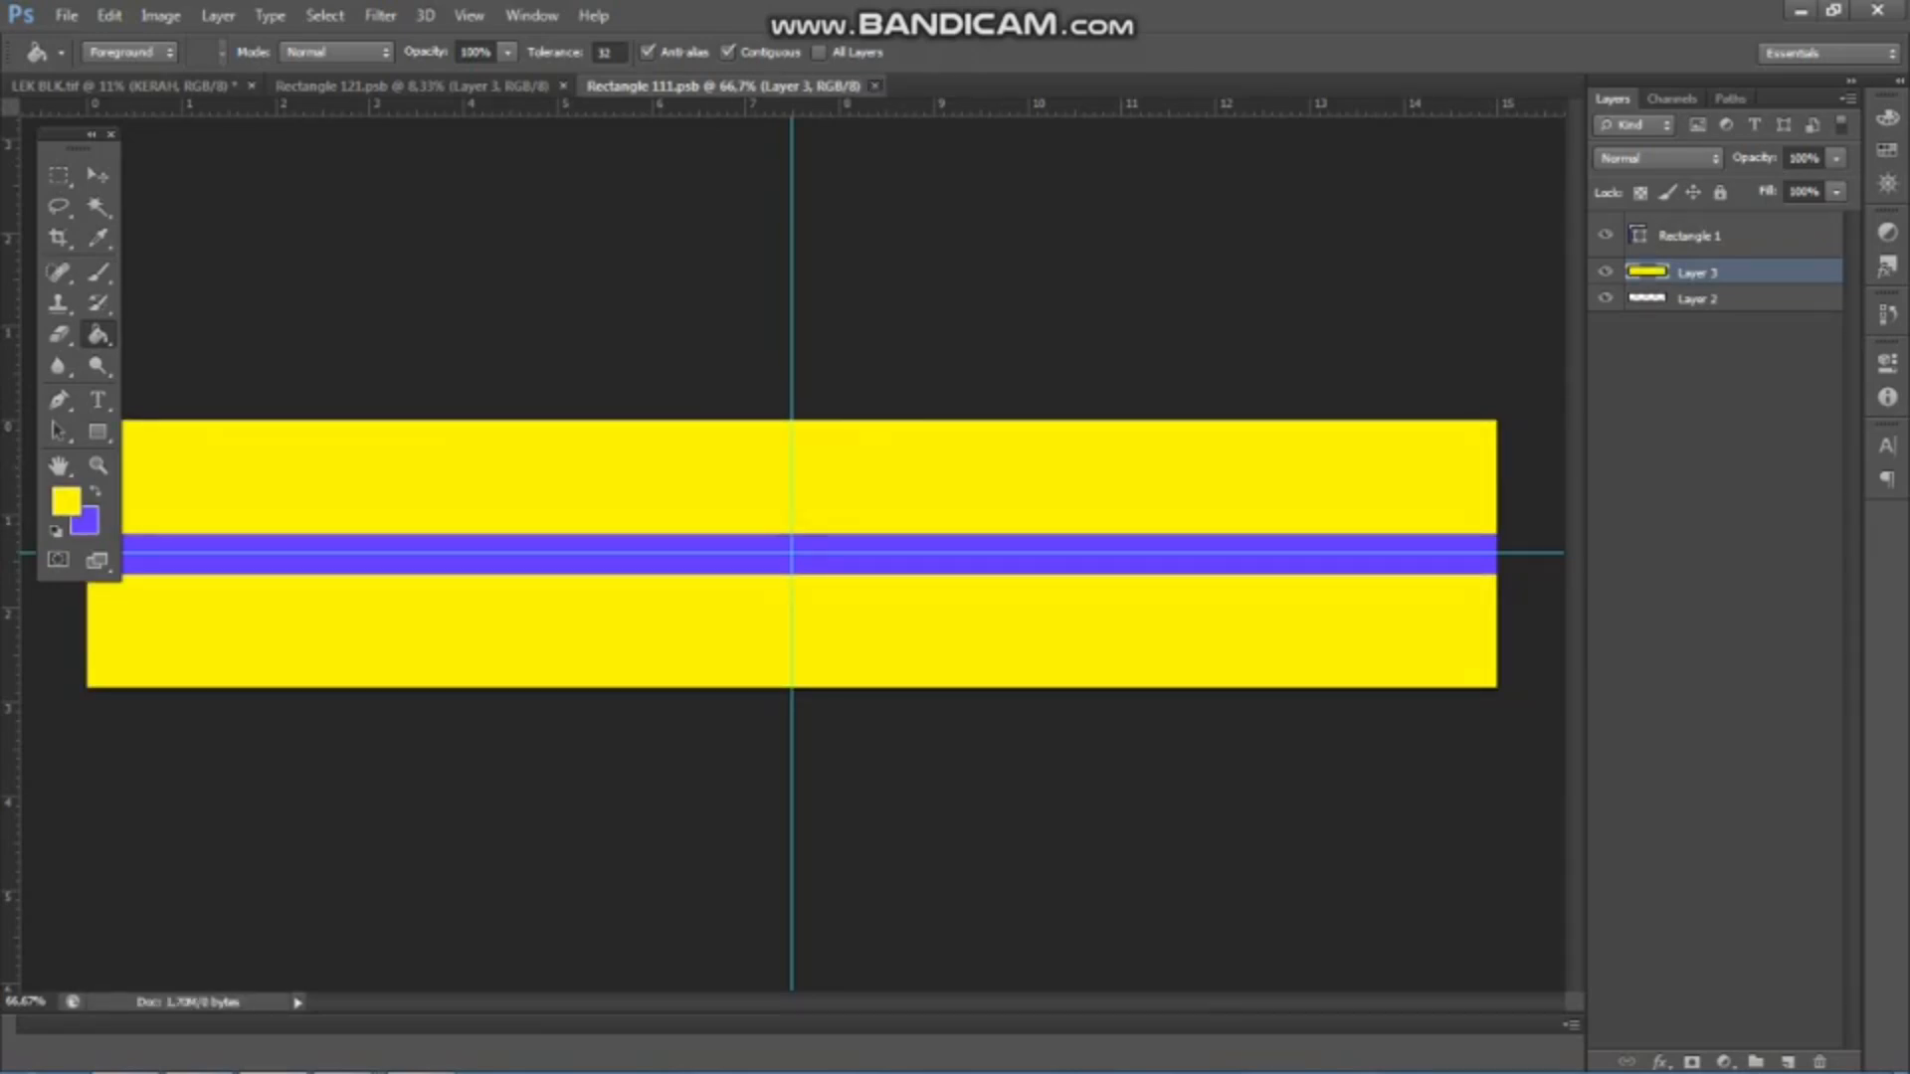
{"action": "left_click", "coordinate": [875, 86]}
{"action": "scroll", "coordinate": [704, 245], "scroll_direction": "down", "scroll_amount": 3}
{"action": "scroll", "coordinate": [705, 245], "scroll_direction": "up", "scroll_amount": 1}
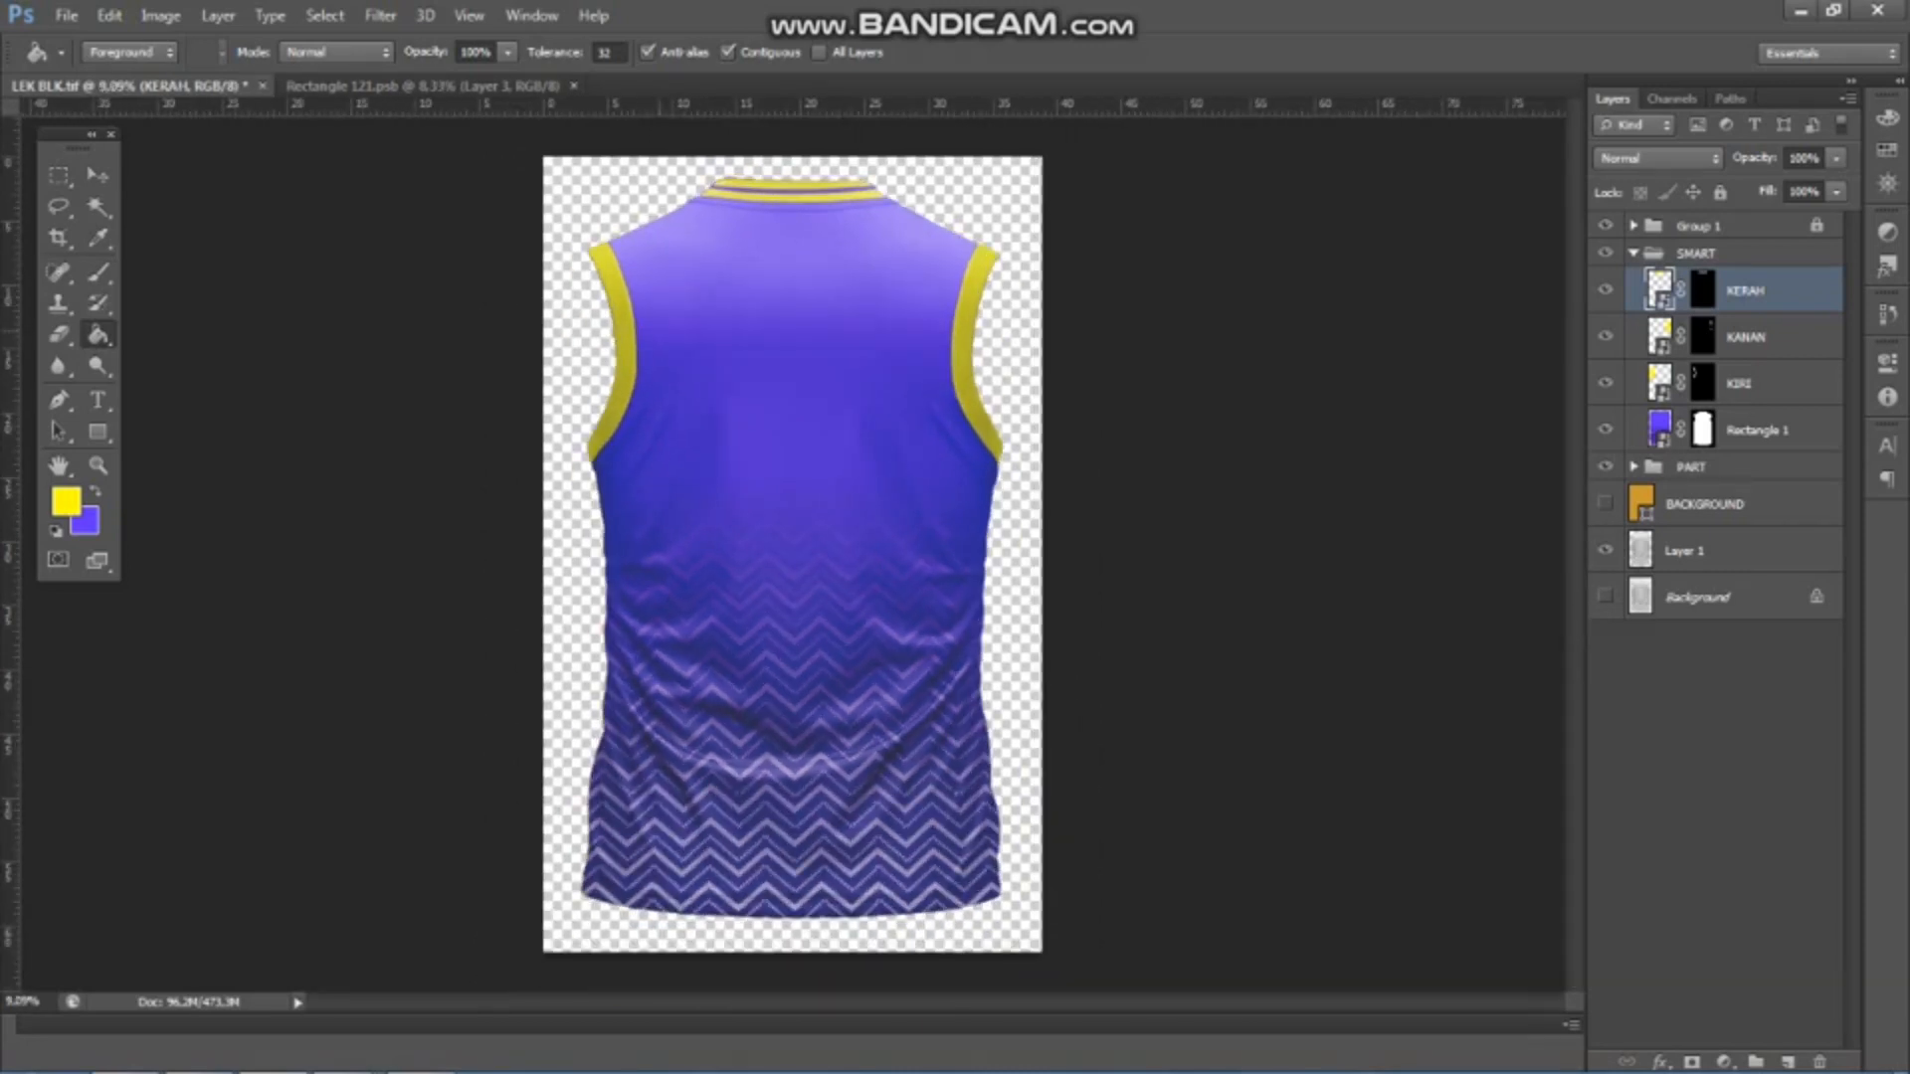
- Open 2.png from the MOKEUP BAHAN folder and place its graphic at the left edge of the Rectangle 121.psb design
{"action": "left_click", "coordinate": [423, 86]}
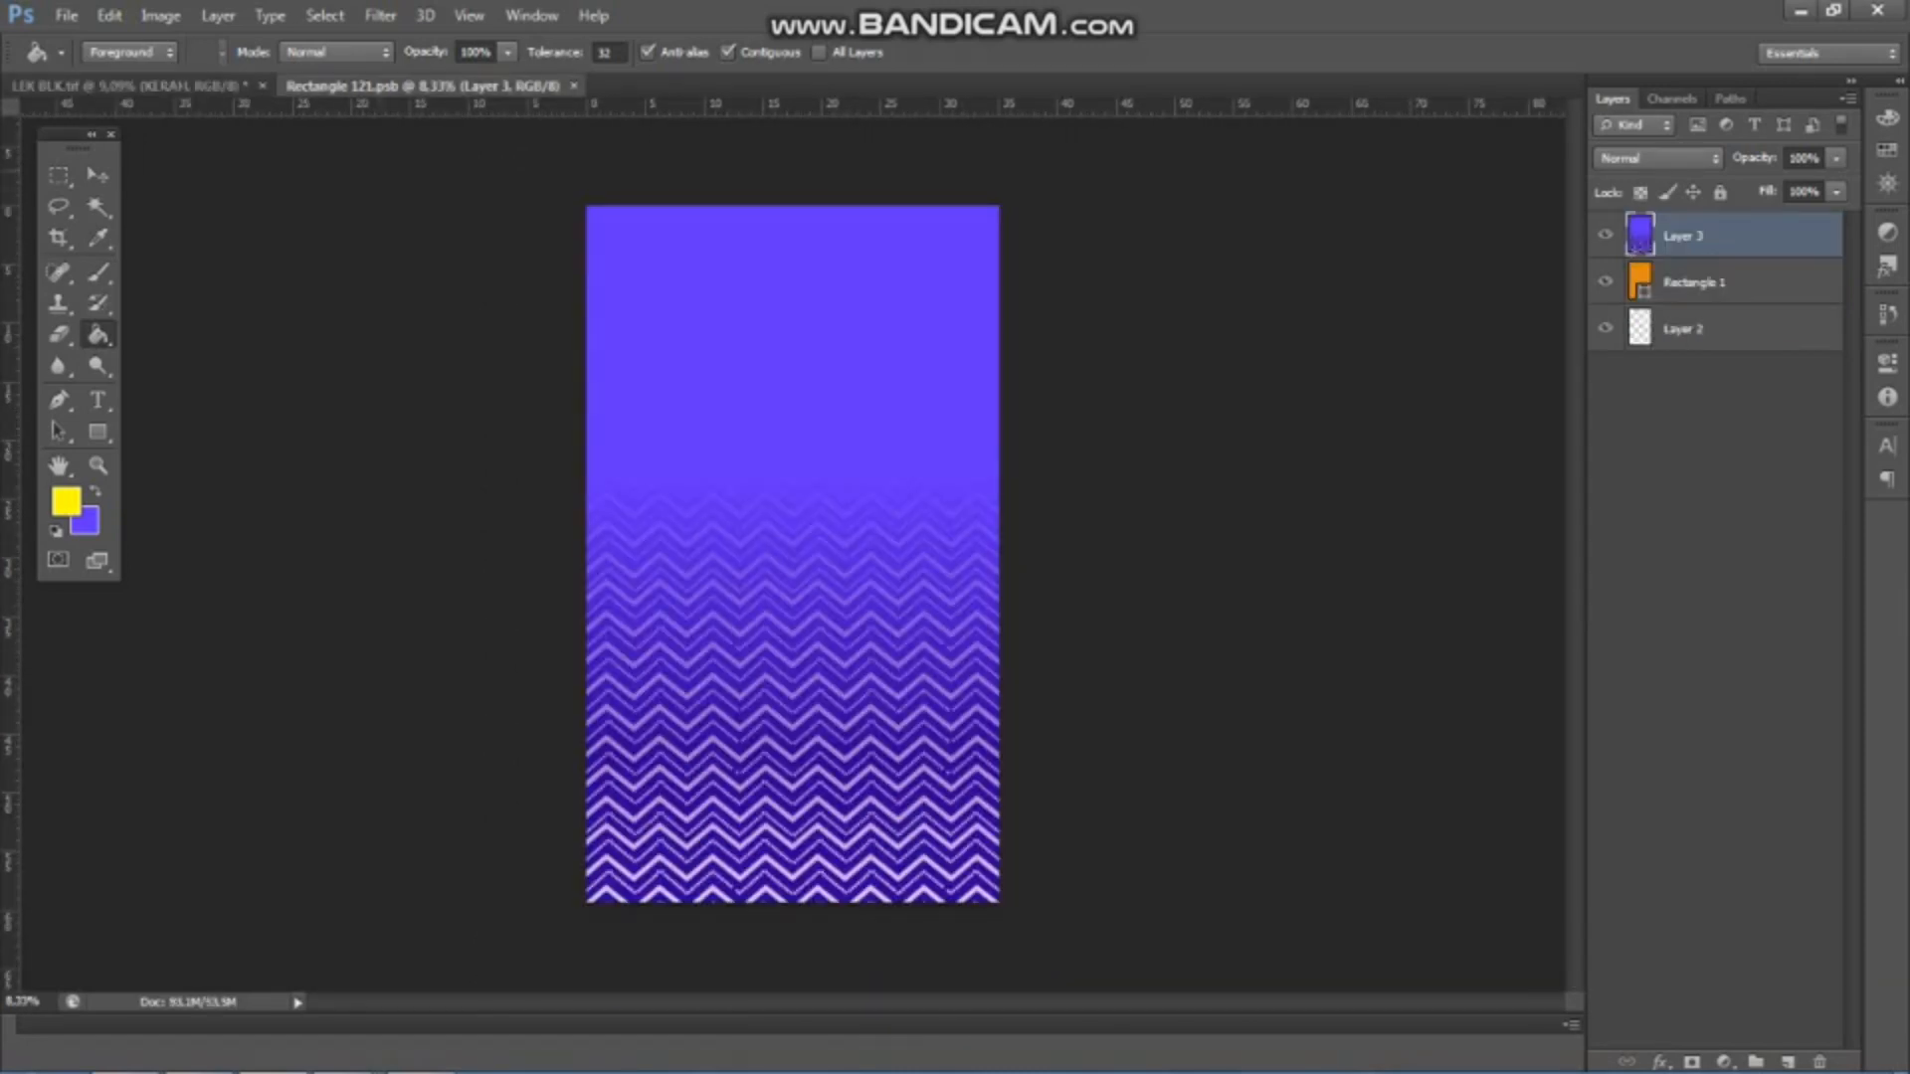
{"action": "left_click", "coordinate": [67, 15]}
{"action": "left_click", "coordinate": [90, 63]}
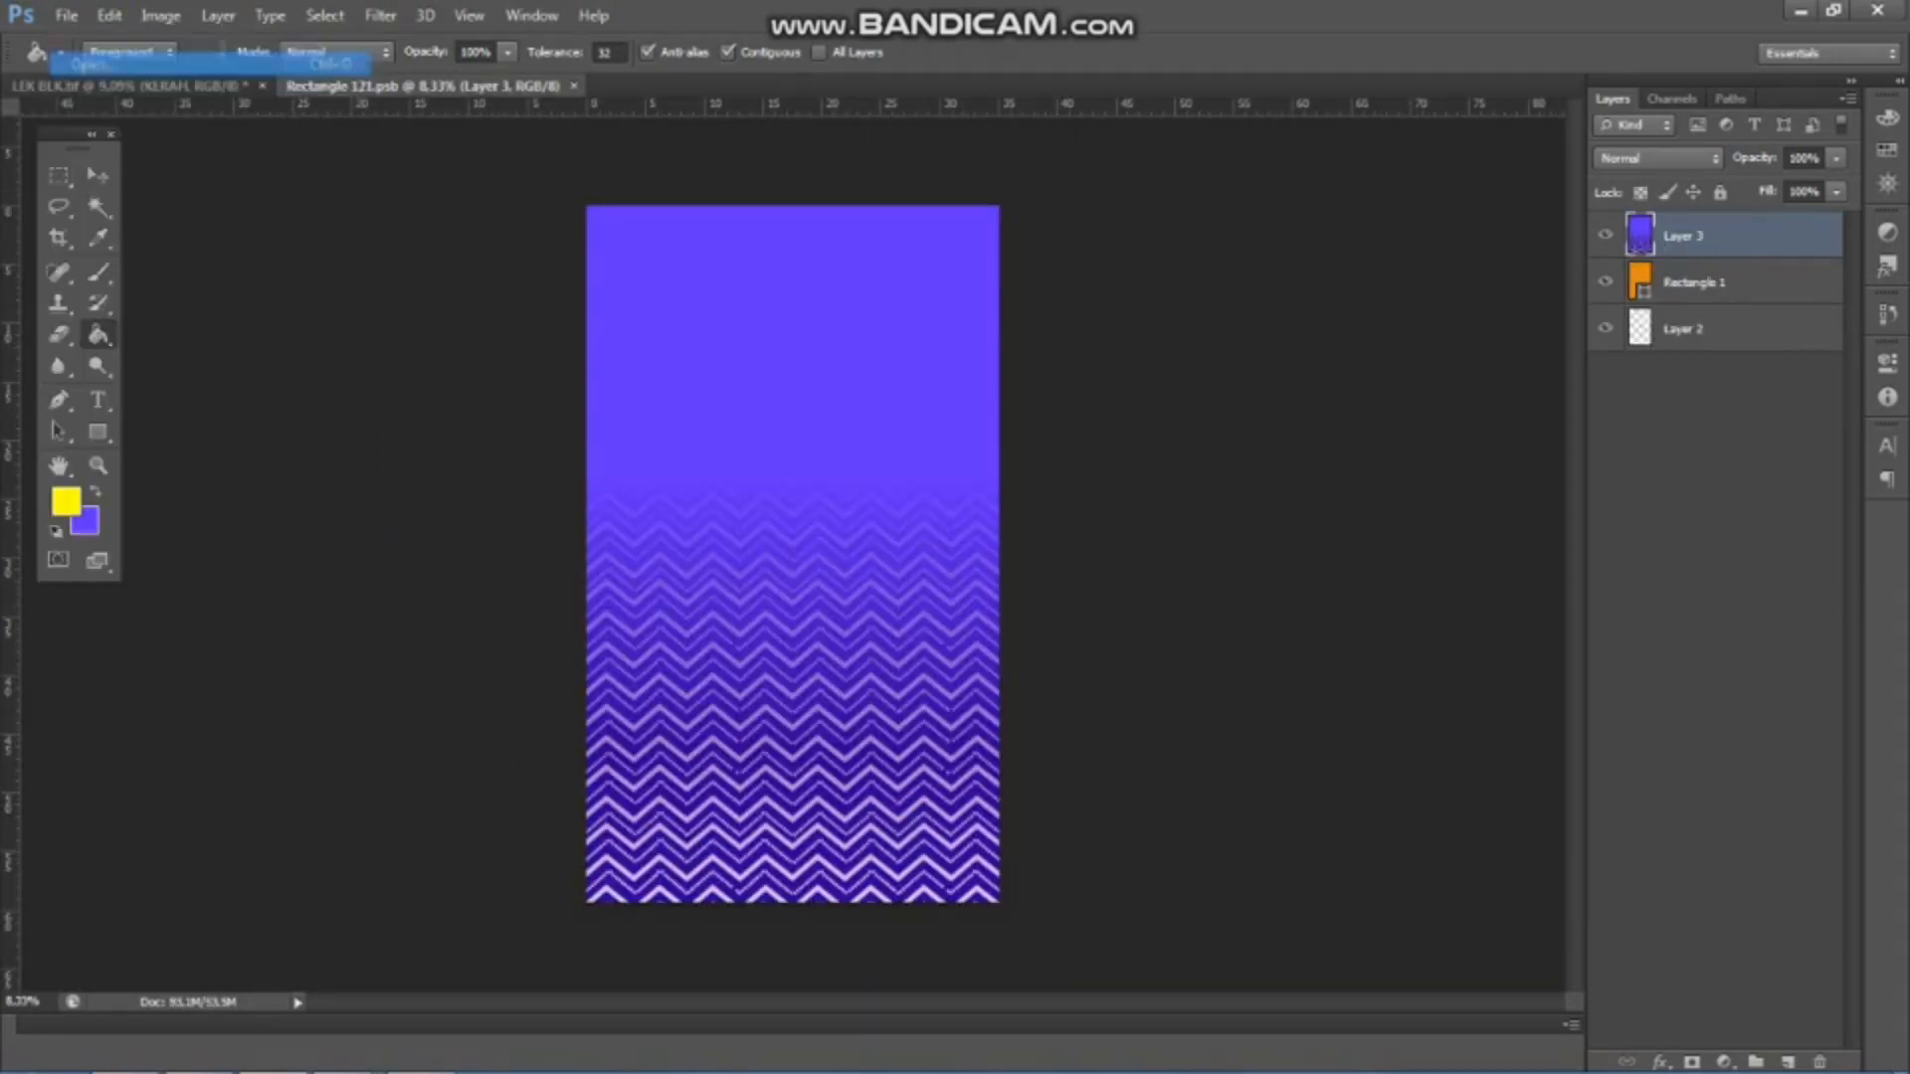
{"action": "left_click", "coordinate": [1290, 382]}
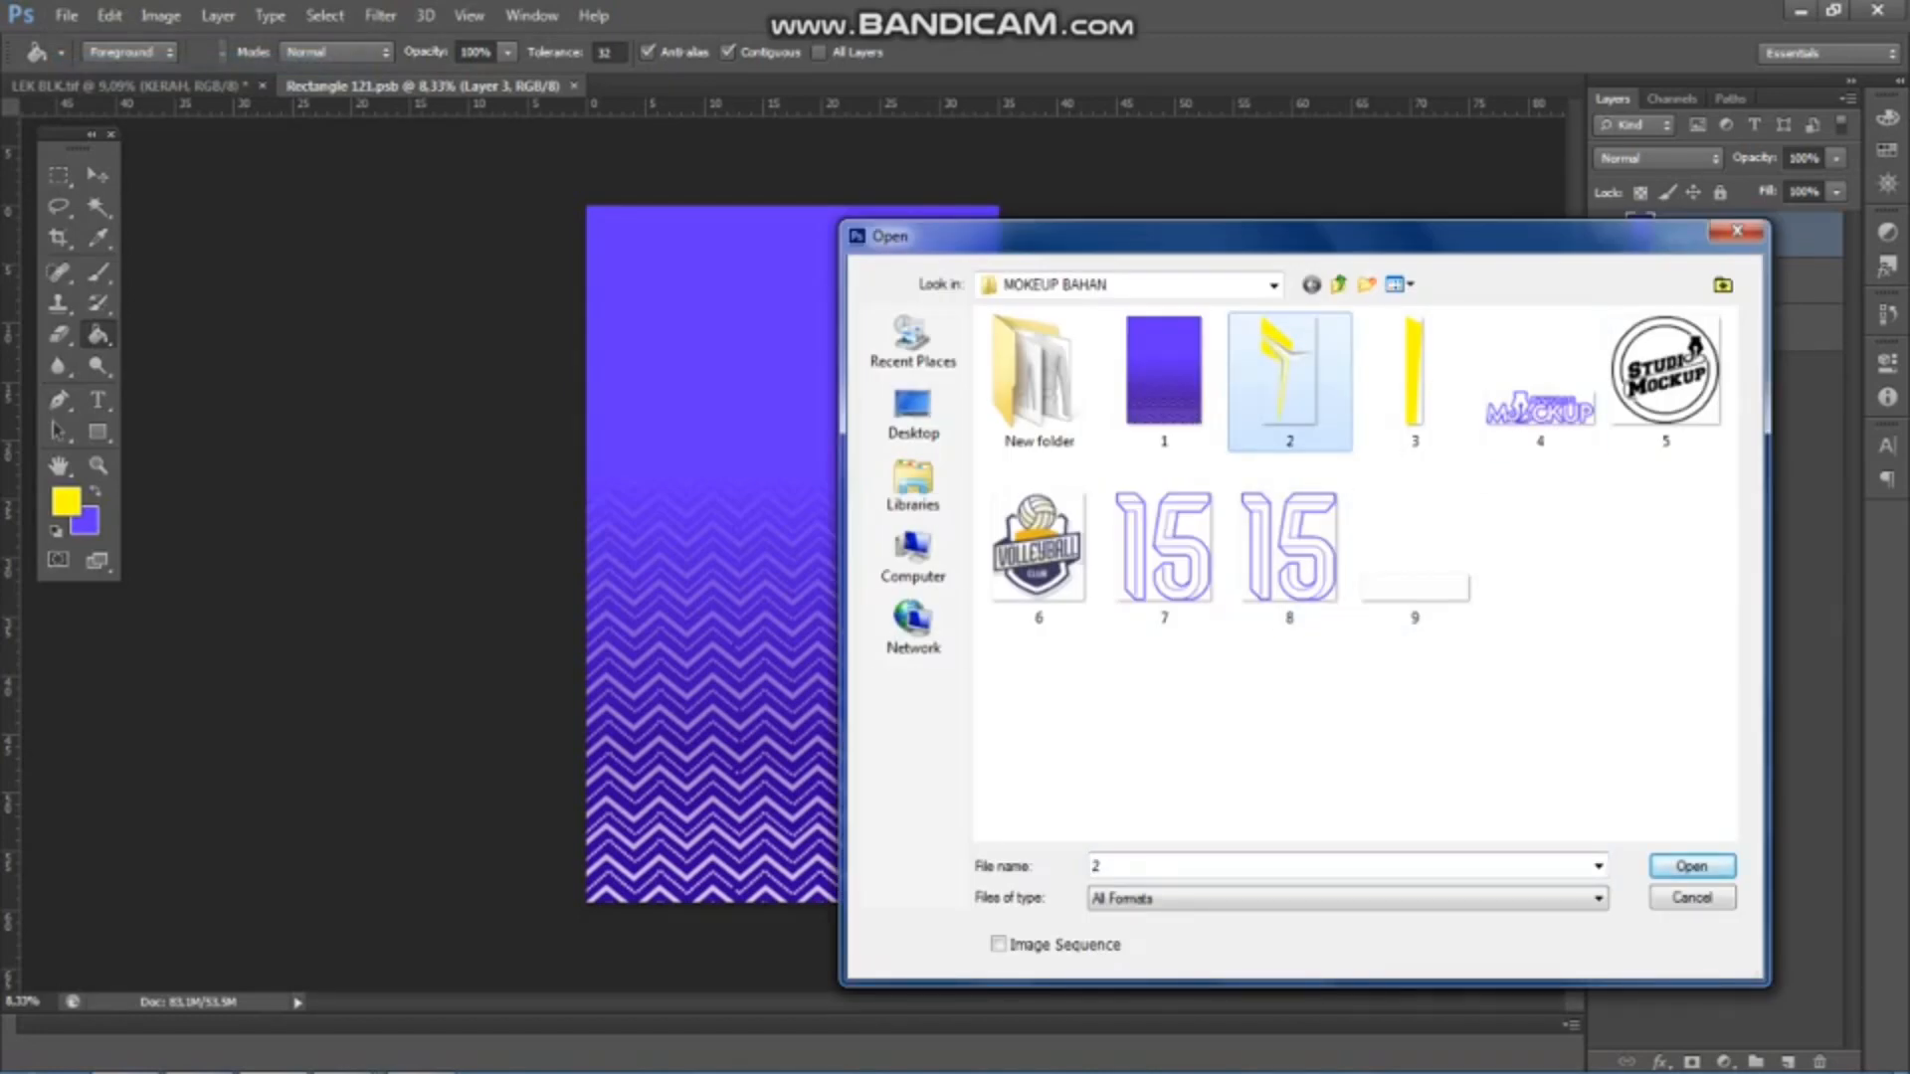
{"action": "left_click", "coordinate": [1692, 867]}
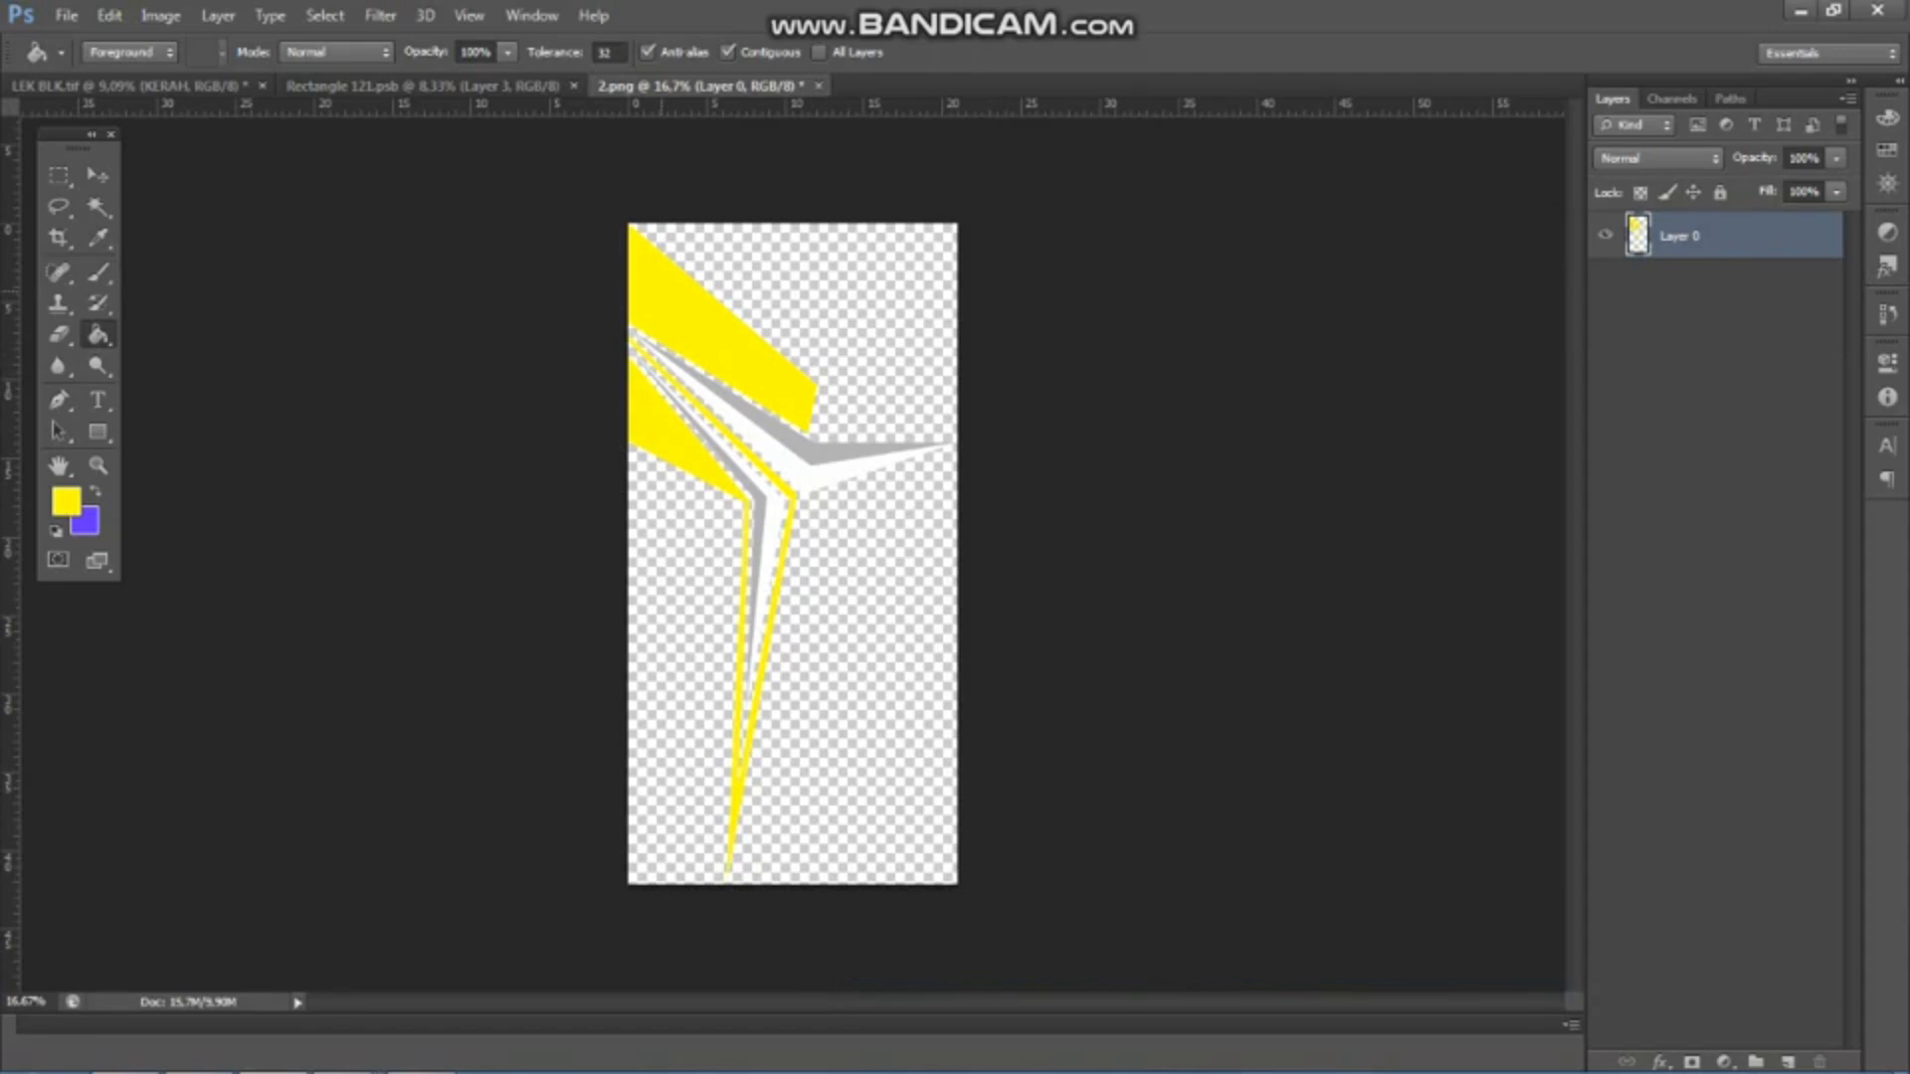
{"action": "key", "text": "v"}
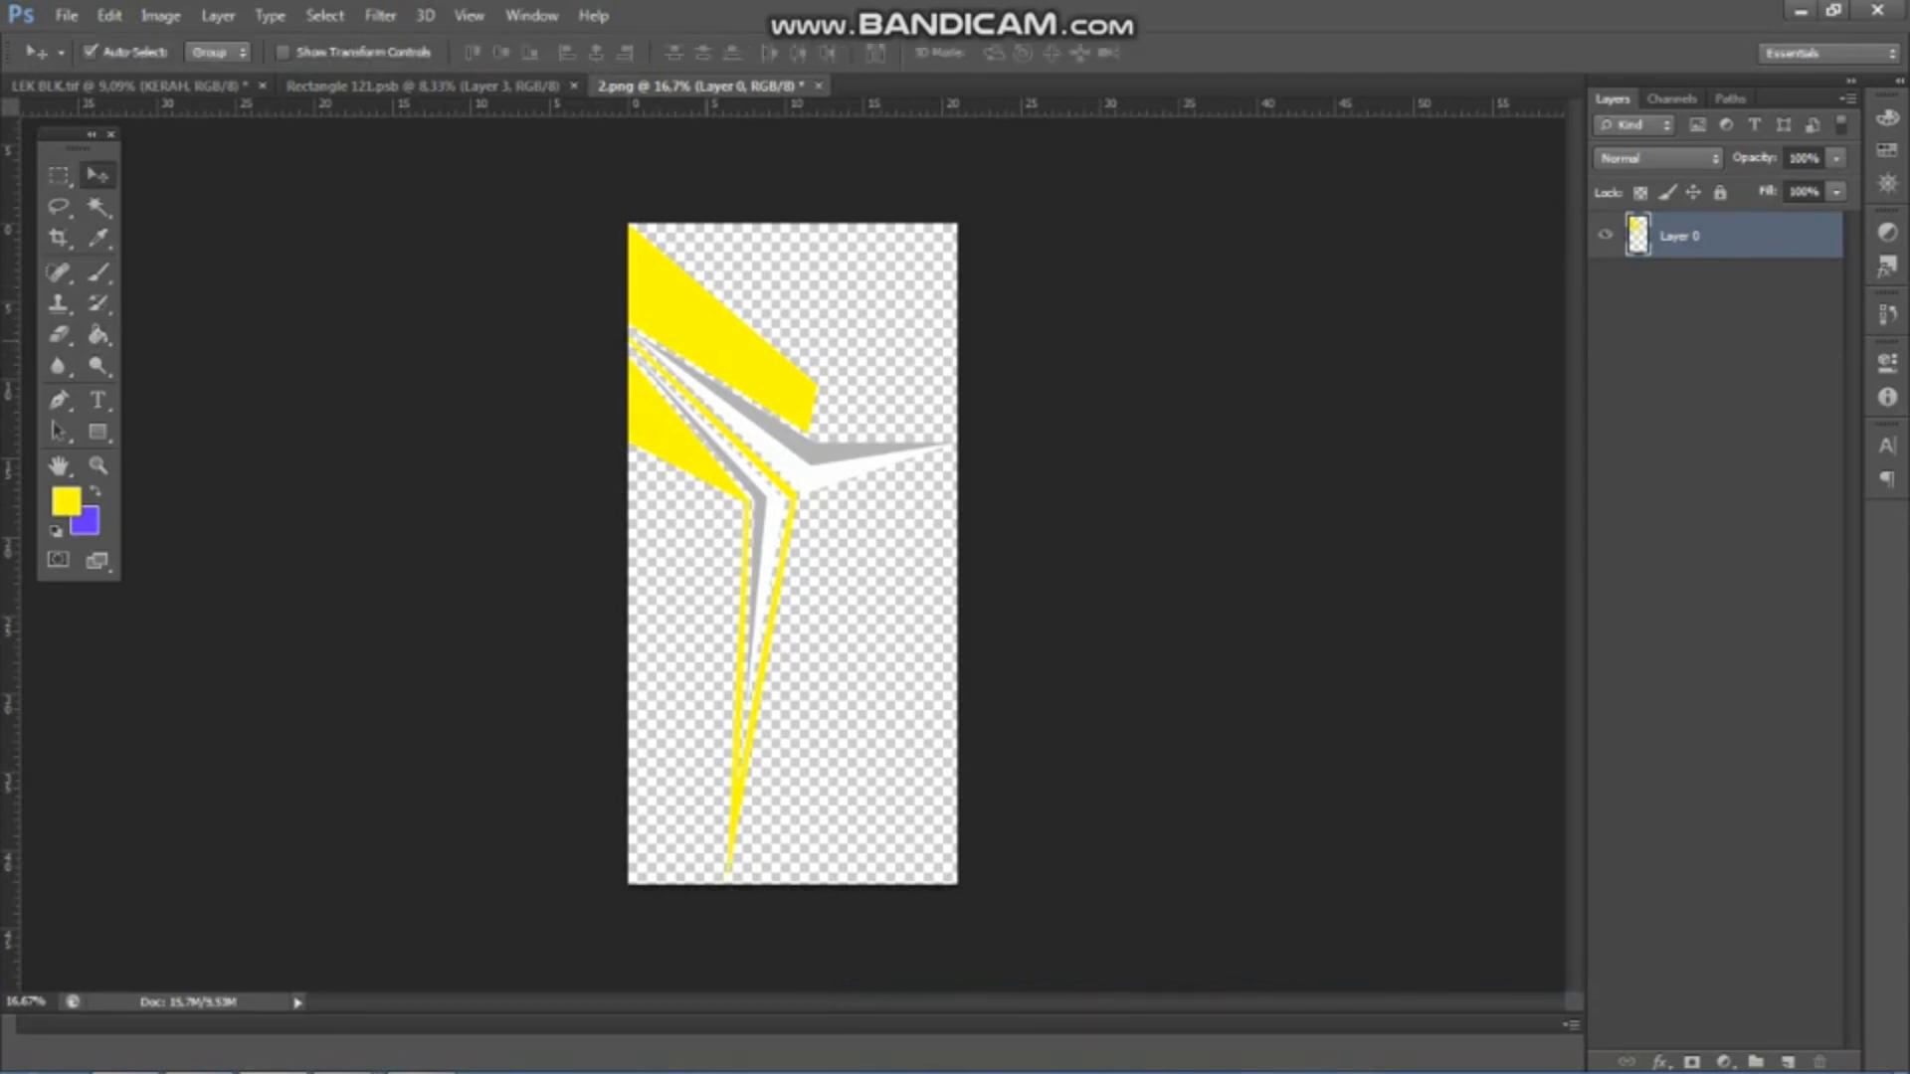
{"action": "left_click_drag", "start_coordinate": [756, 328], "coordinate": [658, 388]}
- Scale the placed graphic to about 134%, save the design with the transformation applied, and check it on the jersey mockup
{"action": "key", "text": "ctrl+t"}
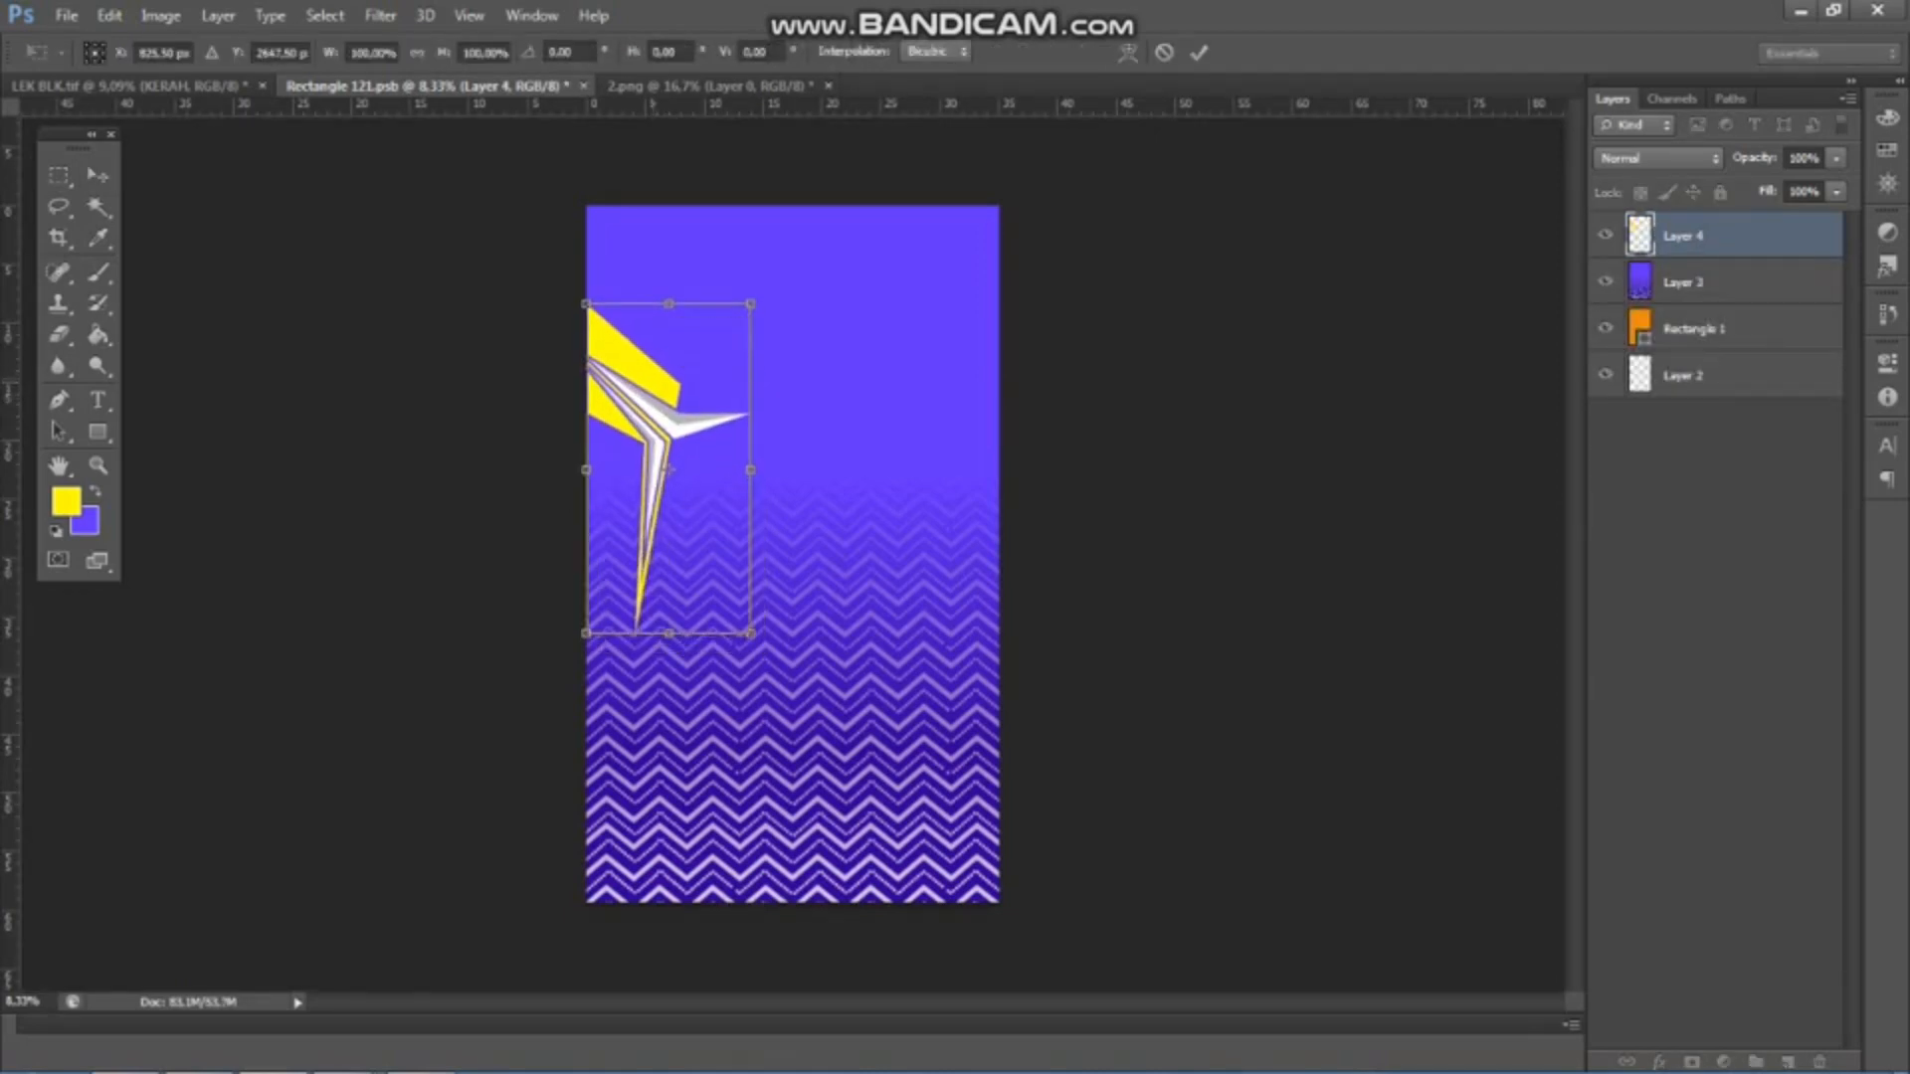
{"action": "left_click_drag", "start_coordinate": [750, 633], "coordinate": [805, 744]}
{"action": "key", "text": "ctrl+s"}
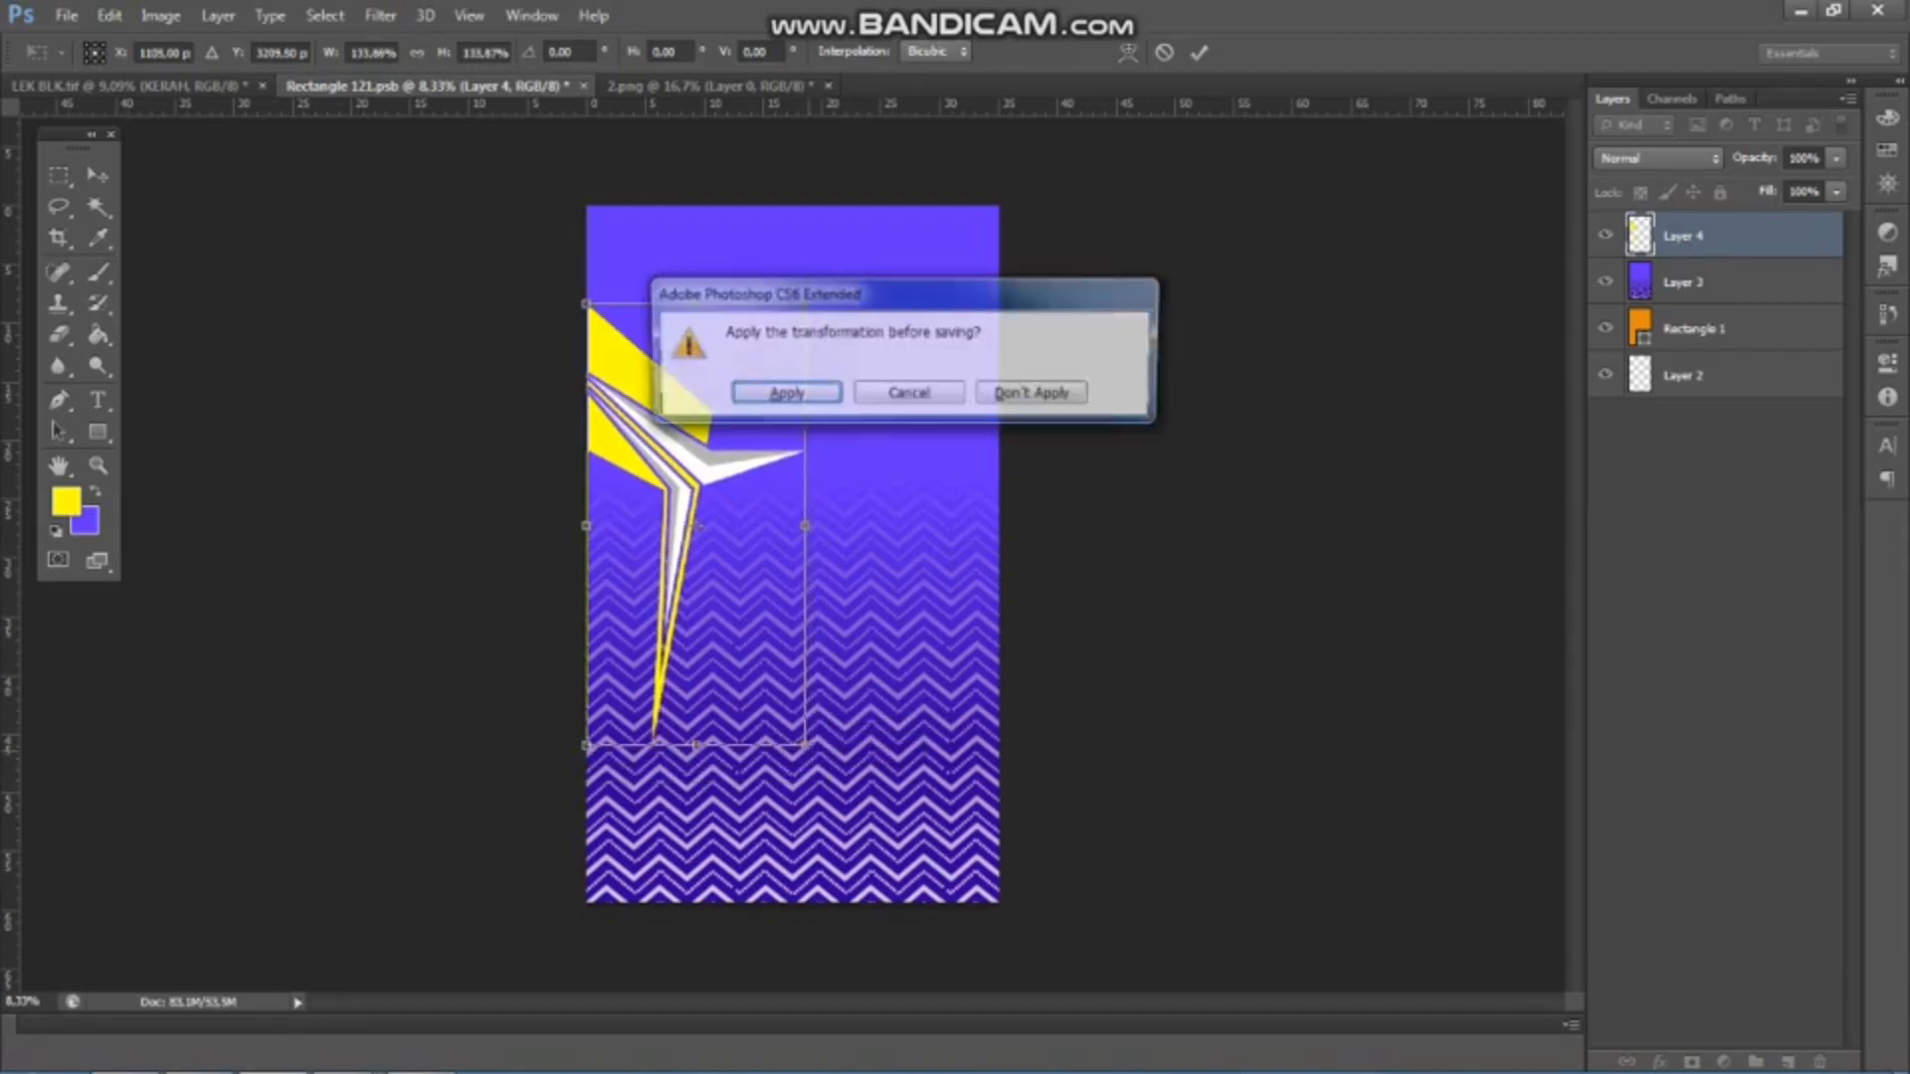
{"action": "key", "text": "Return"}
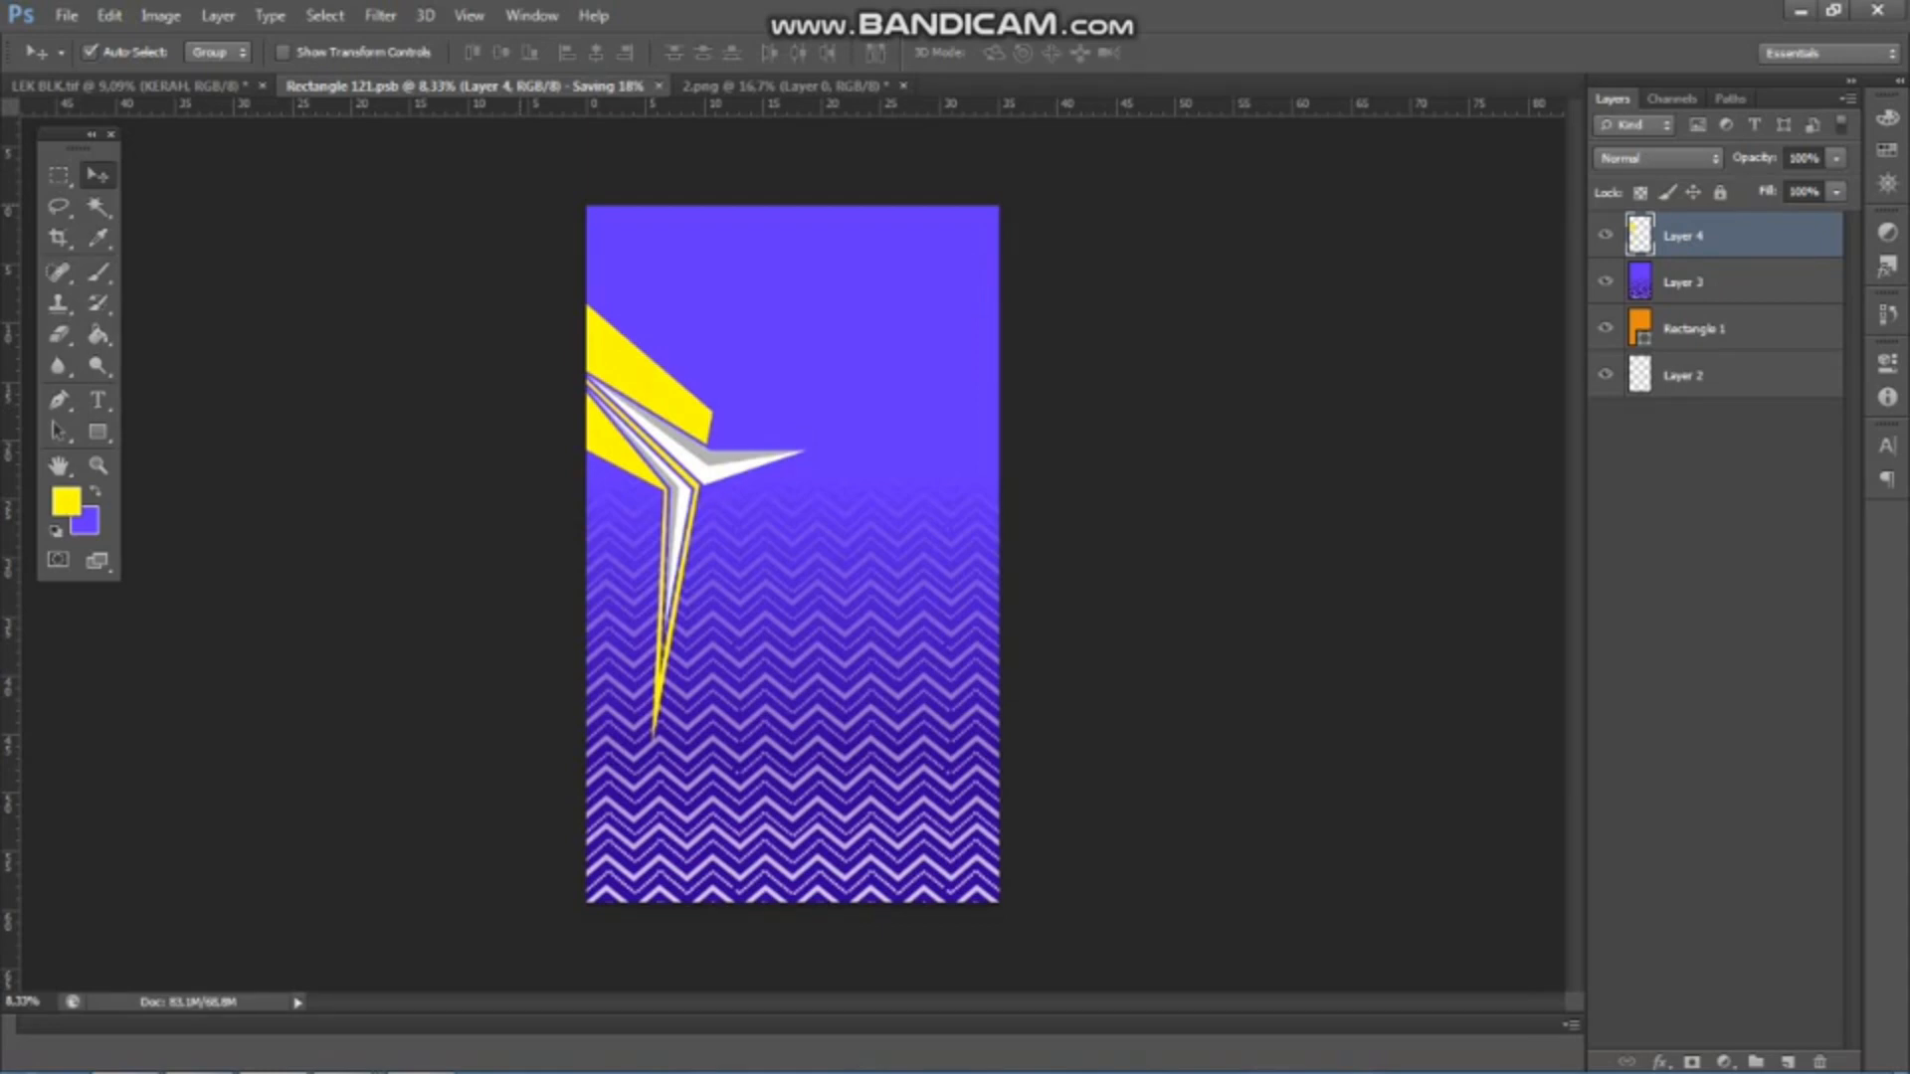
{"action": "key", "text": "ctrl+shift+Tab"}
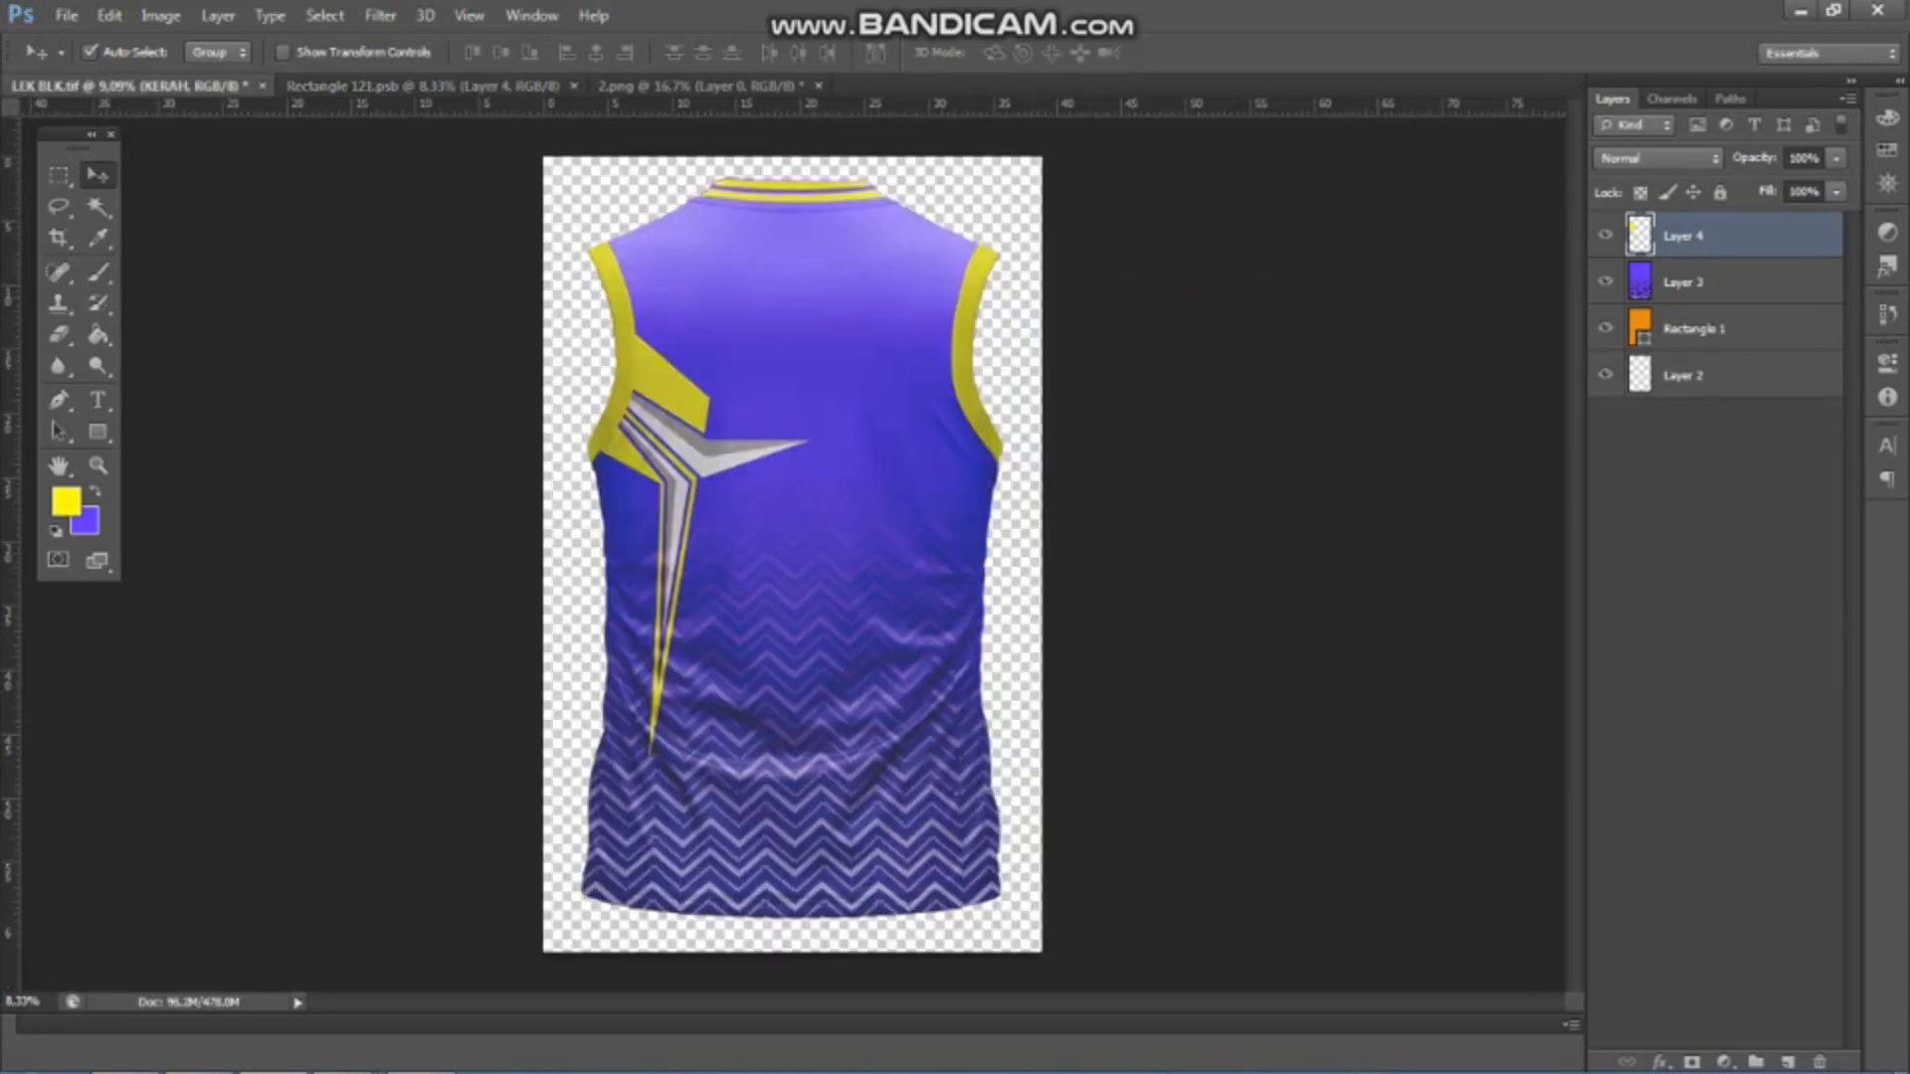
{"action": "scroll", "coordinate": [726, 425], "scroll_direction": "up", "scroll_amount": 2}
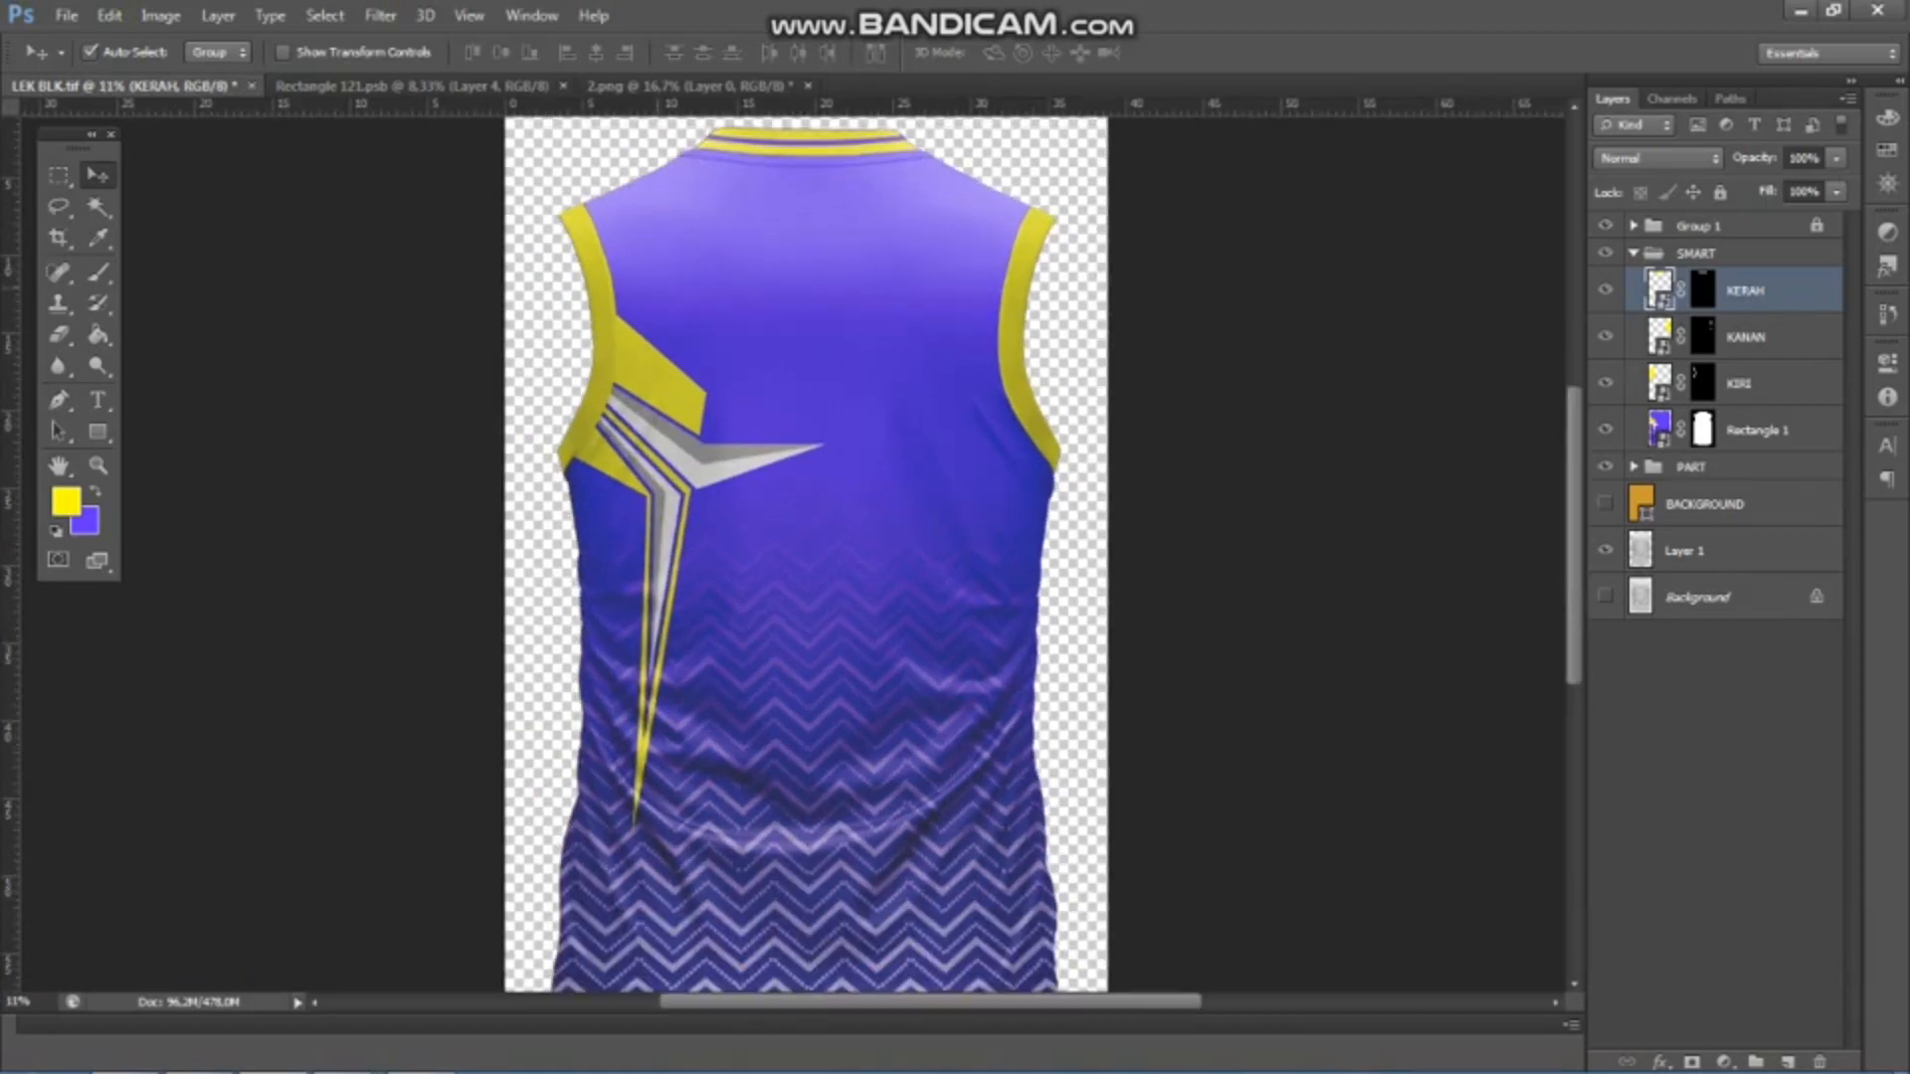
{"action": "scroll", "coordinate": [729, 420], "scroll_direction": "down", "scroll_amount": 2}
{"action": "scroll", "coordinate": [729, 420], "scroll_direction": "up", "scroll_amount": 2}
- Shift the Layer 4 graphic slightly down in Rectangle 121.psb, save, and check its alignment with the armhole on the mockup
{"action": "key", "text": "ctrl+Tab"}
{"action": "left_click_drag", "start_coordinate": [594, 426], "coordinate": [594, 444]}
{"action": "key", "text": "ctrl+s"}
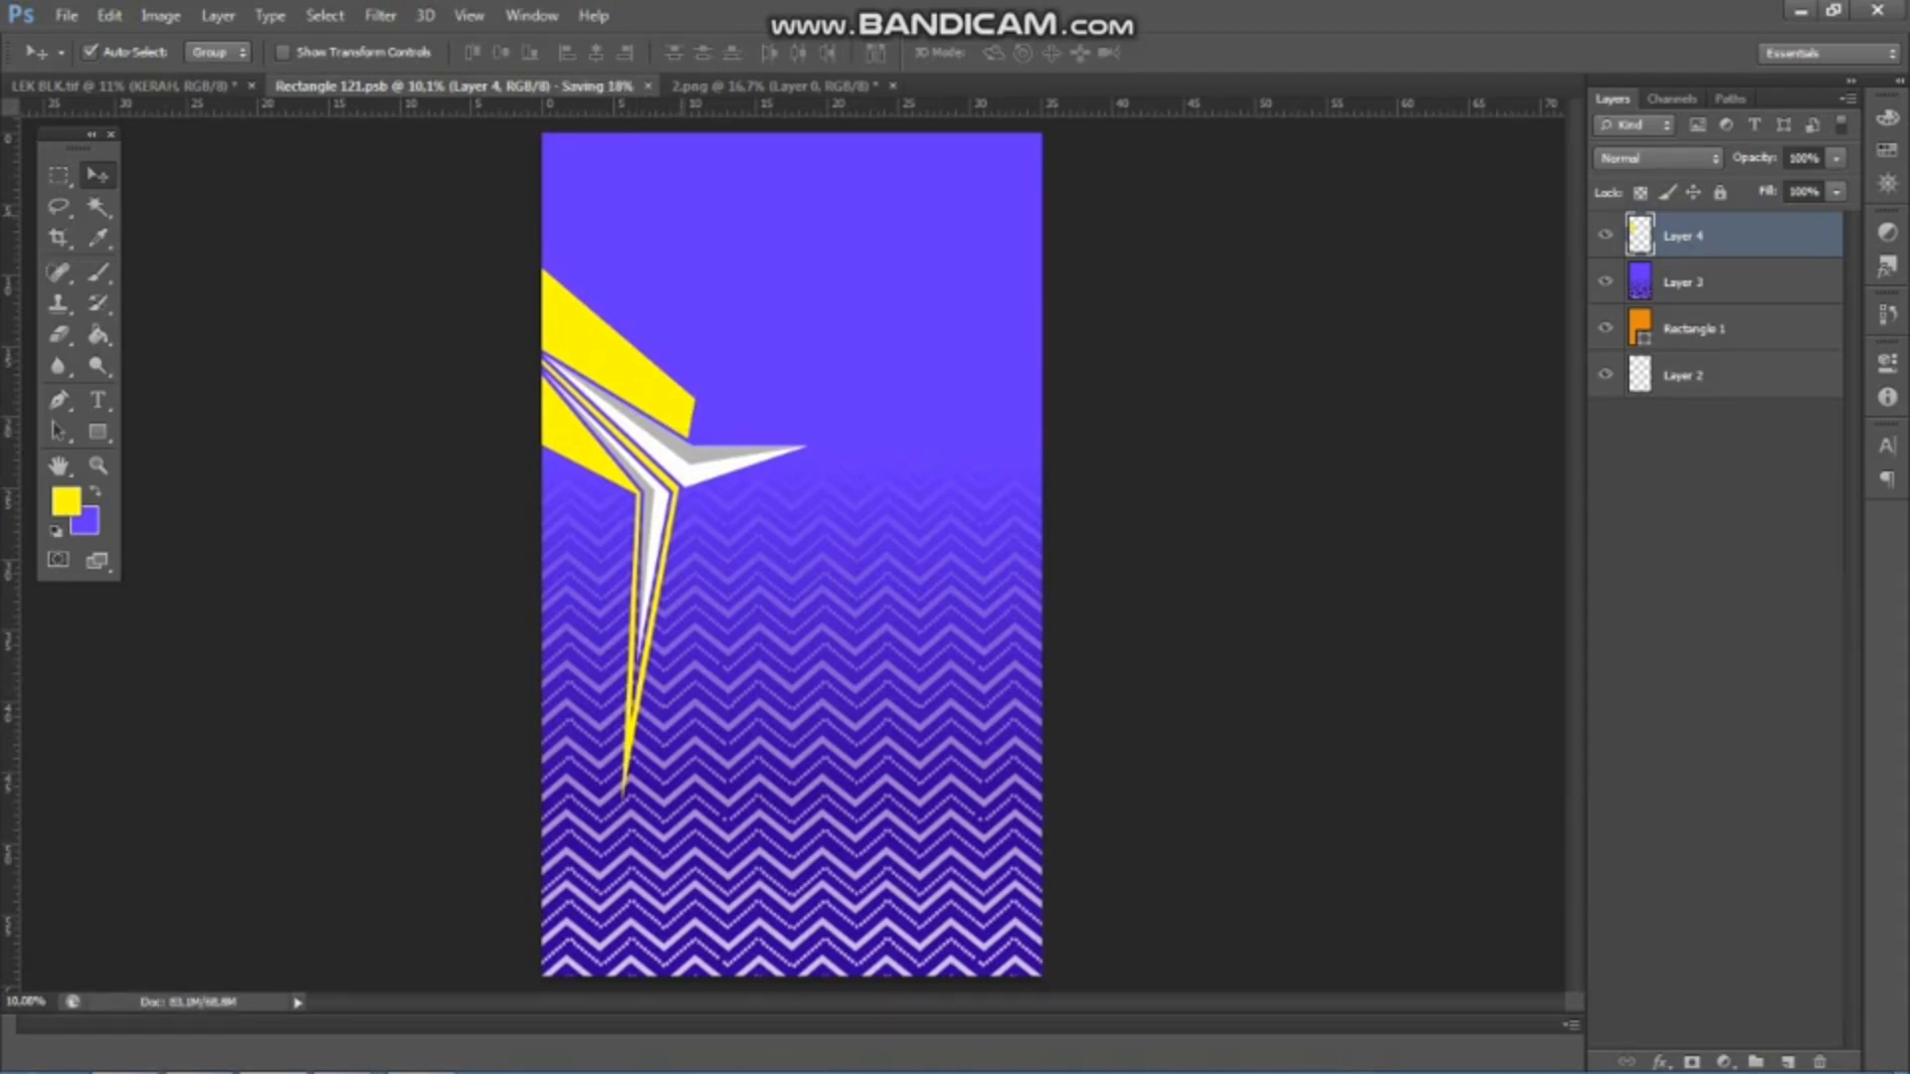
{"action": "left_click", "coordinate": [125, 87]}
{"action": "scroll", "coordinate": [637, 383], "scroll_direction": "up", "scroll_amount": 2}
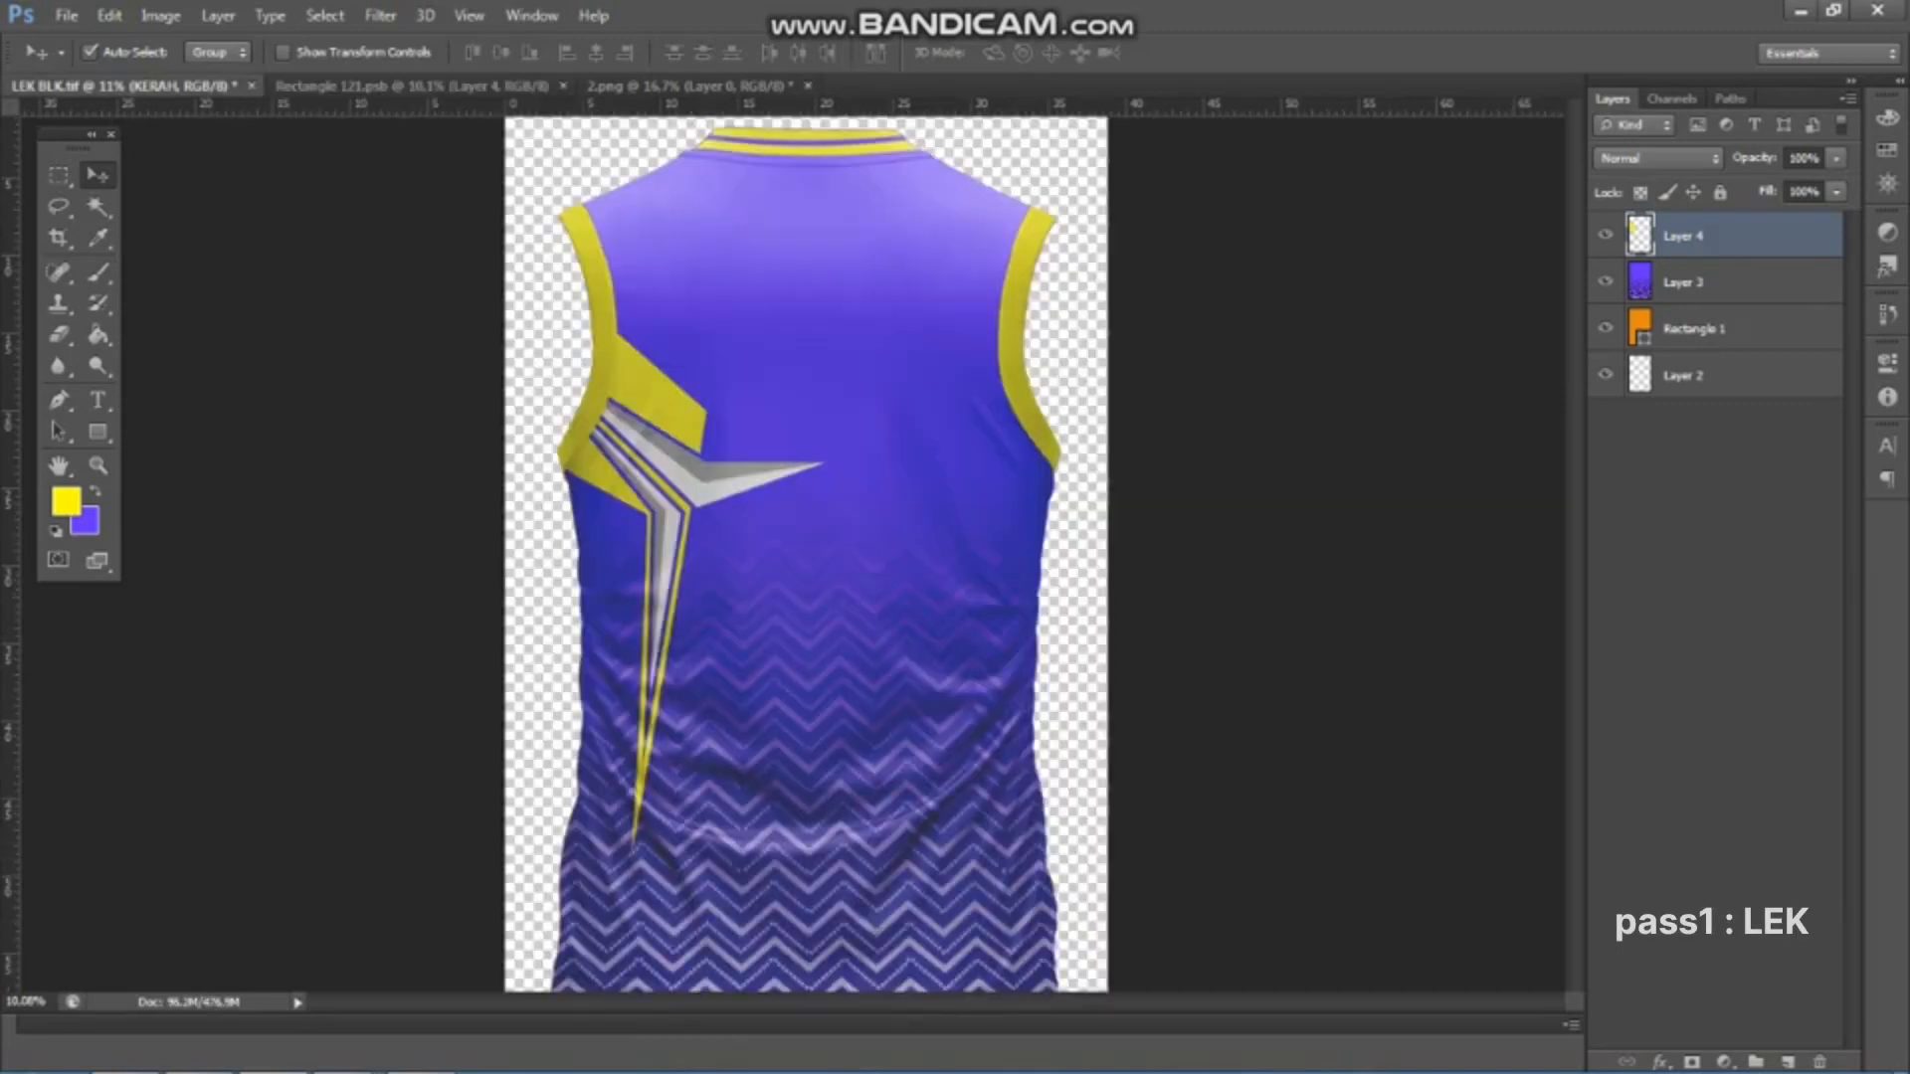
{"action": "scroll", "coordinate": [633, 373], "scroll_direction": "up", "scroll_amount": 3}
{"action": "scroll", "coordinate": [634, 373], "scroll_direction": "down", "scroll_amount": 8}
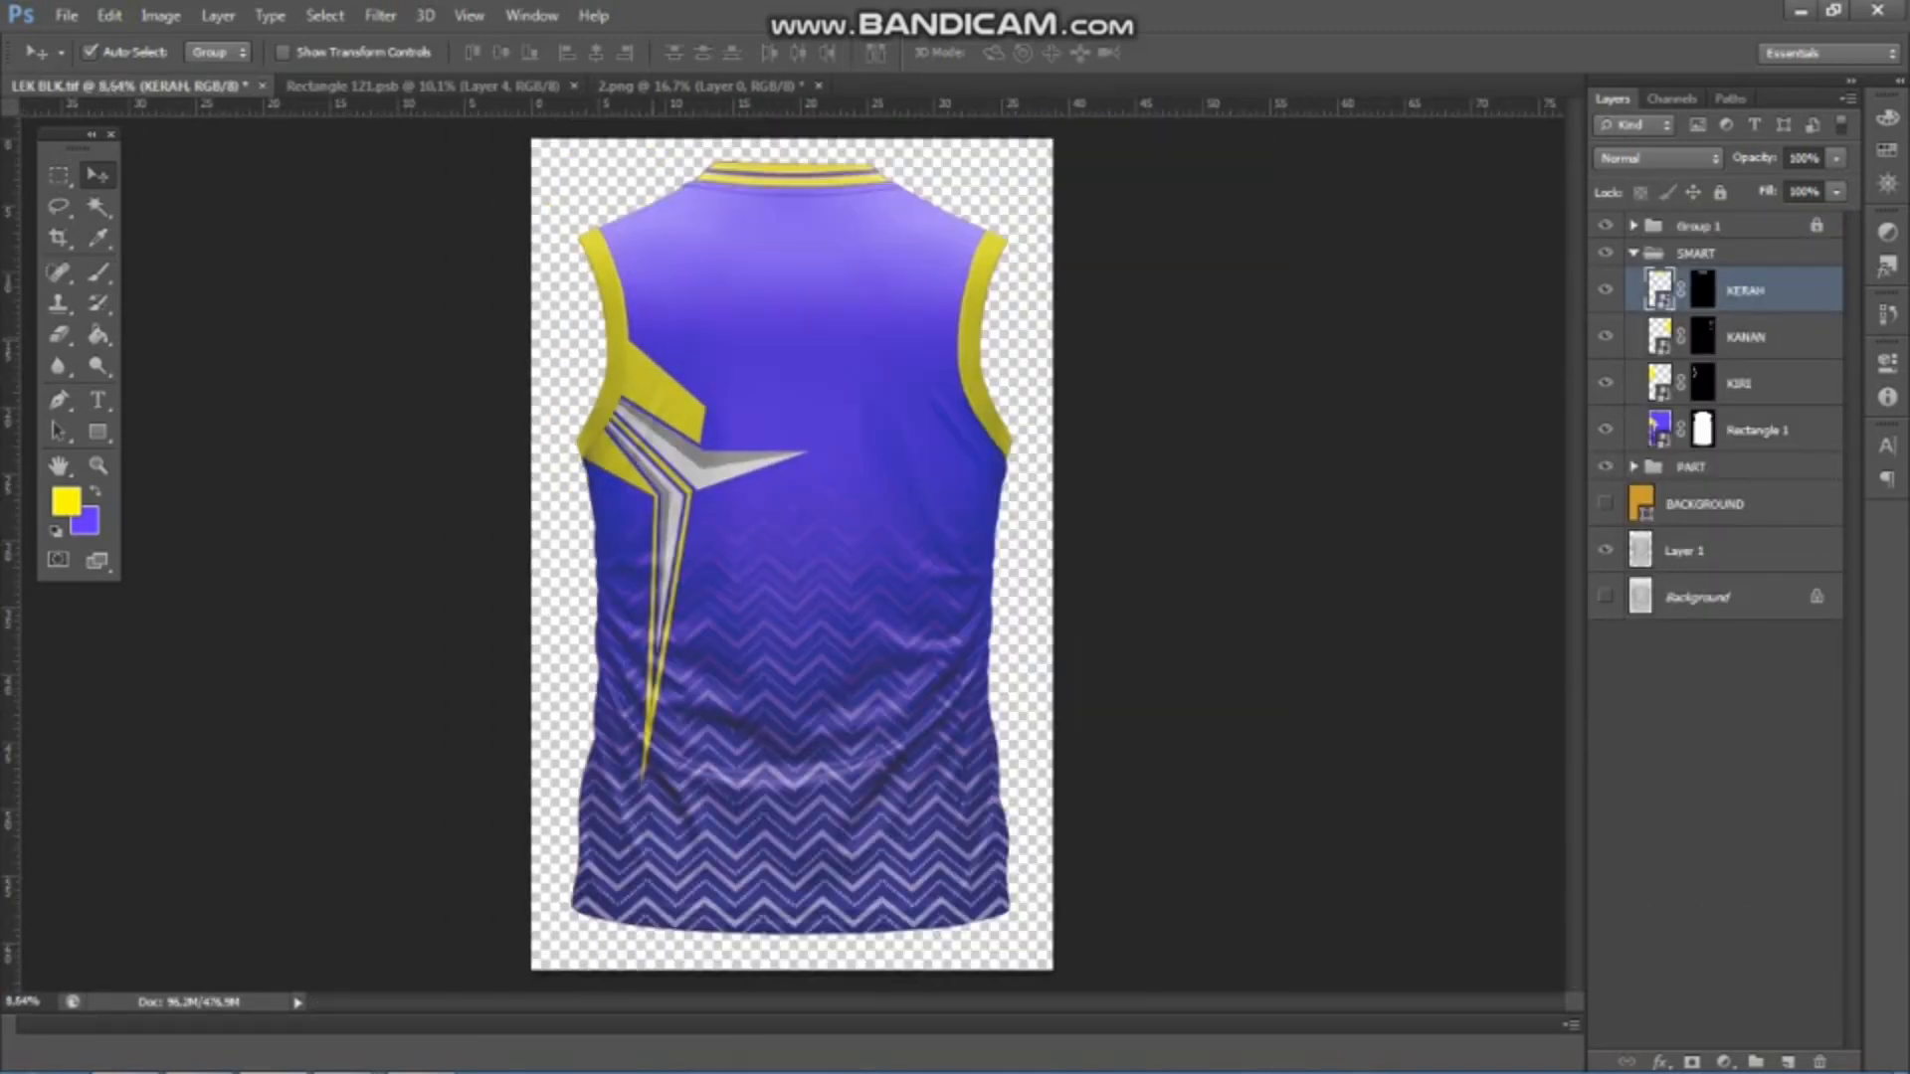
{"action": "scroll", "coordinate": [742, 478], "scroll_direction": "up", "scroll_amount": 2}
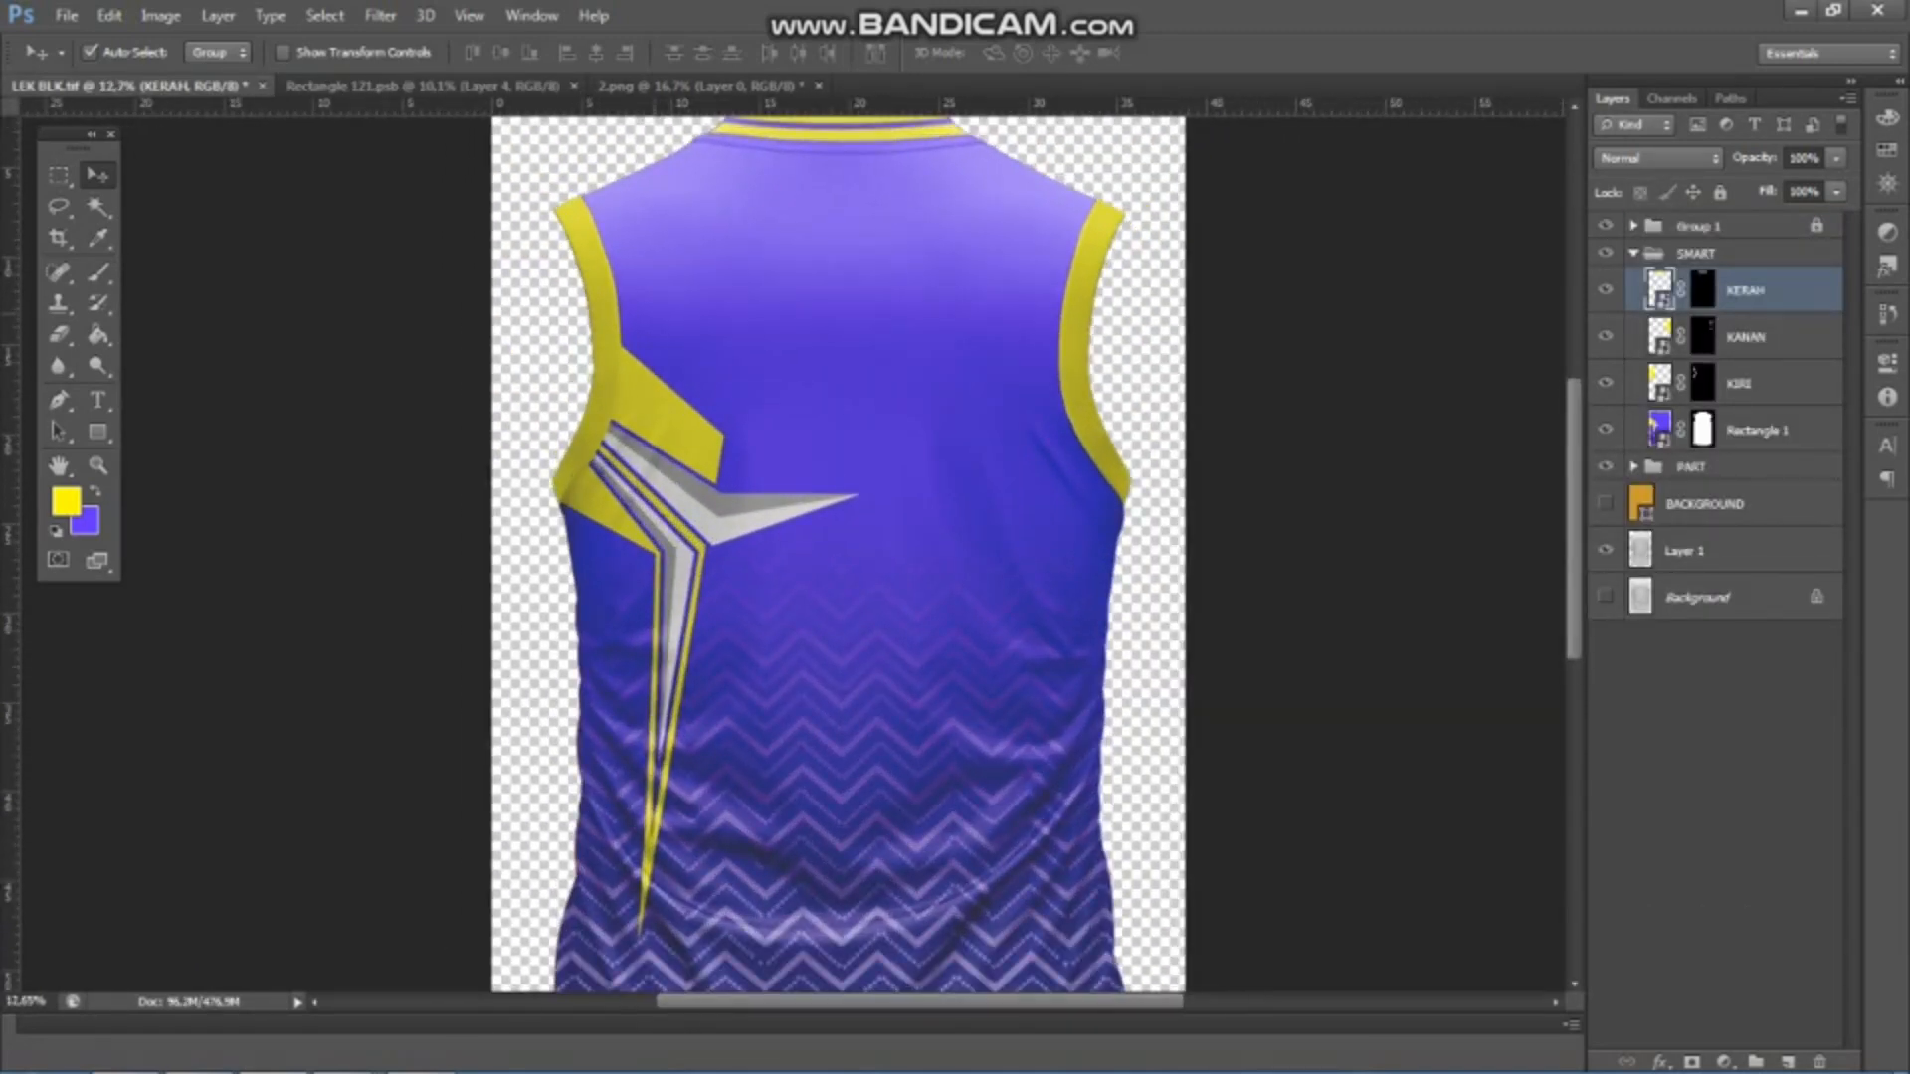
{"action": "scroll", "coordinate": [742, 477], "scroll_direction": "down", "scroll_amount": 3}
{"action": "scroll", "coordinate": [742, 478], "scroll_direction": "up", "scroll_amount": 2}
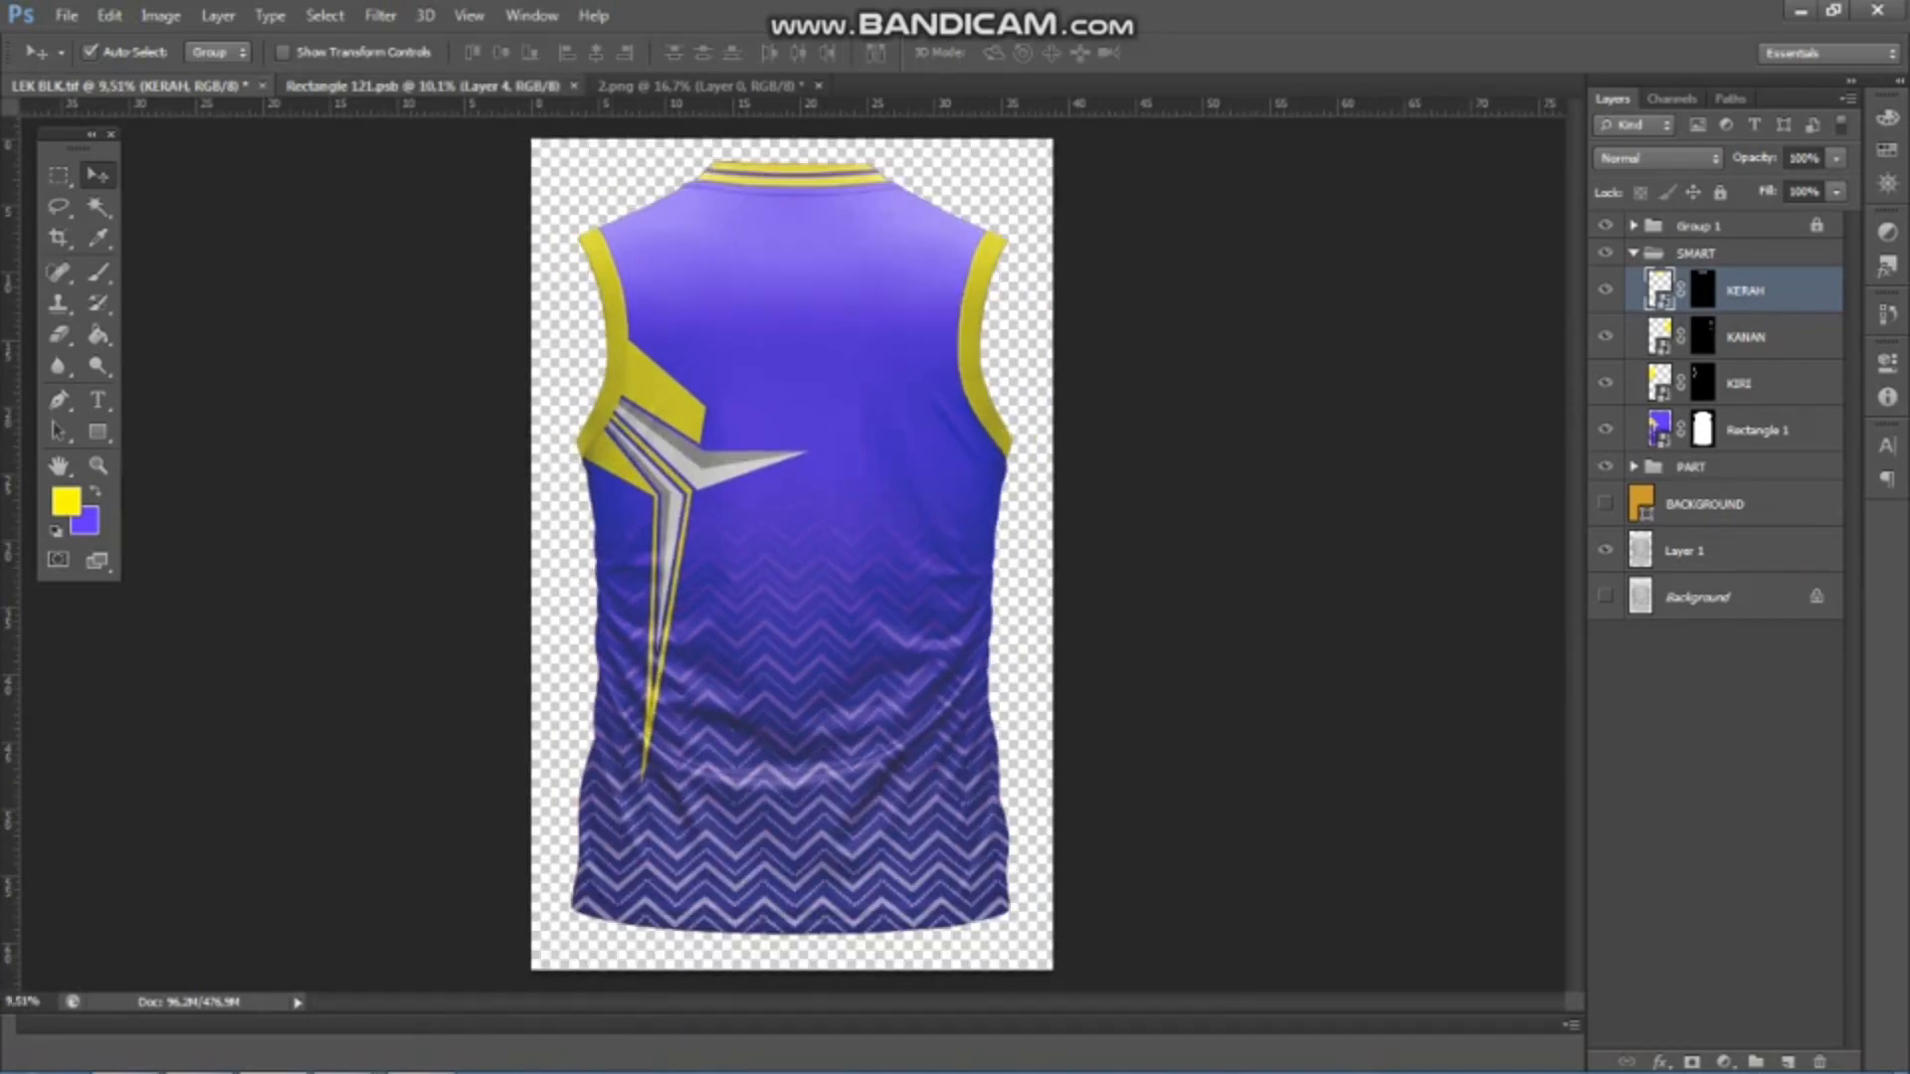
- Shift the Layer 4 graphic slightly up in Rectangle 121.psb, save, and recheck its placement on the jersey mockup
{"action": "left_click", "coordinate": [427, 86]}
{"action": "scroll", "coordinate": [742, 478], "scroll_direction": "up", "scroll_amount": 1}
{"action": "scroll", "coordinate": [618, 375], "scroll_direction": "up", "scroll_amount": 1}
{"action": "left_click_drag", "start_coordinate": [631, 377], "coordinate": [632, 366]}
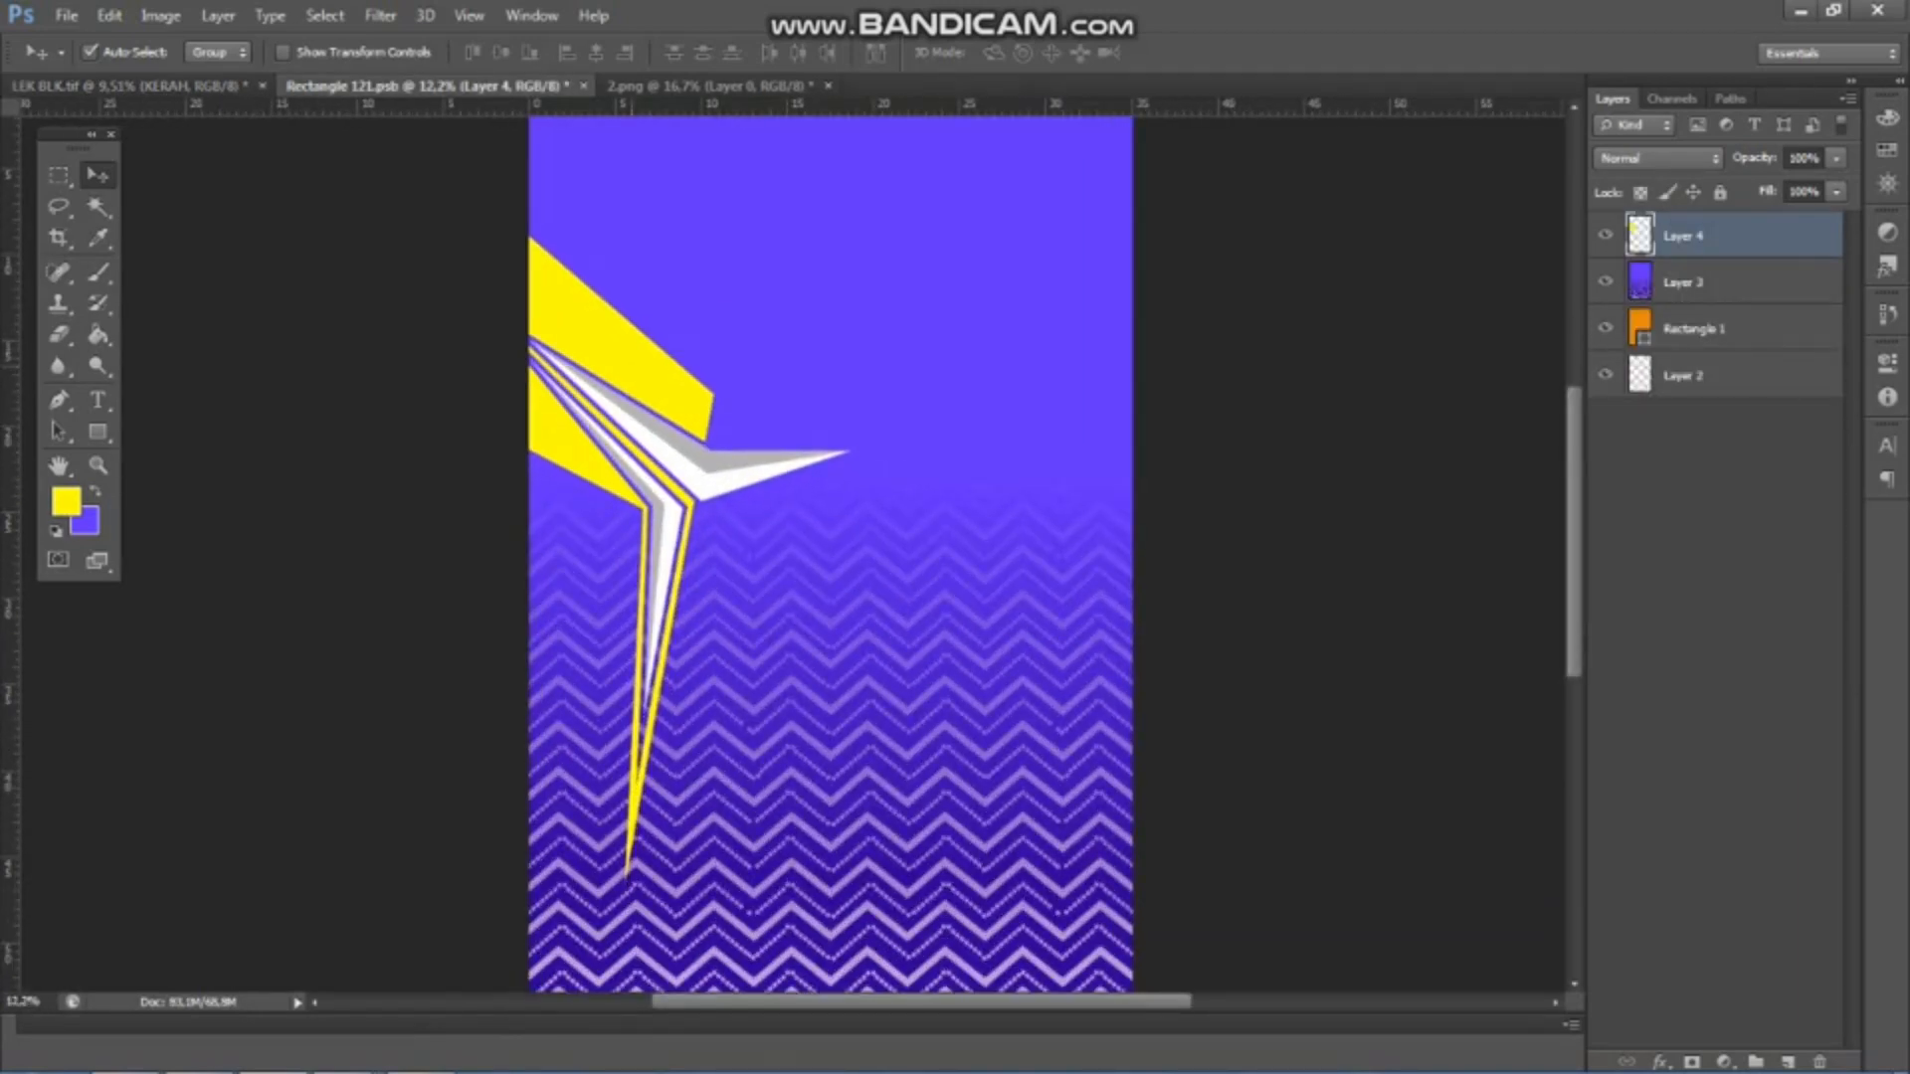
{"action": "key", "text": "ctrl+s"}
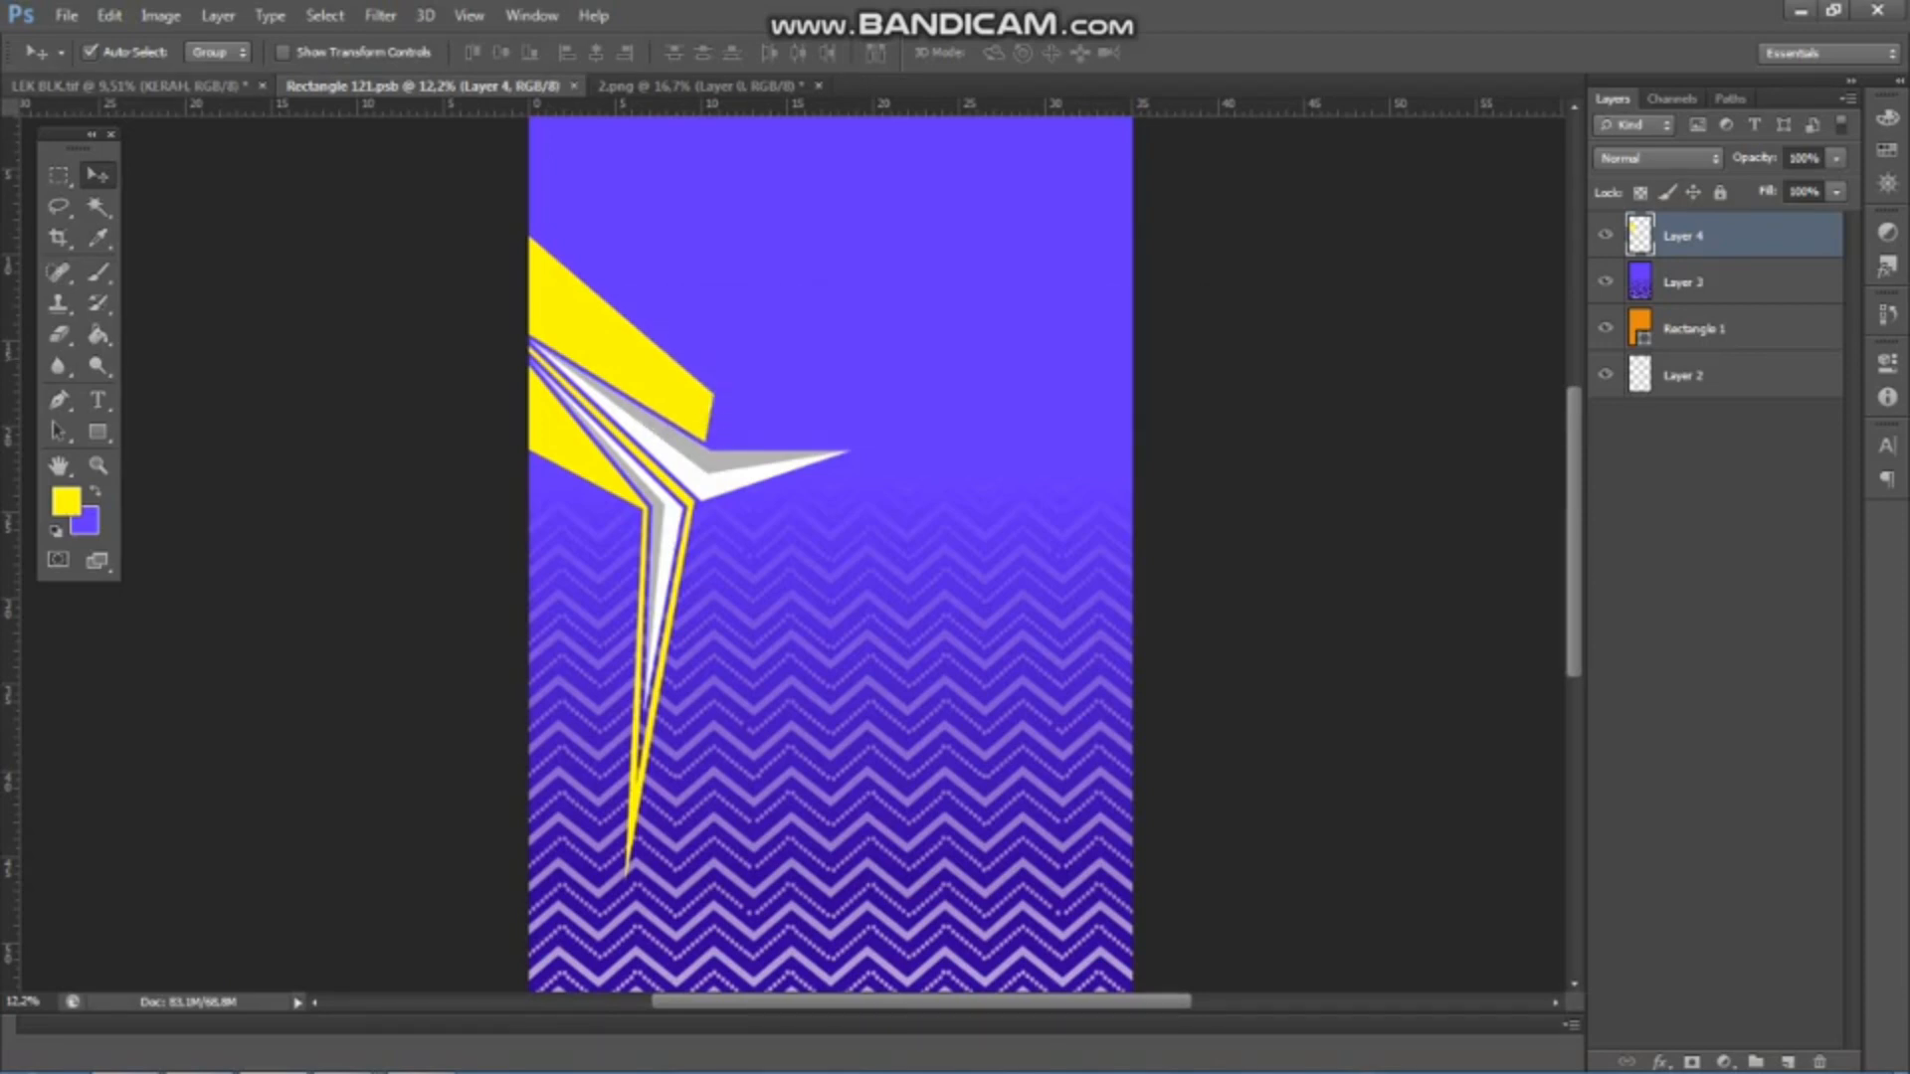
{"action": "key", "text": "ctrl+shift+Tab"}
{"action": "scroll", "coordinate": [681, 383], "scroll_direction": "up", "scroll_amount": 2}
{"action": "scroll", "coordinate": [680, 383], "scroll_direction": "down", "scroll_amount": 3}
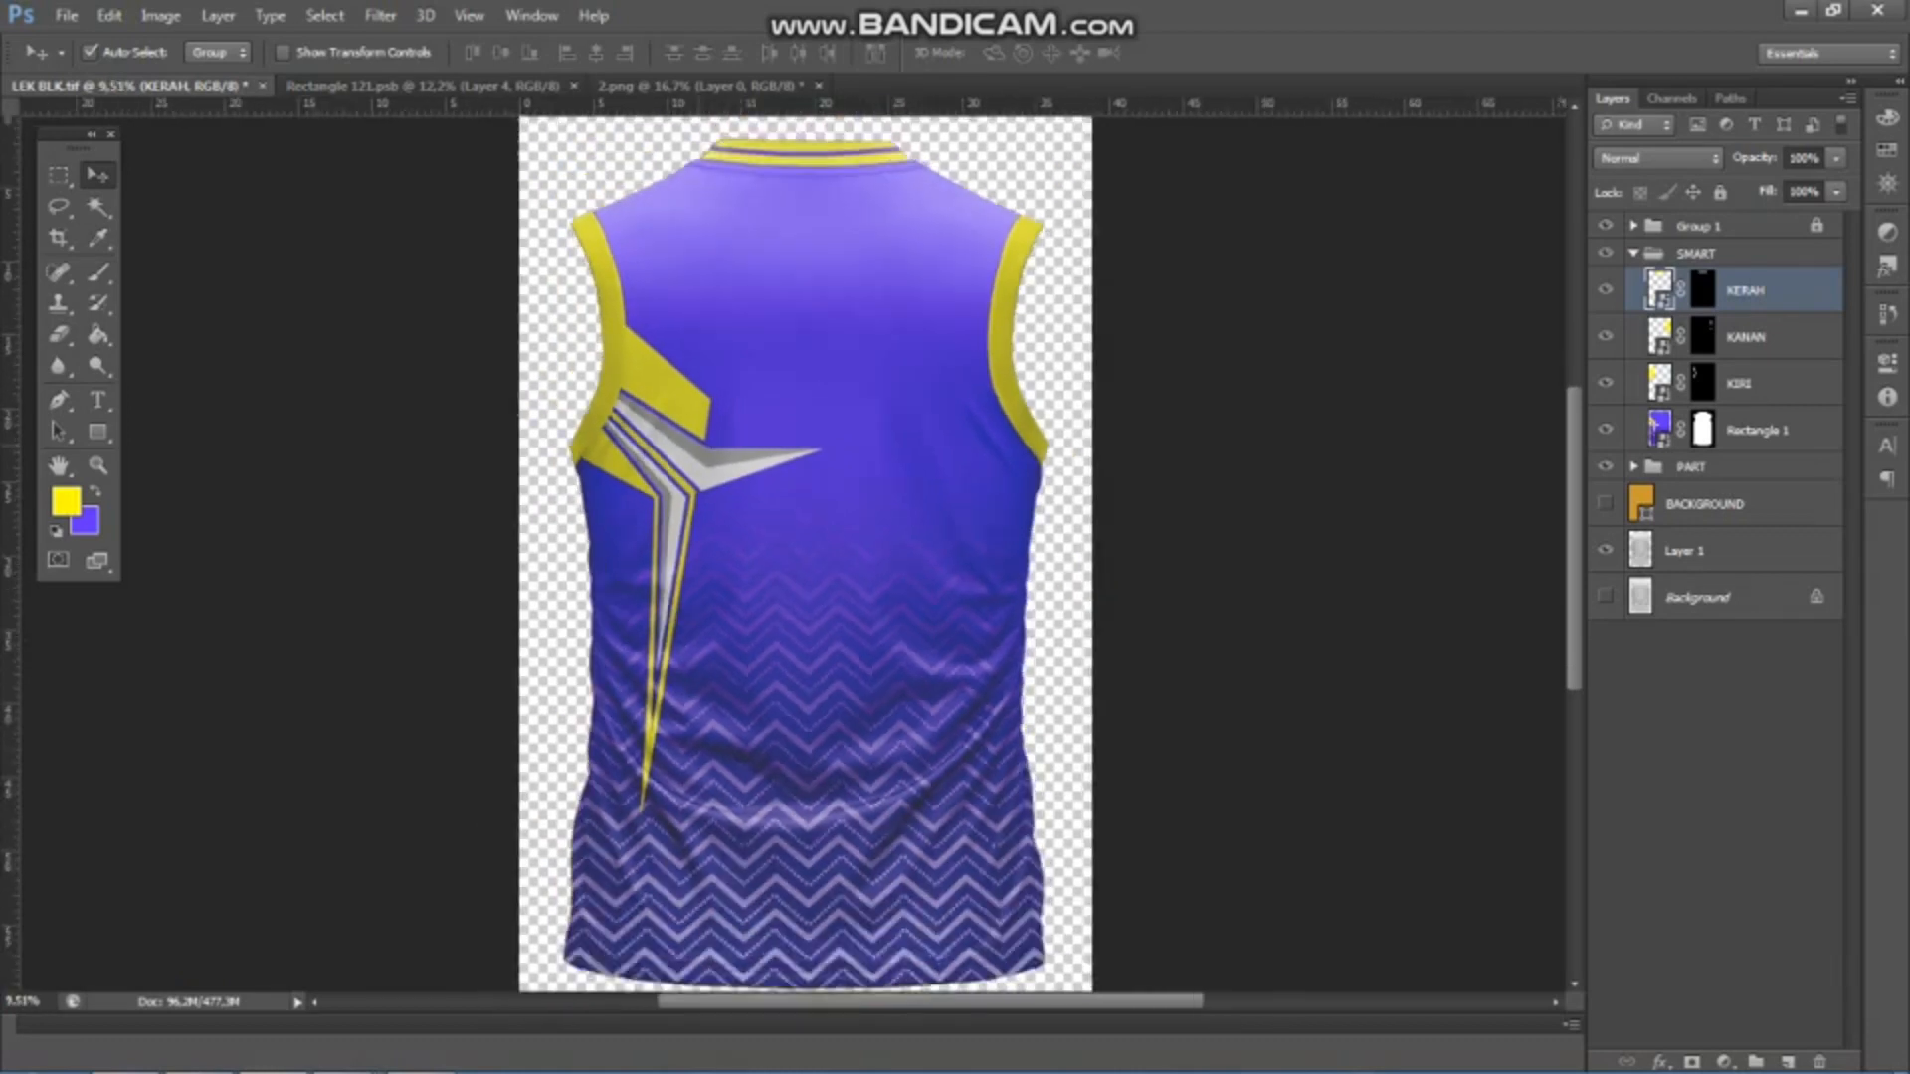
{"action": "scroll", "coordinate": [680, 383], "scroll_direction": "up", "scroll_amount": 2}
{"action": "key", "text": "ctrl+Tab"}
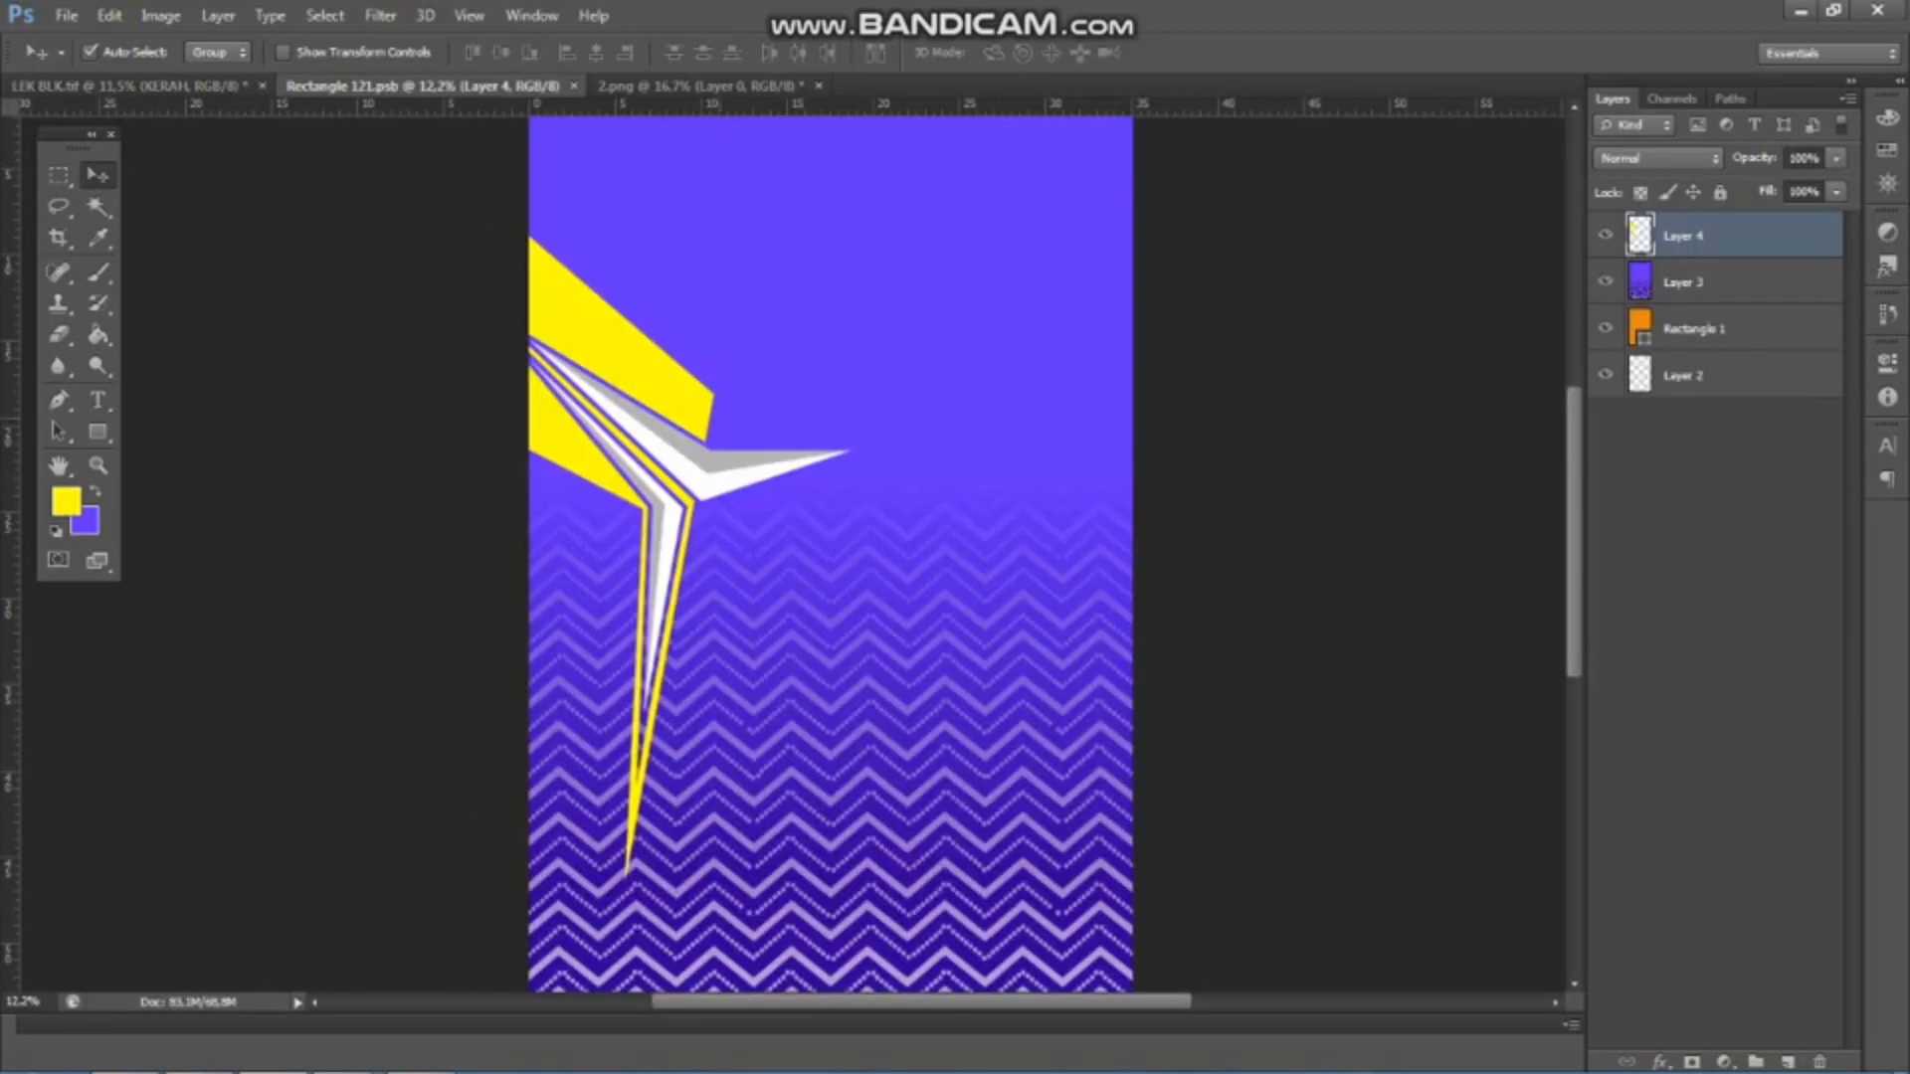
- Try a horizontally flipped duplicate of Layer 4 against the design's right edge, then discard the copy
{"action": "right_click", "coordinate": [1812, 237]}
{"action": "left_click", "coordinate": [1601, 236]}
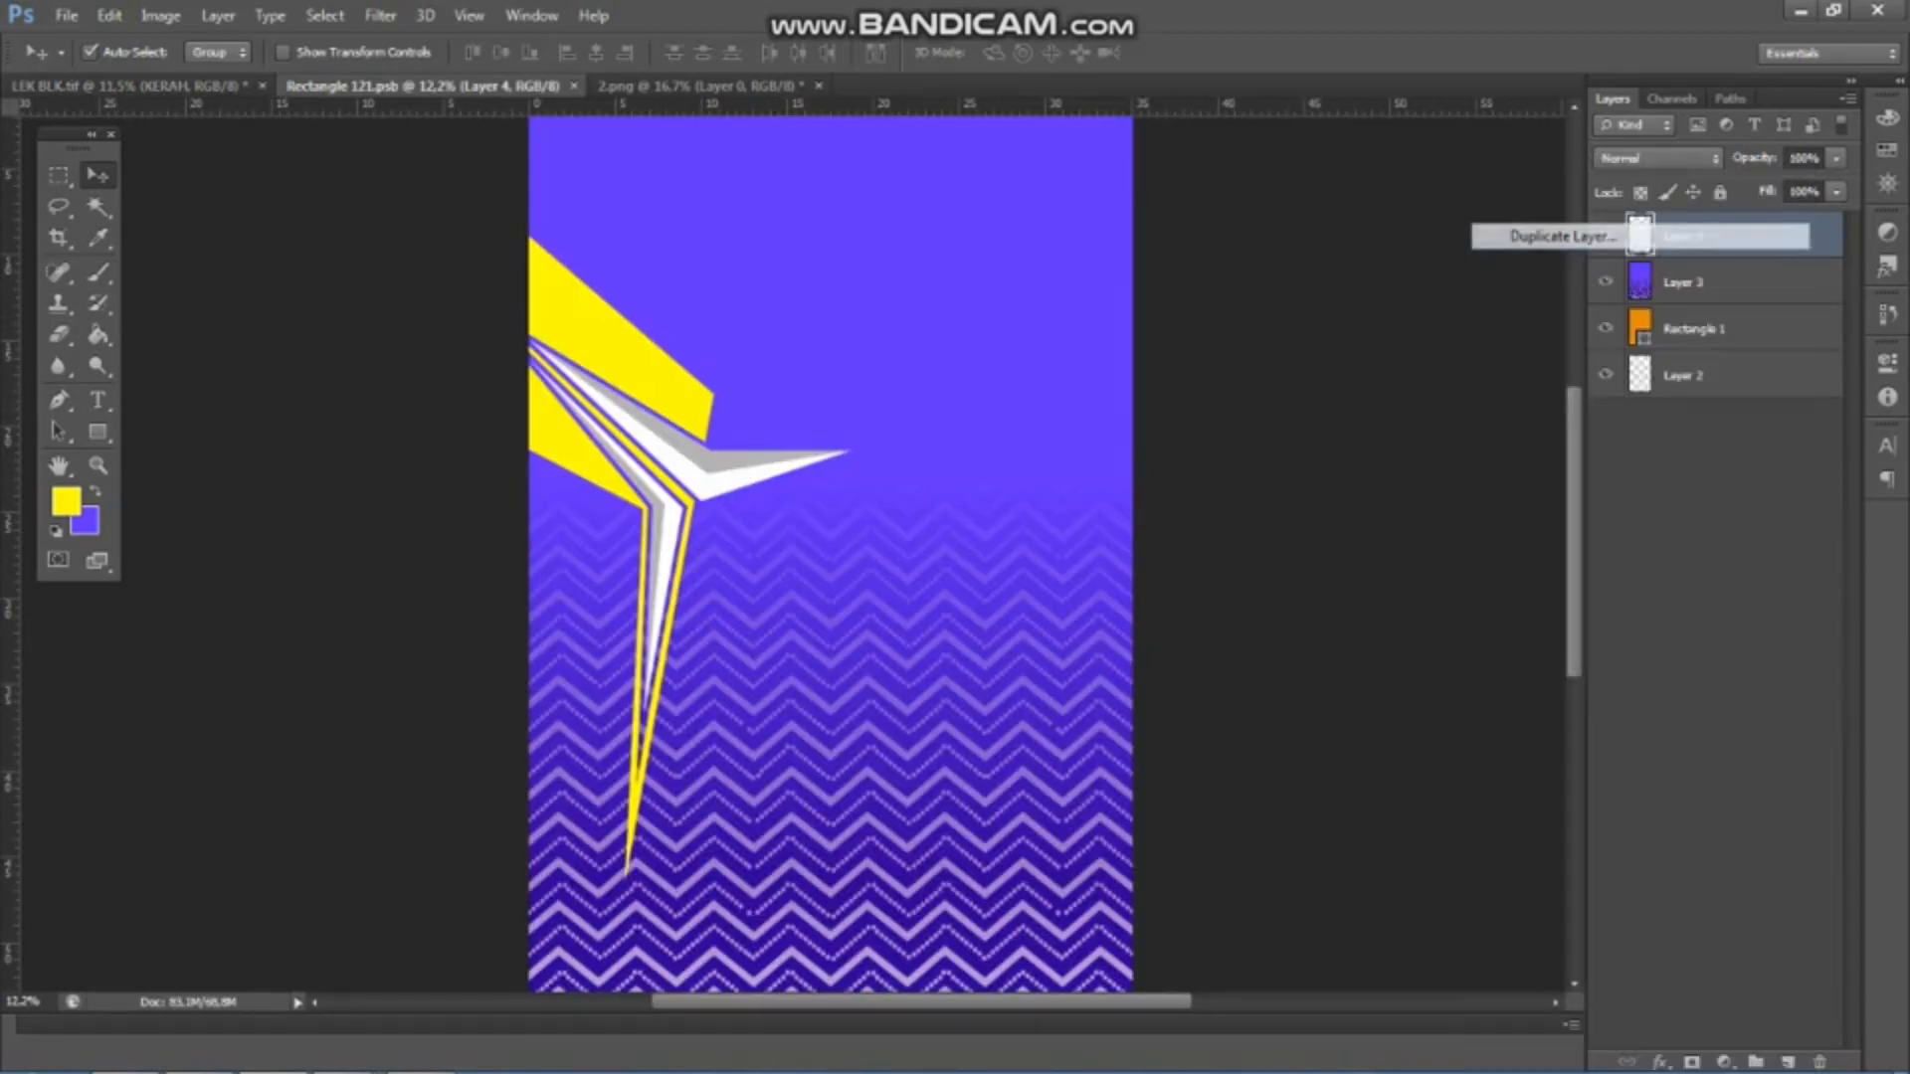
{"action": "left_click", "coordinate": [1162, 320]}
{"action": "left_click_drag", "start_coordinate": [638, 416], "coordinate": [1037, 416]}
{"action": "key", "text": "ctrl+t"}
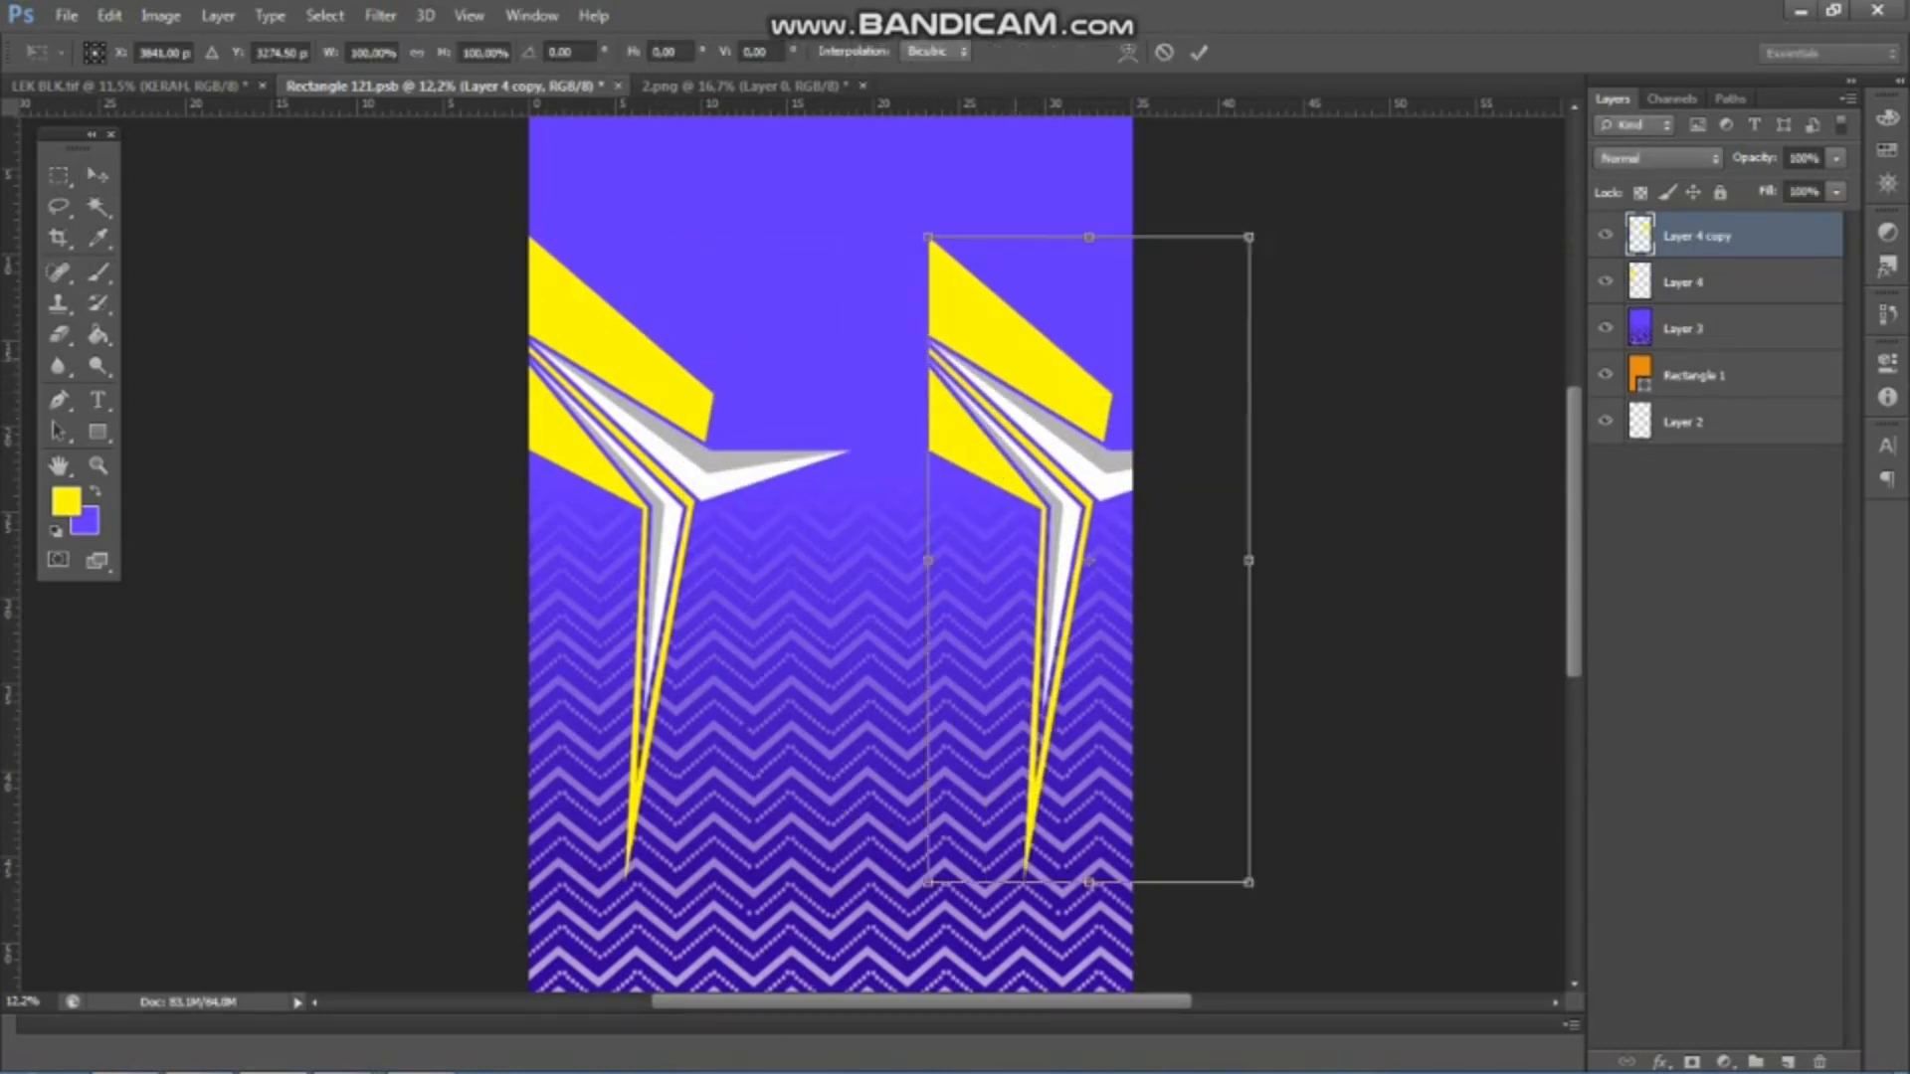
{"action": "right_click", "coordinate": [1015, 363]}
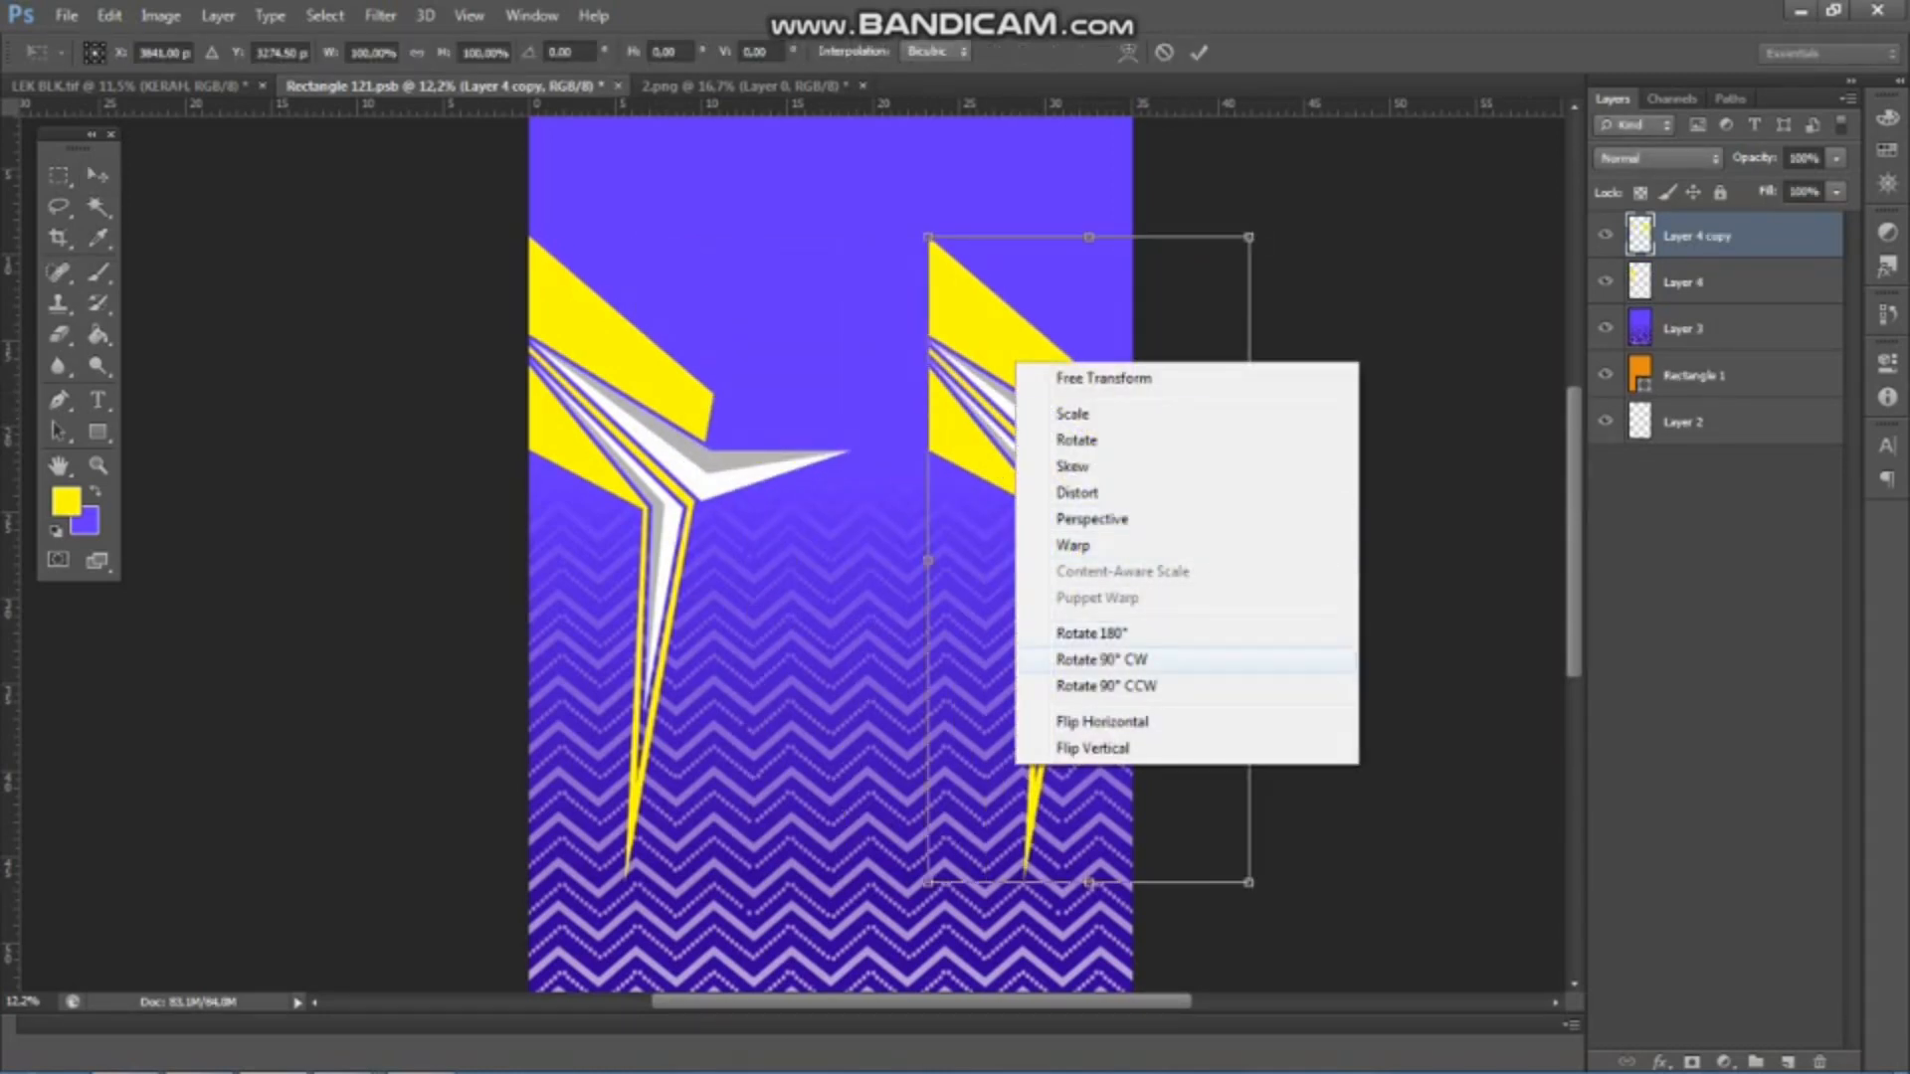
{"action": "left_click", "coordinate": [1101, 721]}
{"action": "left_click_drag", "start_coordinate": [1110, 343], "coordinate": [996, 343]}
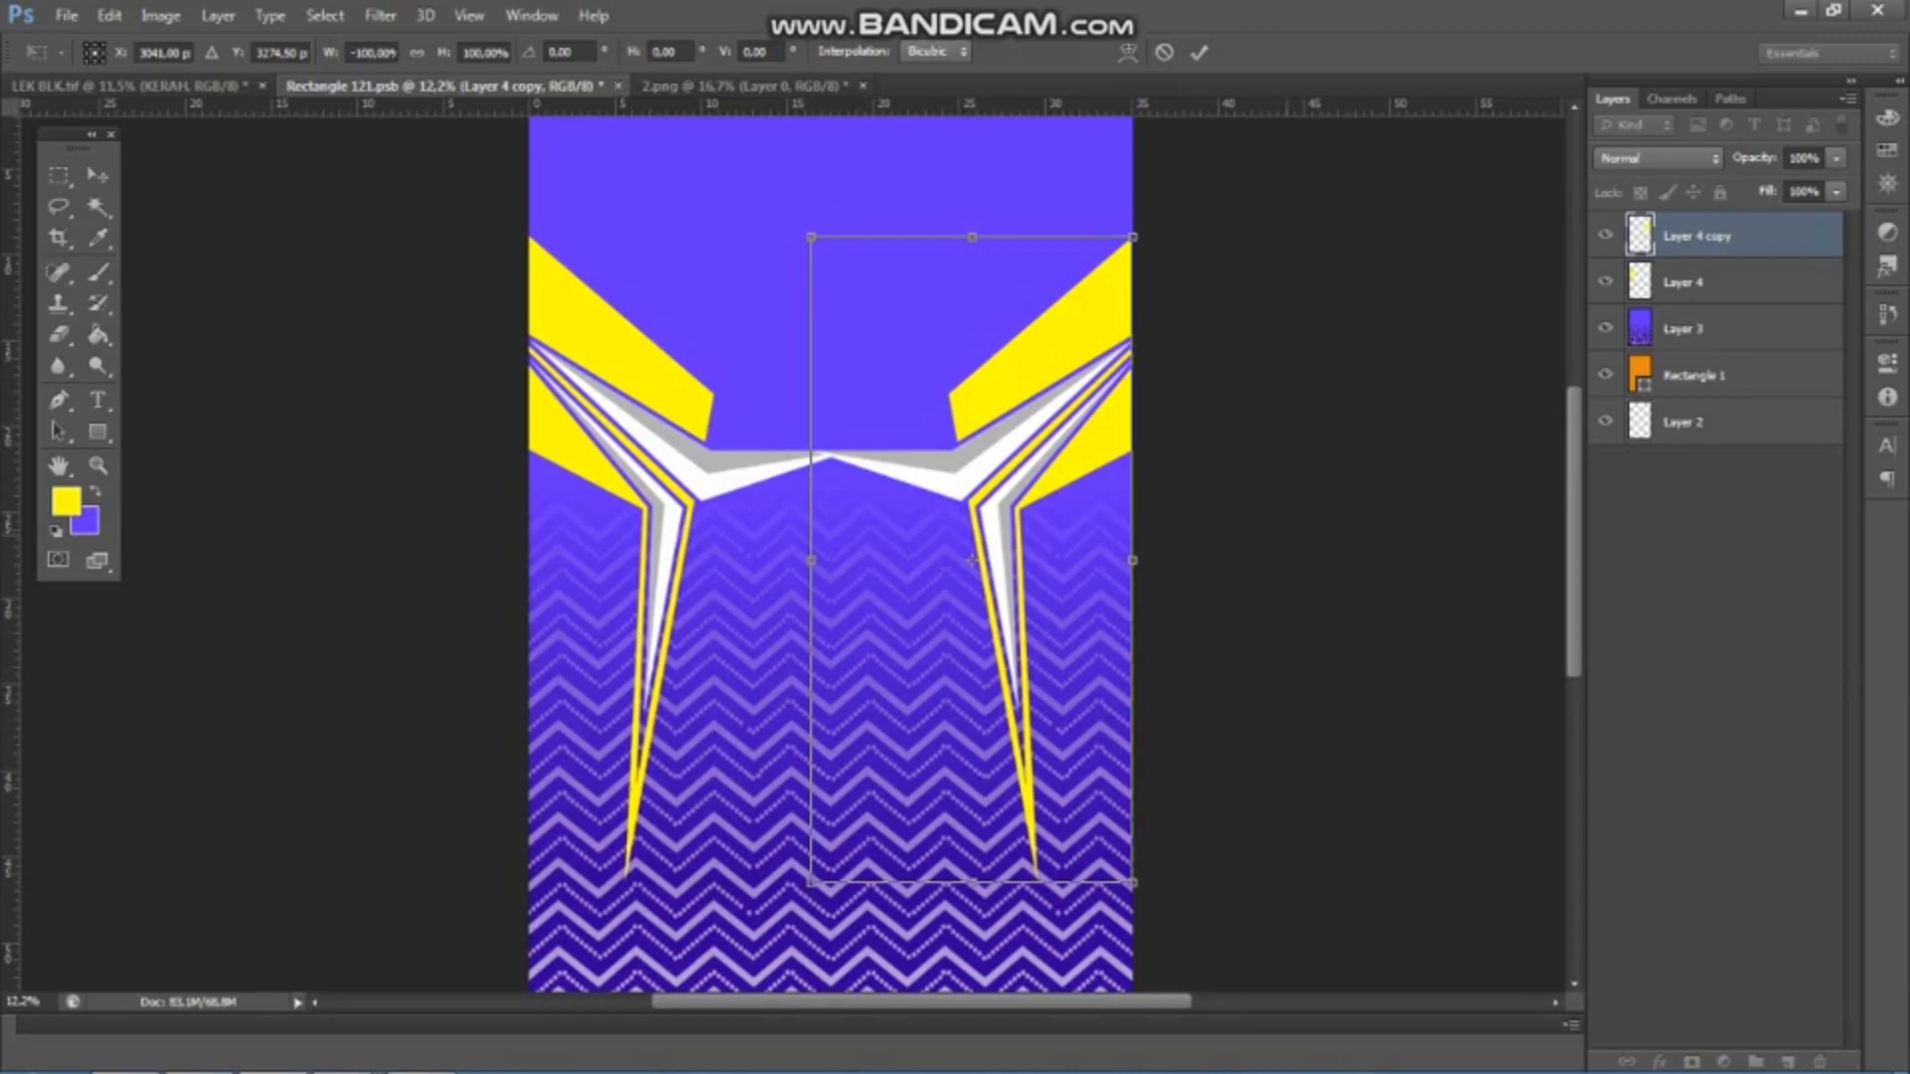
{"action": "key", "text": "Escape"}
{"action": "key", "text": "Delete"}
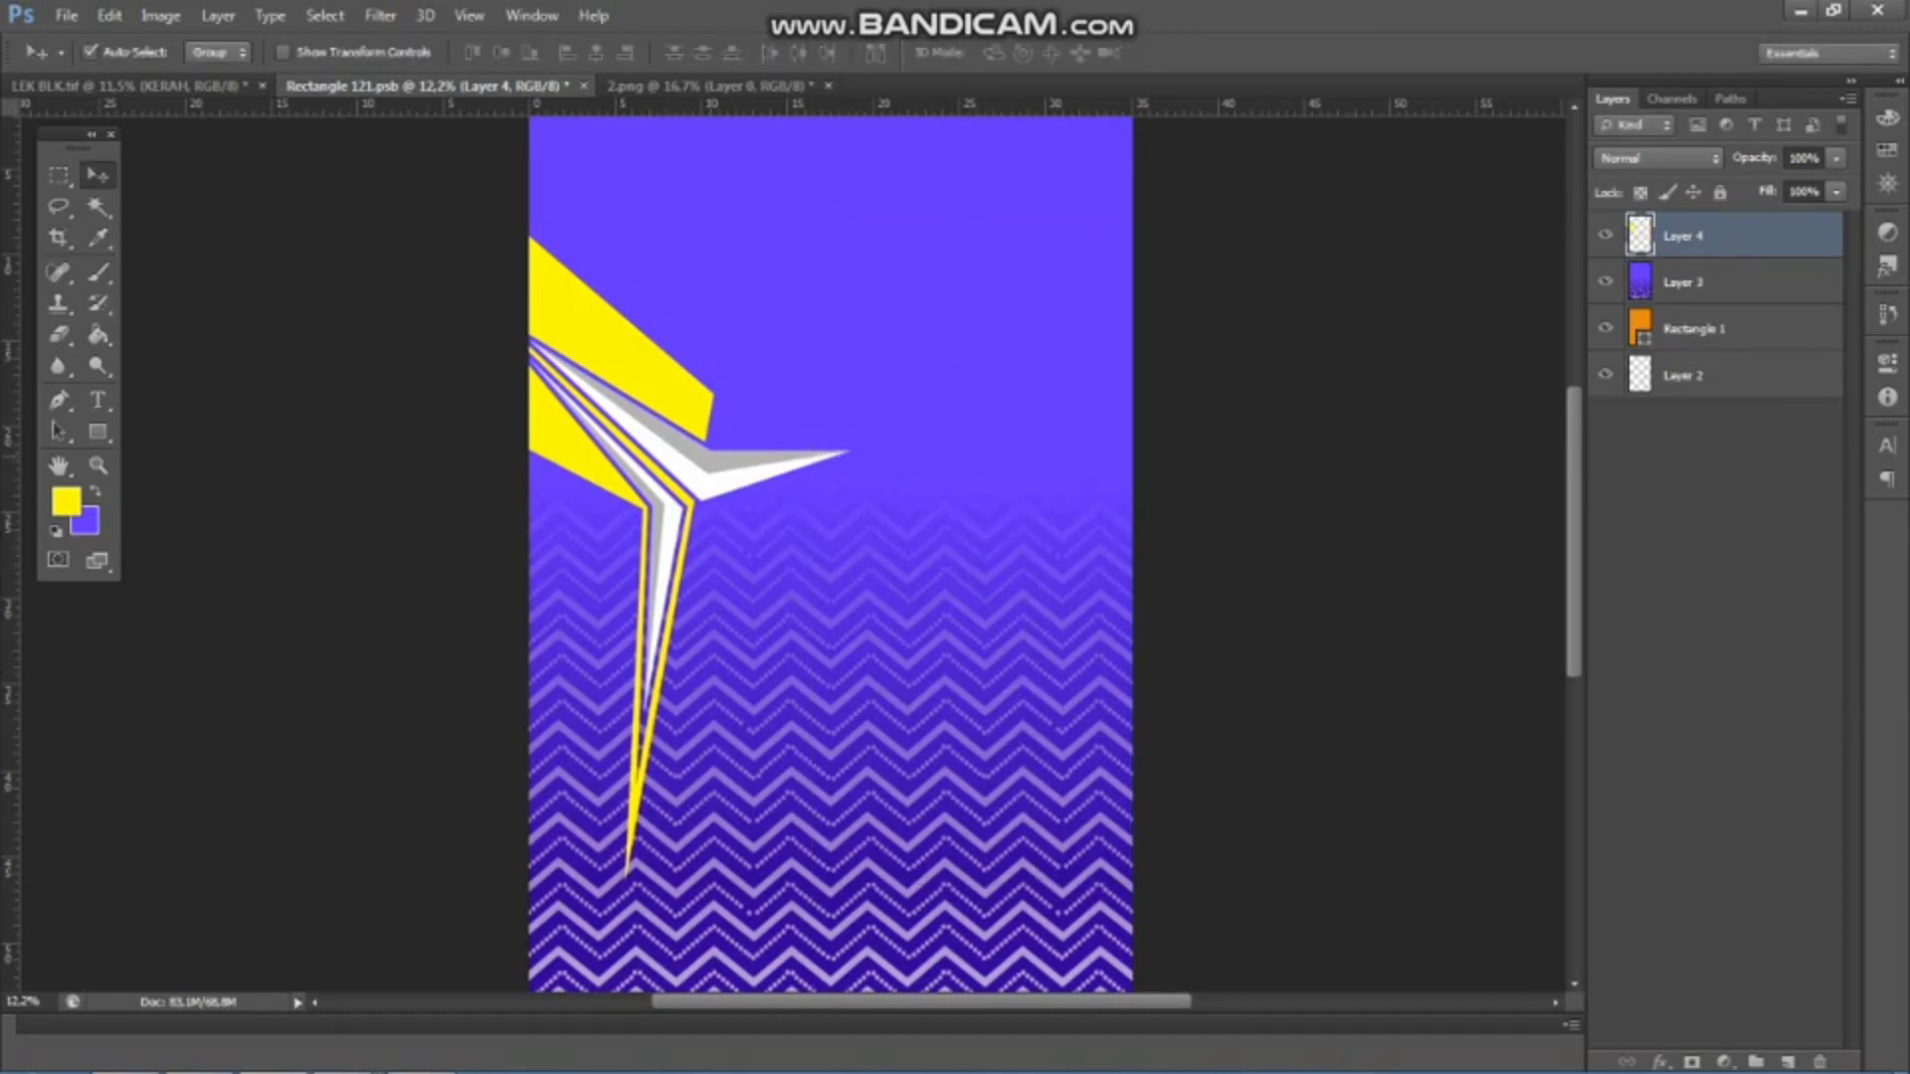
- Scale the Layer 4 graphic down to about 89%, save with the transformation applied, and check it on the mockup
{"action": "key", "text": "ctrl+t"}
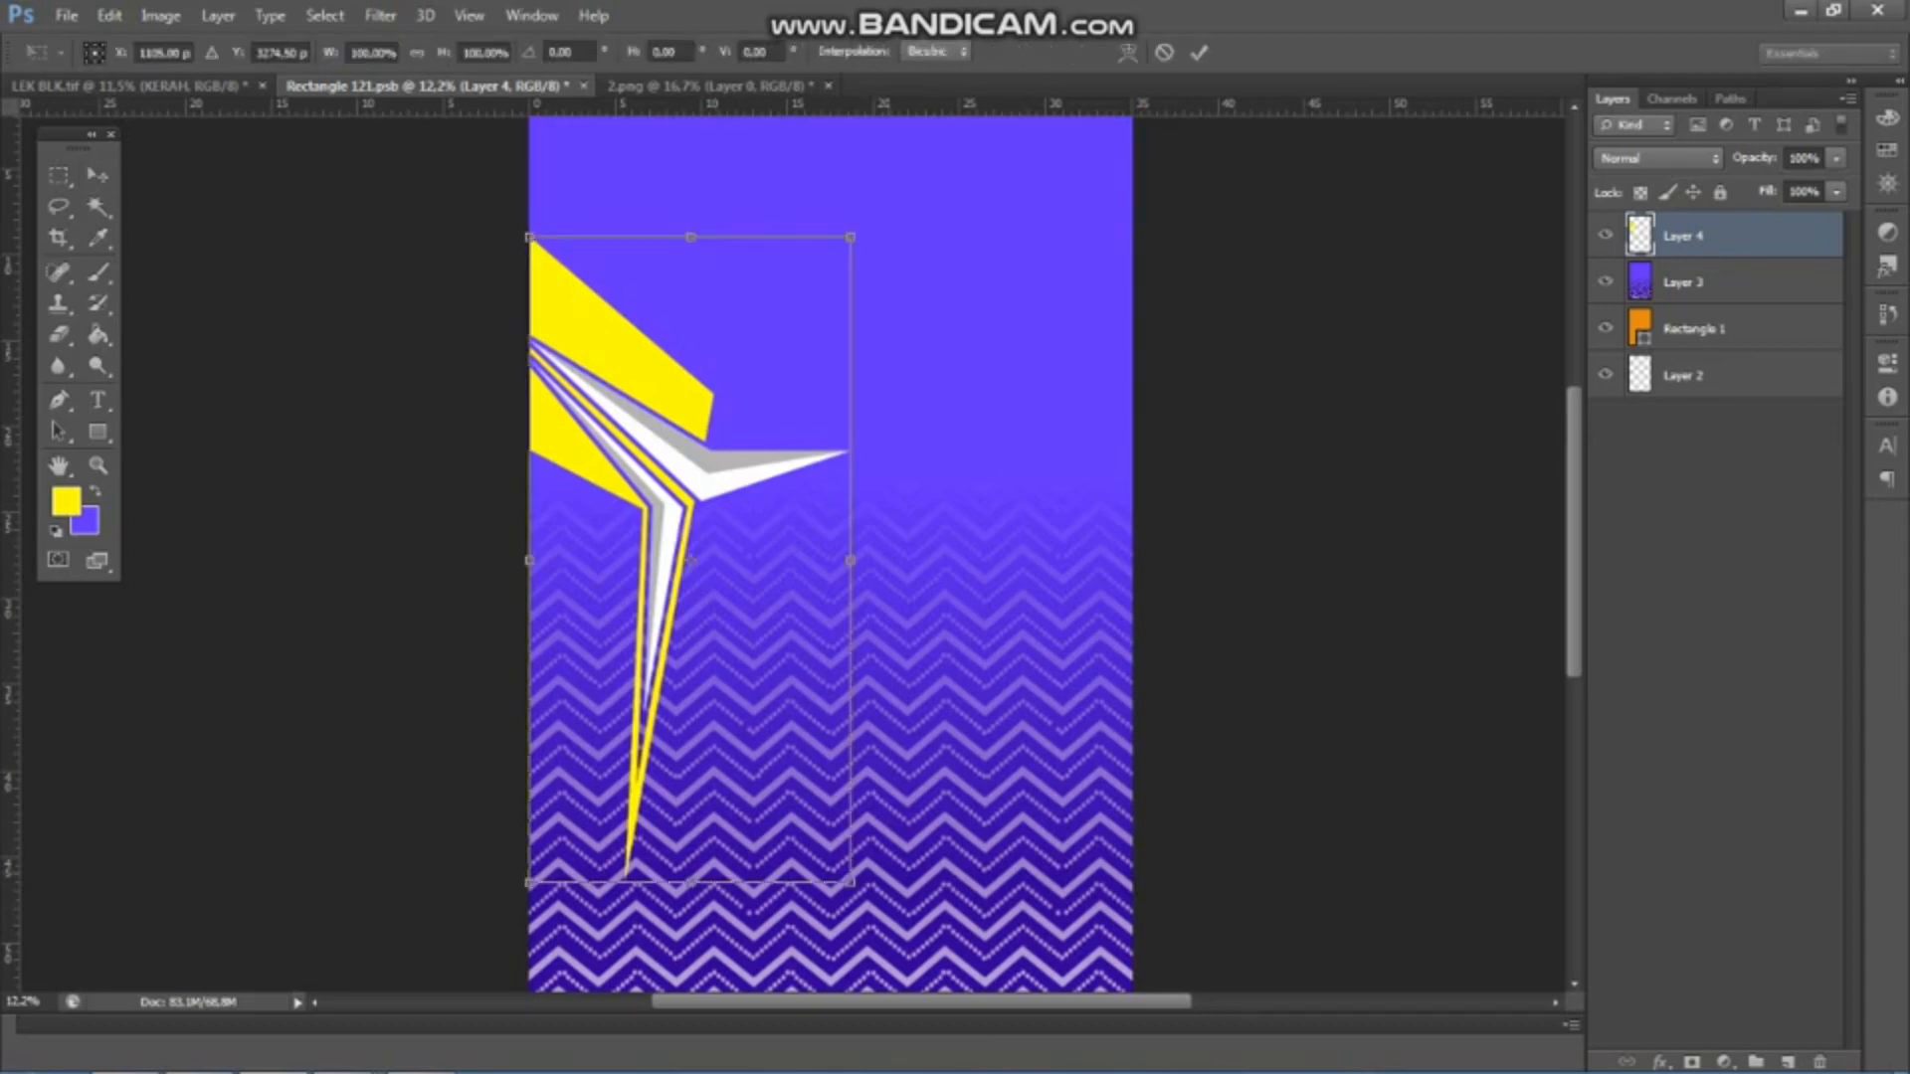
{"action": "left_click_drag", "start_coordinate": [850, 881], "coordinate": [816, 812]}
{"action": "key", "text": "ctrl+s"}
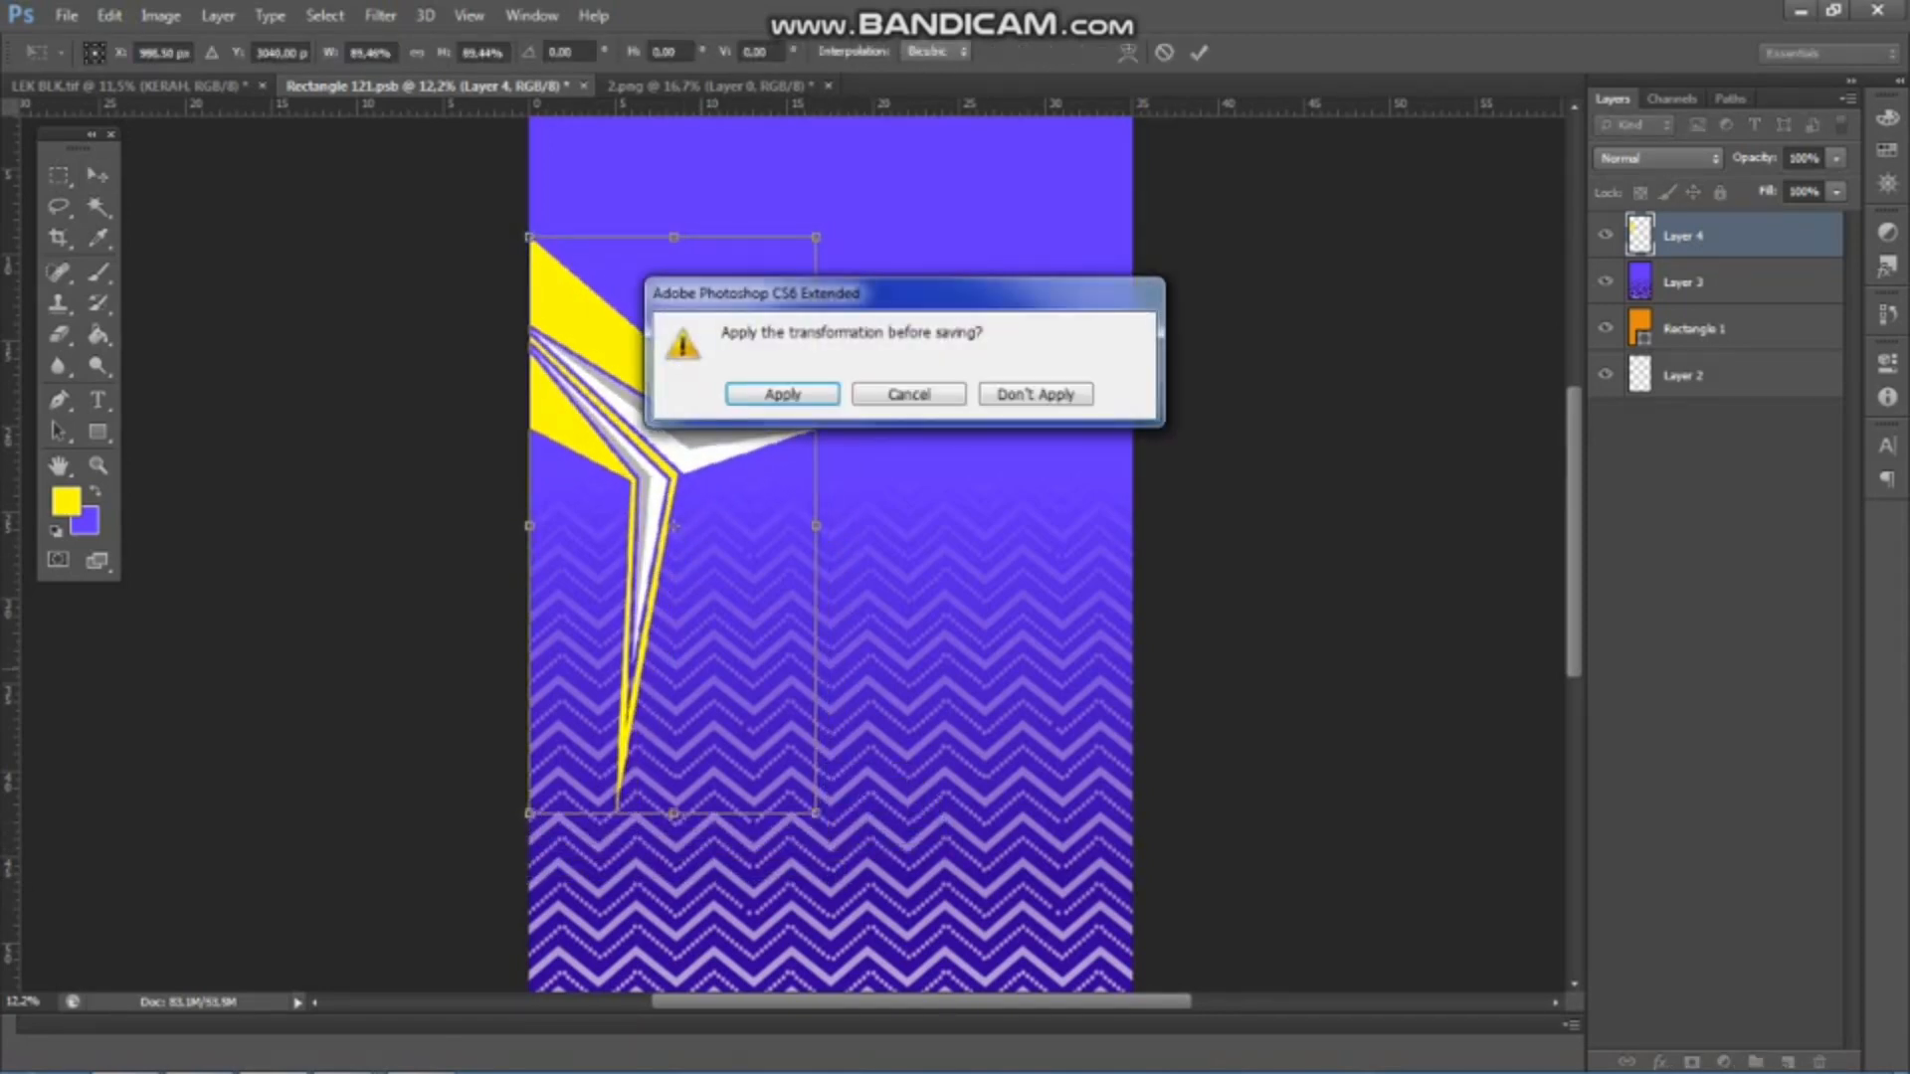
{"action": "key", "text": "Return"}
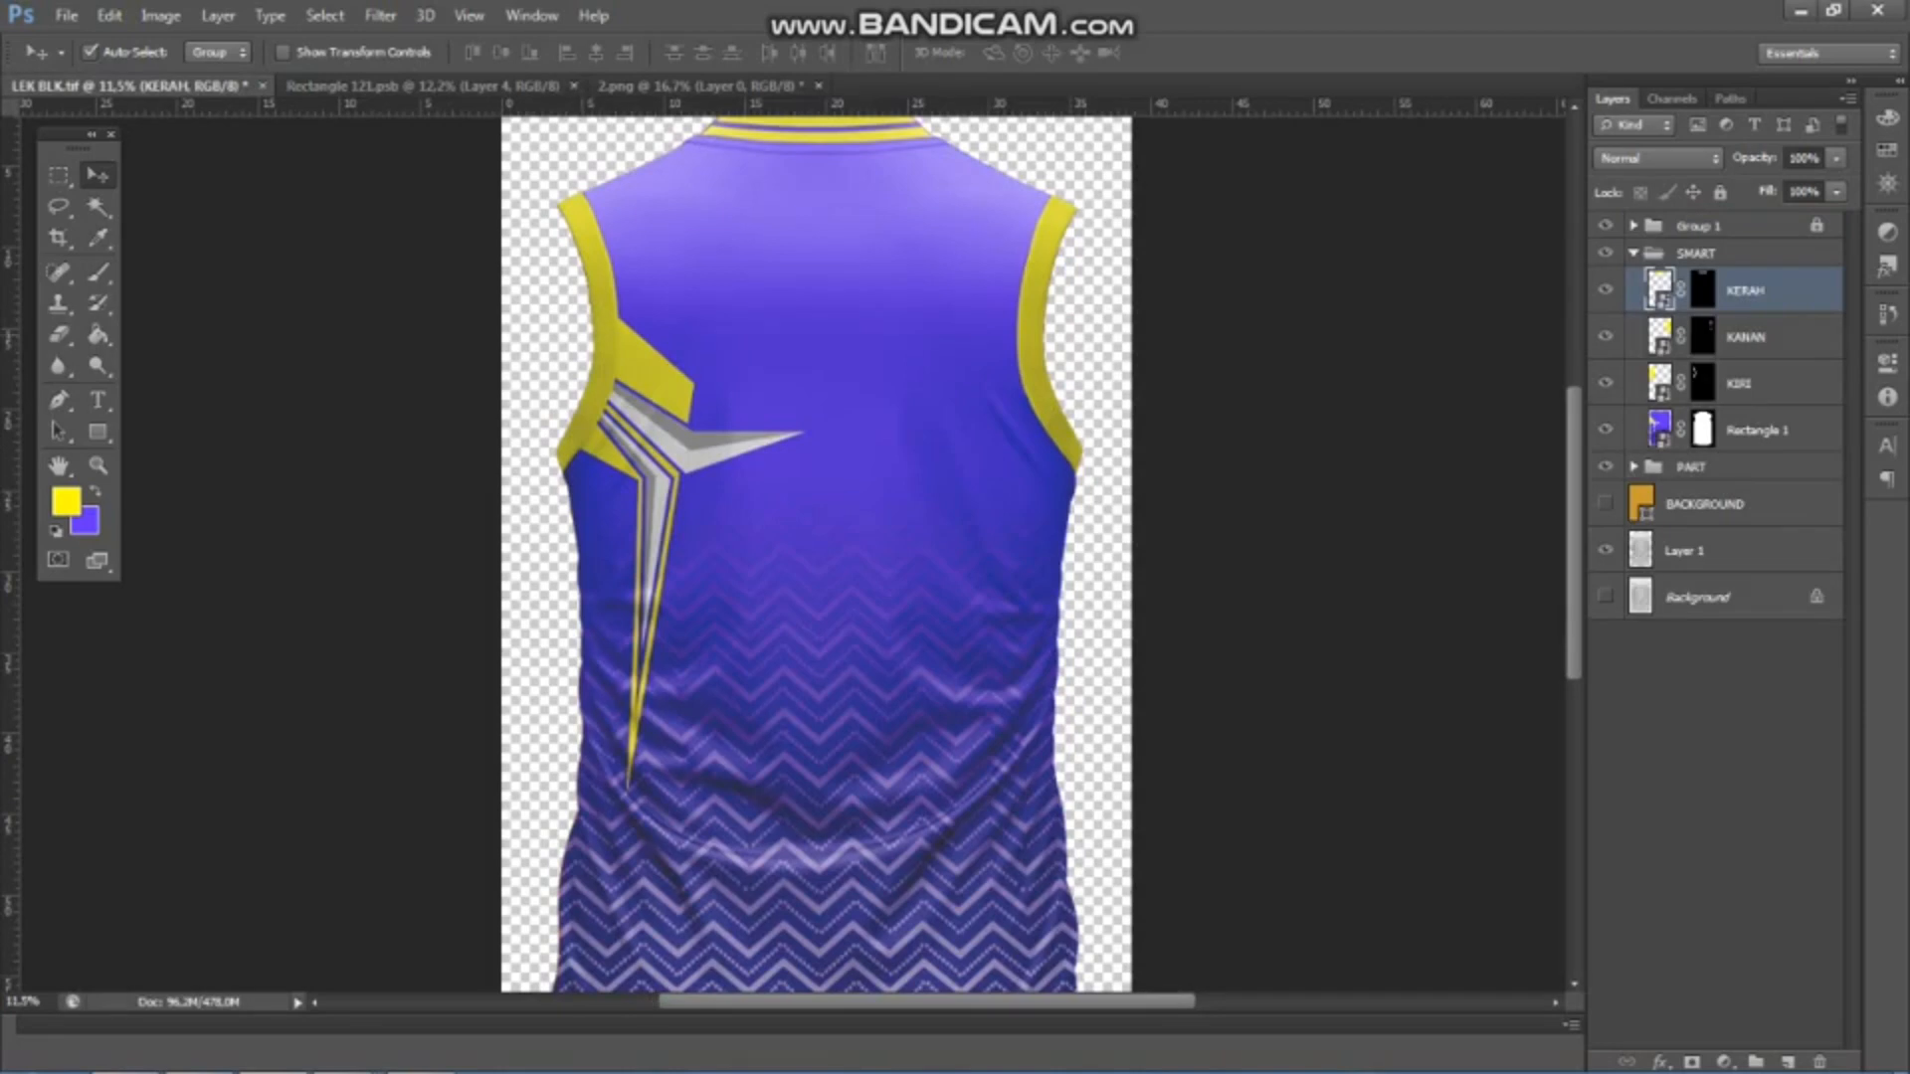
{"action": "scroll", "coordinate": [734, 371], "scroll_direction": "up", "scroll_amount": 5}
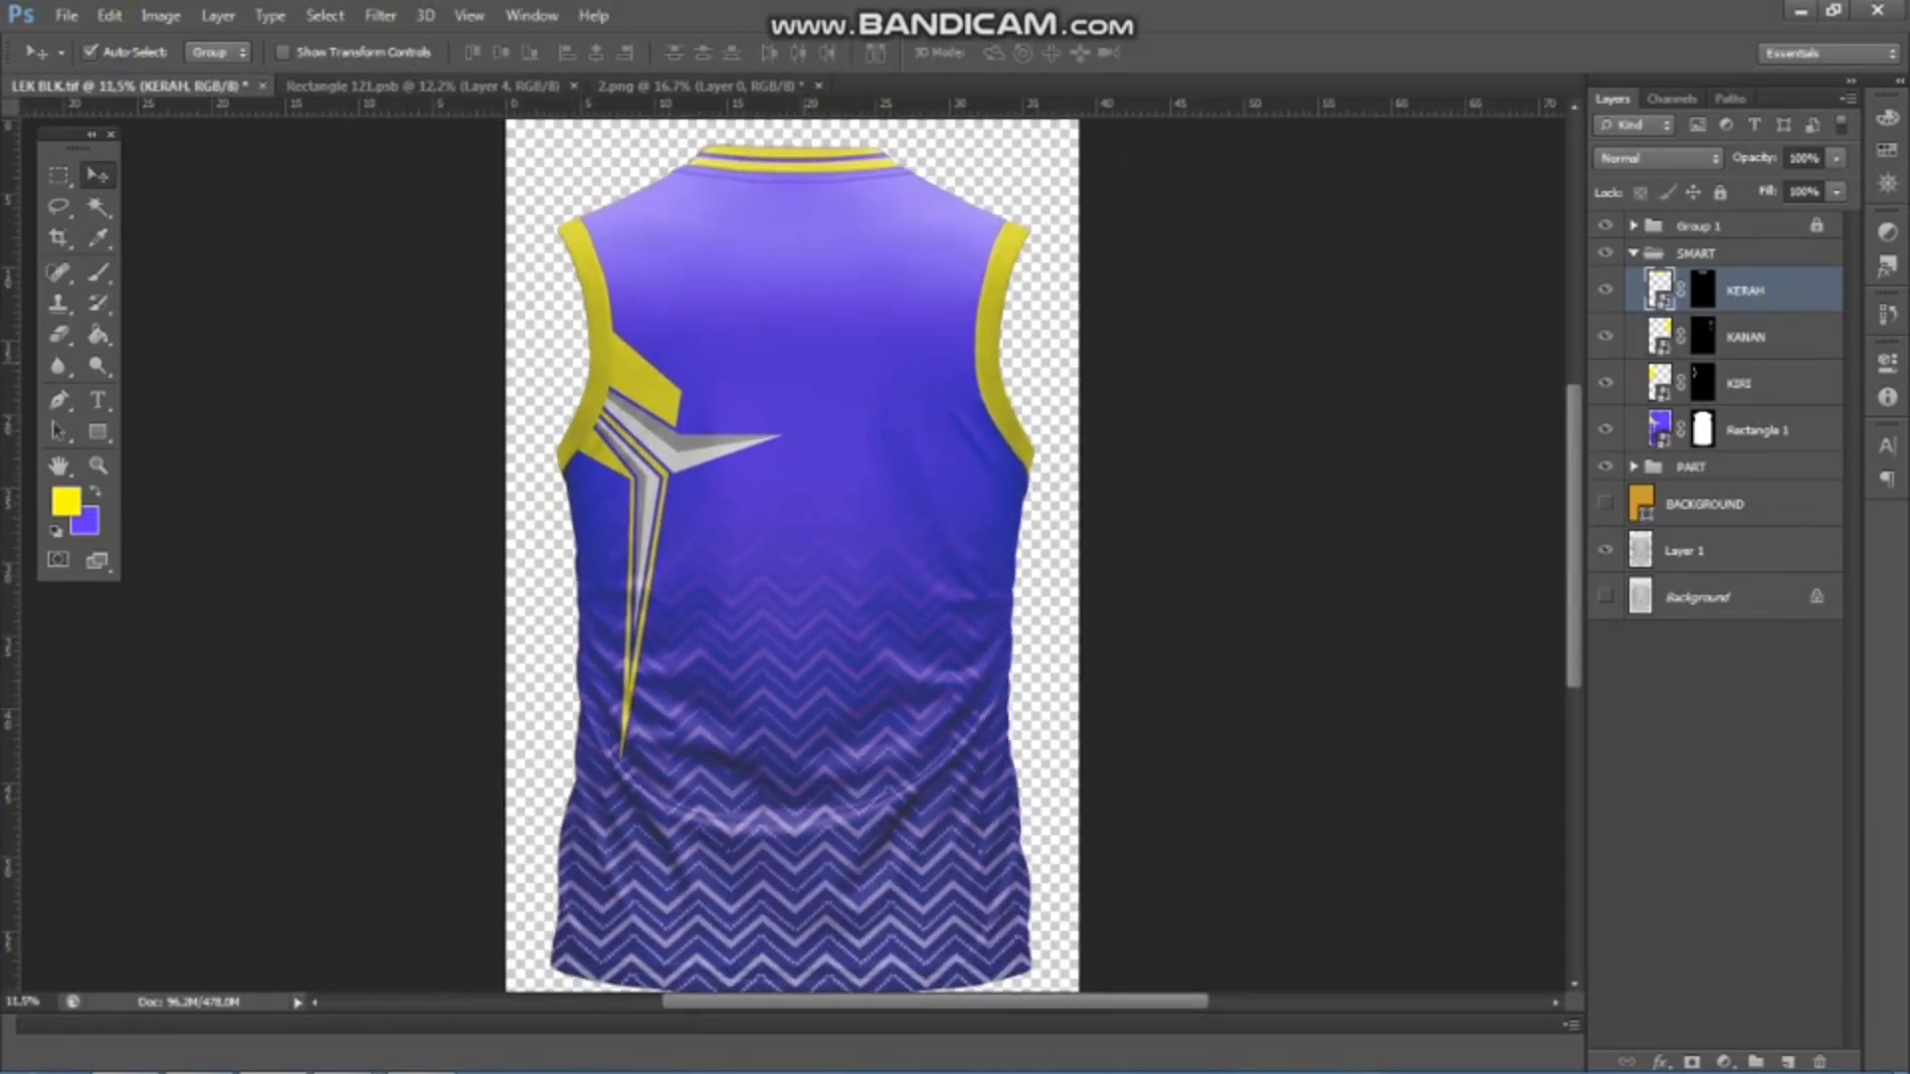
- Duplicate the Layer 4 graphic in Rectangle 121.psb and move the copy toward the design's right side
{"action": "left_click", "coordinate": [430, 87]}
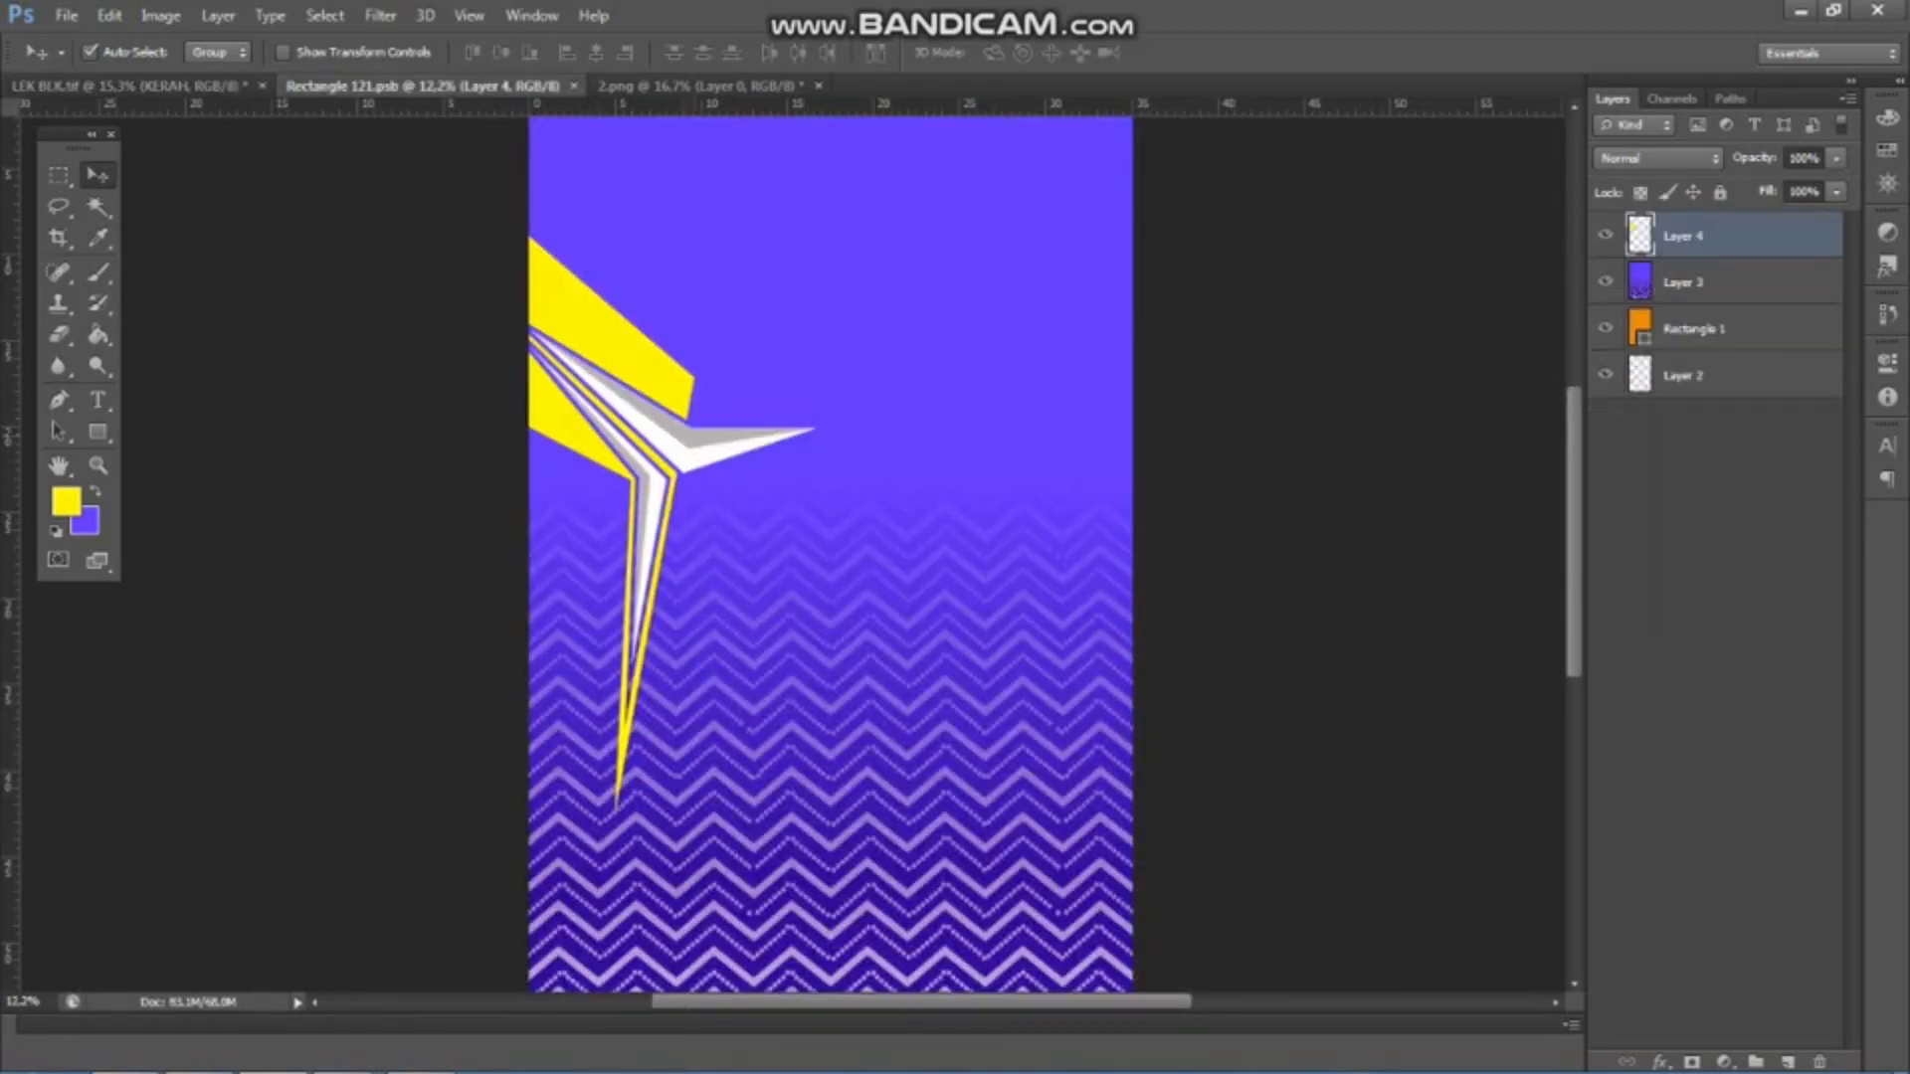
{"action": "right_click", "coordinate": [1767, 236]}
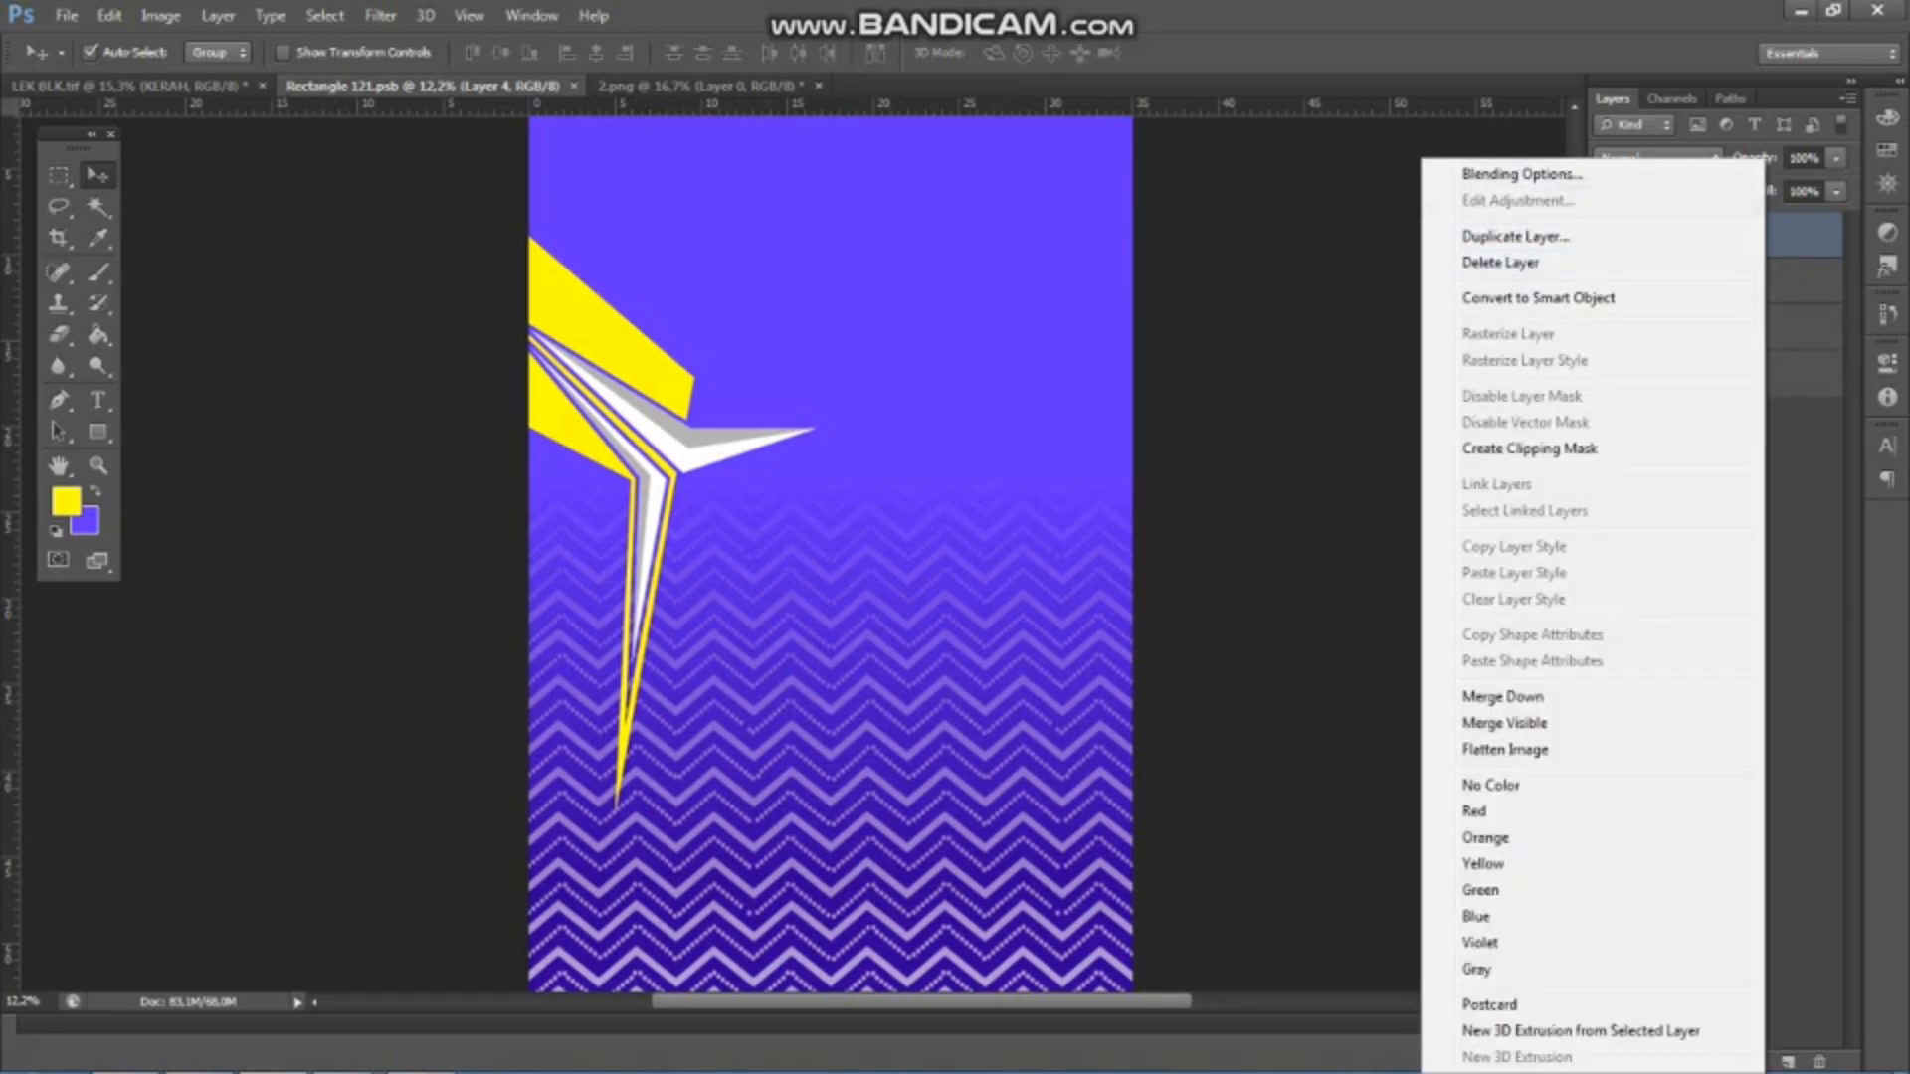
{"action": "left_click", "coordinate": [1515, 236]}
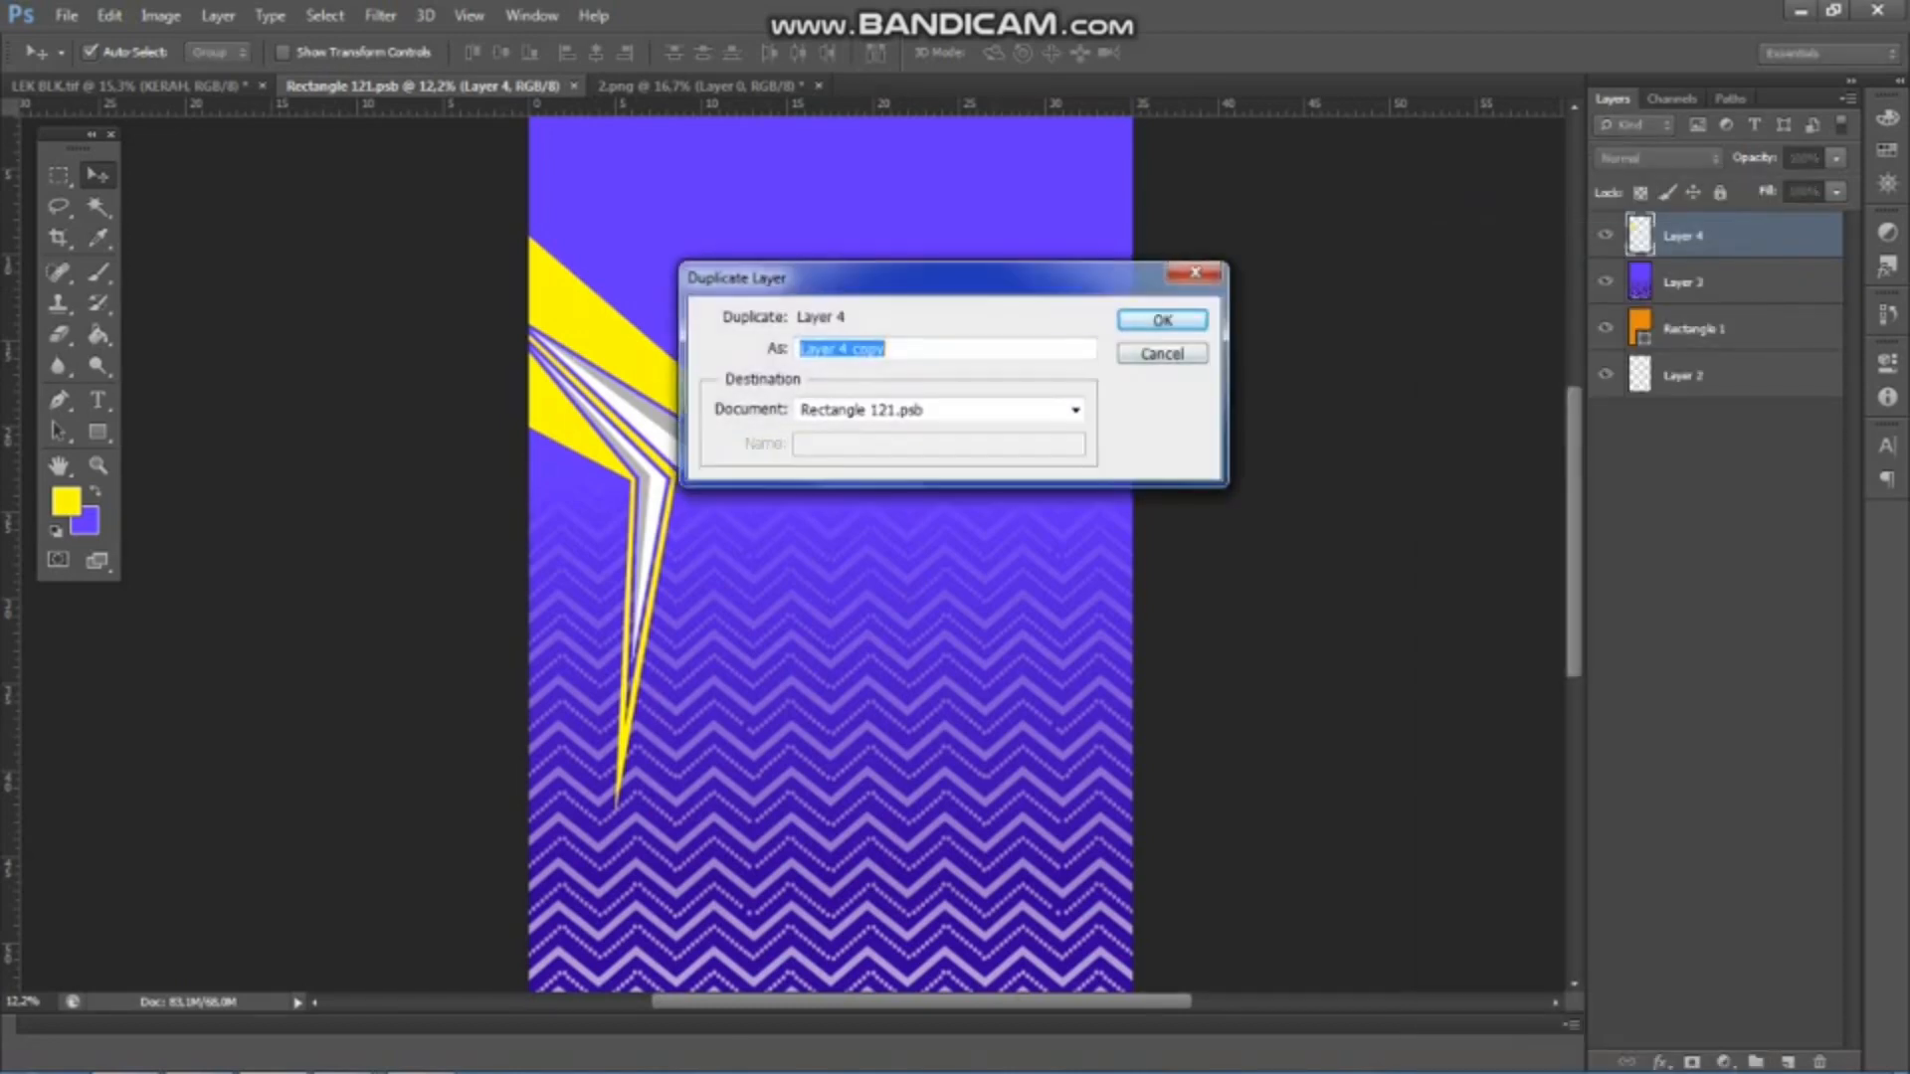
{"action": "left_click", "coordinate": [1143, 319]}
{"action": "left_click_drag", "start_coordinate": [689, 333], "coordinate": [1096, 334]}
- Flip the Layer 4 copy horizontally, align it with the design's right edge, and save with the transformation applied
{"action": "key", "text": "ctrl+t"}
{"action": "right_click", "coordinate": [1011, 356]}
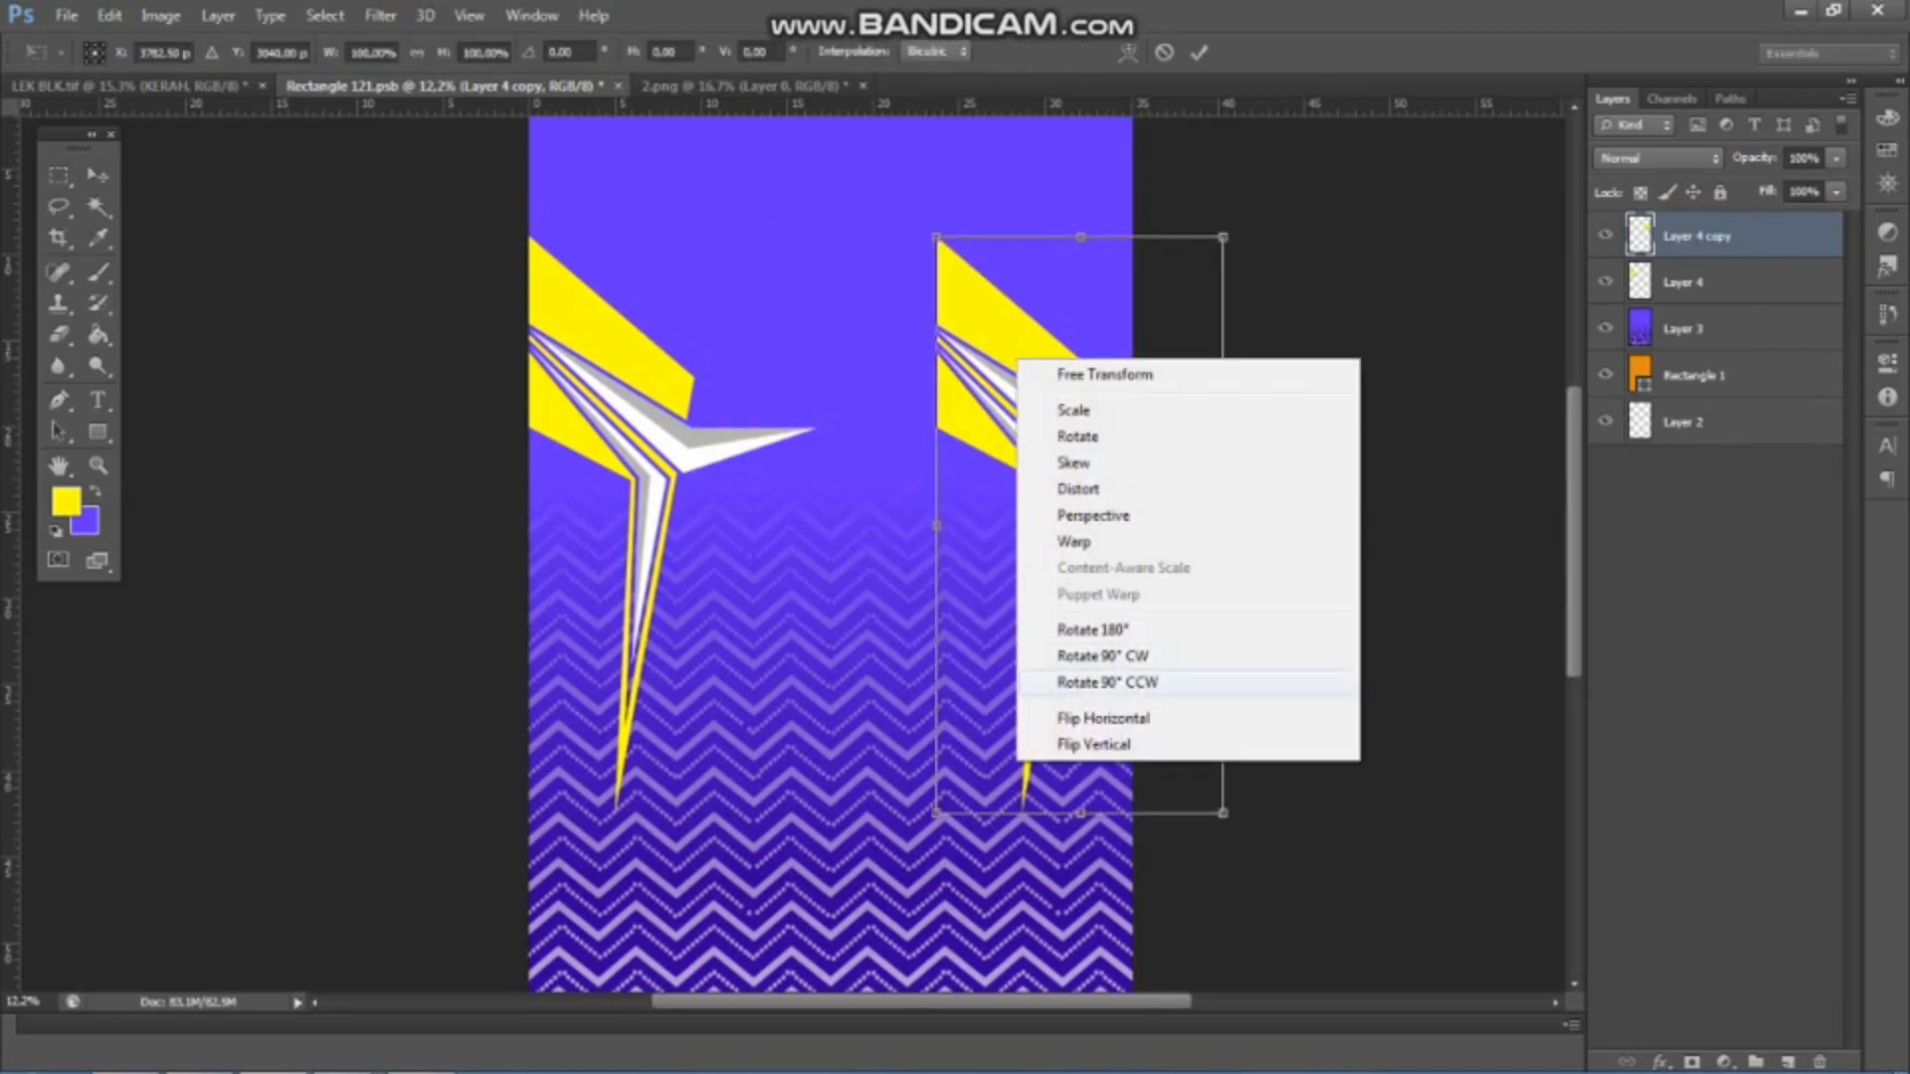
{"action": "left_click", "coordinate": [1074, 716]}
{"action": "left_click_drag", "start_coordinate": [1114, 328], "coordinate": [1024, 328]}
{"action": "key", "text": "ctrl+s"}
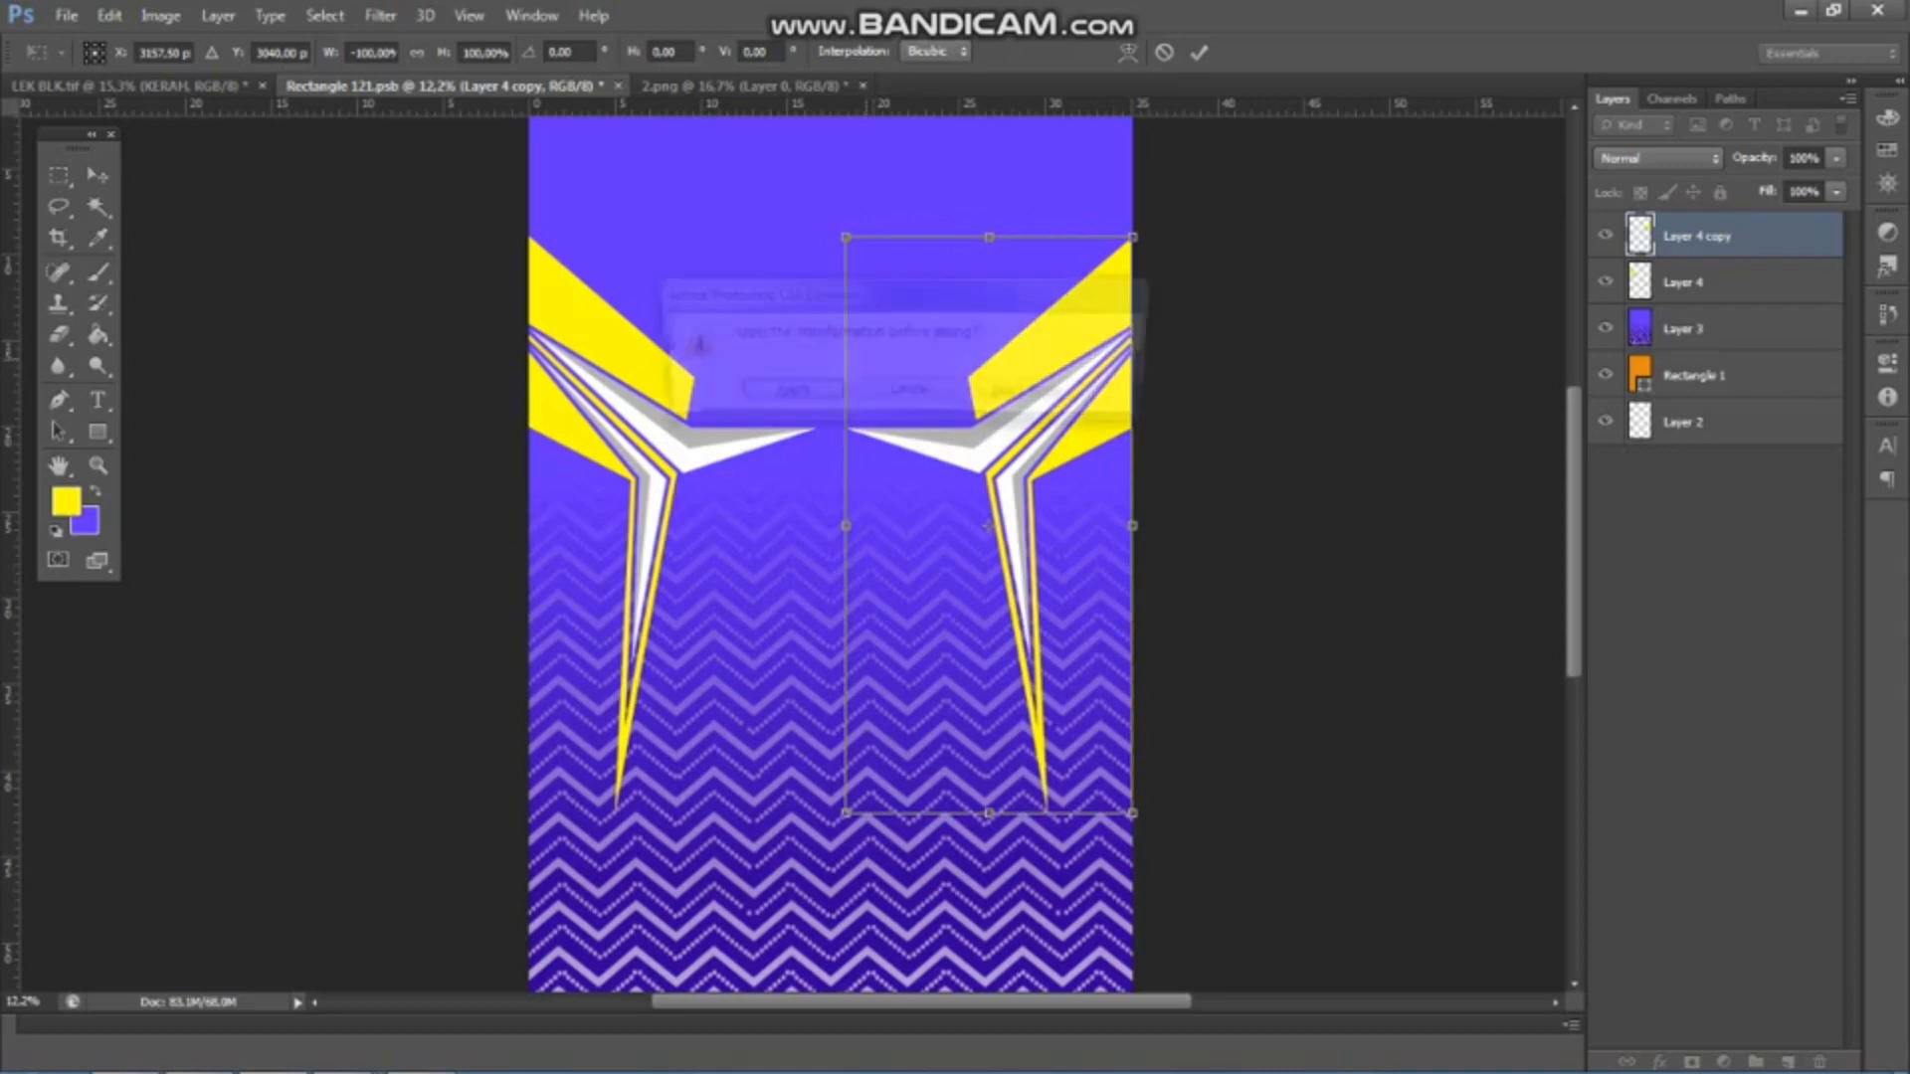
{"action": "key", "text": "Return"}
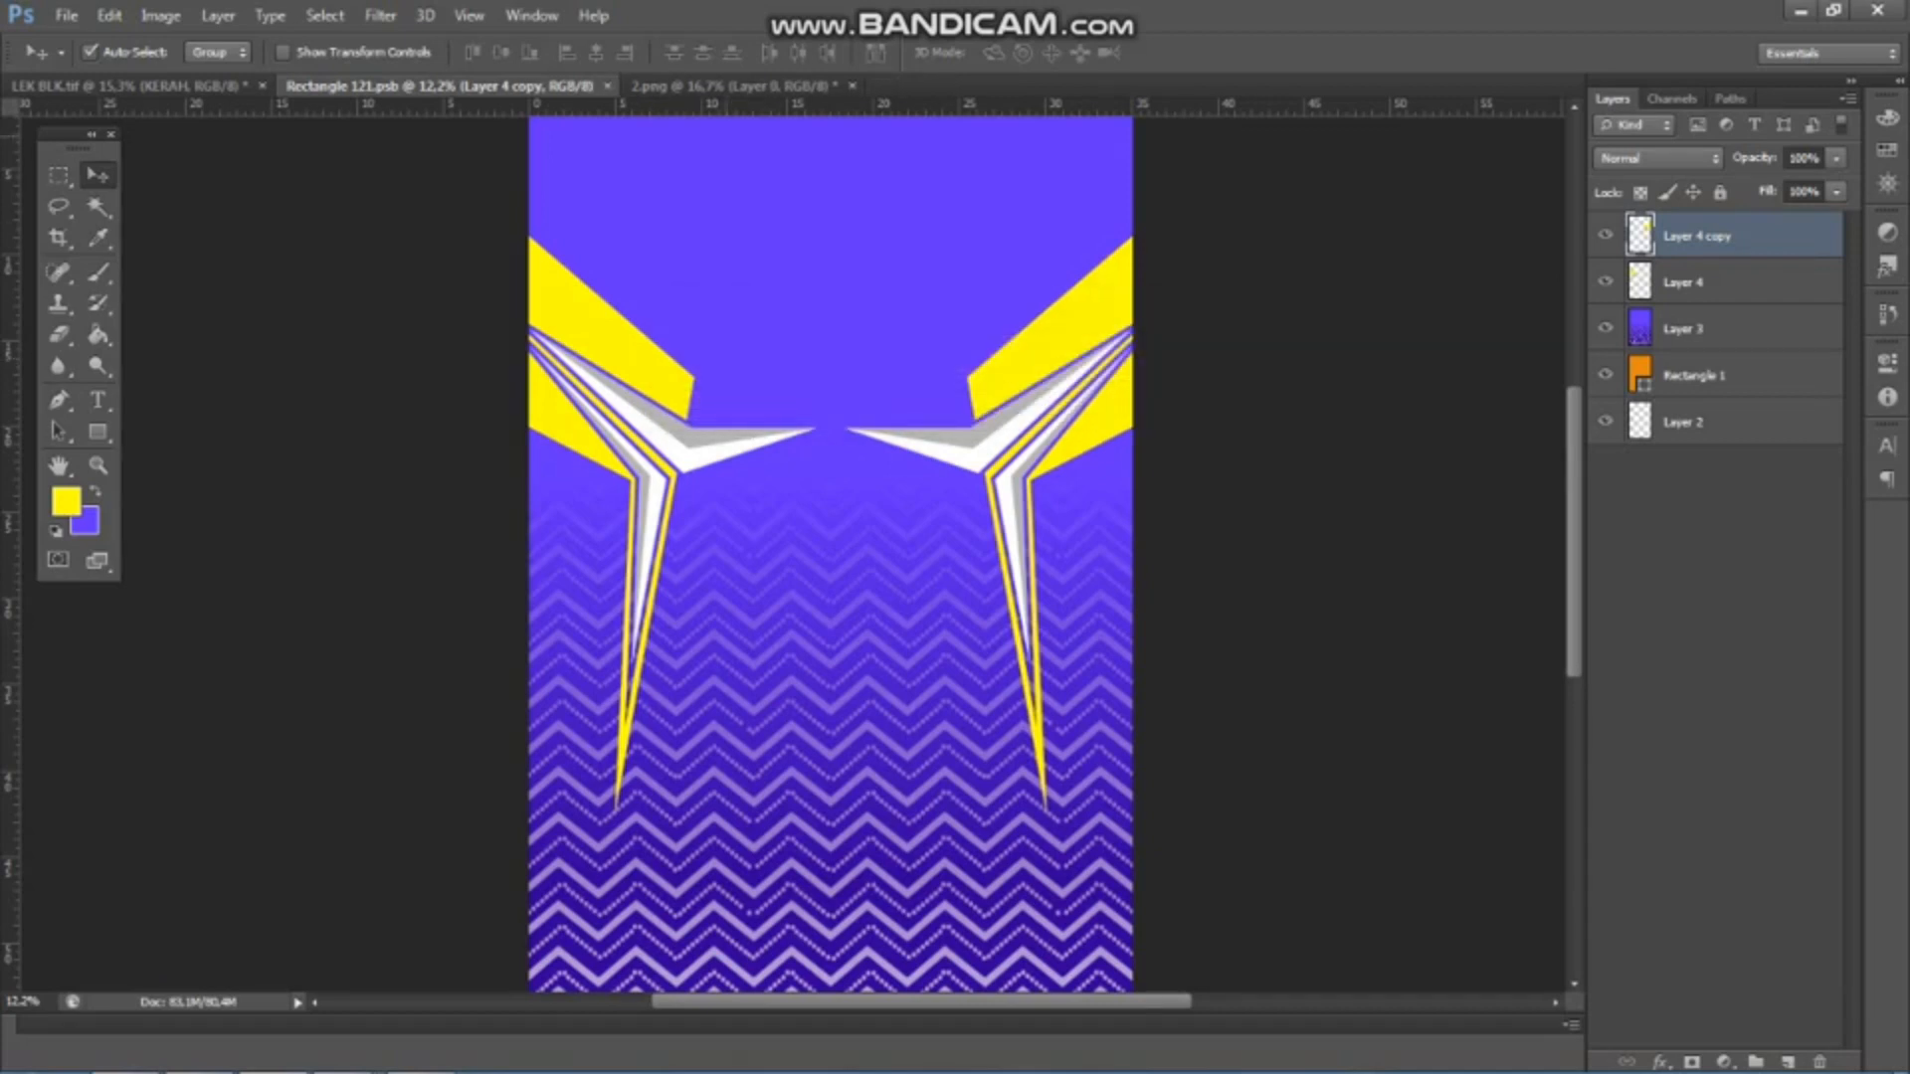
- Close 2.png without saving and open 3.png from the MOKEUP BAHAN folder
{"action": "left_click", "coordinate": [852, 86]}
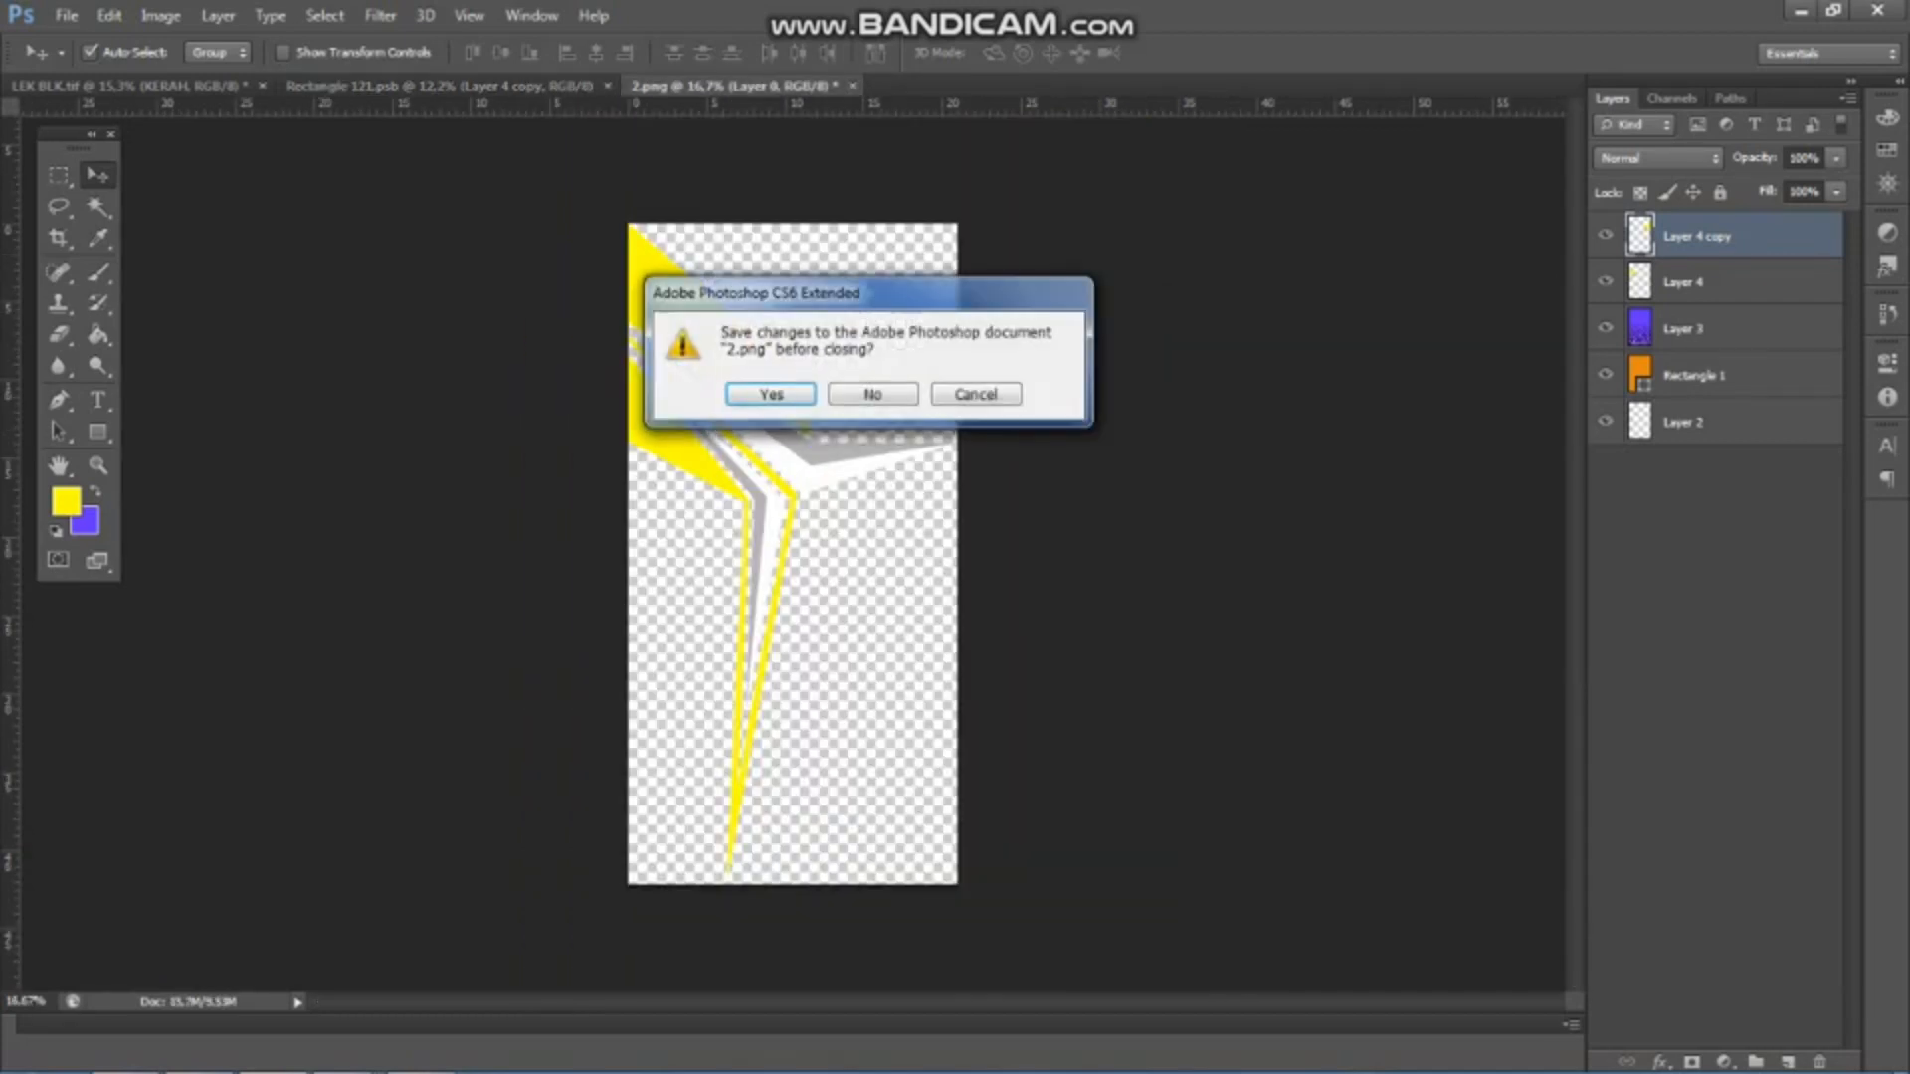
{"action": "left_click", "coordinate": [873, 394]}
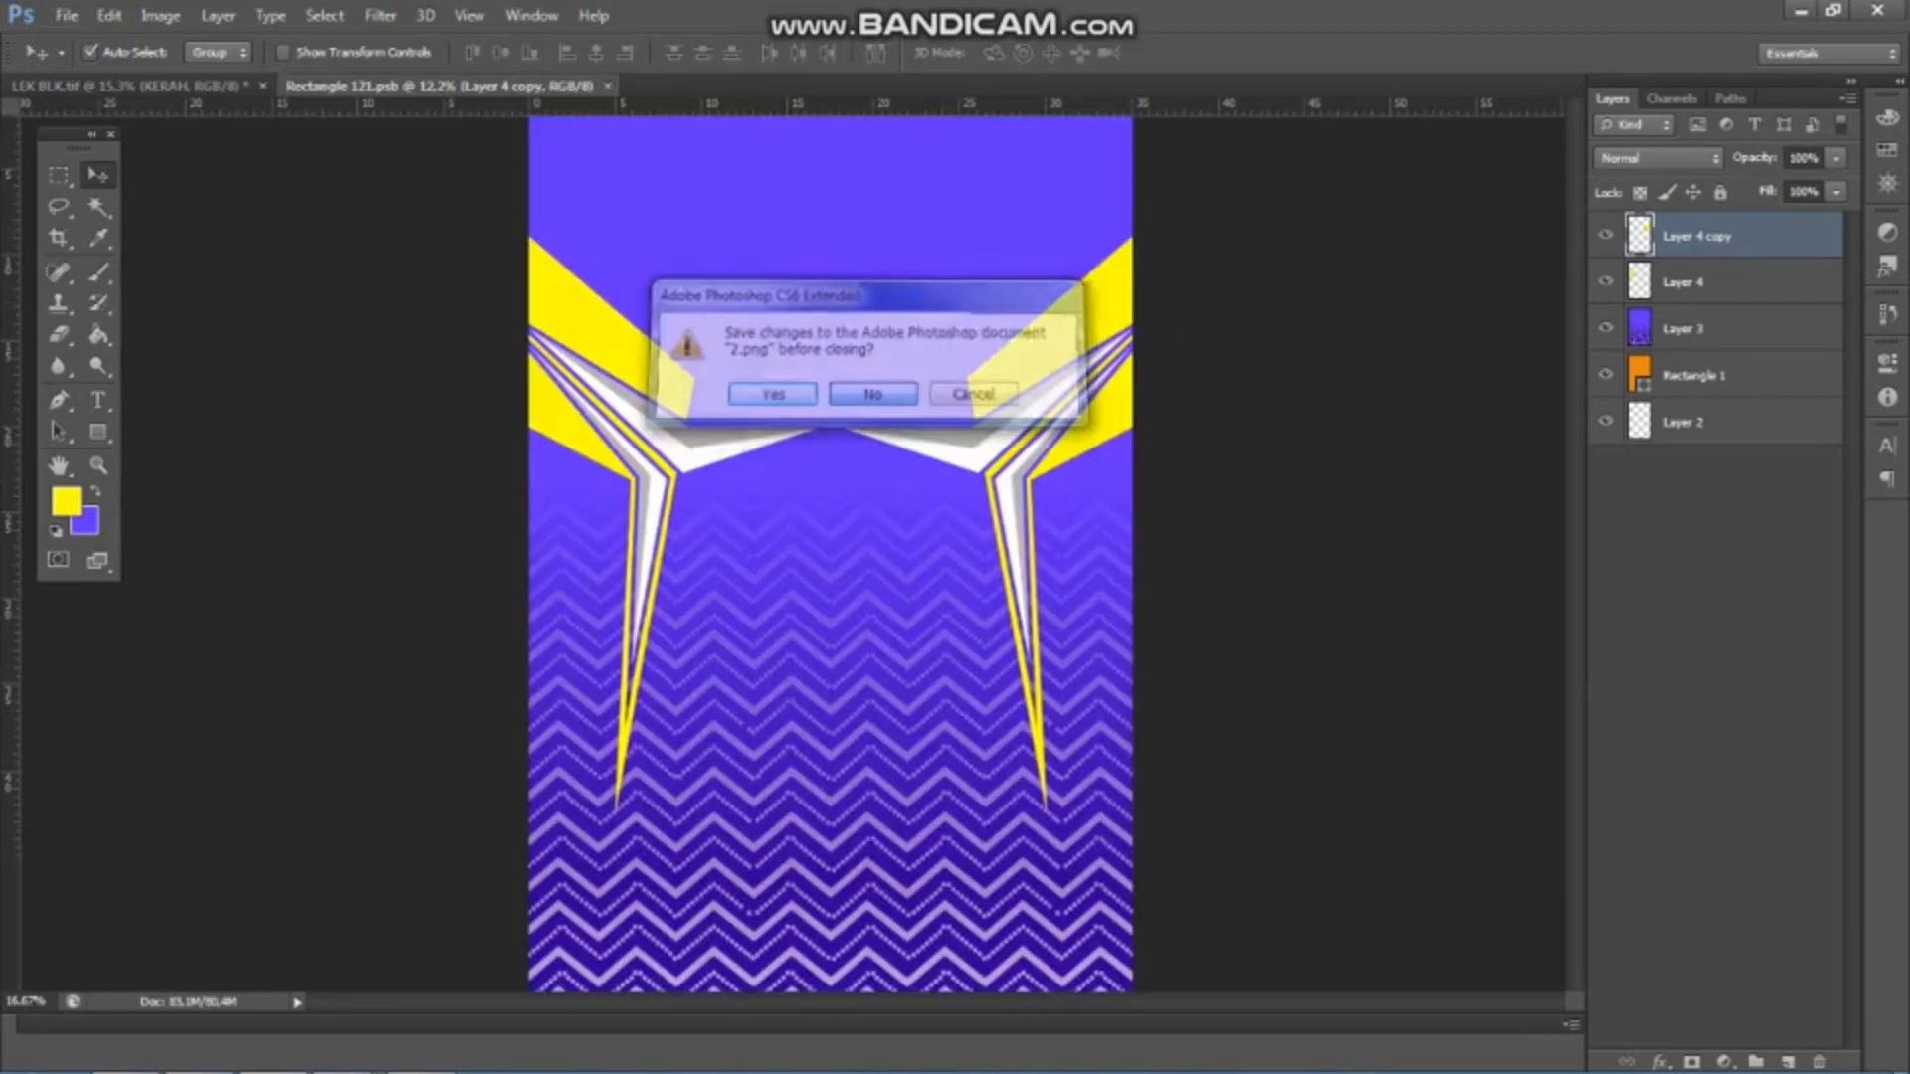
{"action": "left_click", "coordinate": [67, 15]}
{"action": "left_click", "coordinate": [90, 64]}
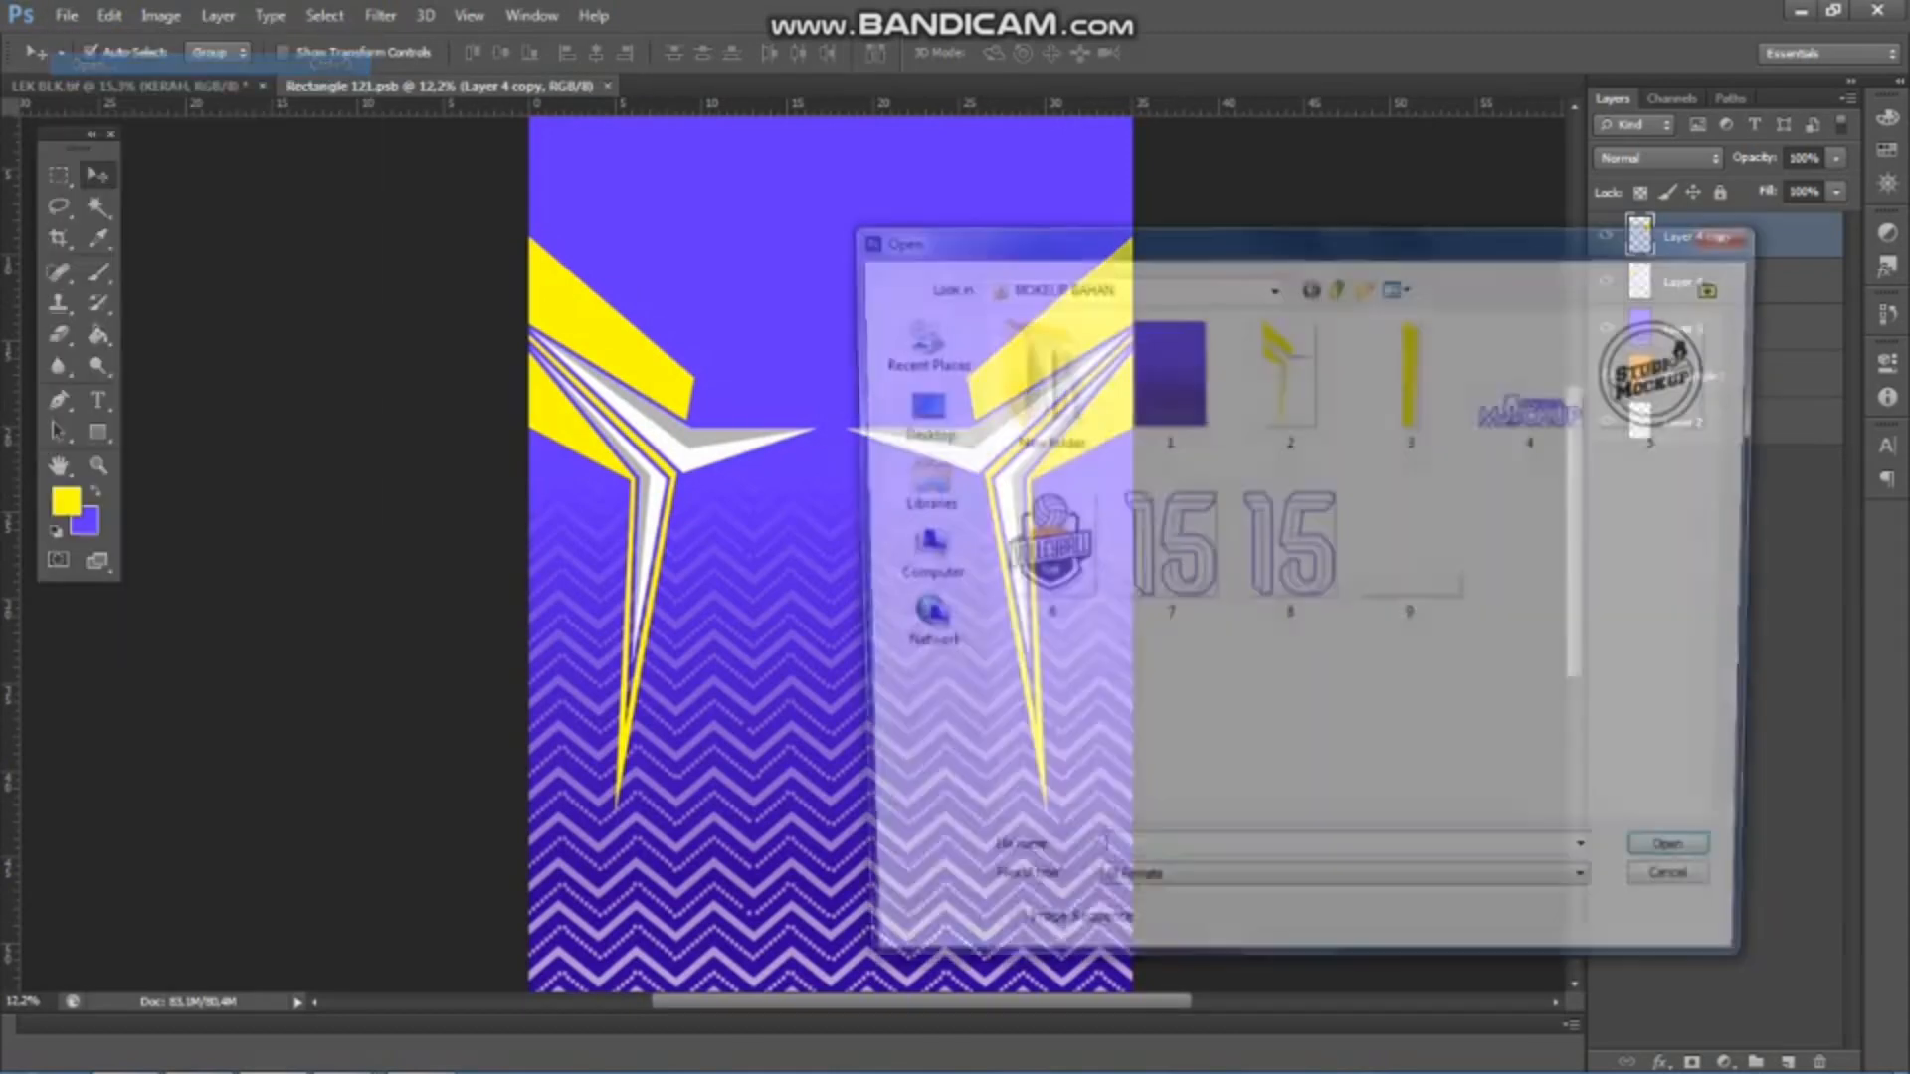
{"action": "left_click", "coordinate": [1415, 378]}
{"action": "double_click", "coordinate": [1415, 378]}
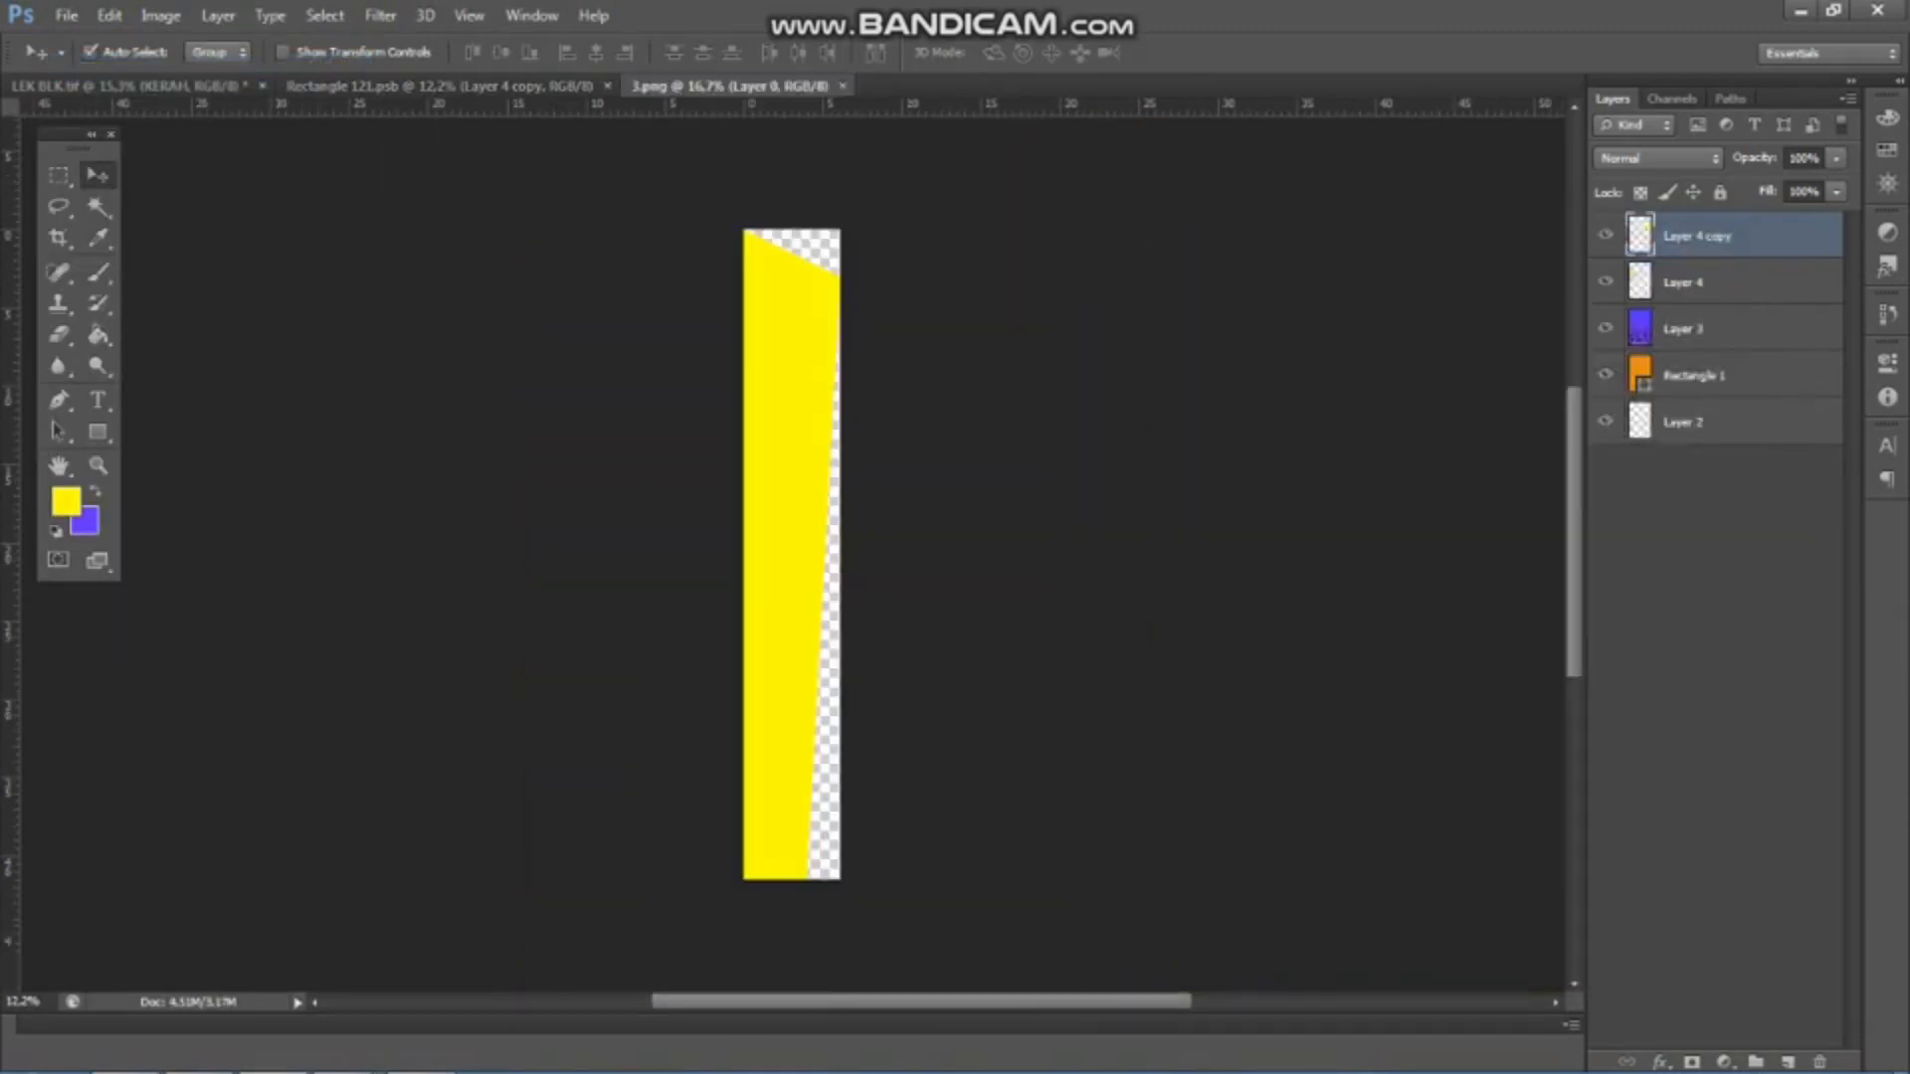
- Place the yellow panel from 3.png at the left edge of Rectangle 121.psb and stretch it down to the bottom edge, about 134% height
{"action": "left_click_drag", "start_coordinate": [781, 676], "coordinate": [529, 771]}
{"action": "scroll", "coordinate": [537, 761], "scroll_direction": "down", "scroll_amount": 2}
{"action": "mouse_move", "coordinate": [561, 454]}
{"action": "left_mouse_down"}
{"action": "mouse_move", "coordinate": [607, 483]}
{"action": "mouse_move", "coordinate": [585, 457]}
{"action": "left_mouse_up"}
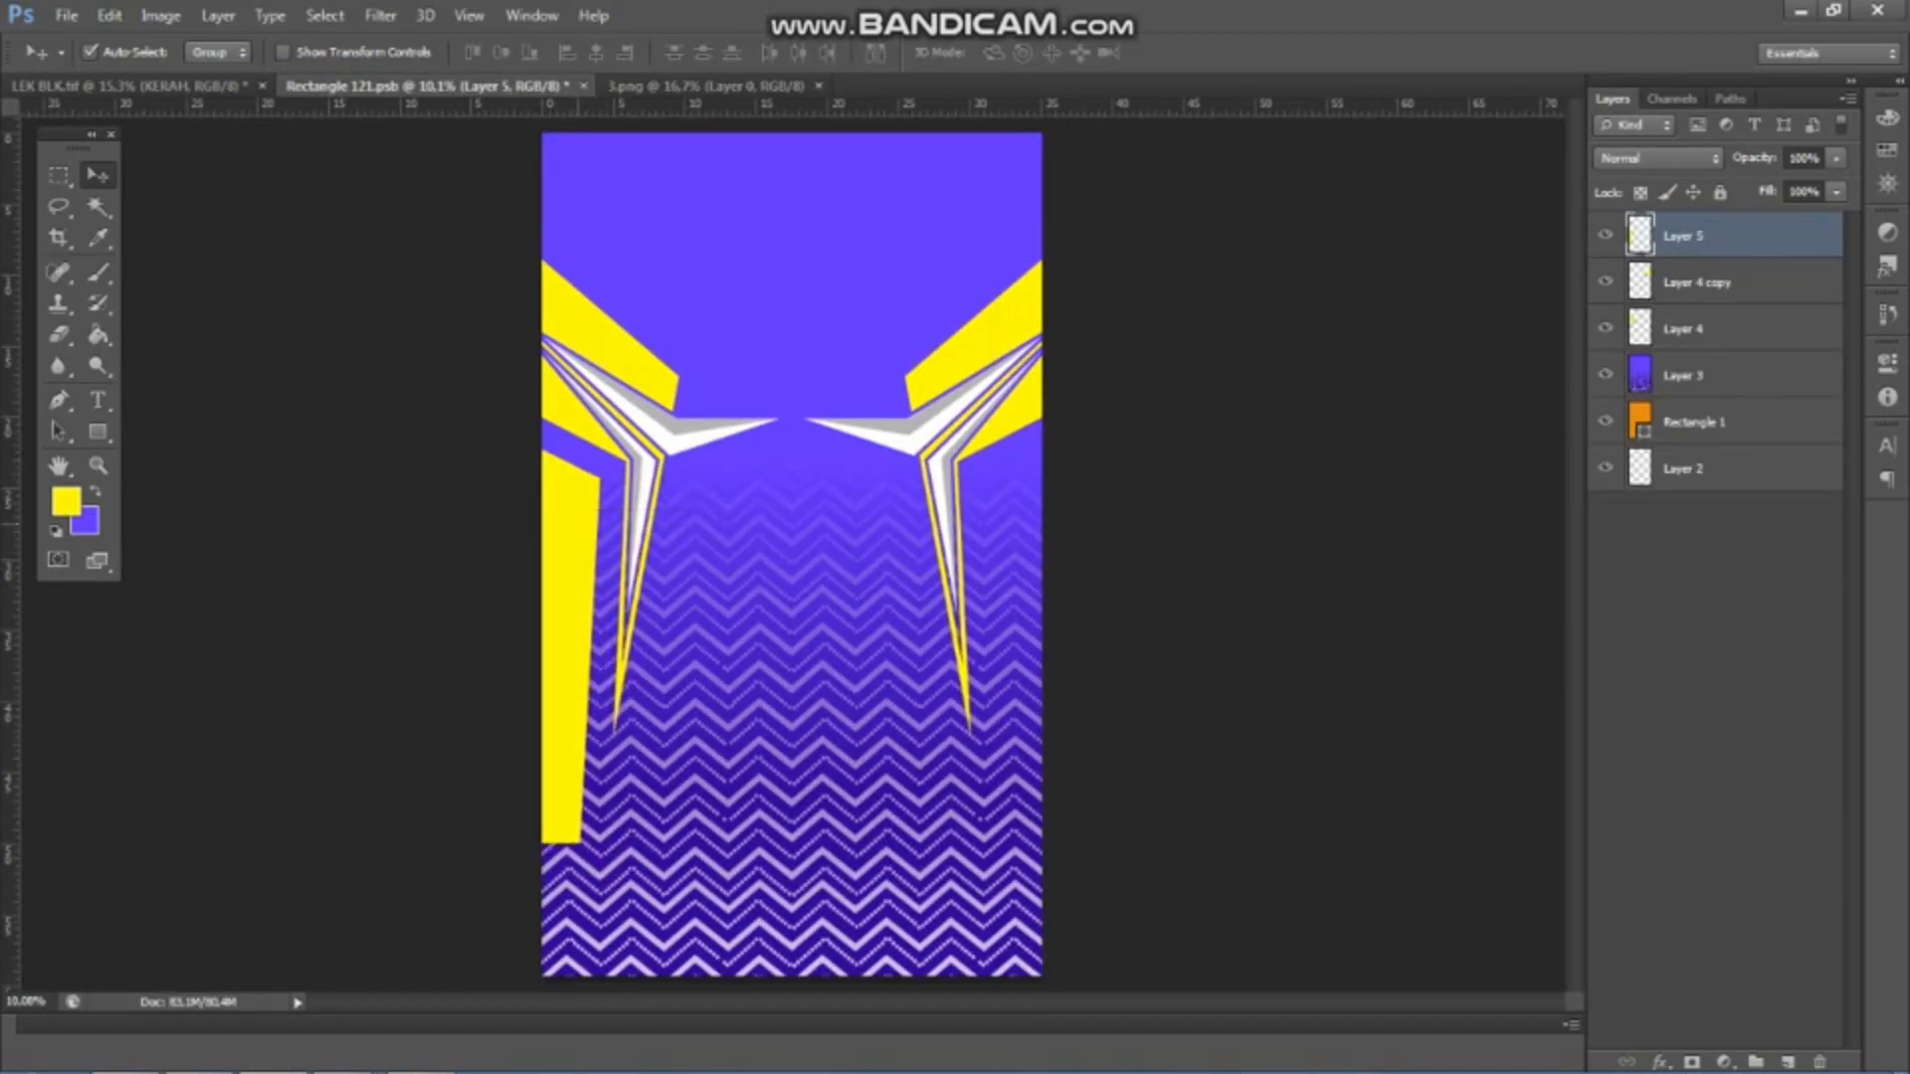
{"action": "key", "text": "ctrl+t"}
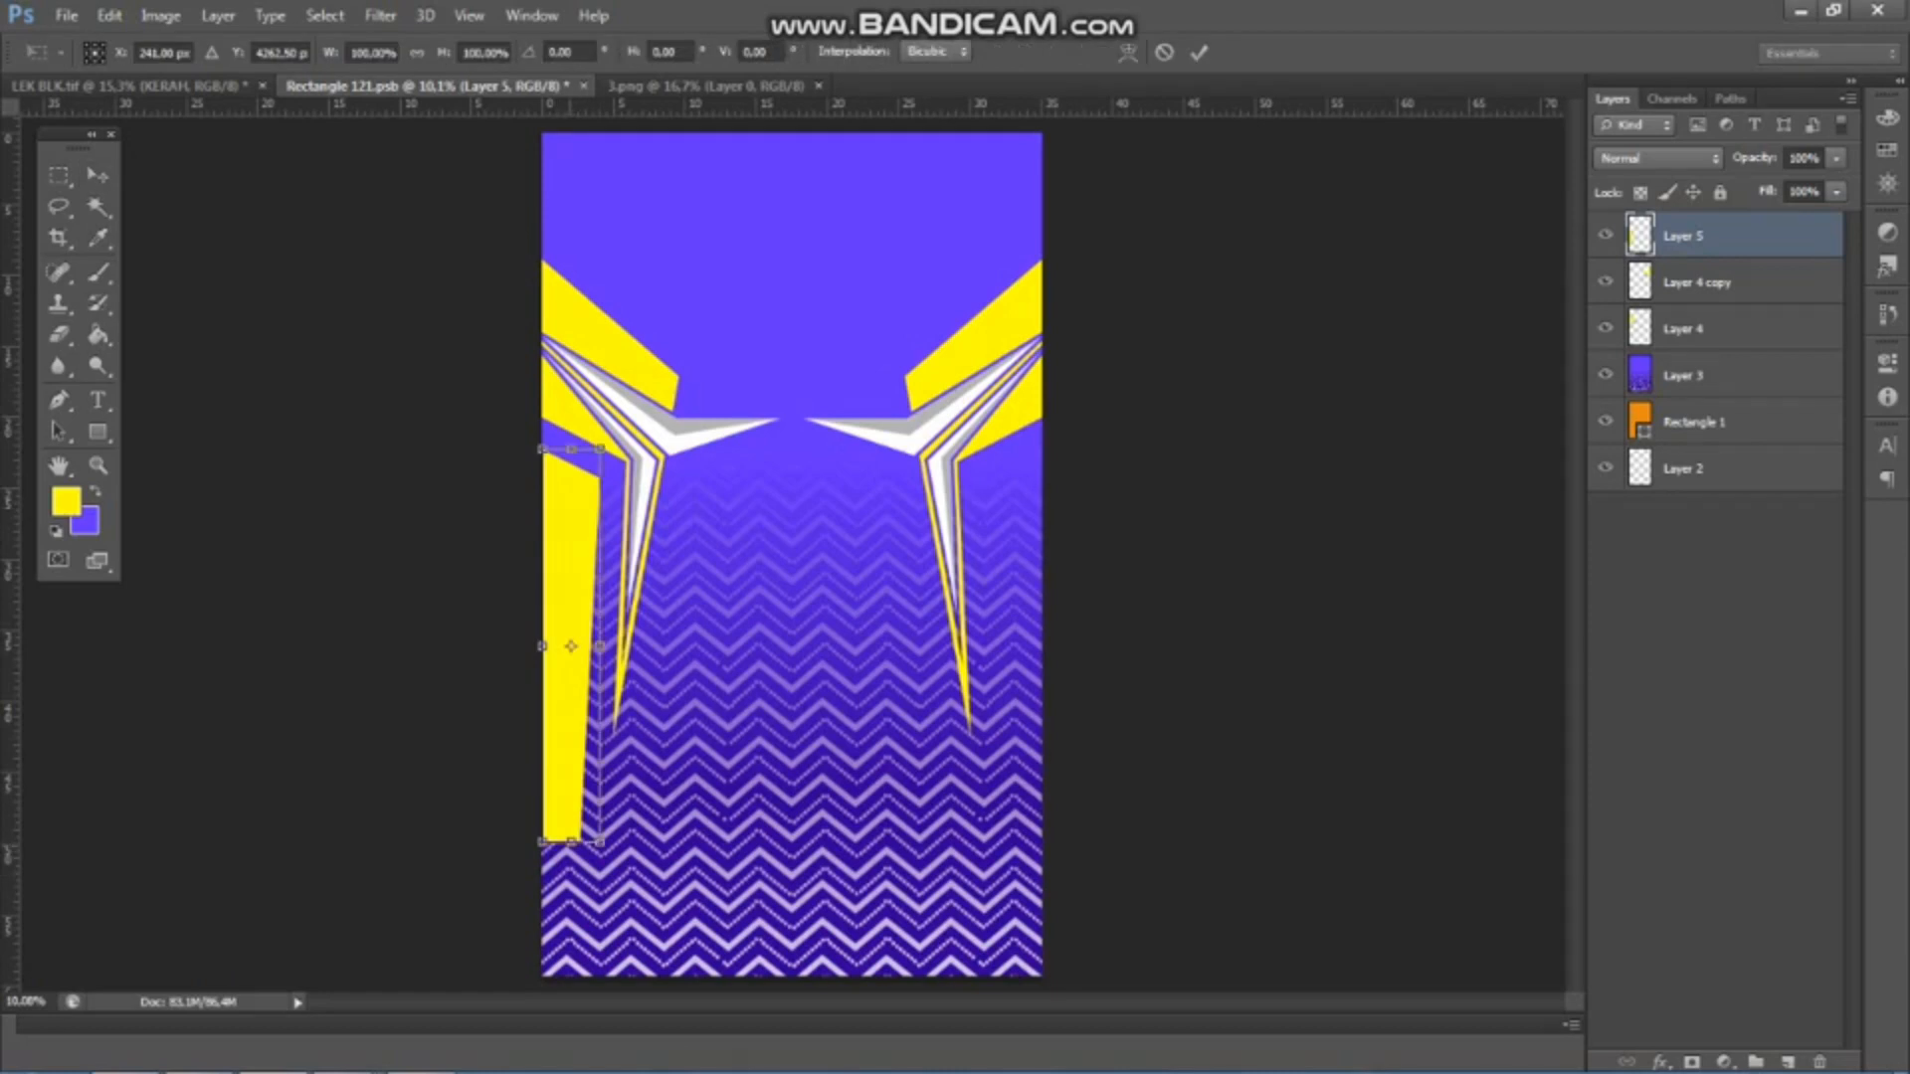
{"action": "left_click_drag", "start_coordinate": [571, 842], "coordinate": [571, 975]}
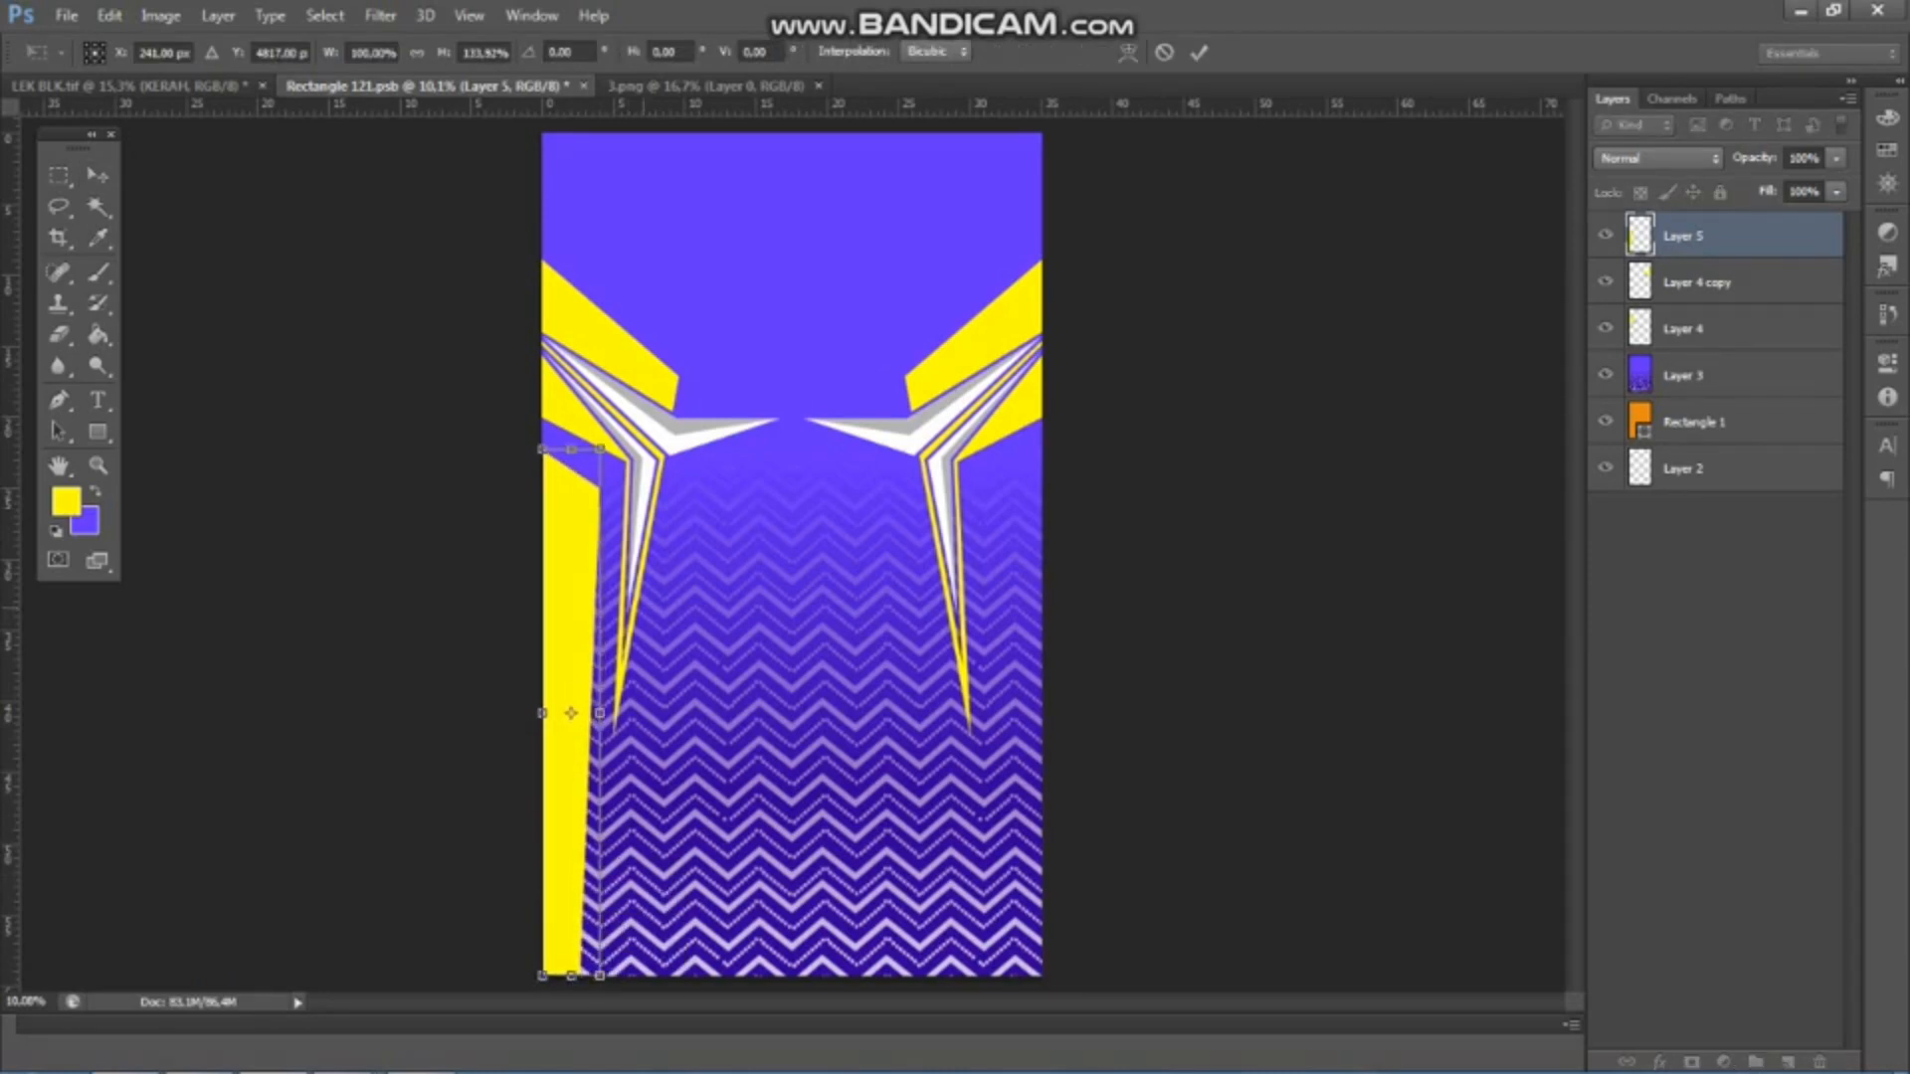
- Widen the yellow side panel to about 120% and extend its top to about 138% height, just below the Layer 4 graphic
{"action": "scroll", "coordinate": [609, 666], "scroll_direction": "up", "scroll_amount": 3}
{"action": "left_click_drag", "start_coordinate": [600, 713], "coordinate": [611, 716]}
{"action": "scroll", "coordinate": [562, 396], "scroll_direction": "up", "scroll_amount": 6}
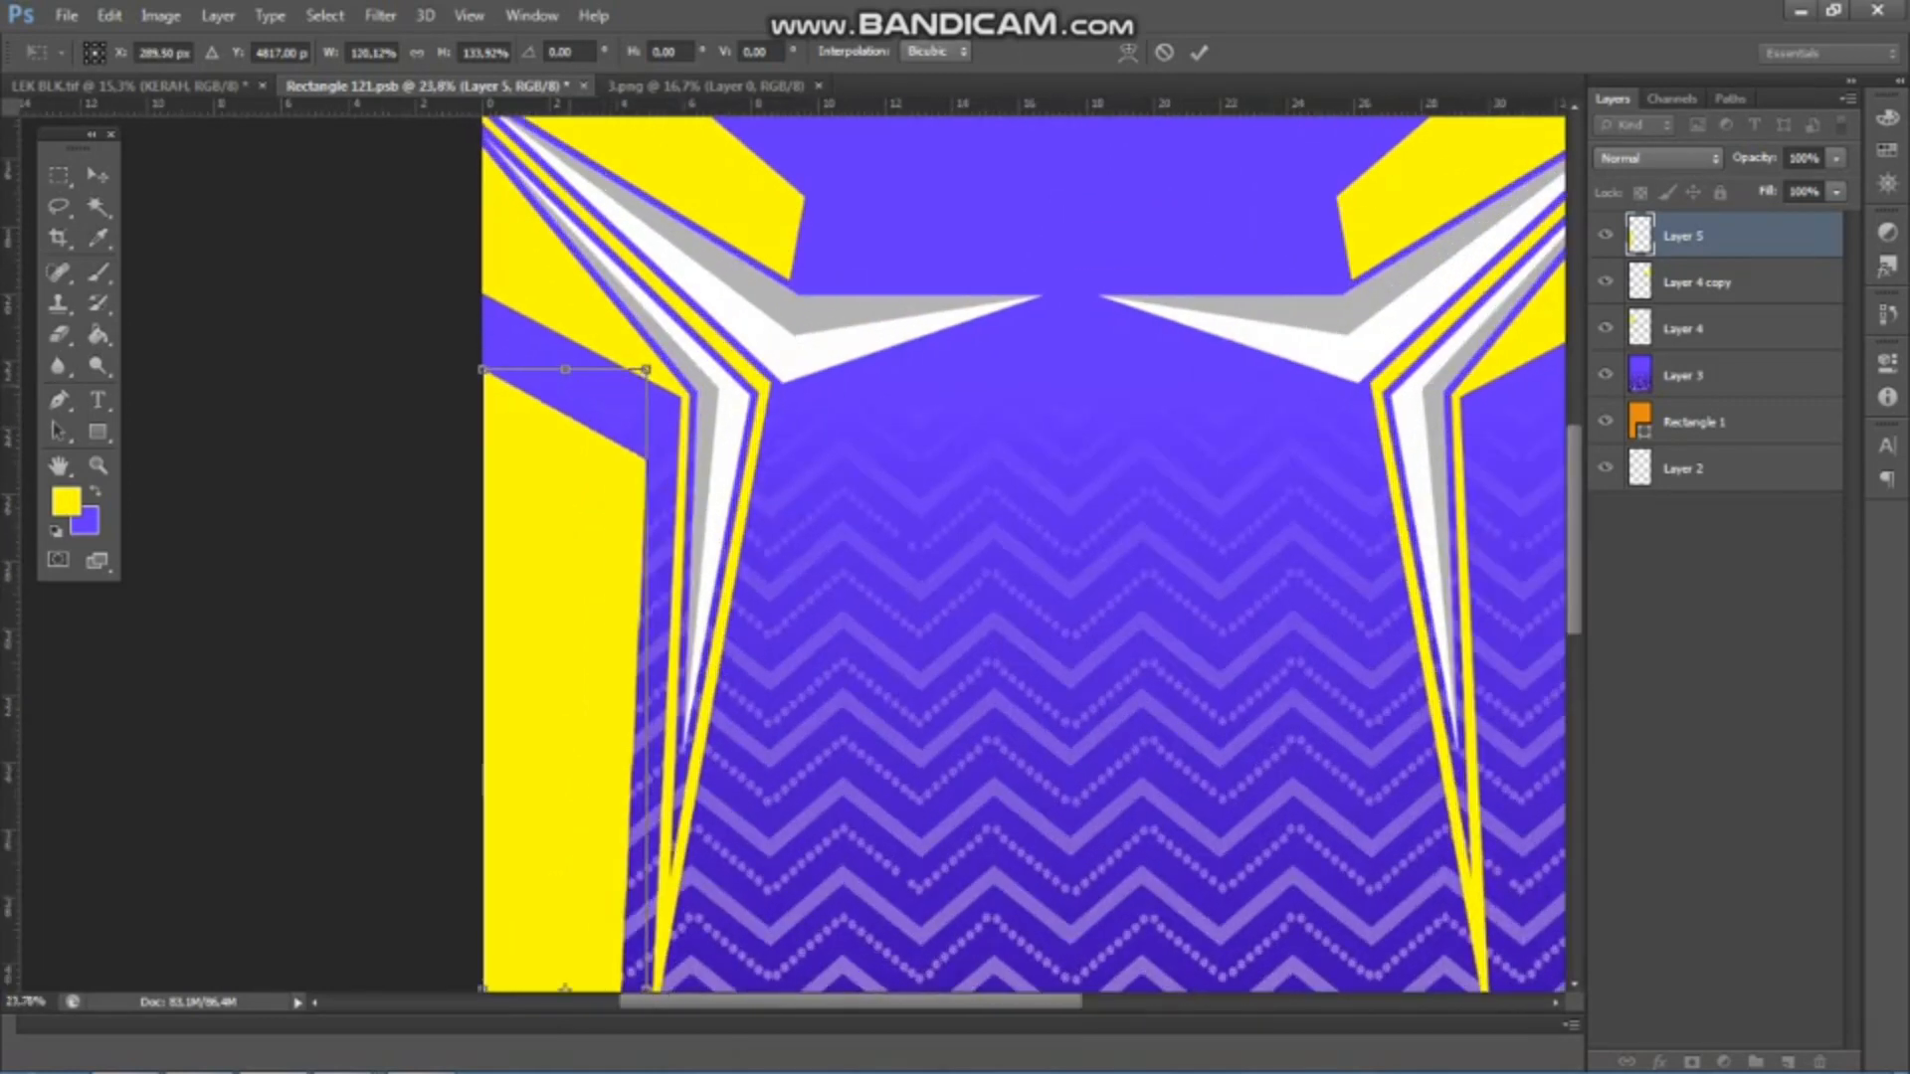
{"action": "left_click_drag", "start_coordinate": [564, 370], "coordinate": [564, 340]}
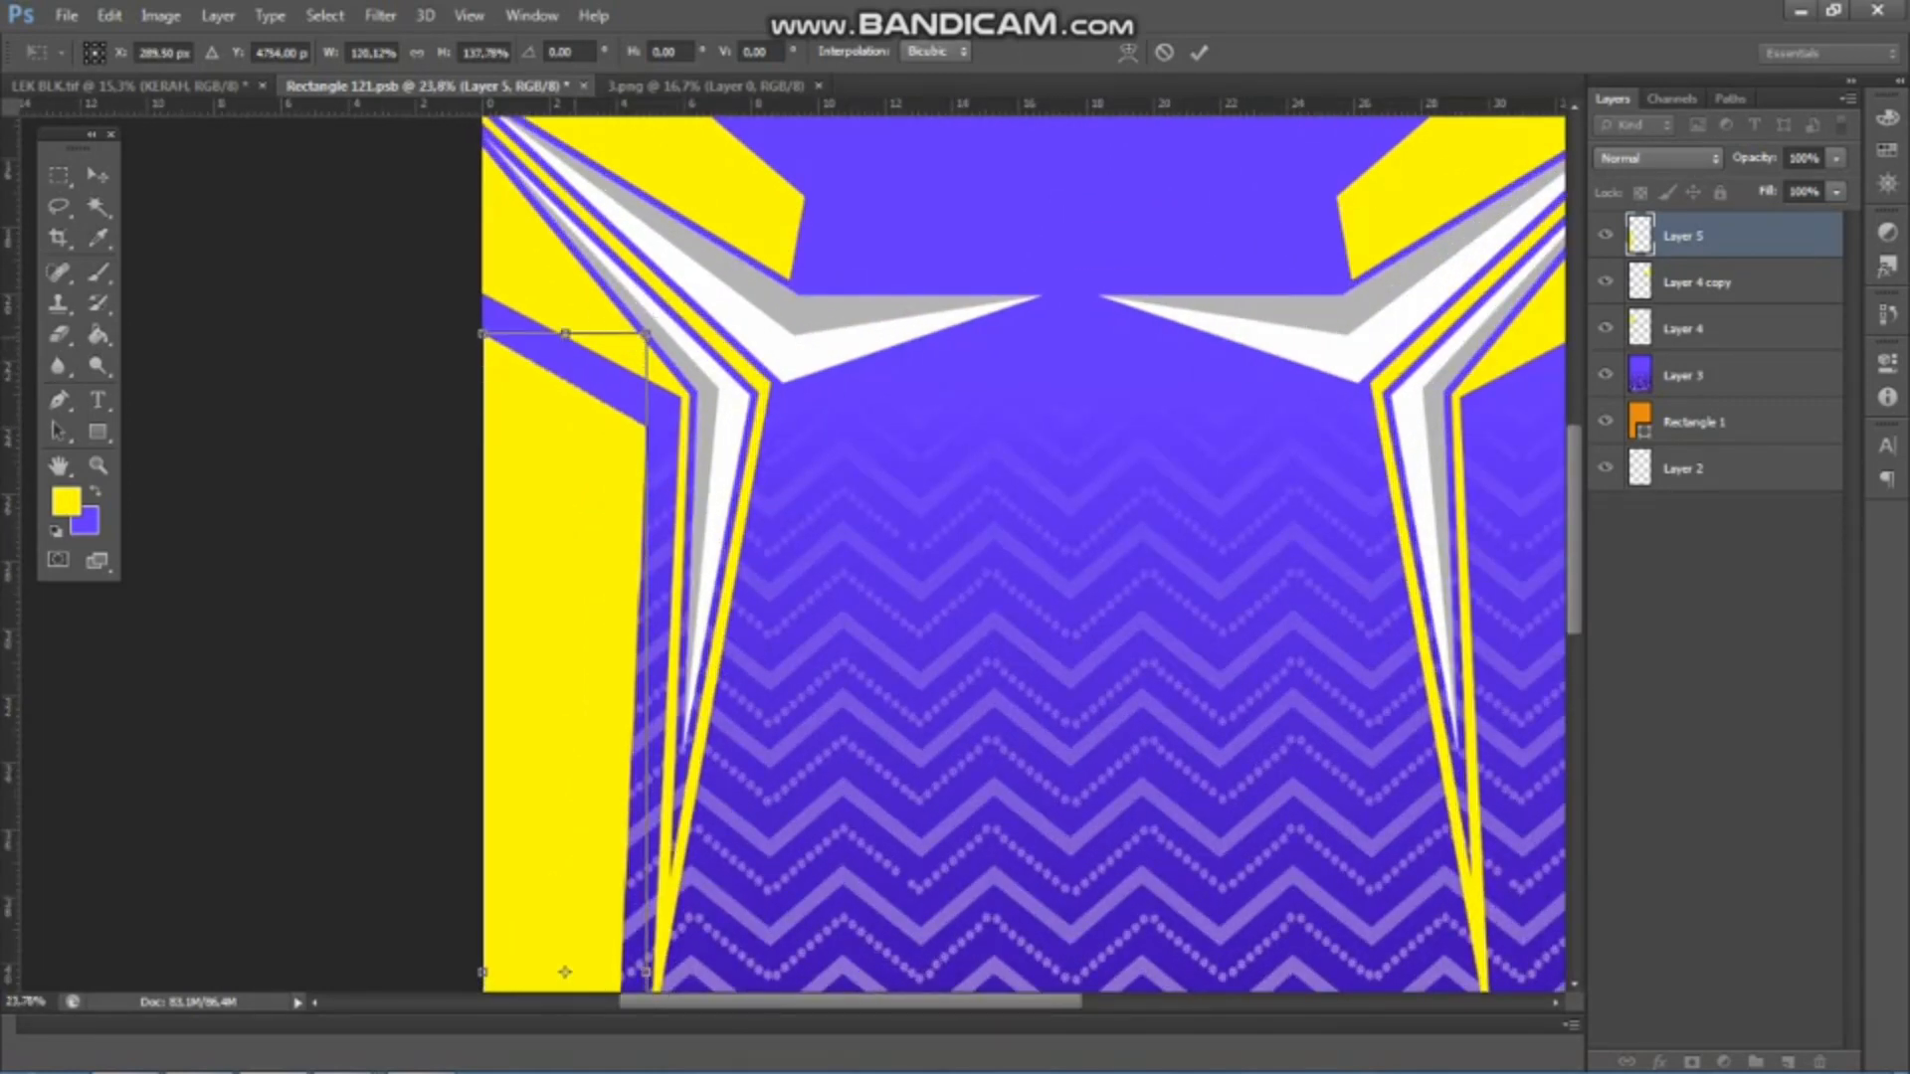
{"action": "scroll", "coordinate": [617, 408], "scroll_direction": "down", "scroll_amount": 3}
{"action": "scroll", "coordinate": [581, 794], "scroll_direction": "down", "scroll_amount": 1}
- Save Rectangle 121.psb with the transformation applied and check the yellow side panel on the jersey mockup
{"action": "key", "text": "ctrl+s"}
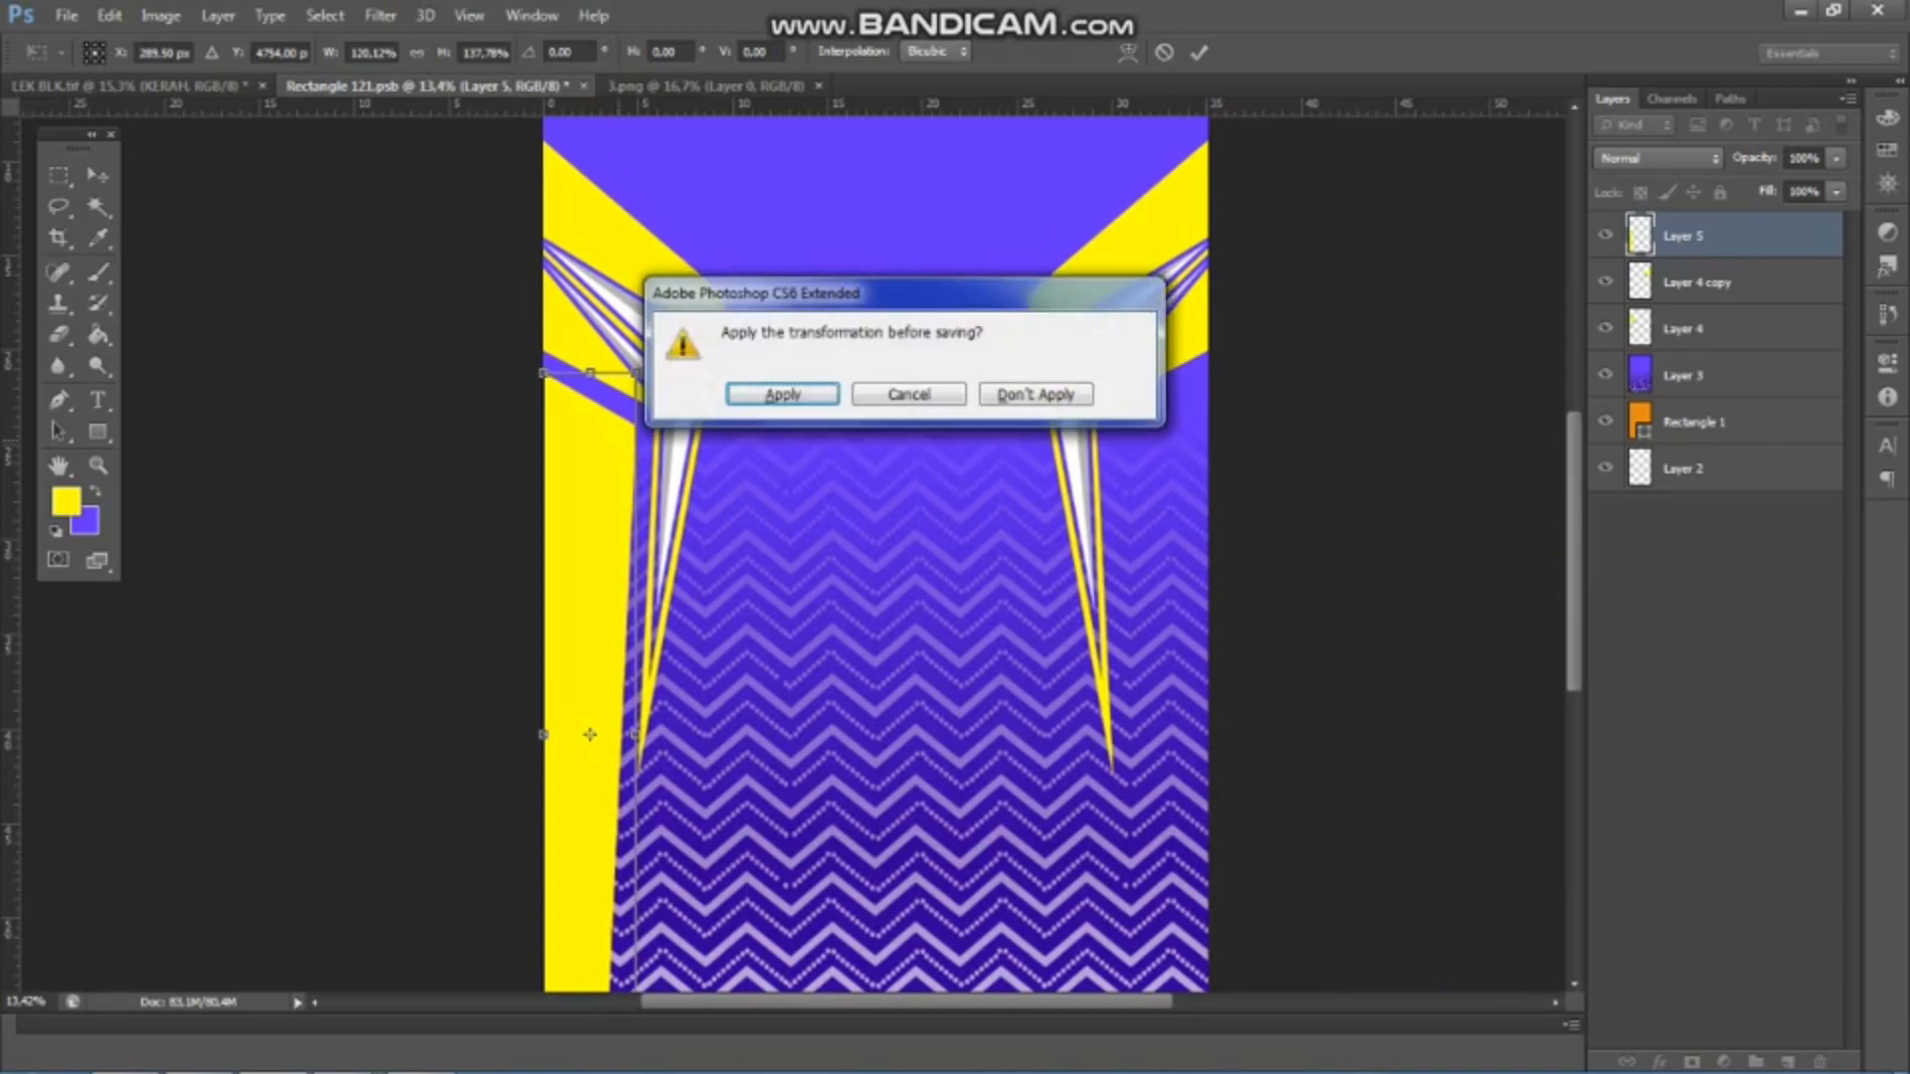
{"action": "key", "text": "Return"}
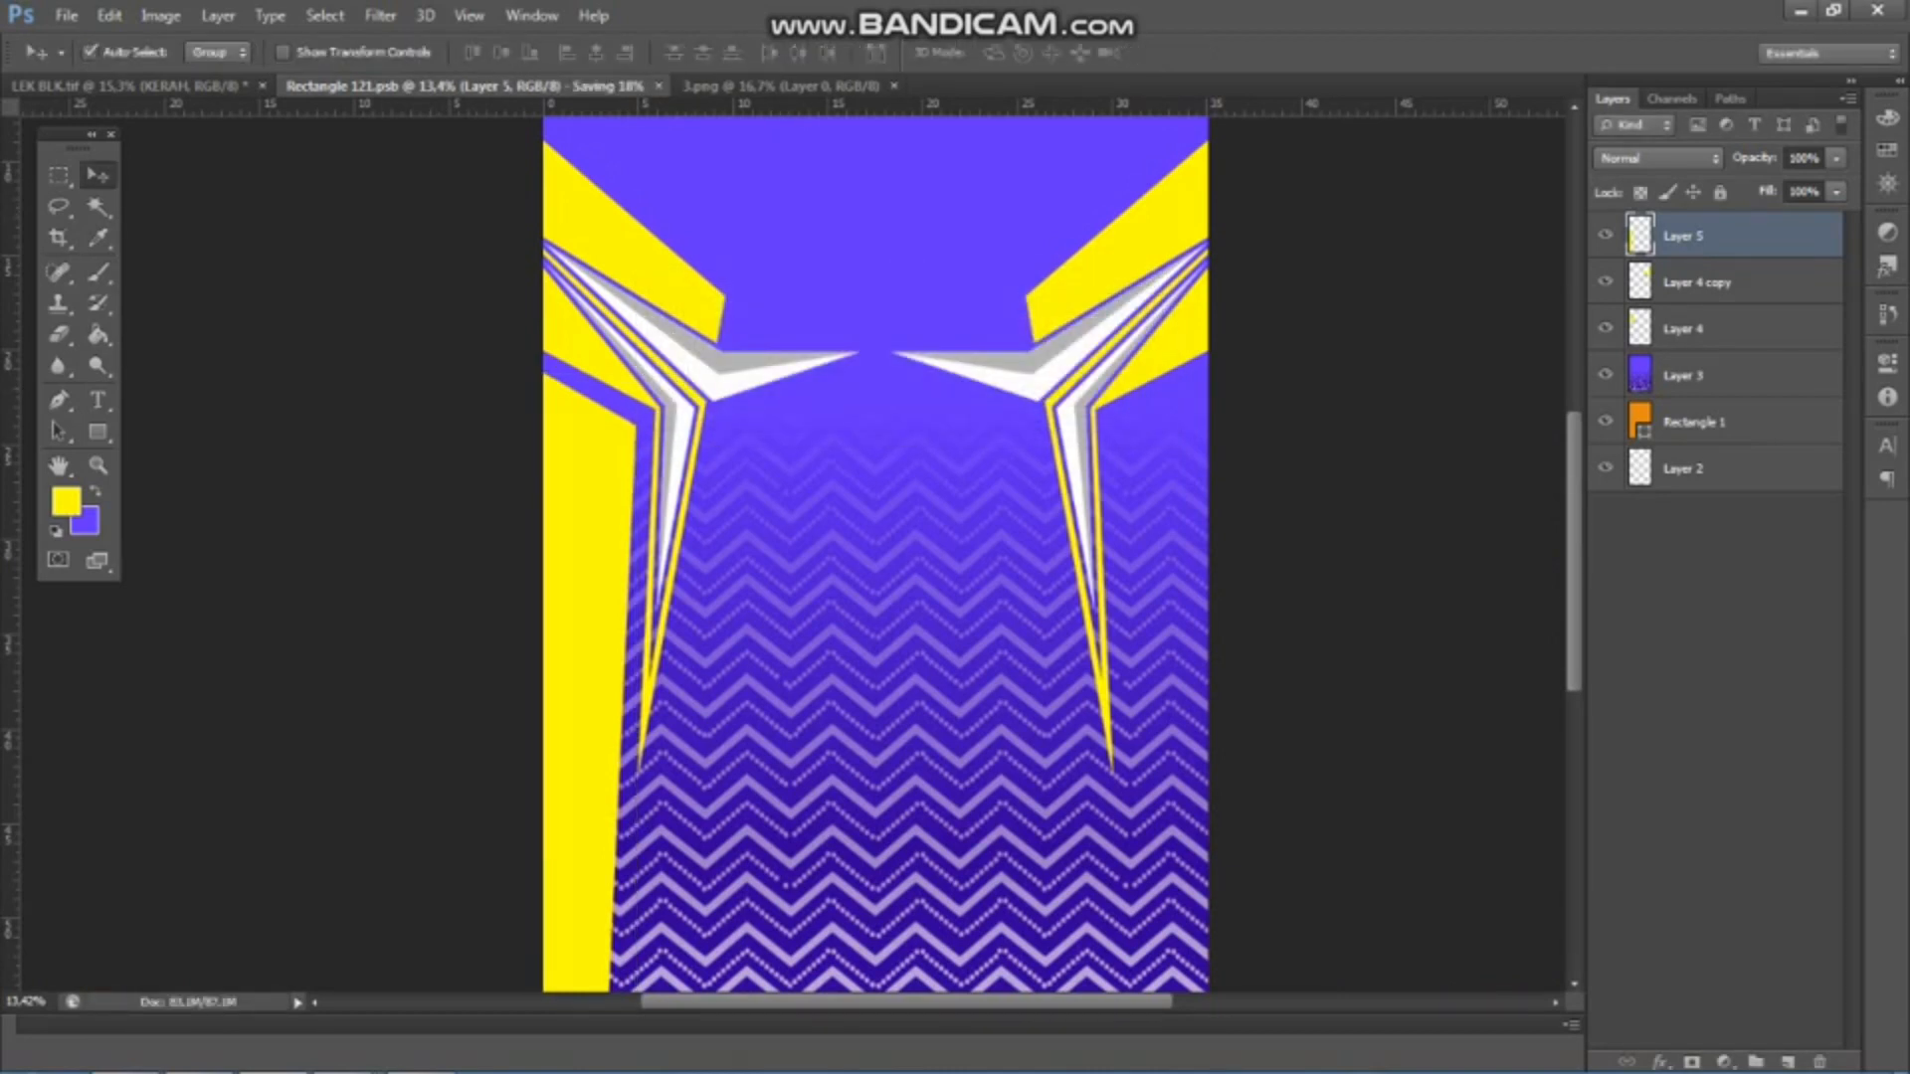
{"action": "left_click", "coordinate": [130, 87]}
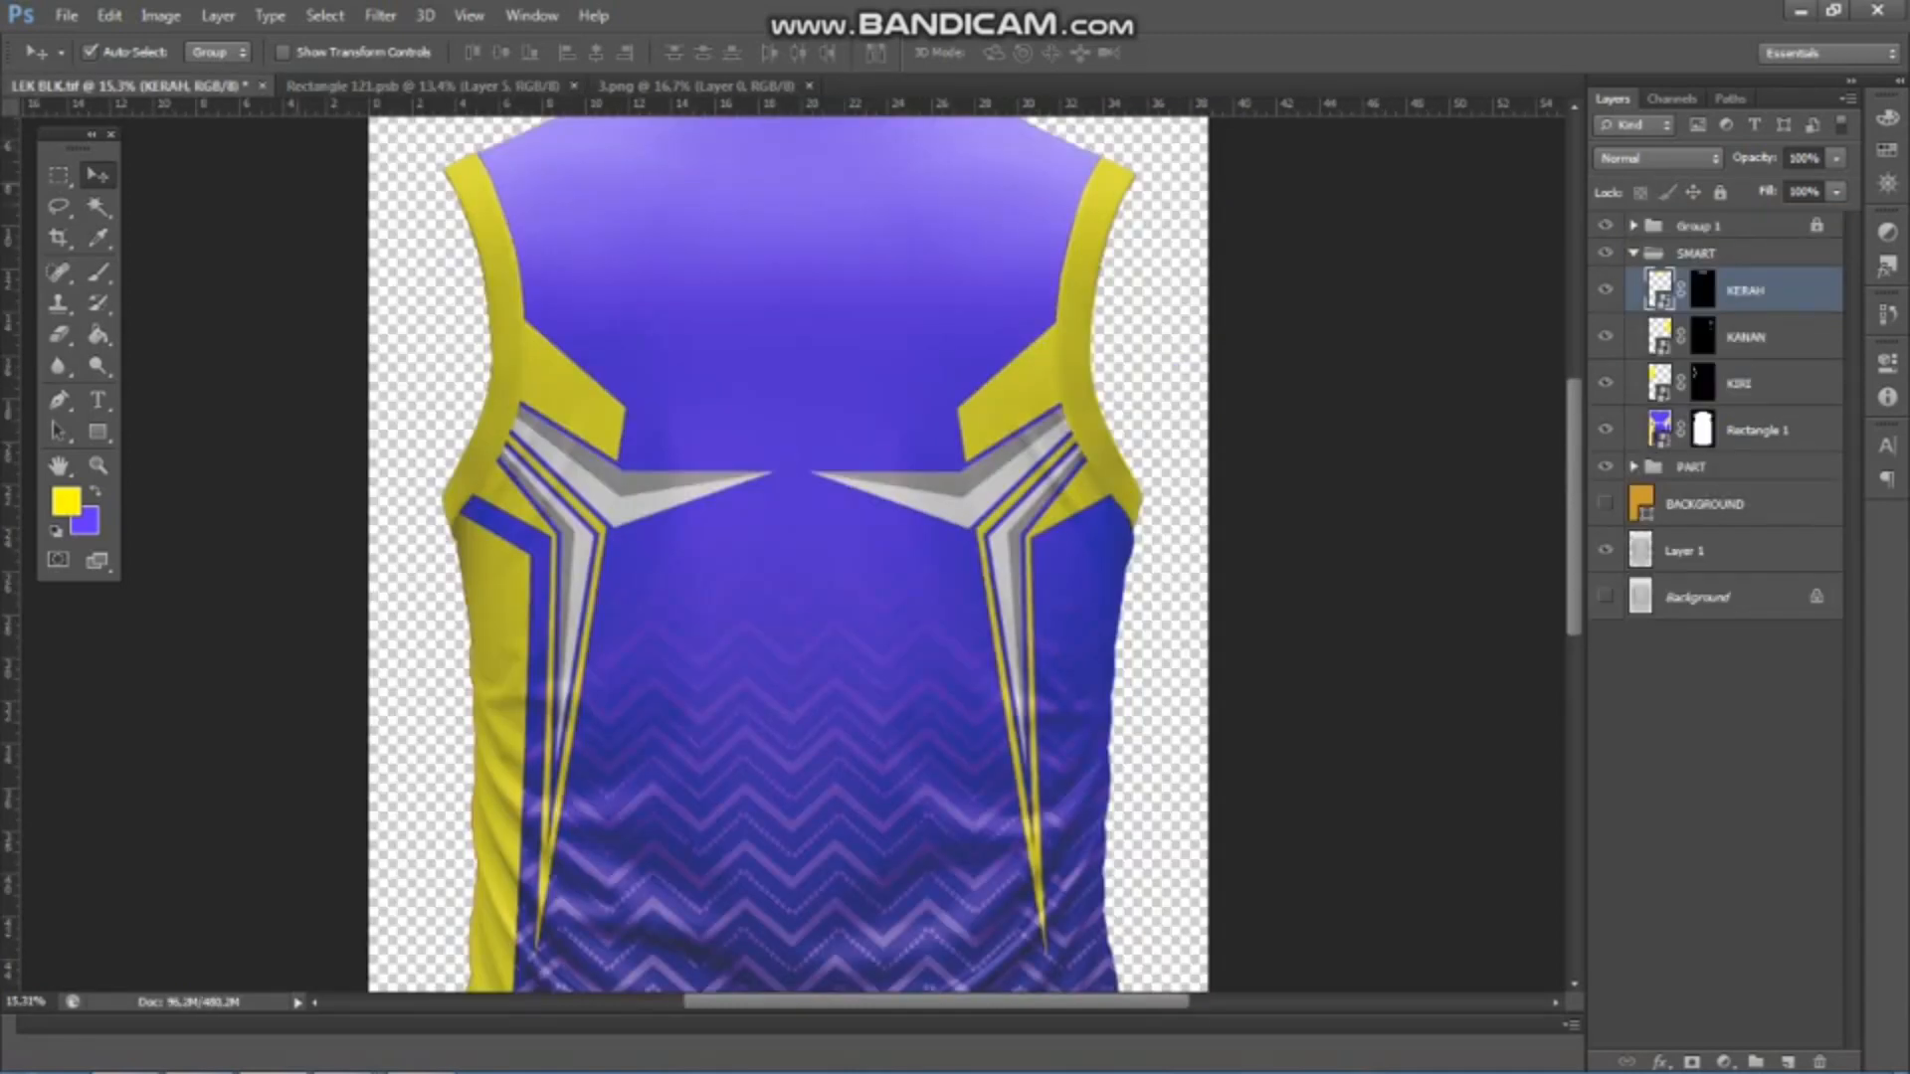
{"action": "scroll", "coordinate": [353, 287], "scroll_direction": "down", "scroll_amount": 2}
{"action": "scroll", "coordinate": [504, 552], "scroll_direction": "up", "scroll_amount": 3}
{"action": "scroll", "coordinate": [504, 553], "scroll_direction": "down", "scroll_amount": 4}
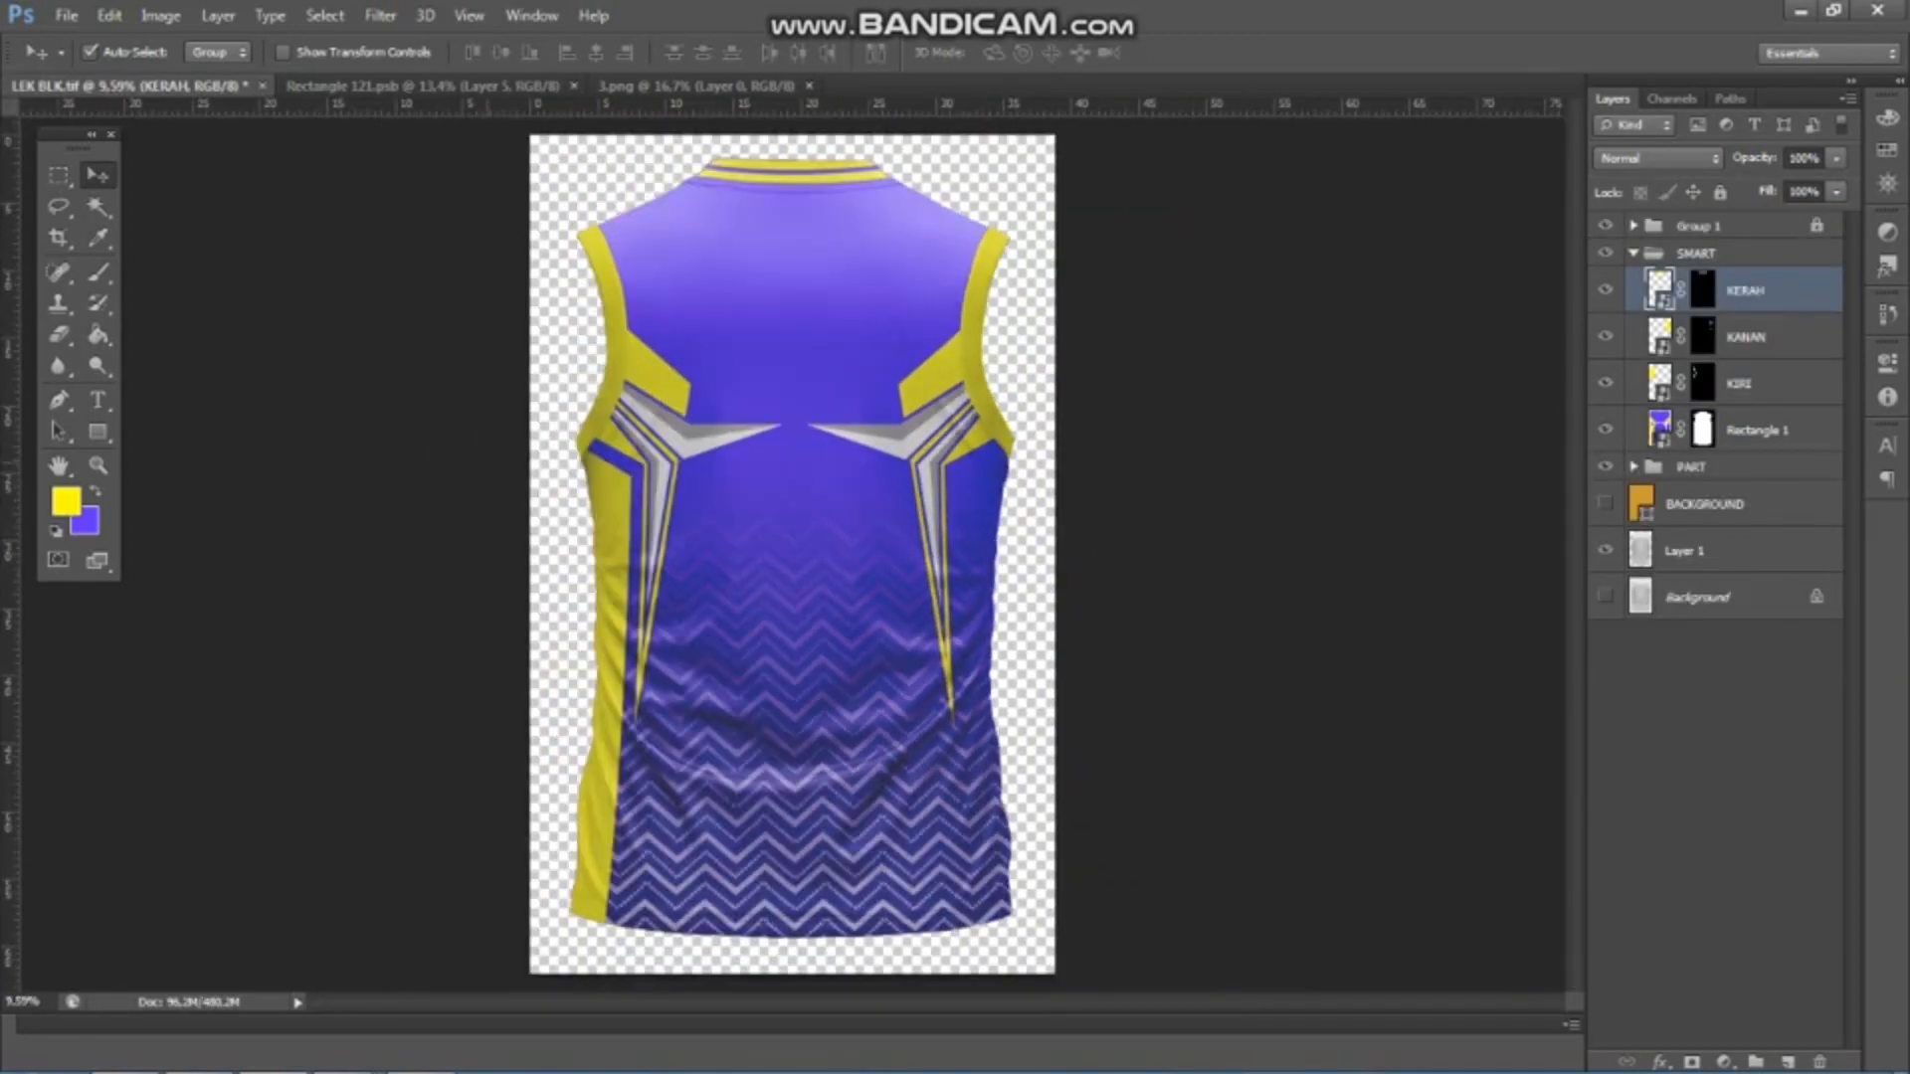
{"action": "scroll", "coordinate": [512, 550], "scroll_direction": "up", "scroll_amount": 2}
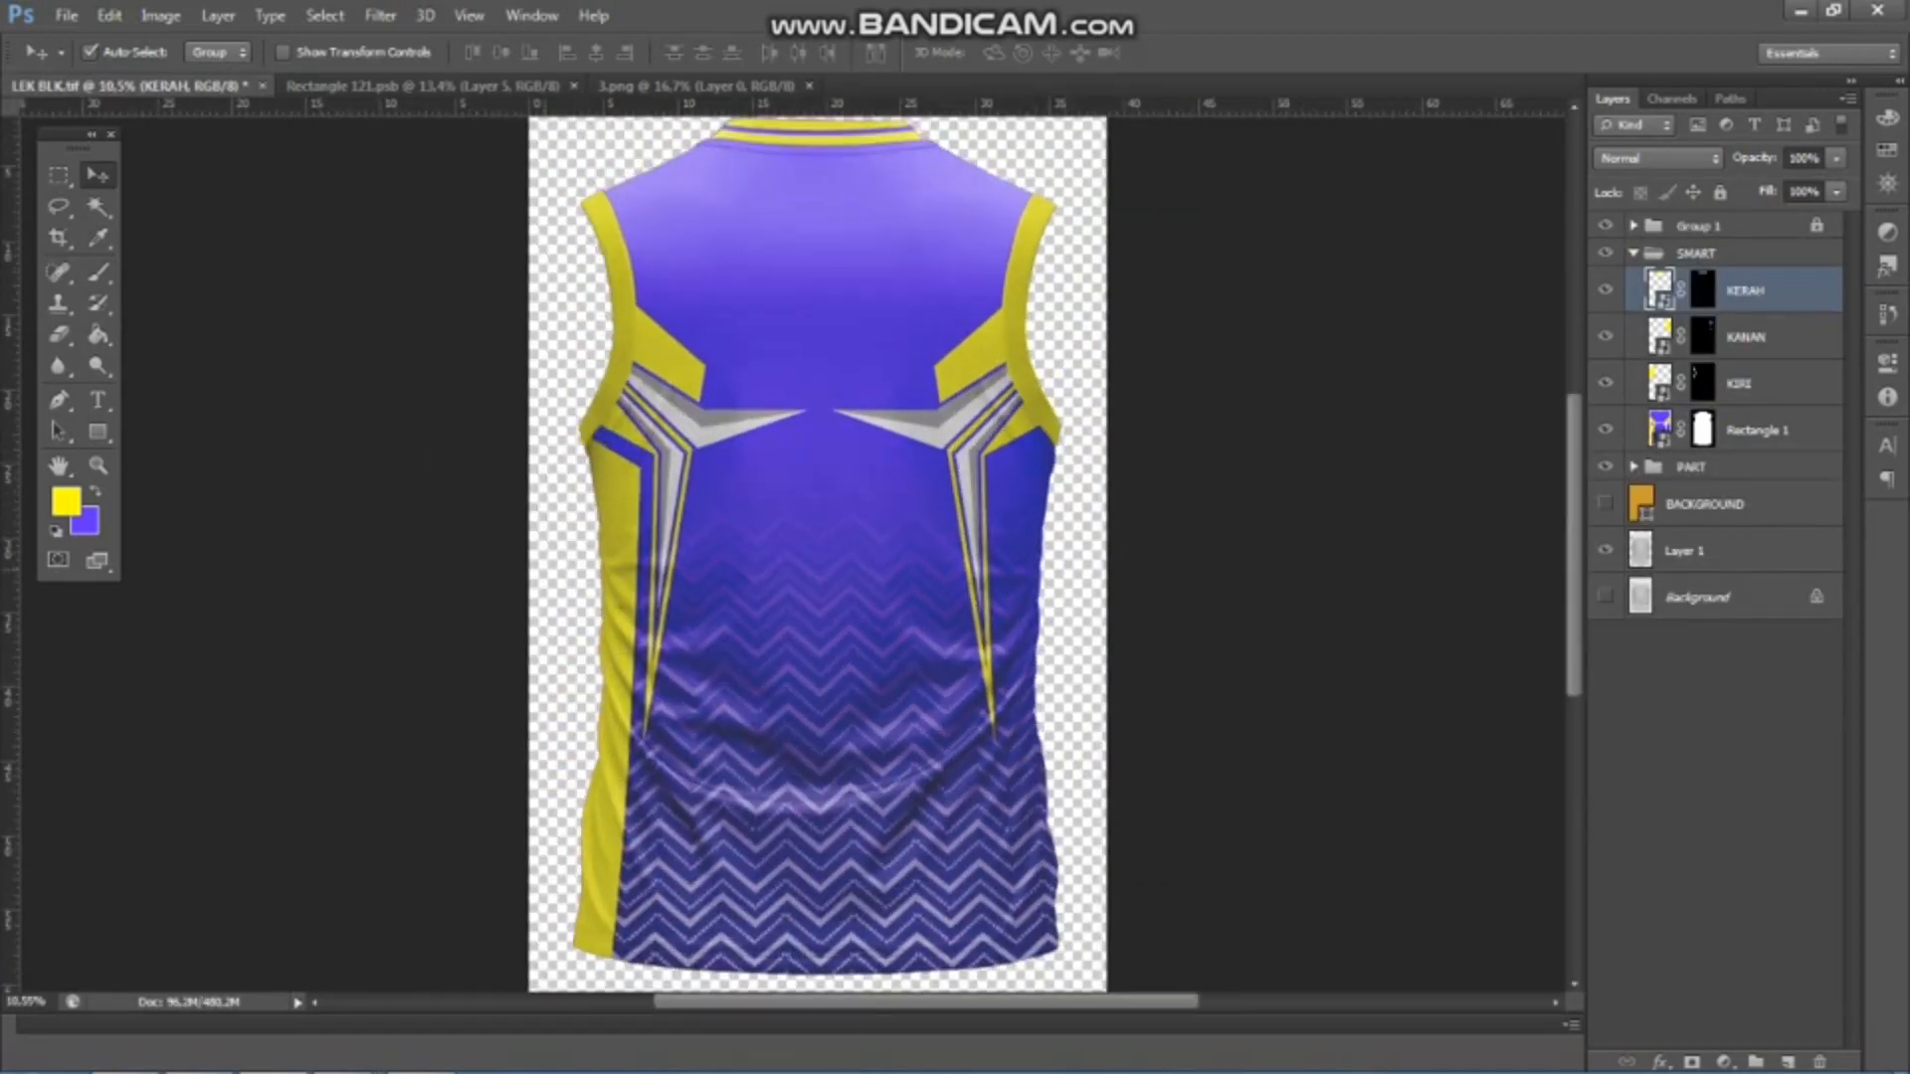
{"action": "scroll", "coordinate": [512, 550], "scroll_direction": "down", "scroll_amount": 2}
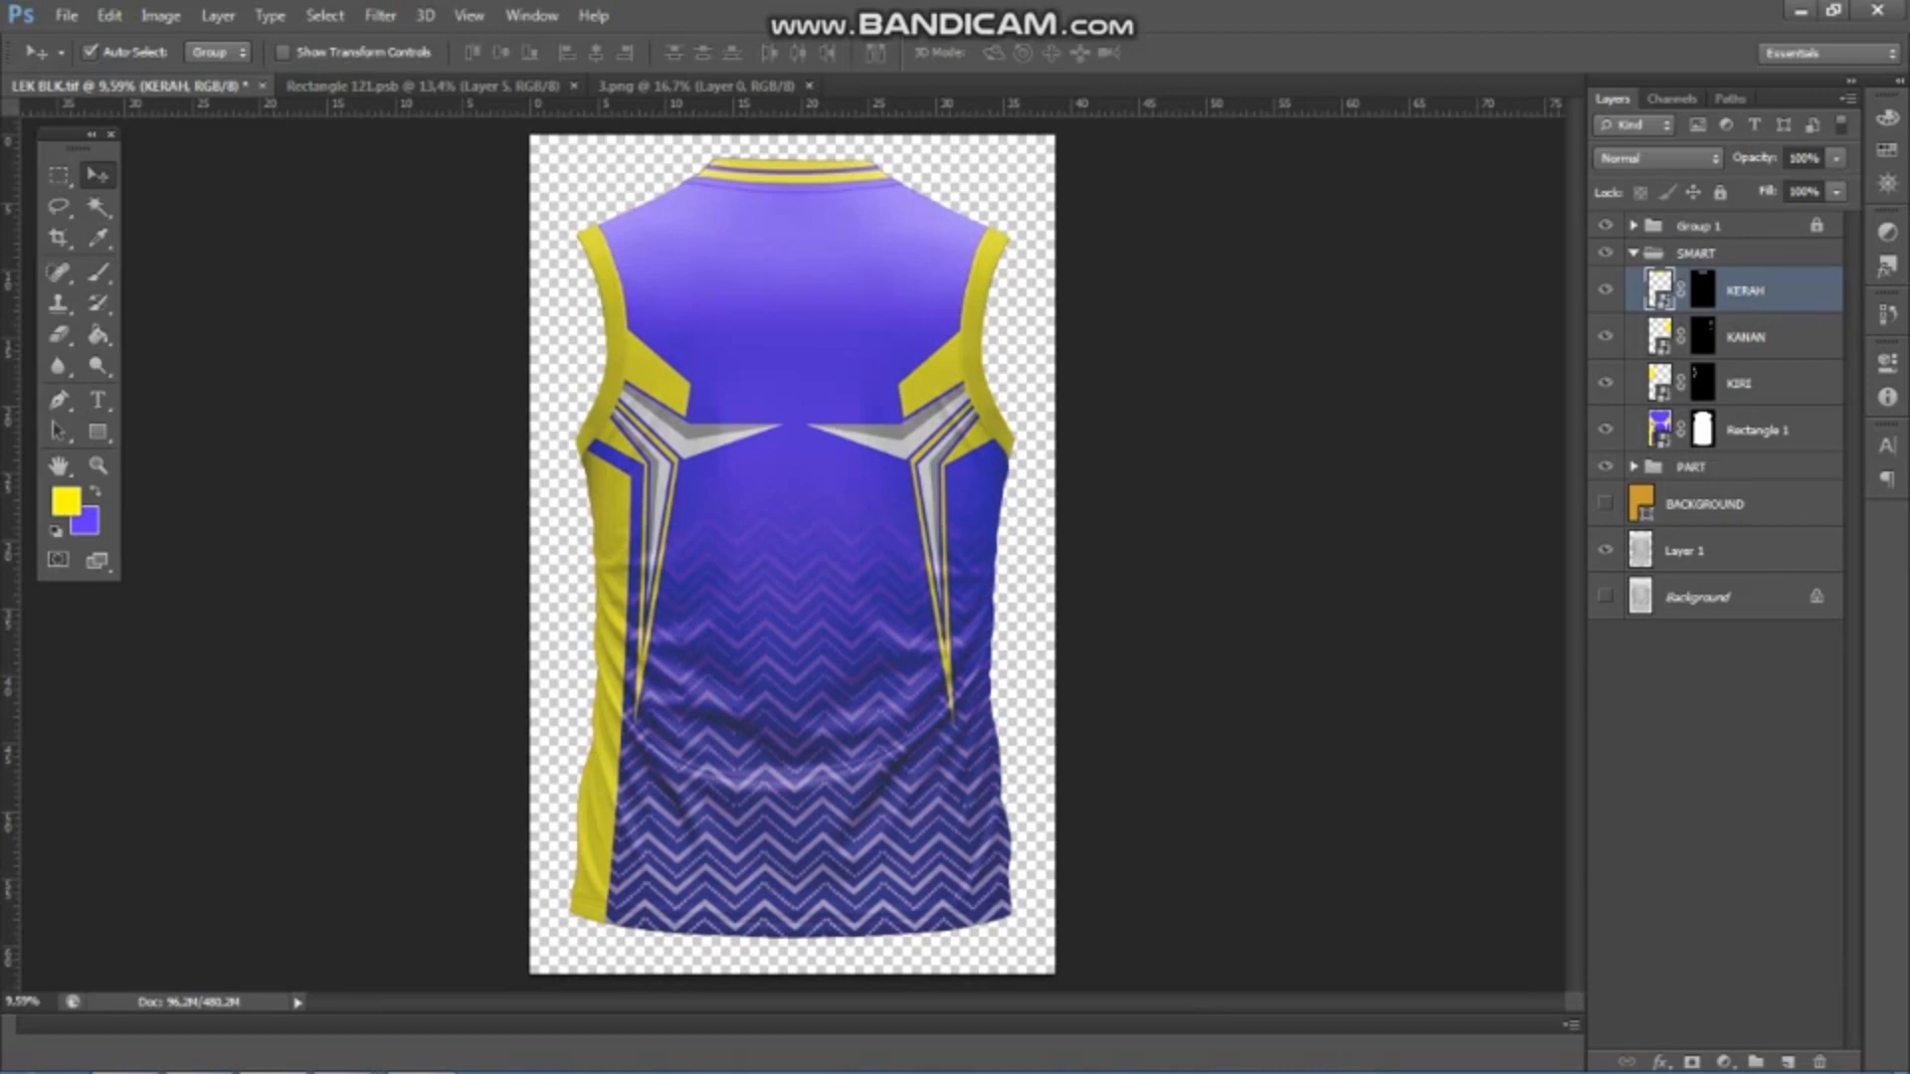
- Warp the Rectangle 1 smart object with its mask unlinked, pulling its lower-left corner outward beyond the canvas edge
{"action": "key", "text": "ctrl+t"}
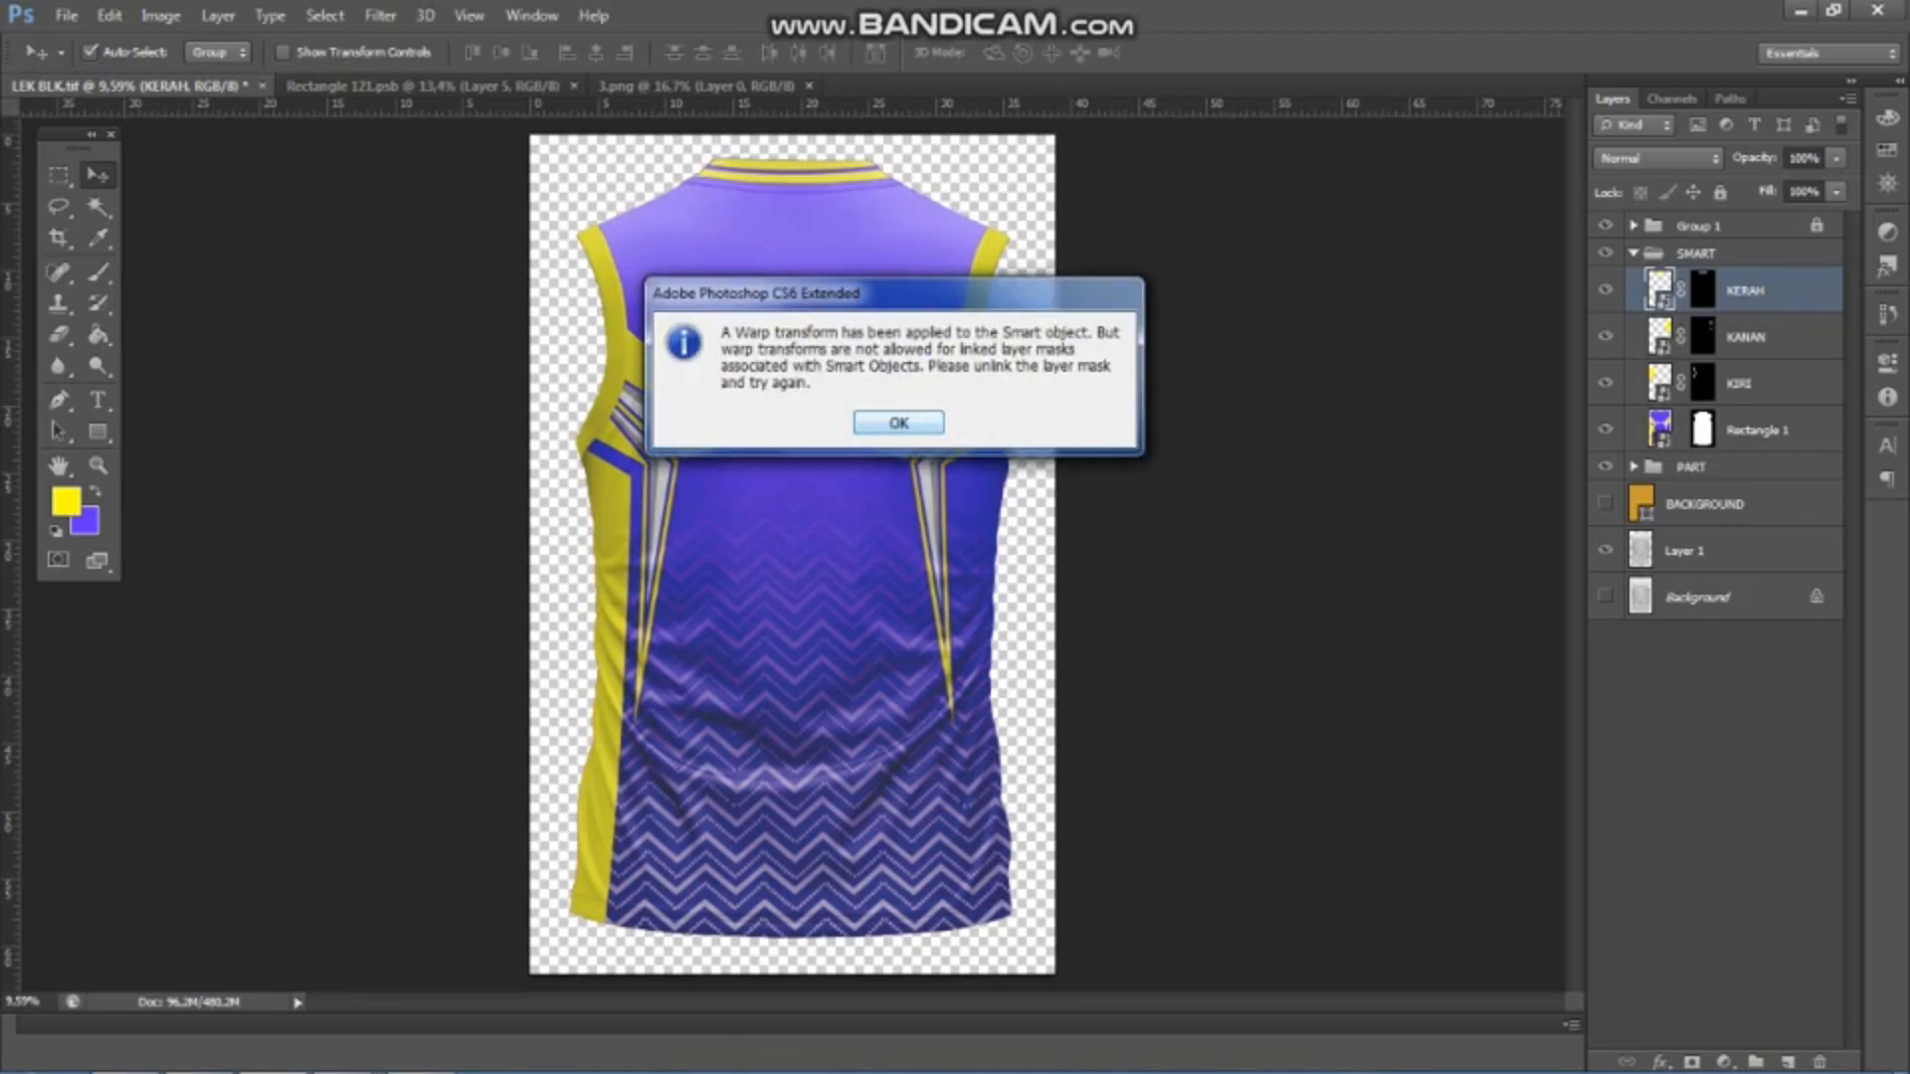
{"action": "left_click", "coordinate": [898, 423]}
{"action": "left_click", "coordinate": [1758, 429]}
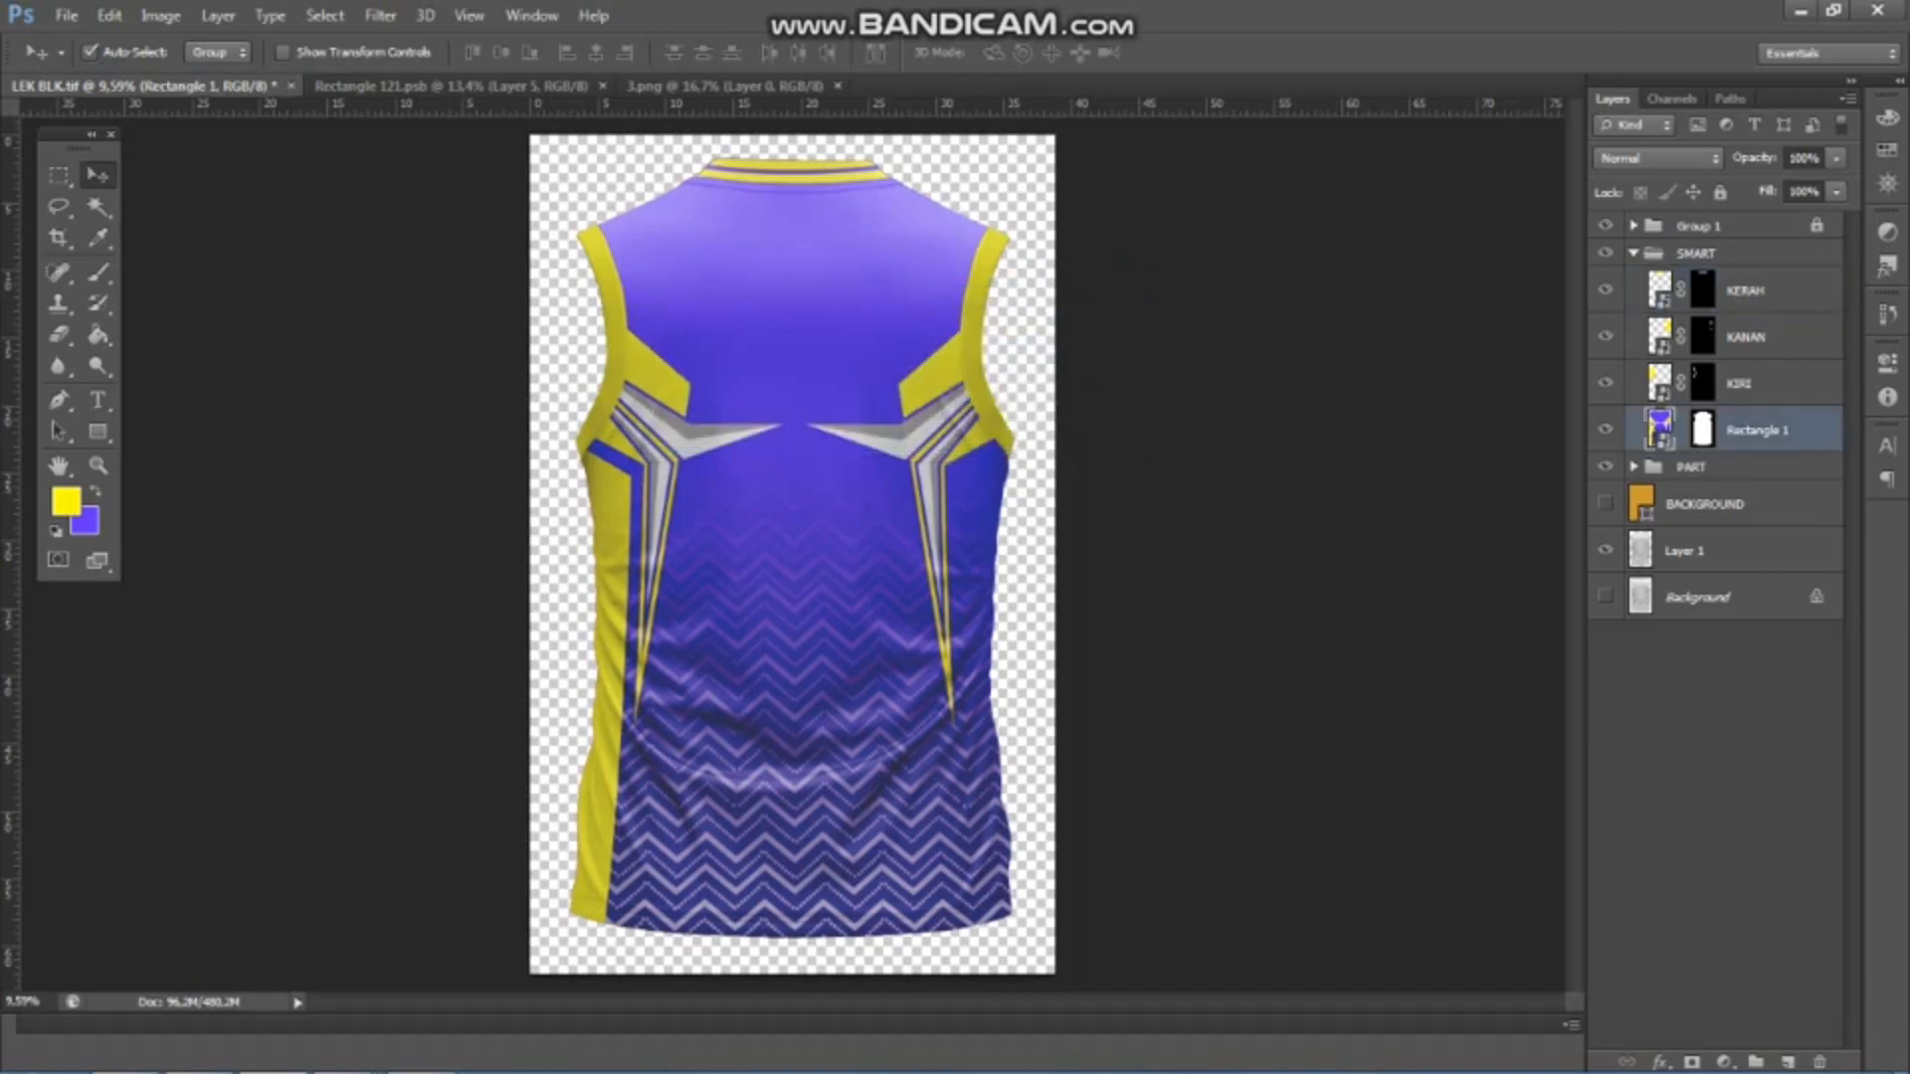
{"action": "key", "text": "ctrl+t"}
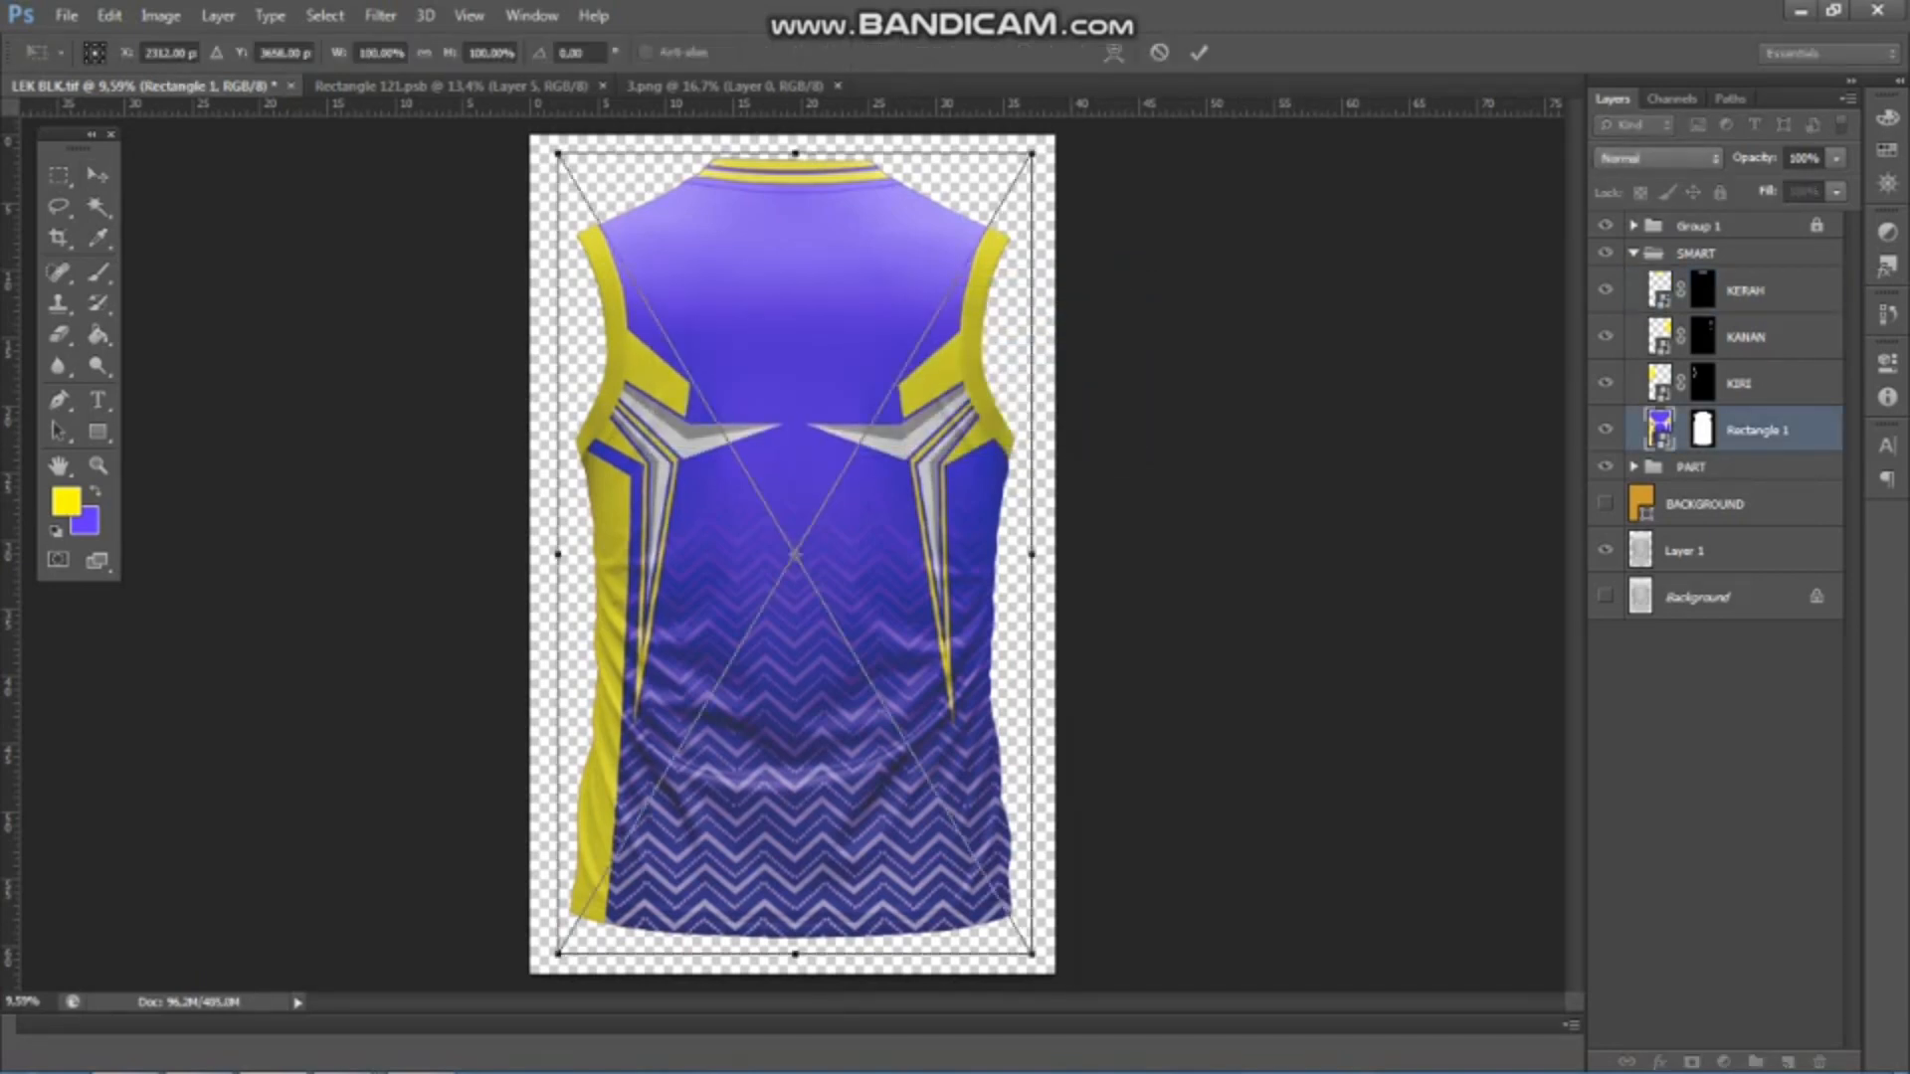
{"action": "left_click", "coordinate": [1114, 53]}
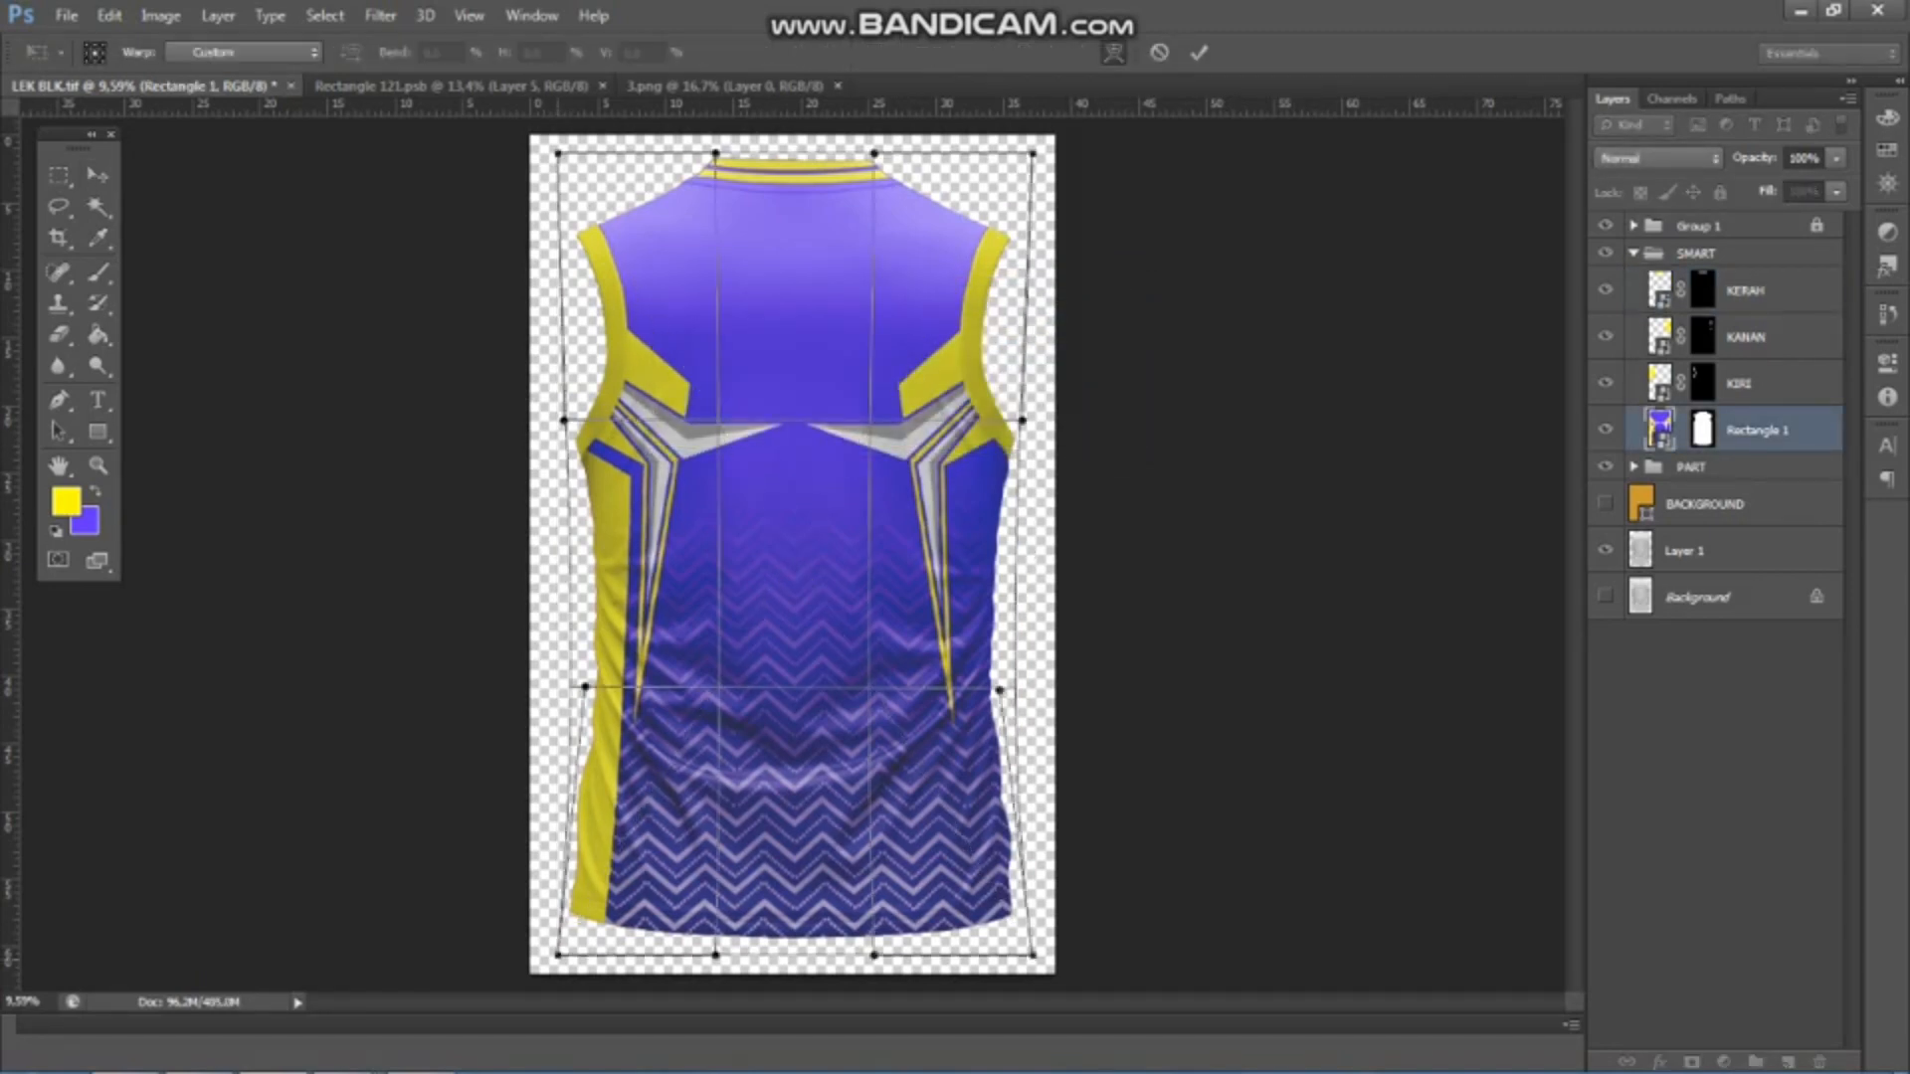
{"action": "left_click_drag", "start_coordinate": [558, 955], "coordinate": [450, 952]}
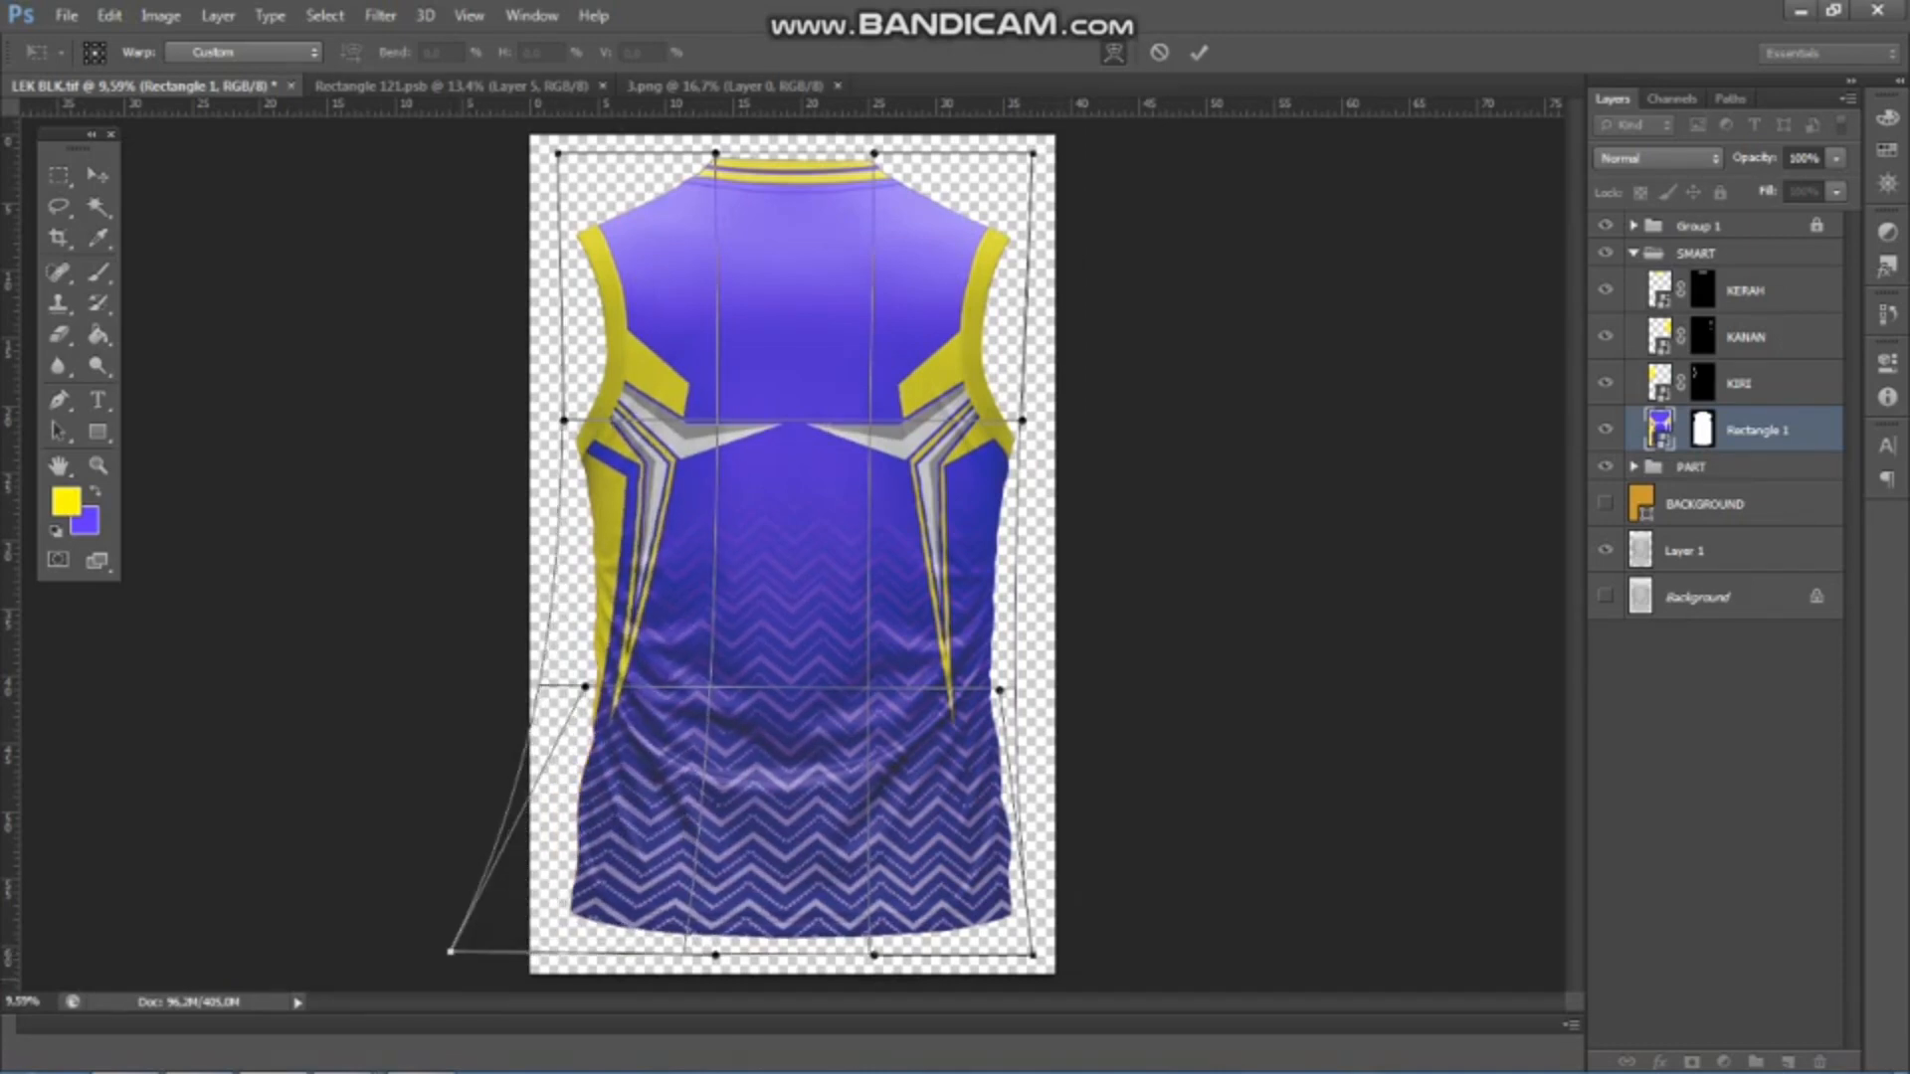
- Pull the lower-right warp corner outward to about X 41.3 cm, Y 60.7 cm, apply the warp, and relink the Rectangle 1 mask
{"action": "left_click_drag", "start_coordinate": [1034, 955], "coordinate": [1090, 956]}
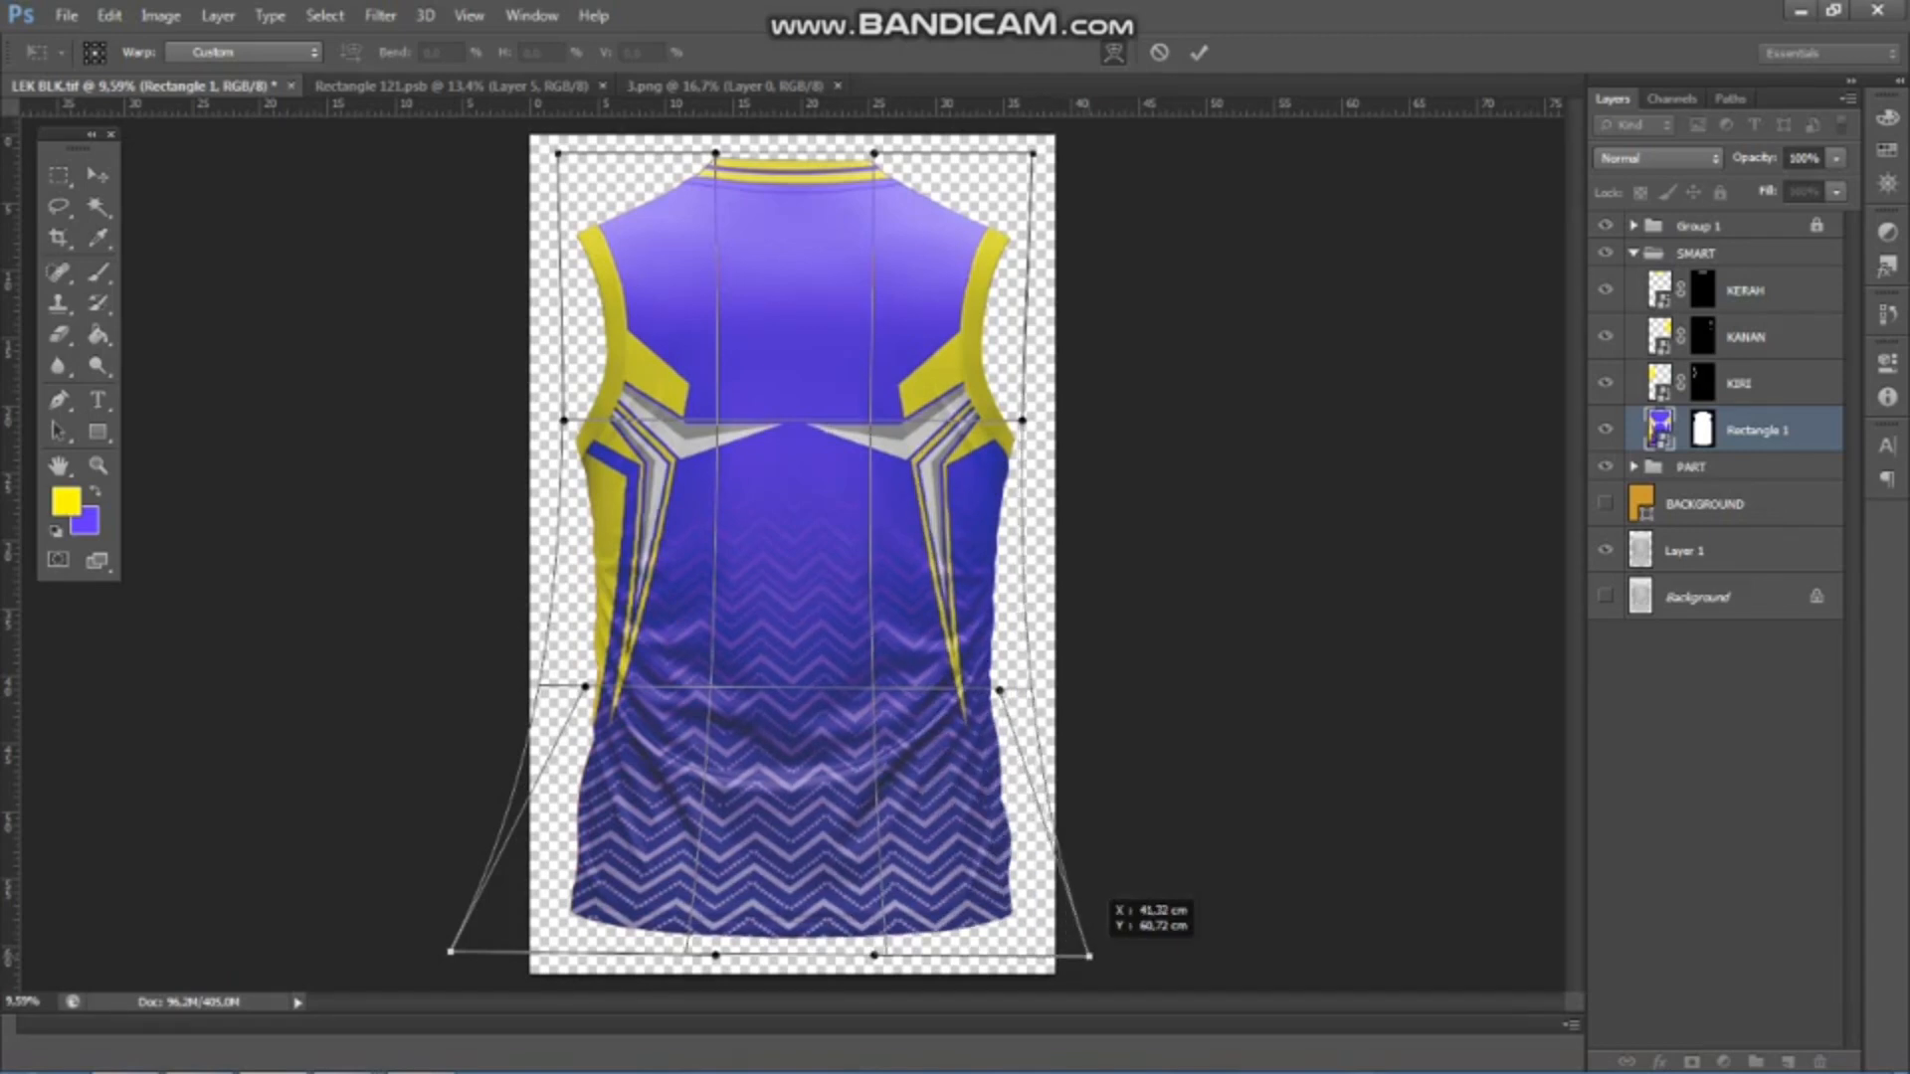
{"action": "left_click_drag", "start_coordinate": [1089, 956], "coordinate": [1091, 956]}
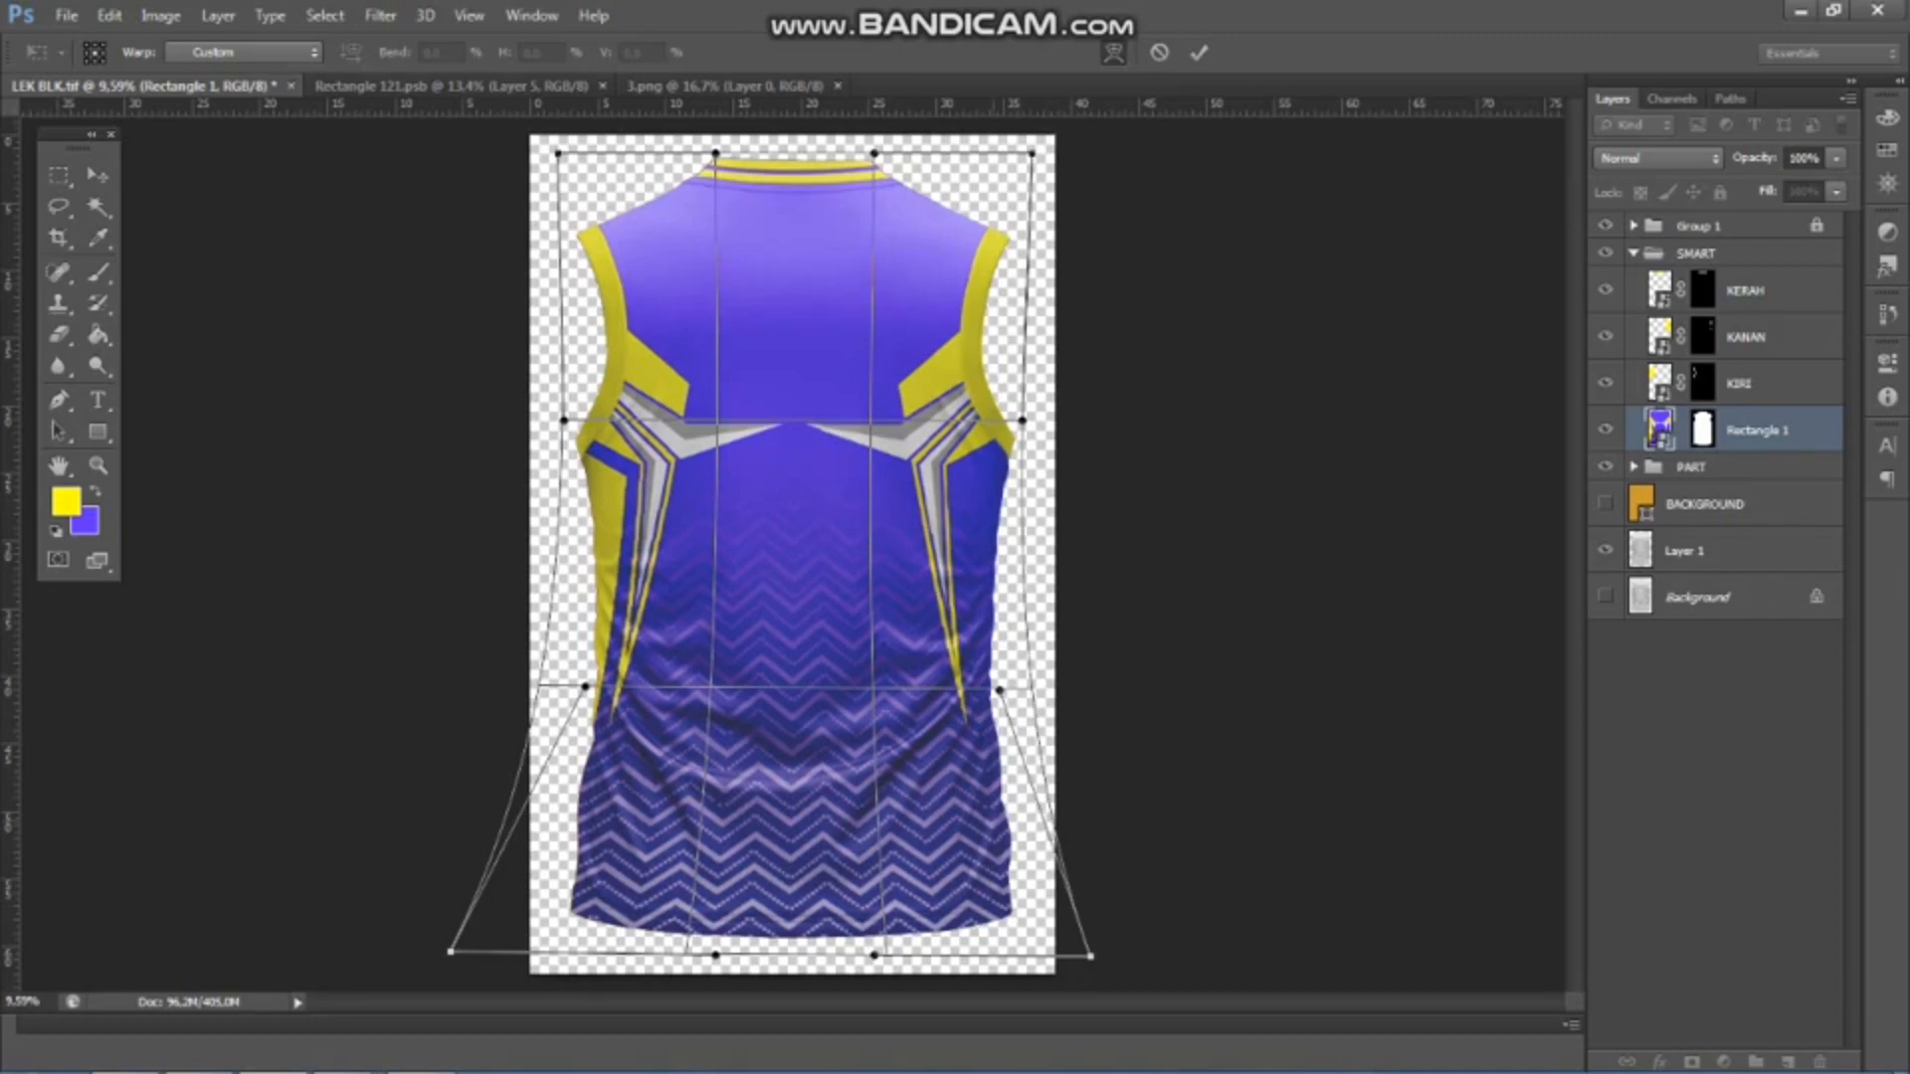
{"action": "key", "text": "Return"}
{"action": "key", "text": "Return"}
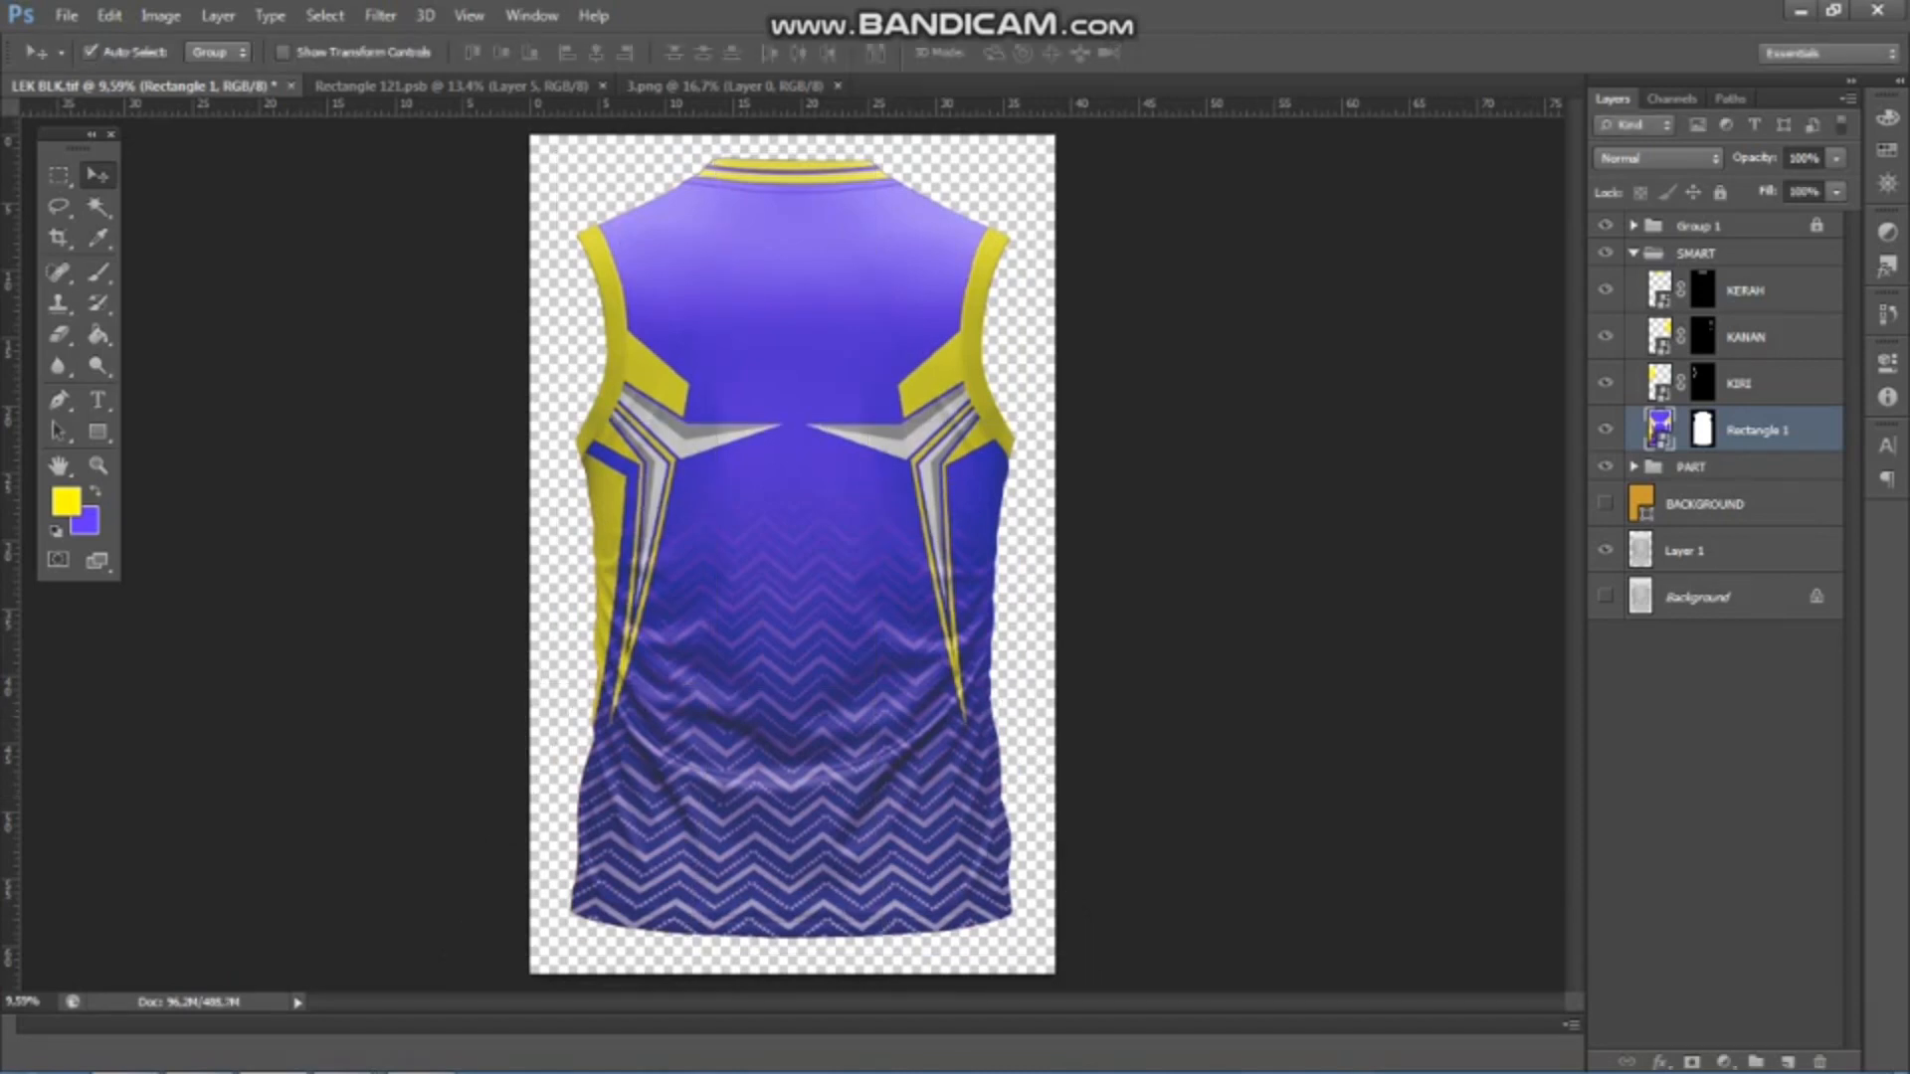
{"action": "left_click", "coordinate": [1680, 430]}
- Duplicate the Layer 5 side panel in Rectangle 121.psb and move the copy toward the design's right side
{"action": "left_click", "coordinate": [453, 86]}
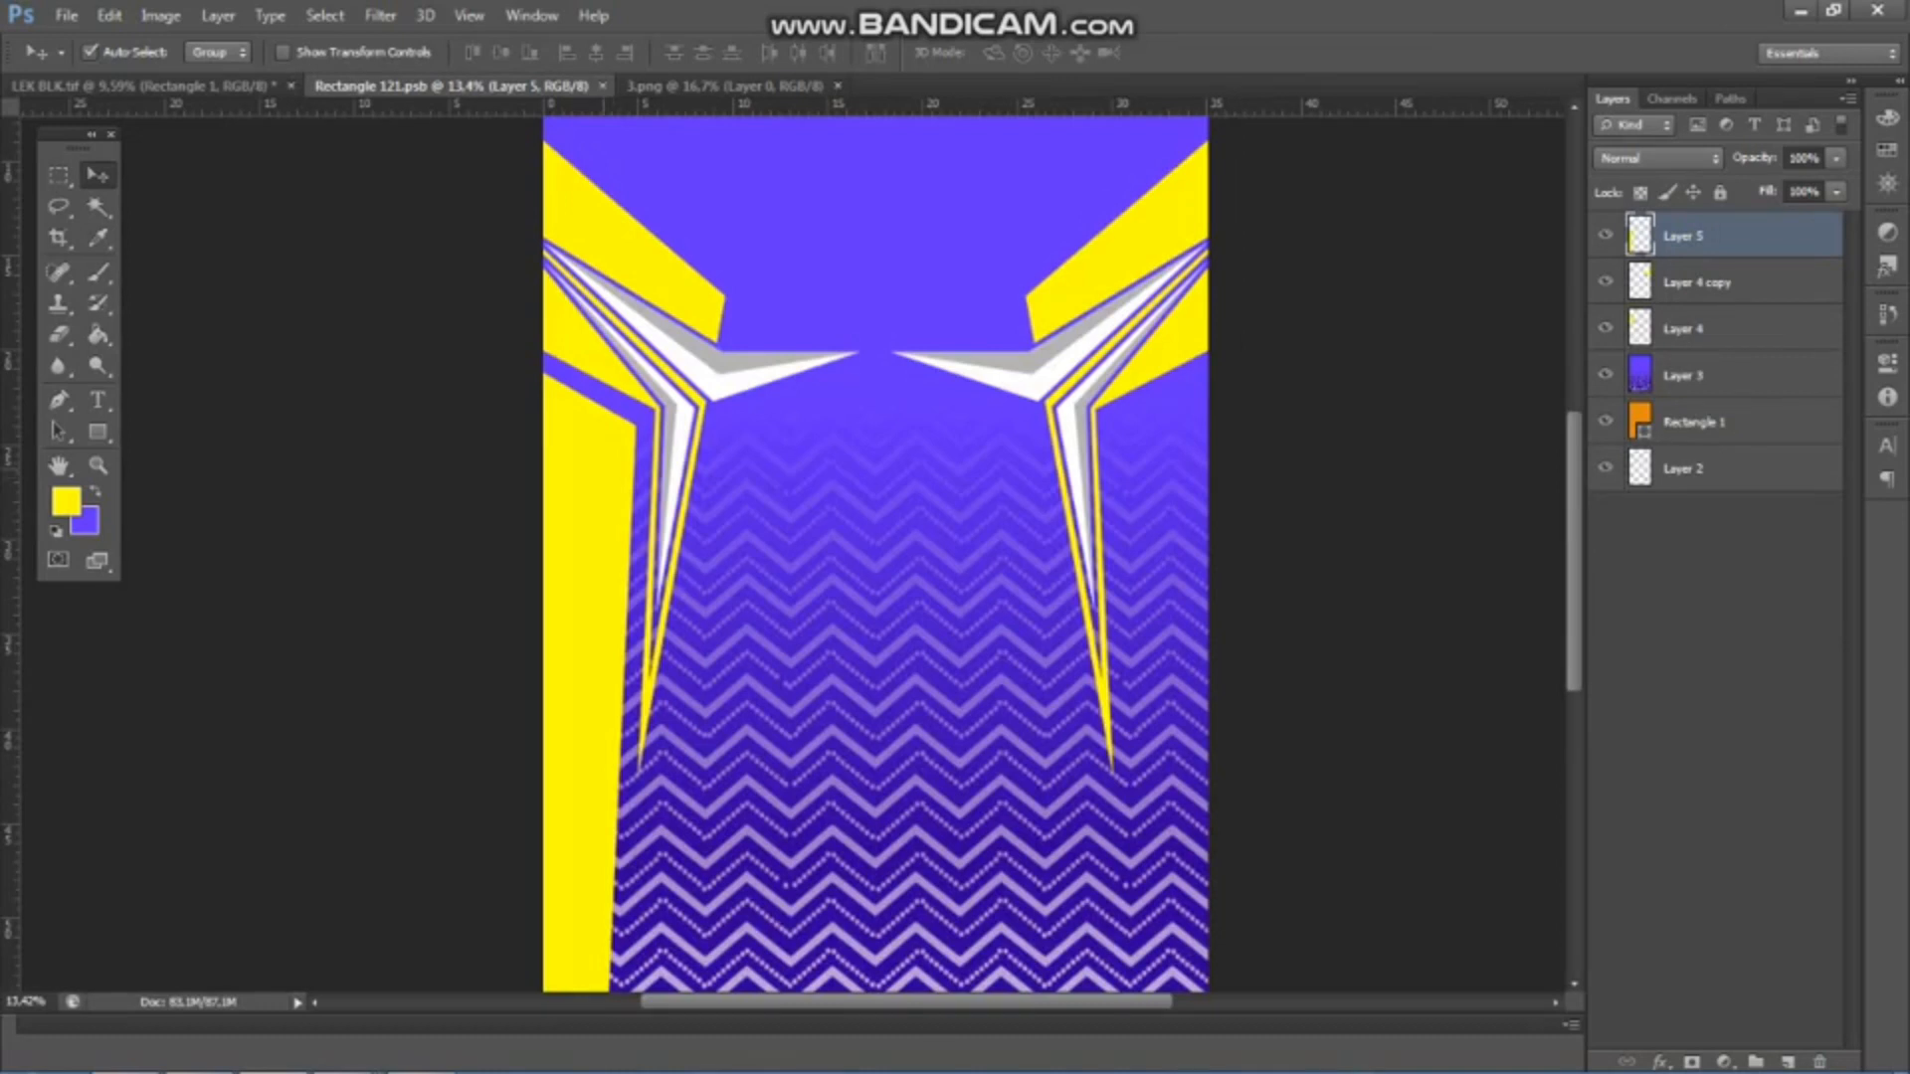
{"action": "right_click", "coordinate": [1689, 236]}
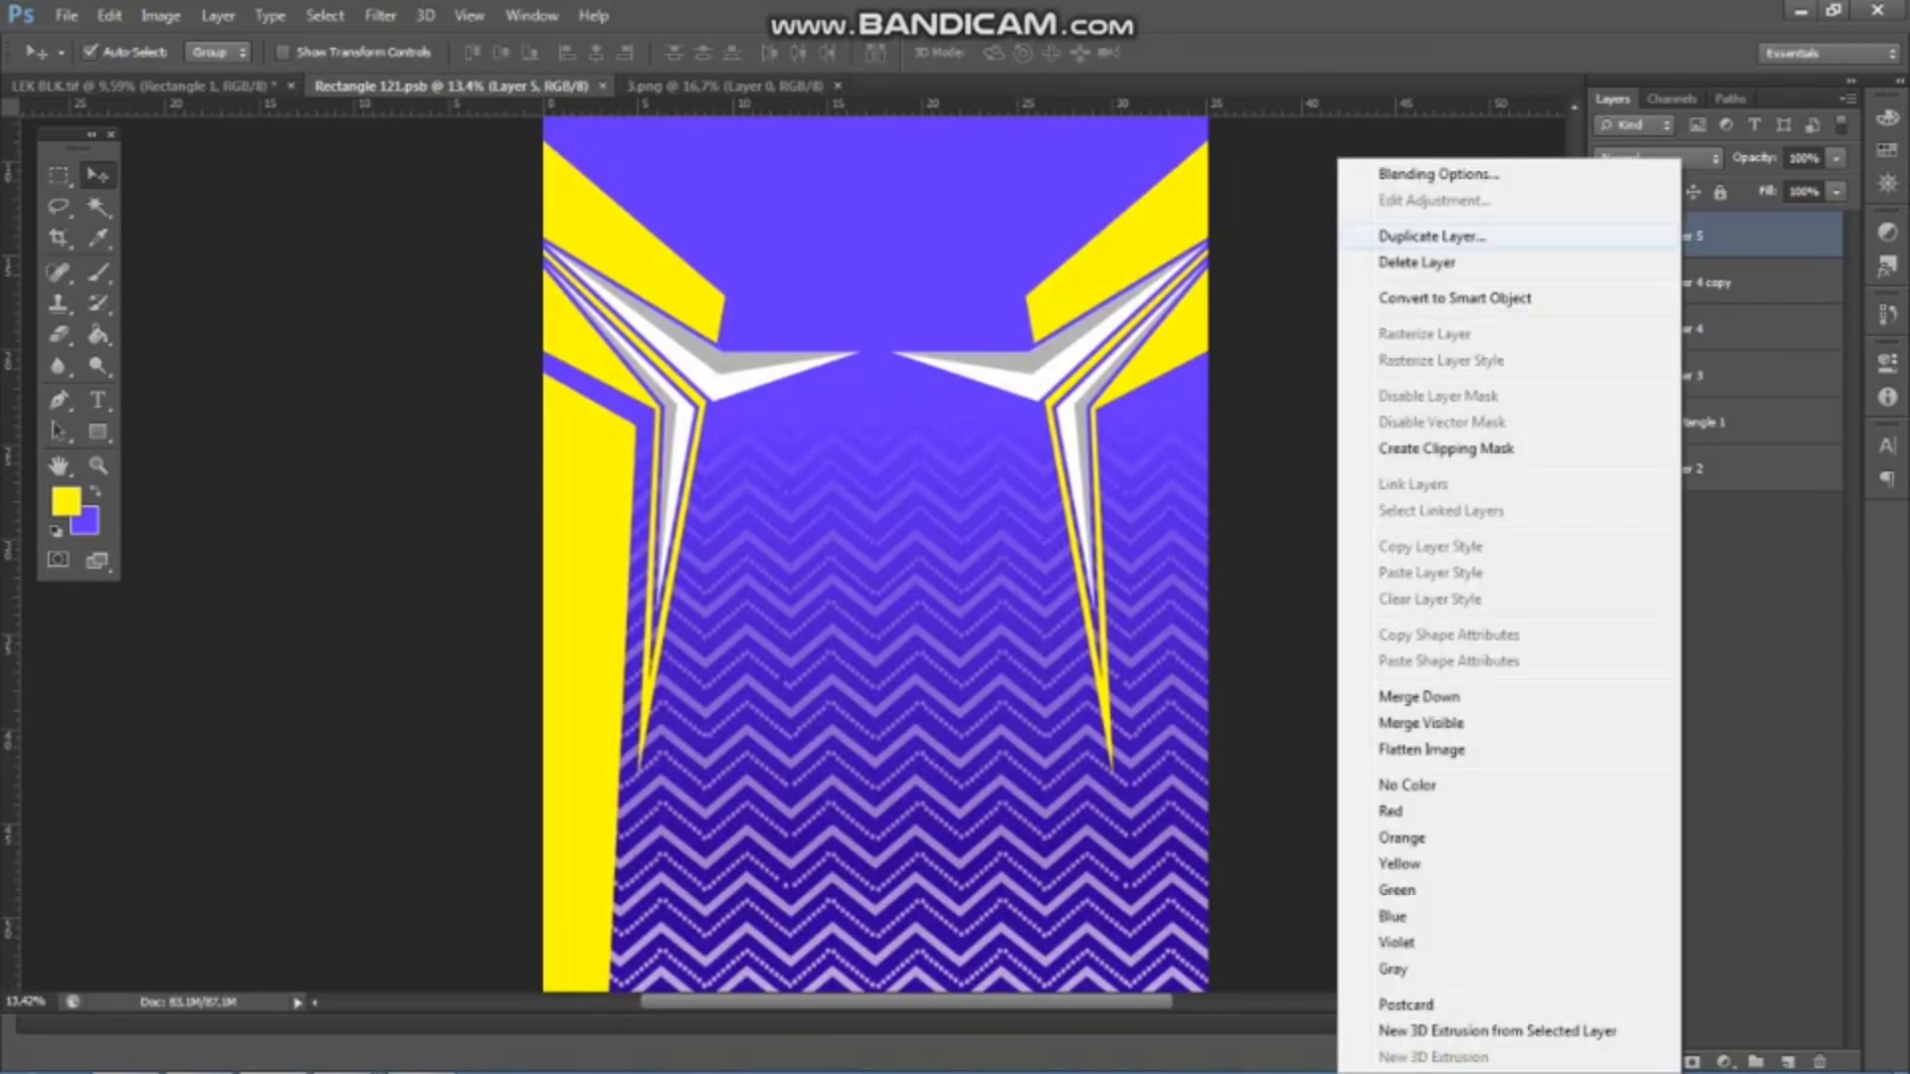
{"action": "left_click", "coordinate": [1412, 236]}
{"action": "key", "text": "Return"}
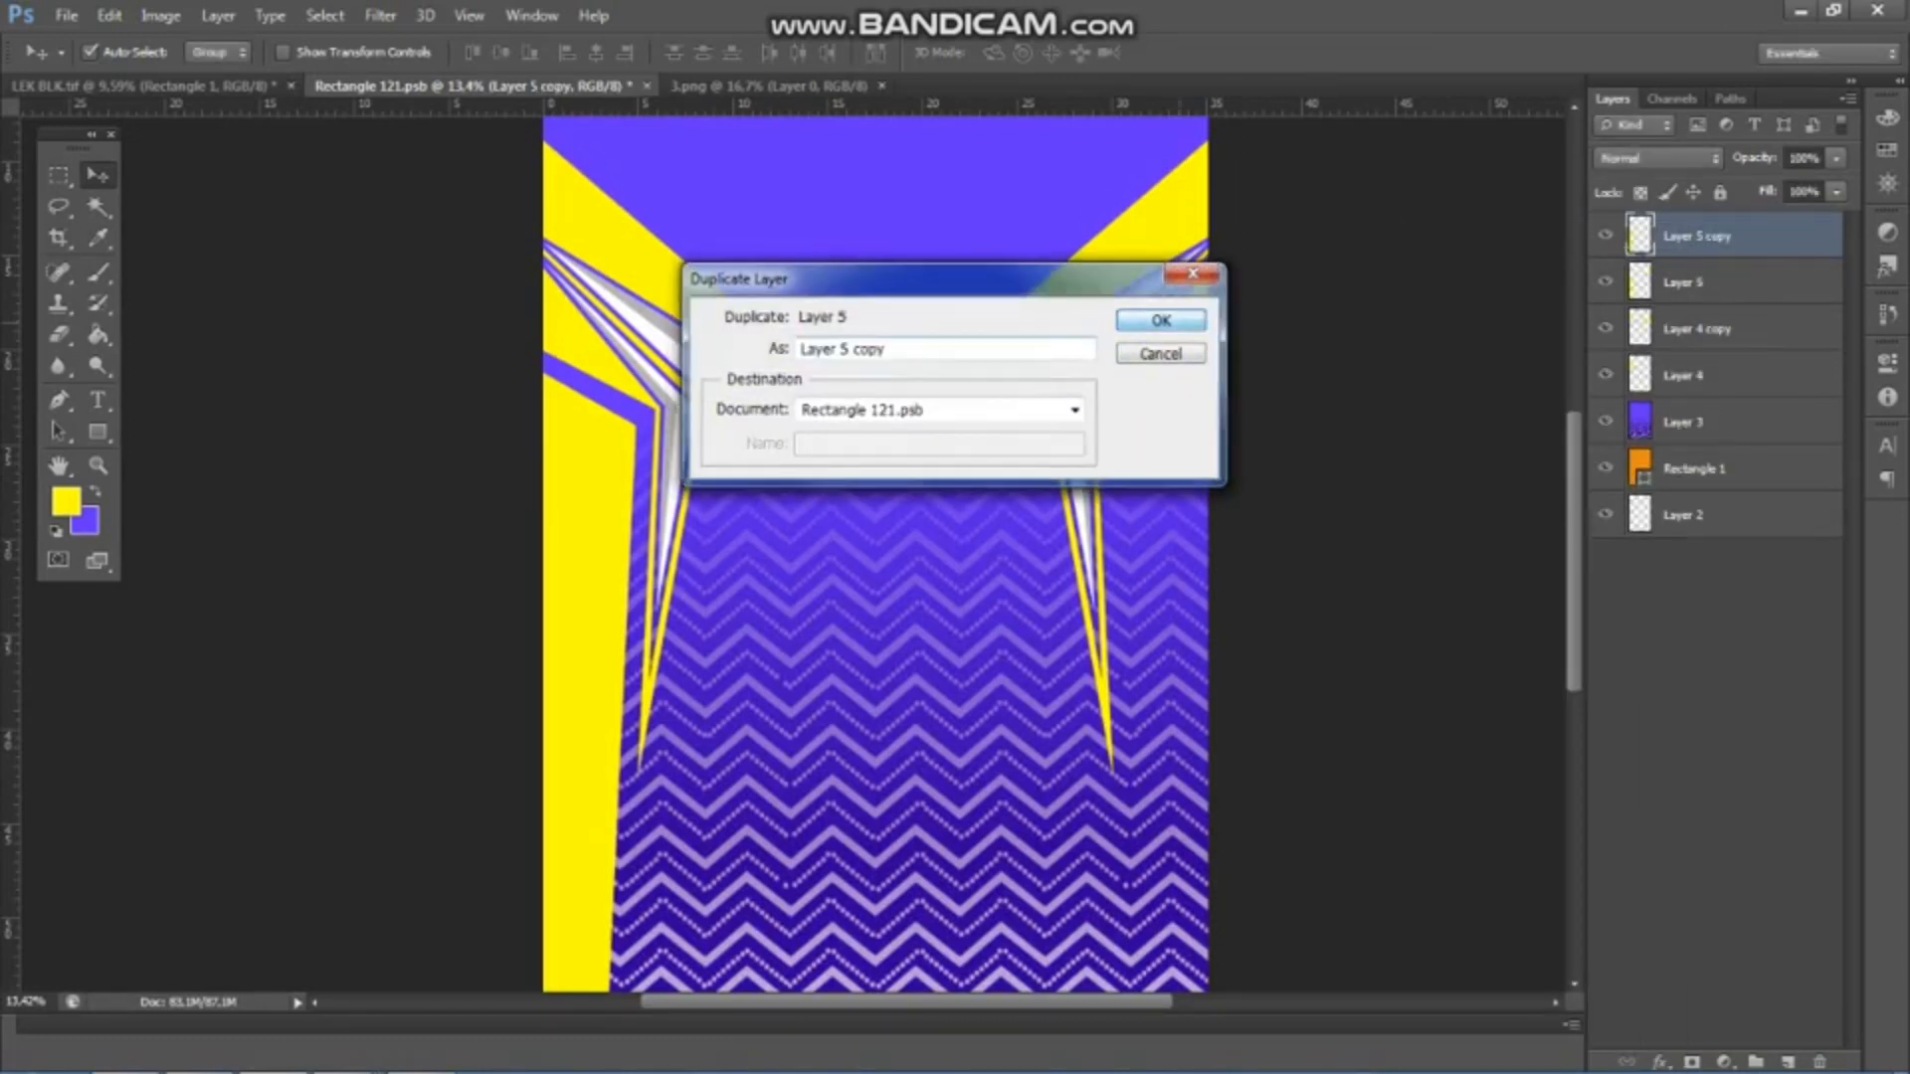
{"action": "left_click_drag", "start_coordinate": [610, 450], "coordinate": [1114, 452]}
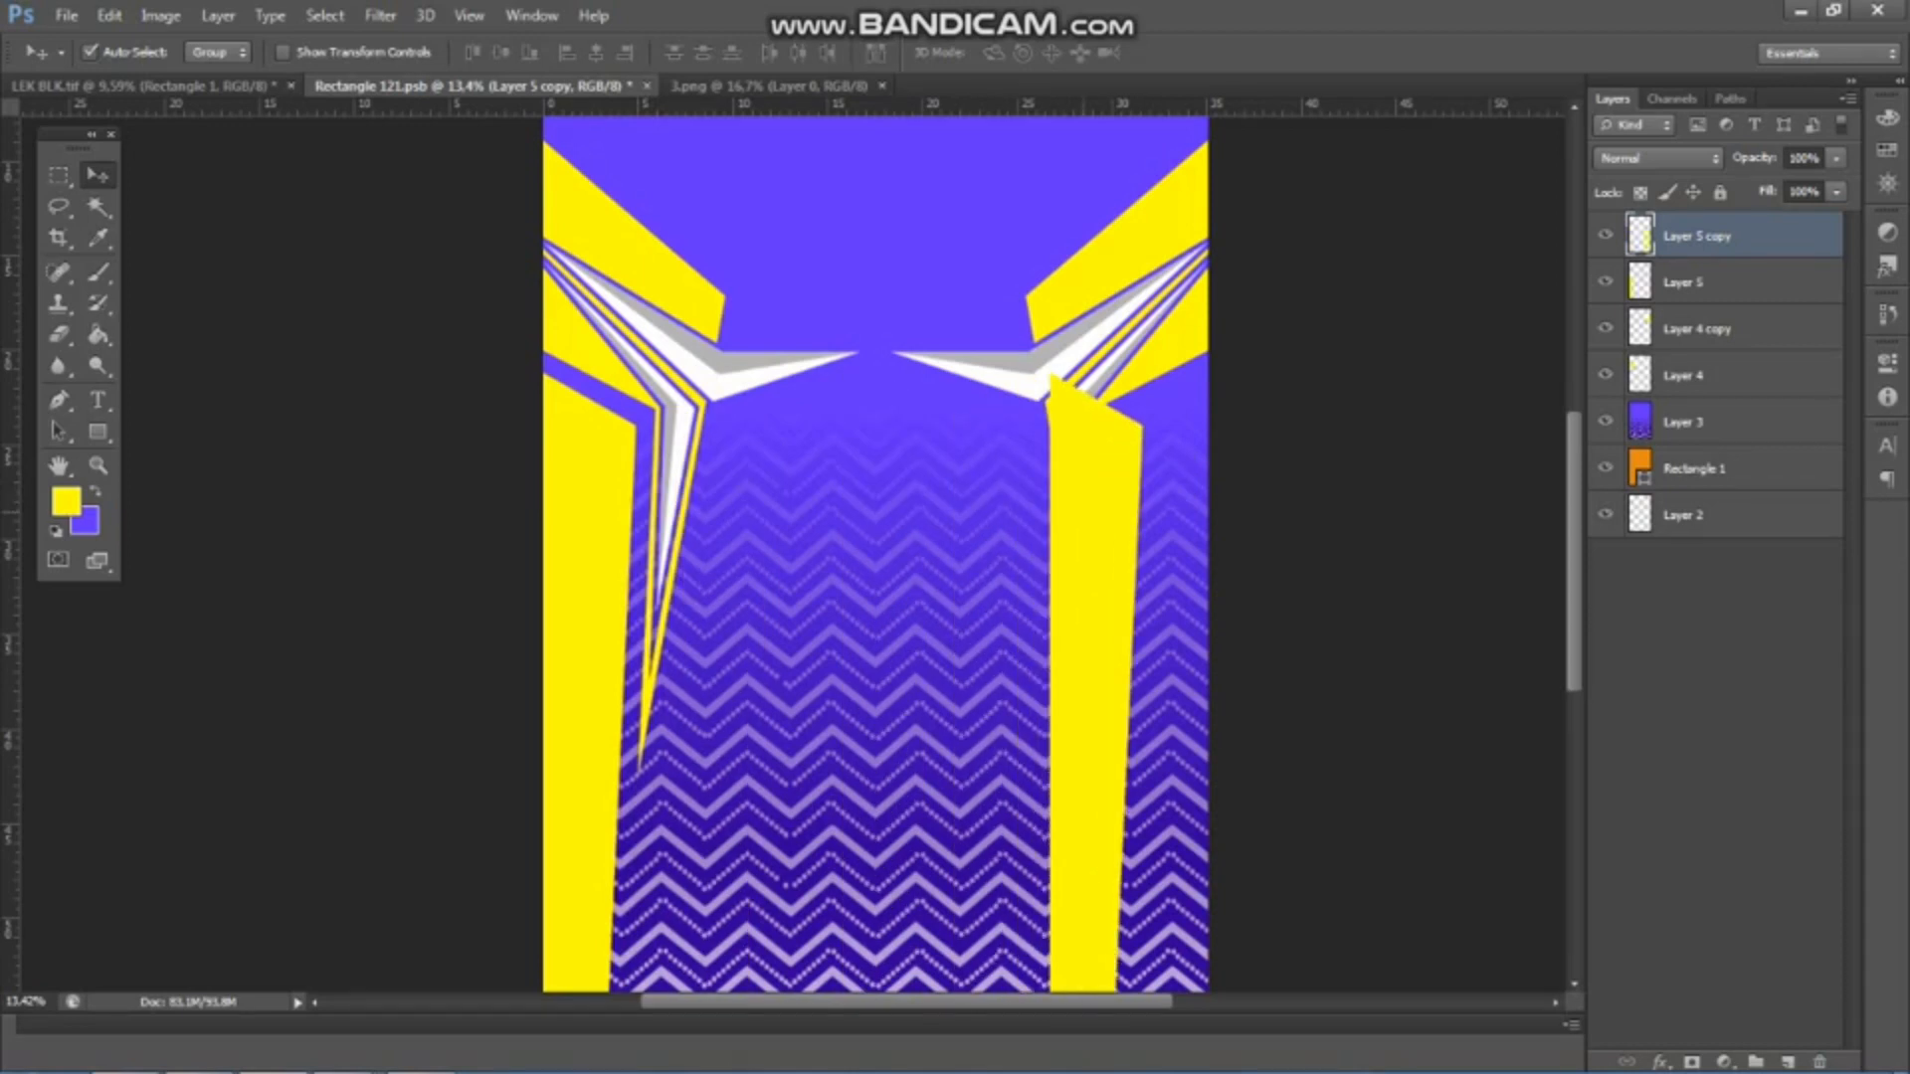
- Flip the Layer 5 copy side panel horizontally, align it with the design's right edge, and save Rectangle 121.psb with the transformation applied
{"action": "key", "text": "ctrl+t"}
{"action": "right_click", "coordinate": [1091, 483]}
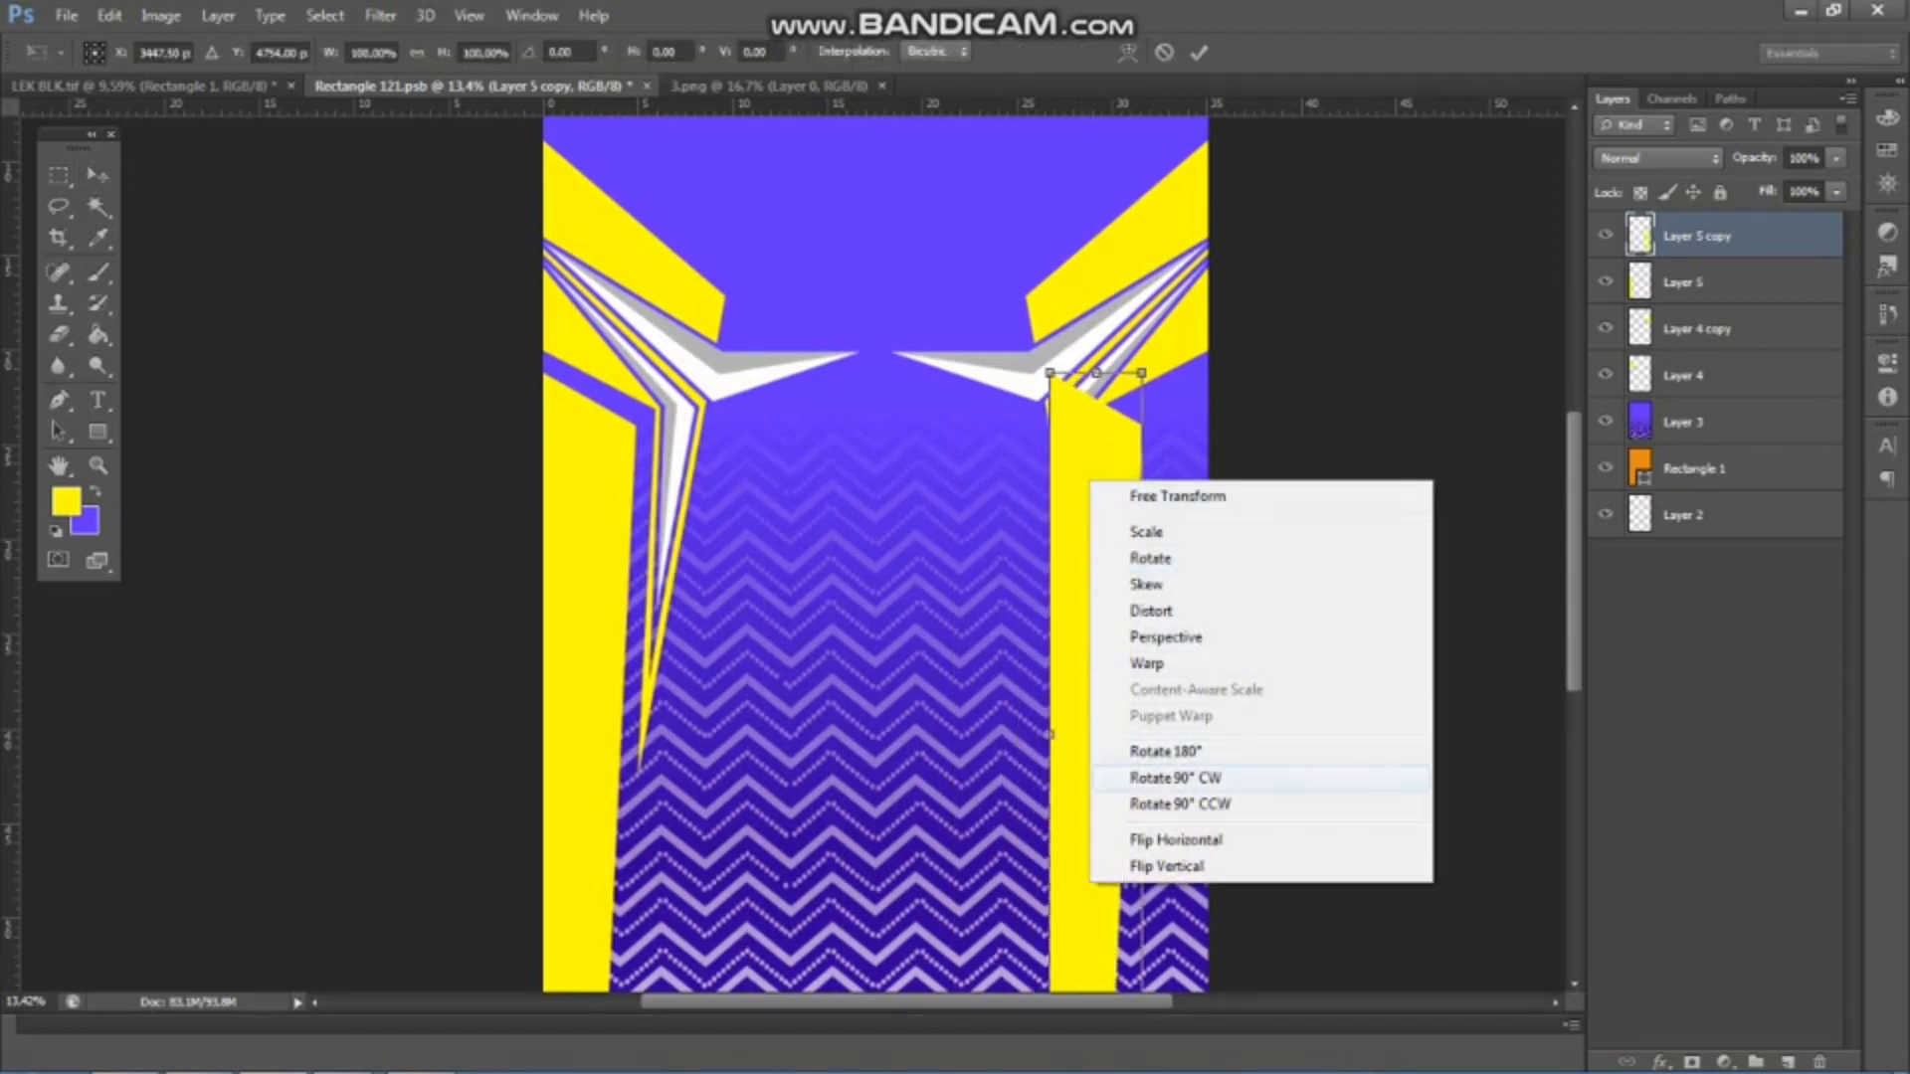
{"action": "left_click", "coordinate": [1176, 840]}
{"action": "left_click_drag", "start_coordinate": [1095, 734], "coordinate": [1162, 734]}
{"action": "right_click", "coordinate": [1161, 734]}
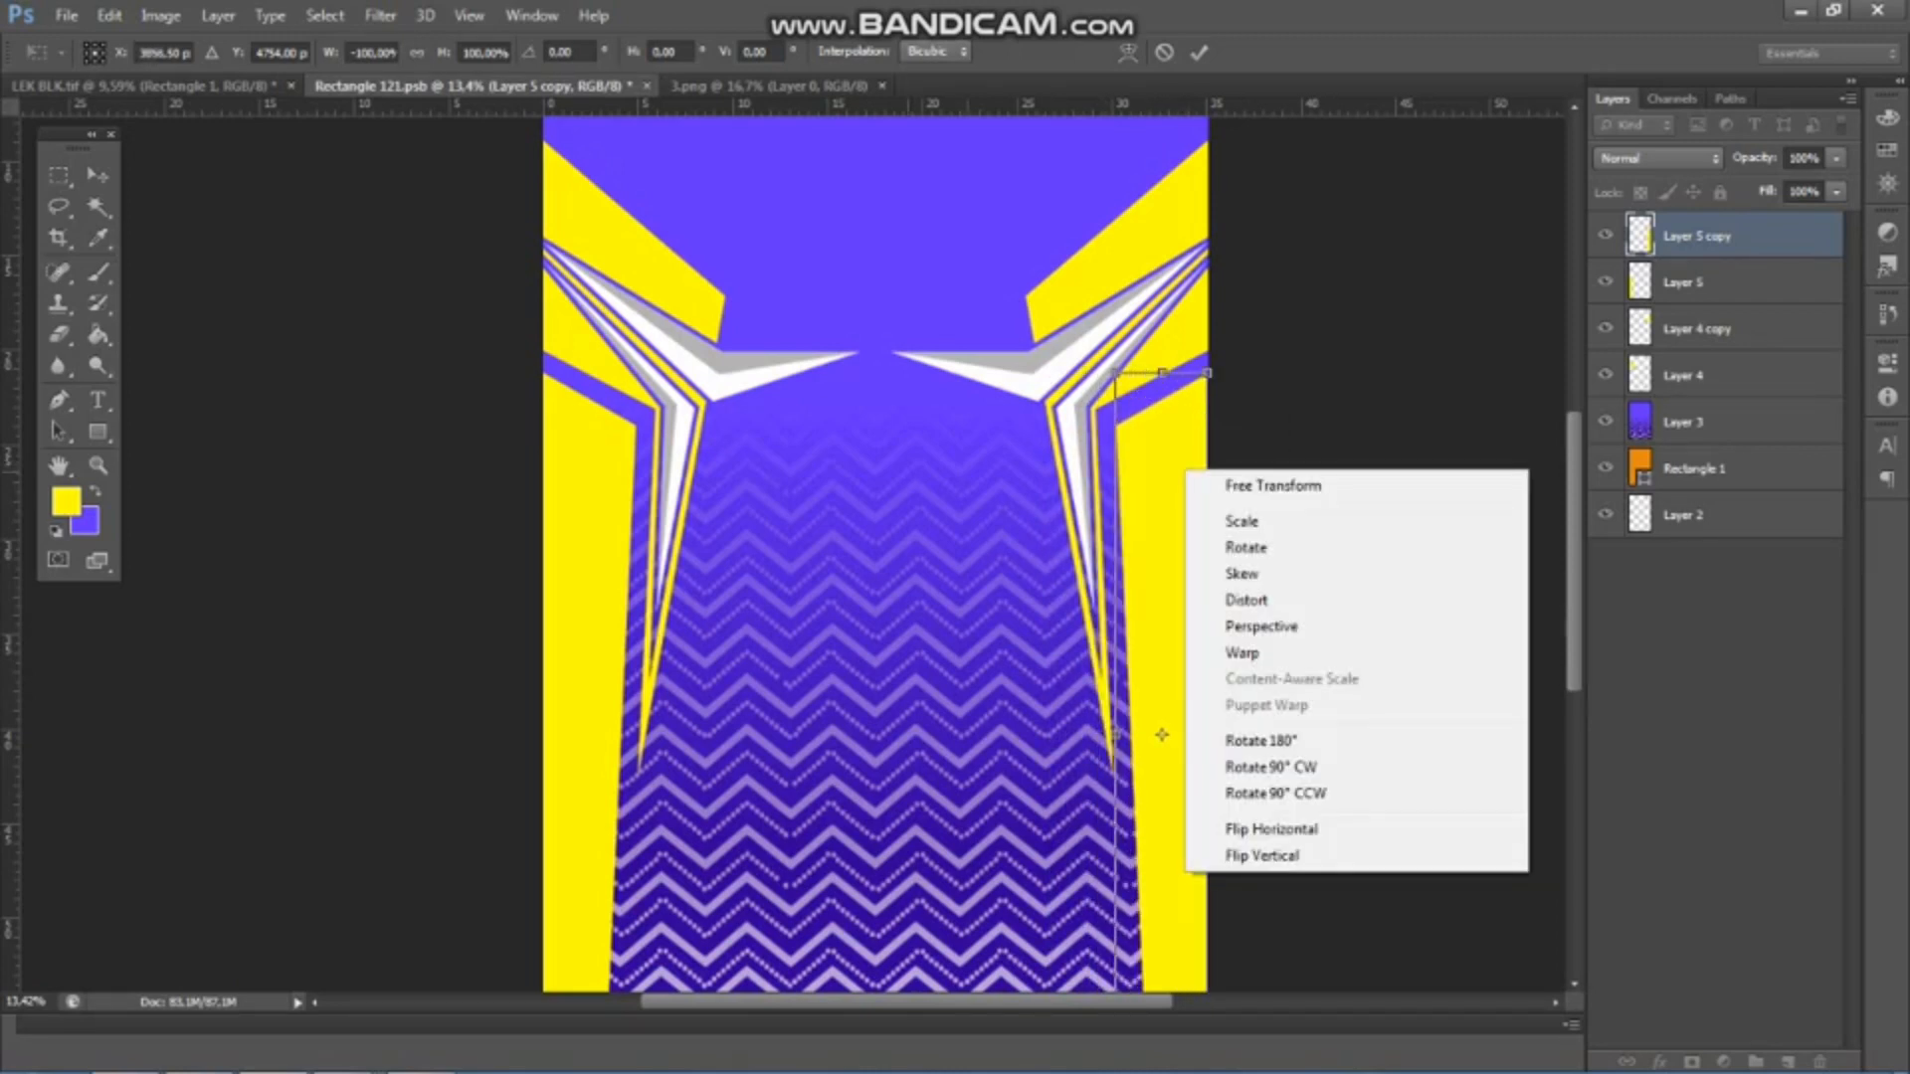
{"action": "key", "text": "Escape"}
{"action": "key", "text": "ctrl+s"}
{"action": "key", "text": "Return"}
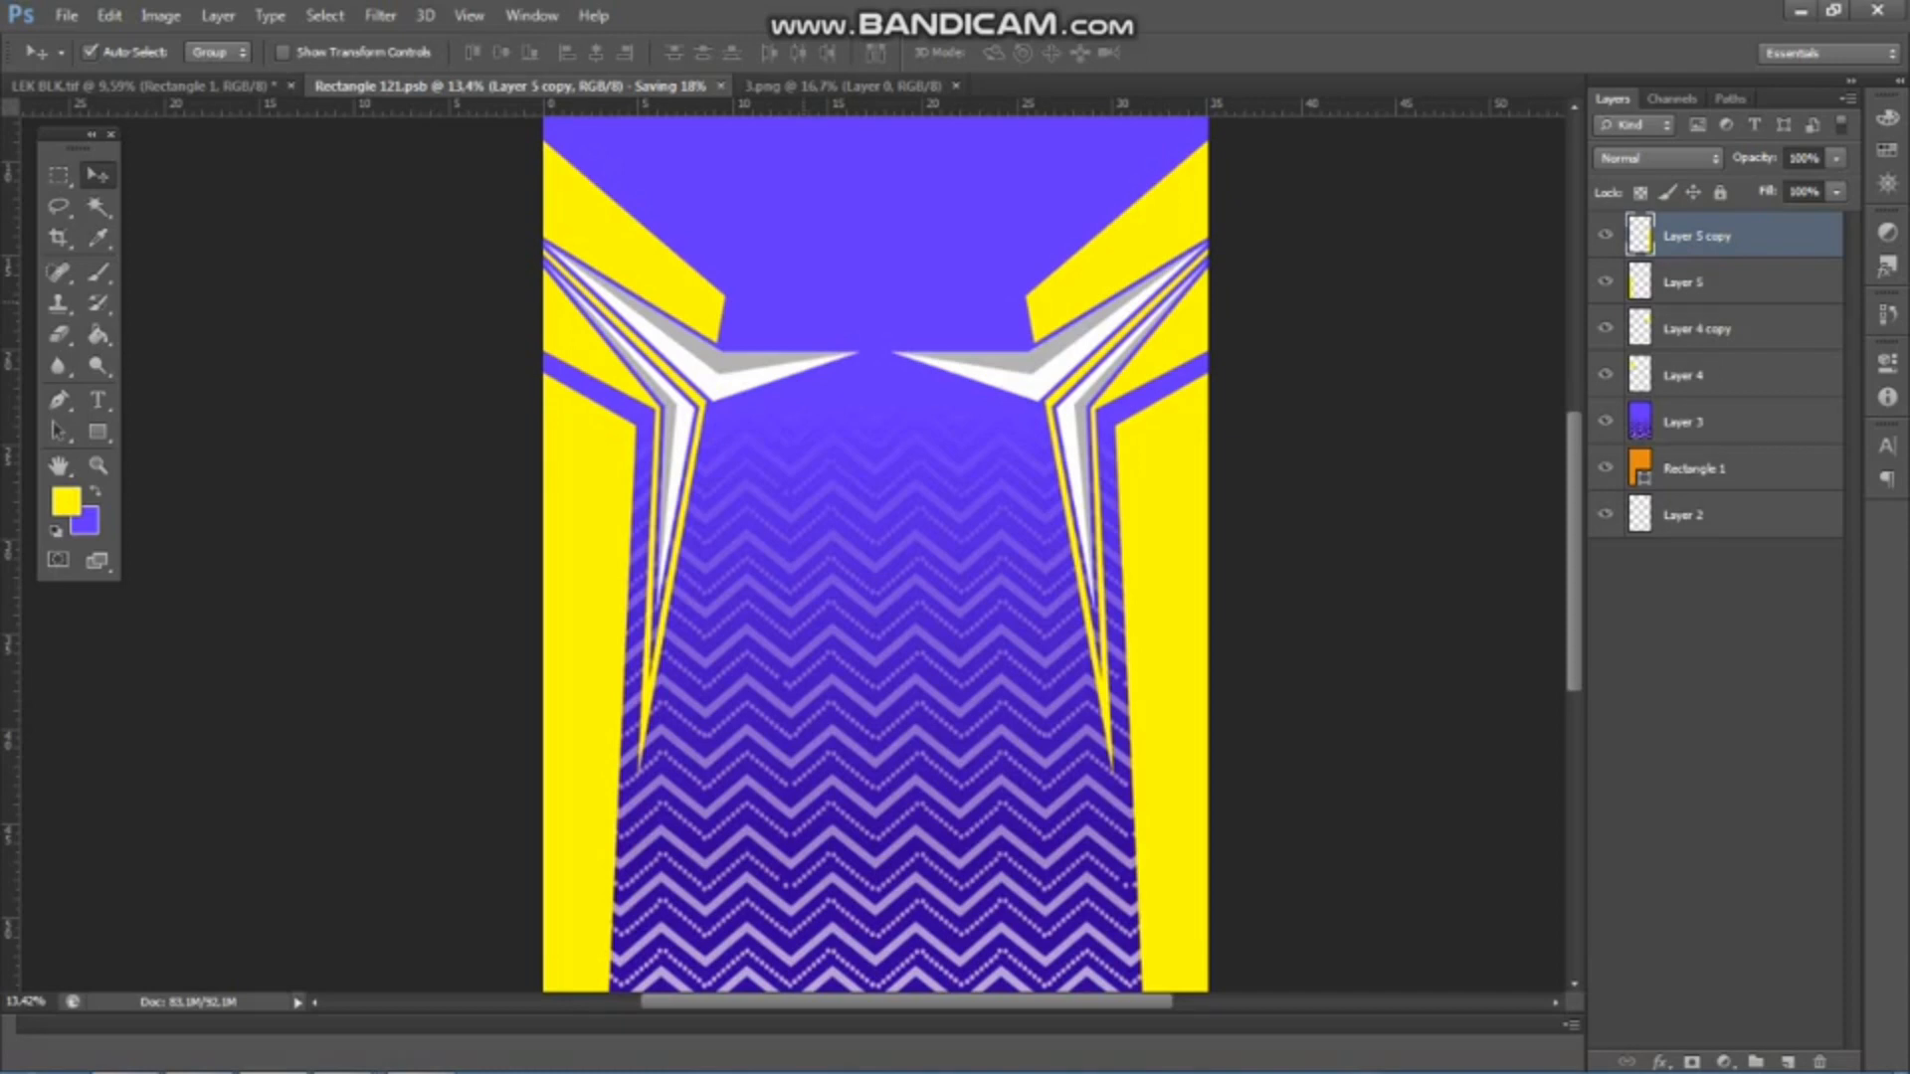
- Warp the Rectangle 1 smart object in LEK BLK.tif, pulling its lower-right corner farther outward to even out the yellow side panels
{"action": "left_click", "coordinate": [196, 86]}
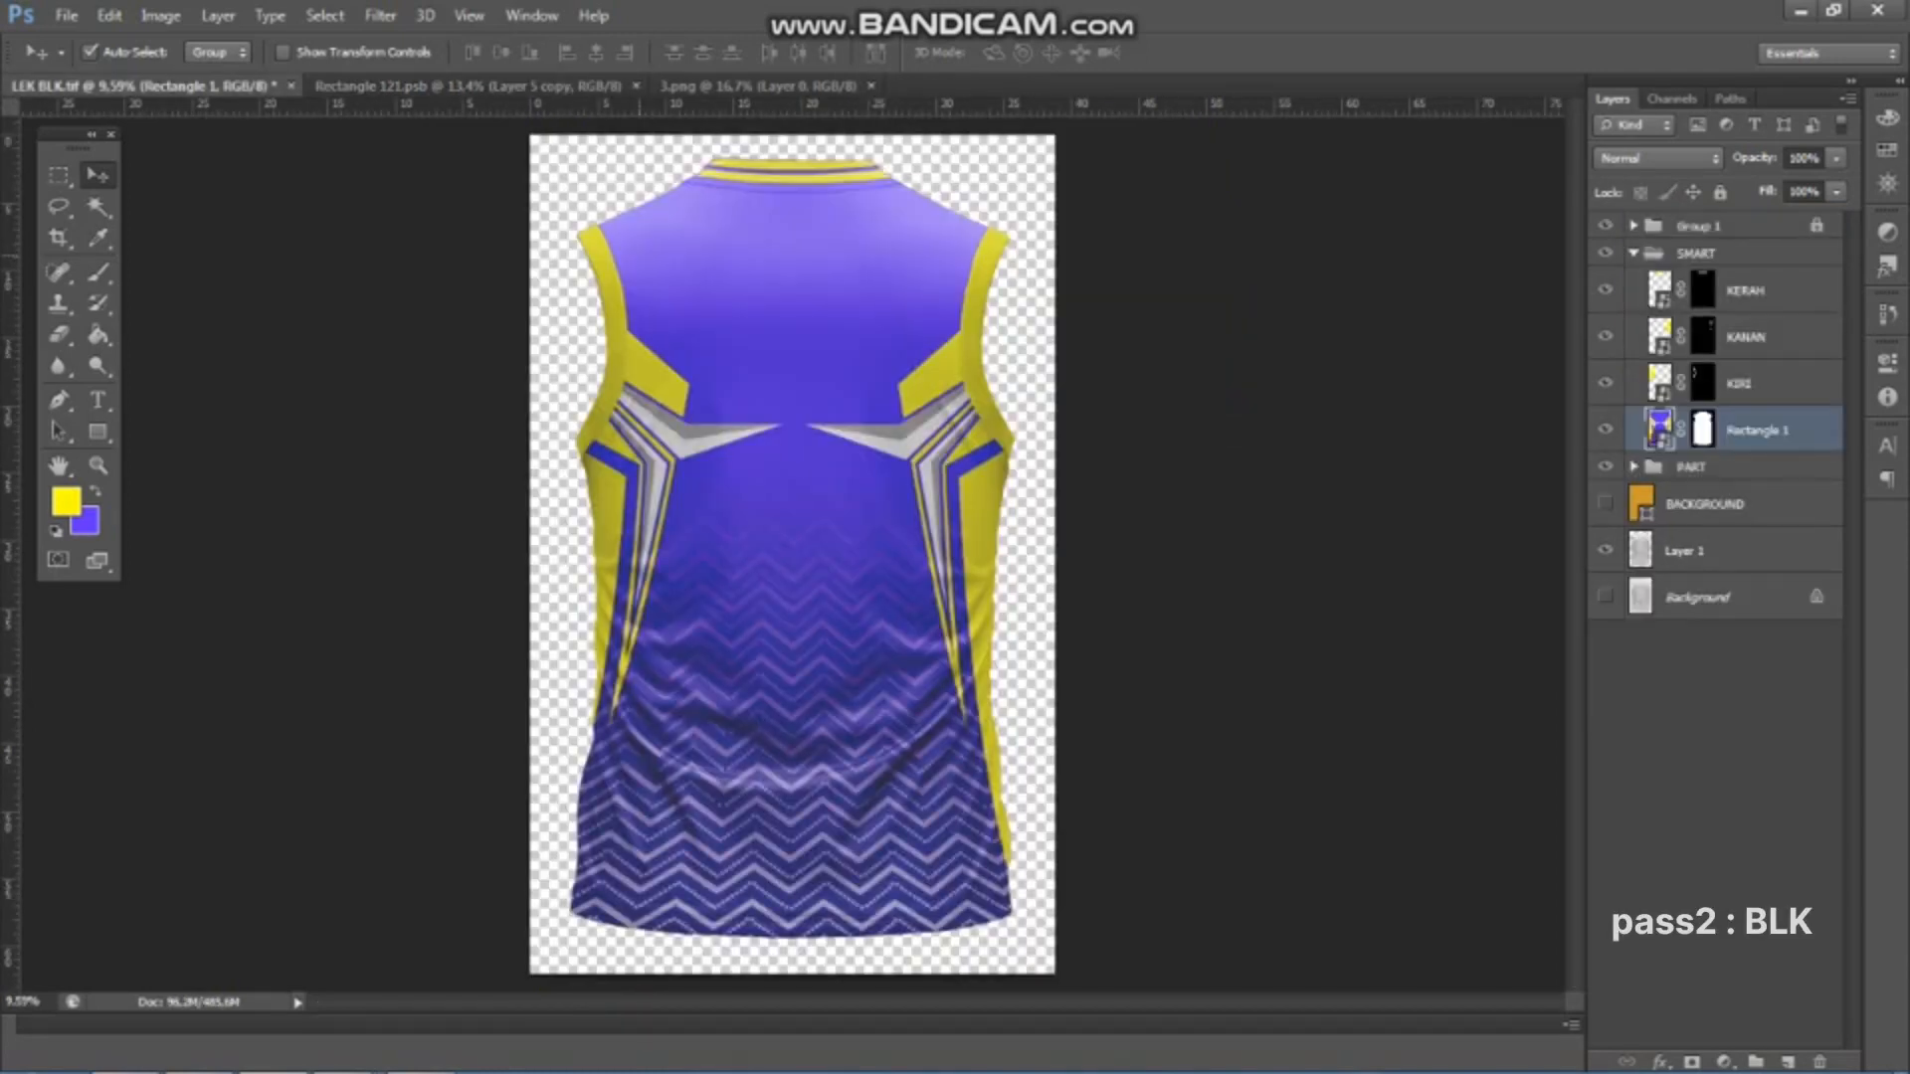
{"action": "scroll", "coordinate": [639, 257], "scroll_direction": "up", "scroll_amount": 1}
{"action": "scroll", "coordinate": [639, 256], "scroll_direction": "down", "scroll_amount": 2}
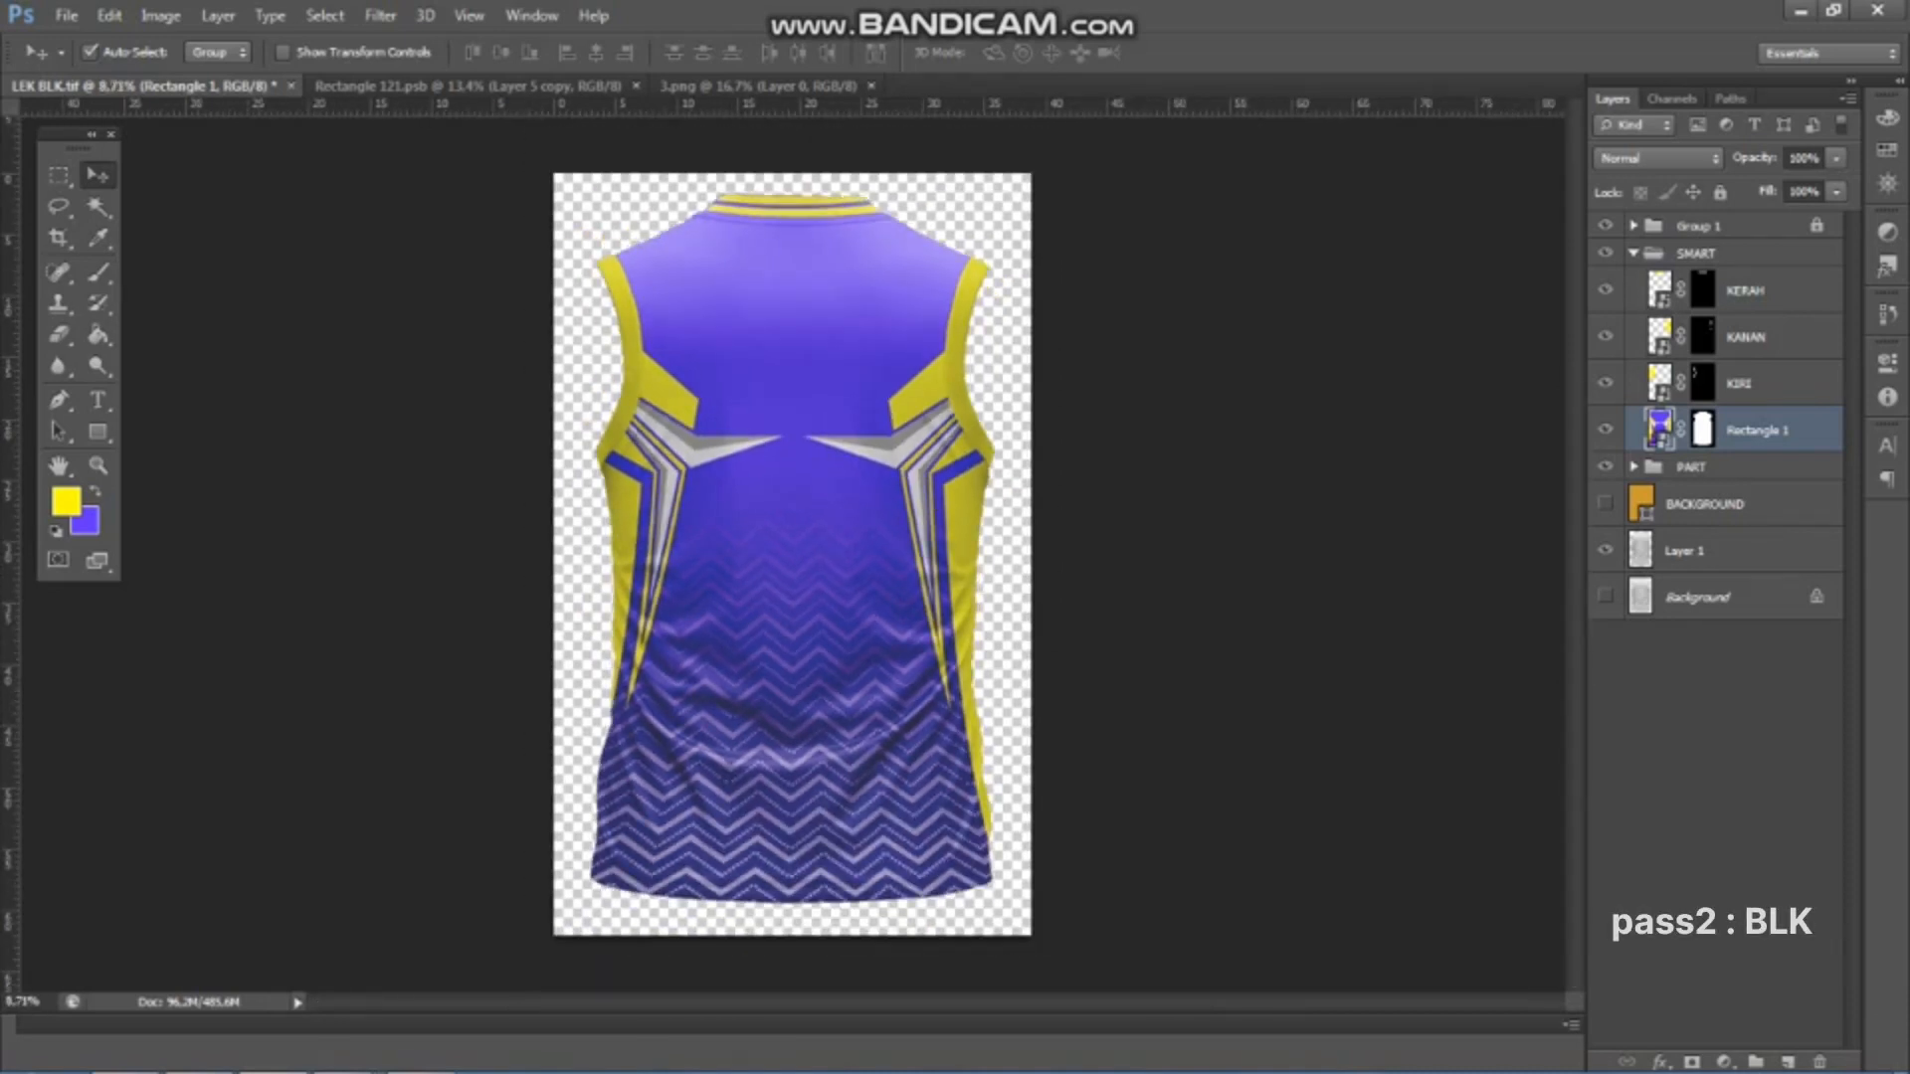
{"action": "key", "text": "ctrl+t"}
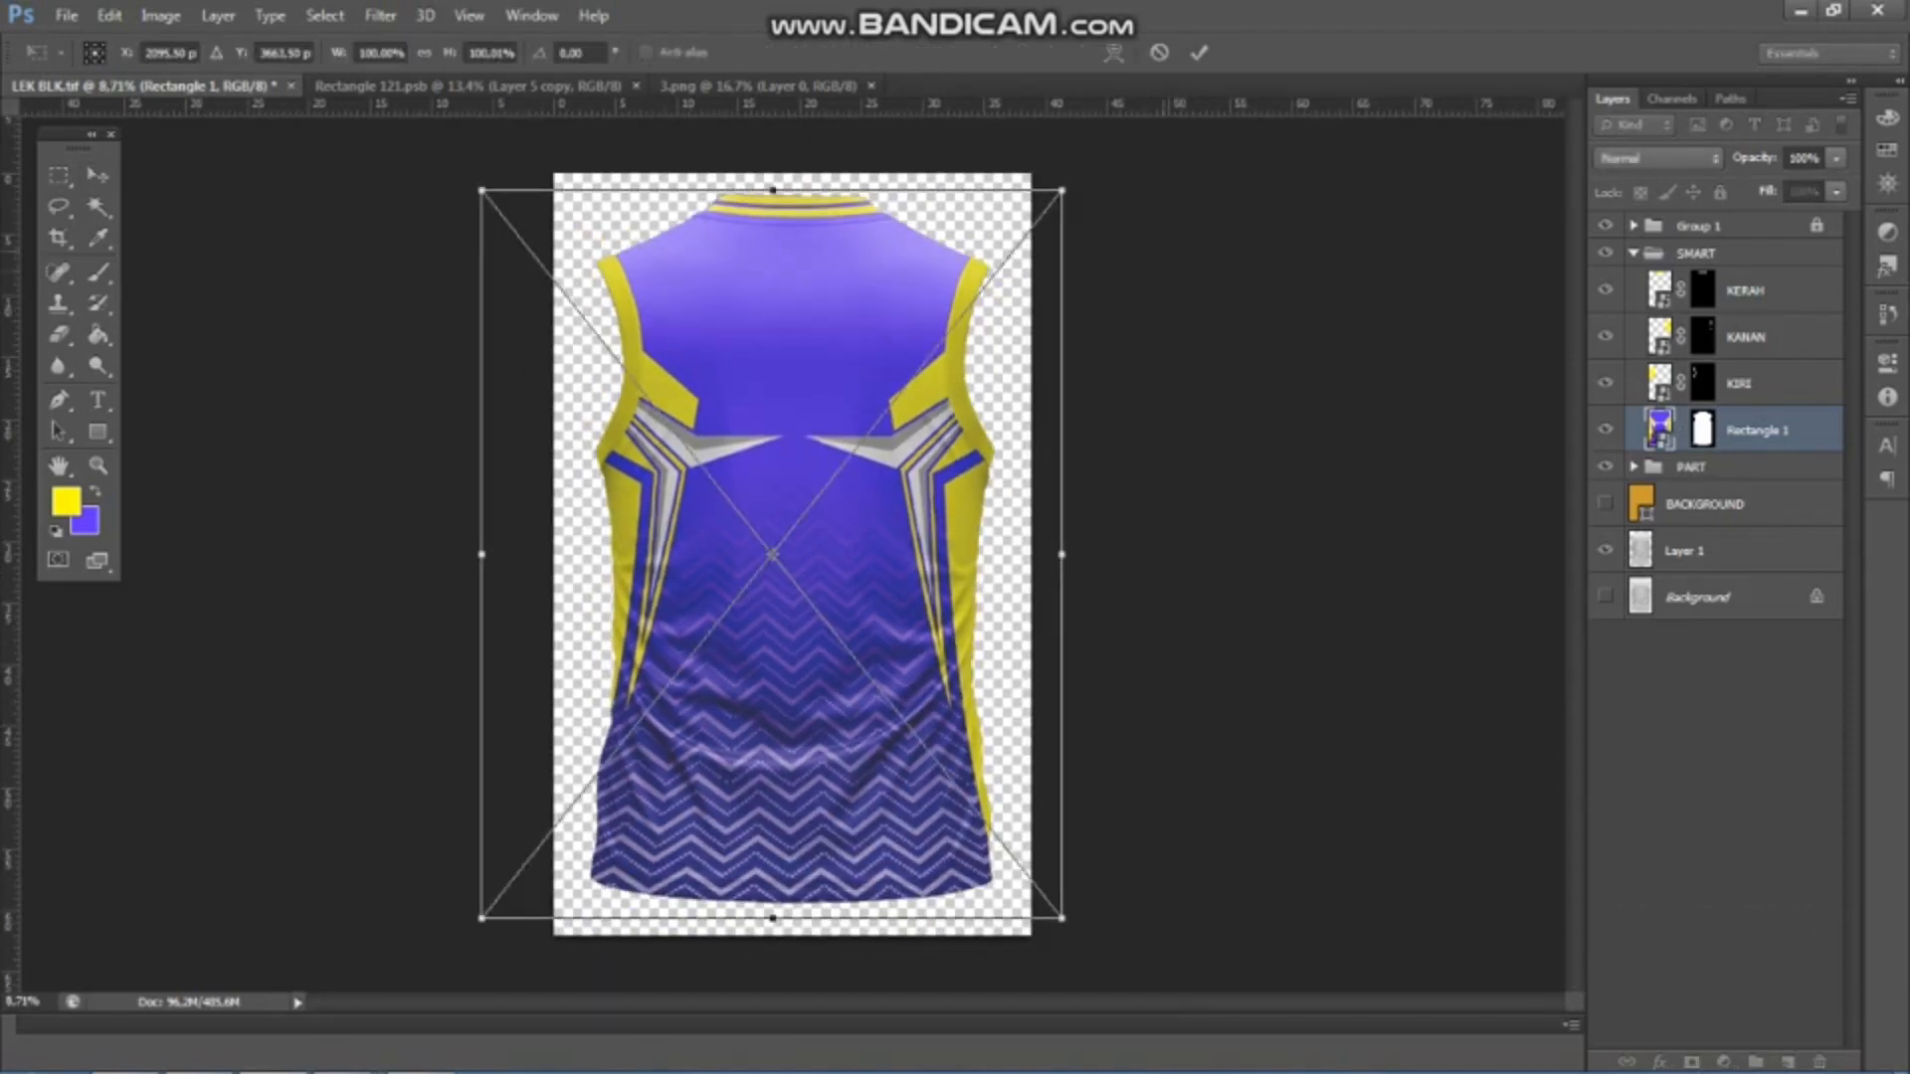
{"action": "left_click", "coordinate": [1113, 52]}
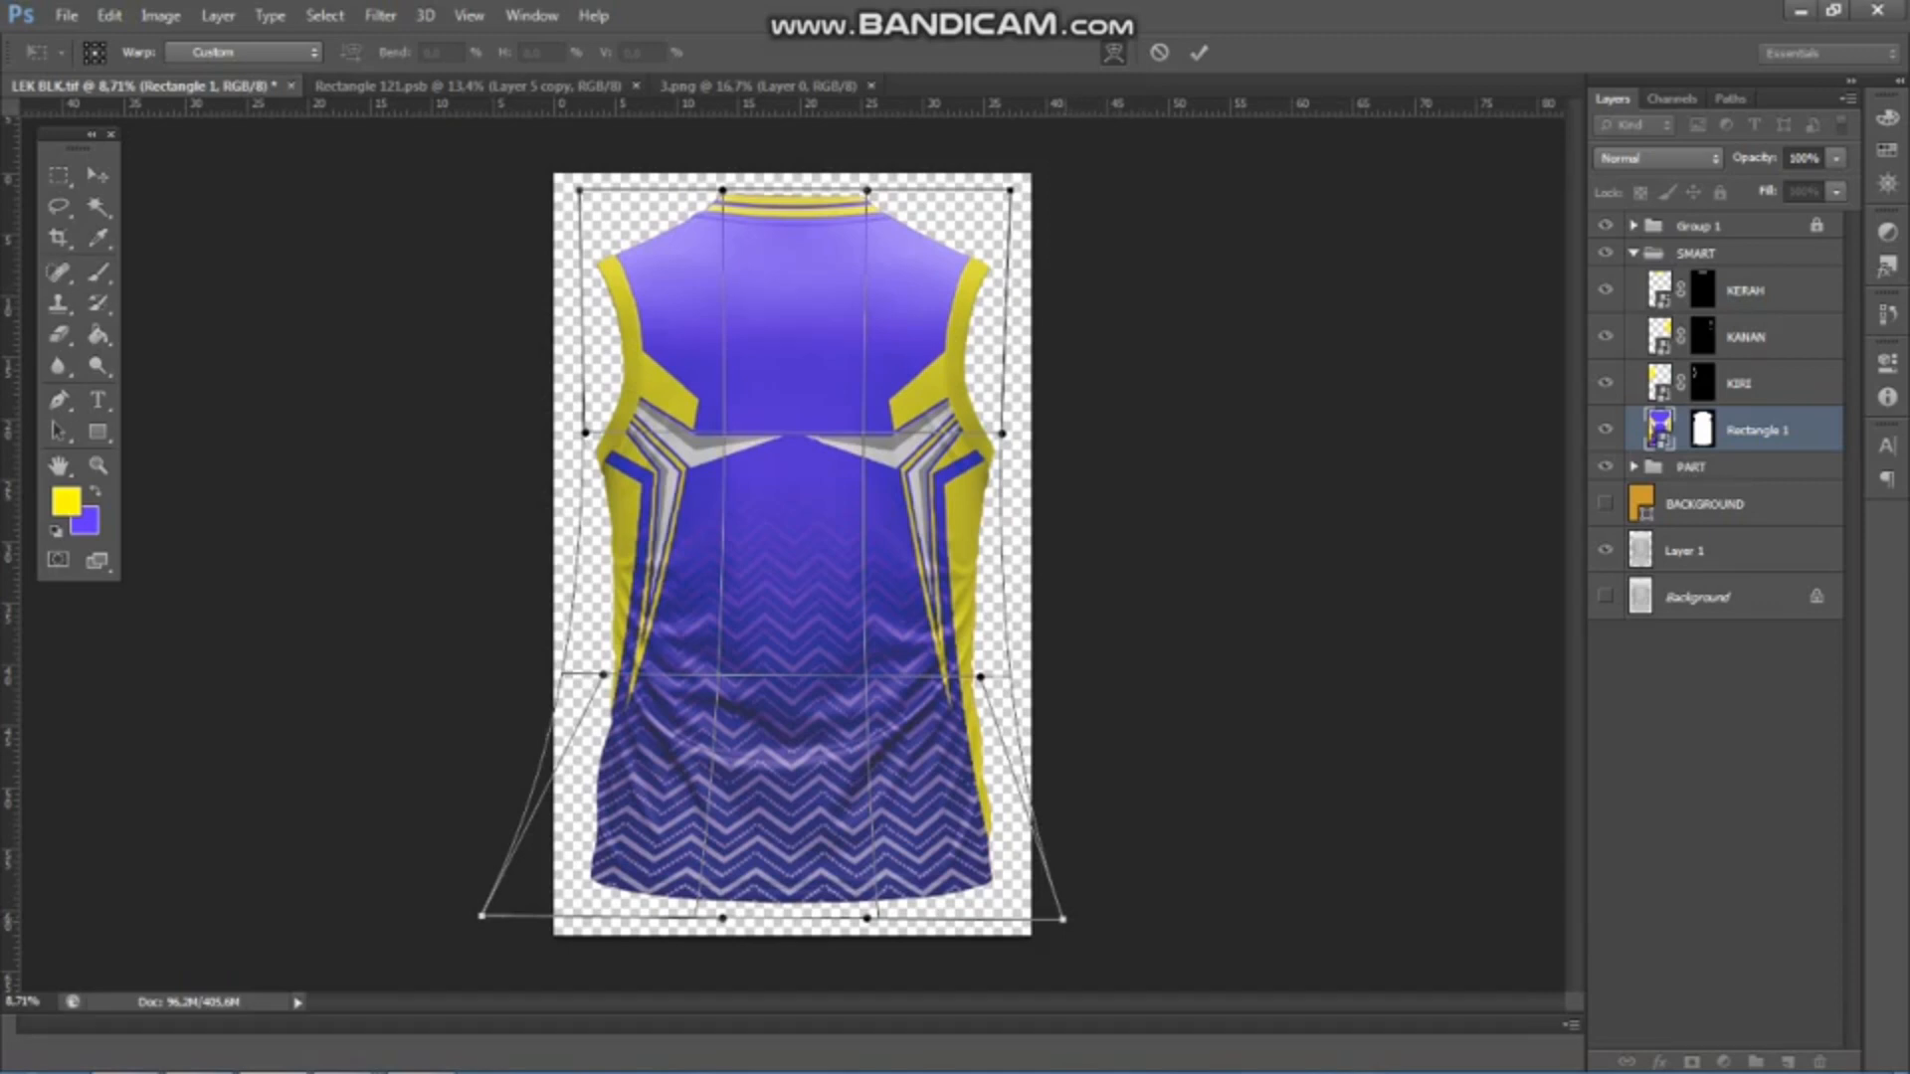
{"action": "left_click_drag", "start_coordinate": [1064, 920], "coordinate": [1120, 918]}
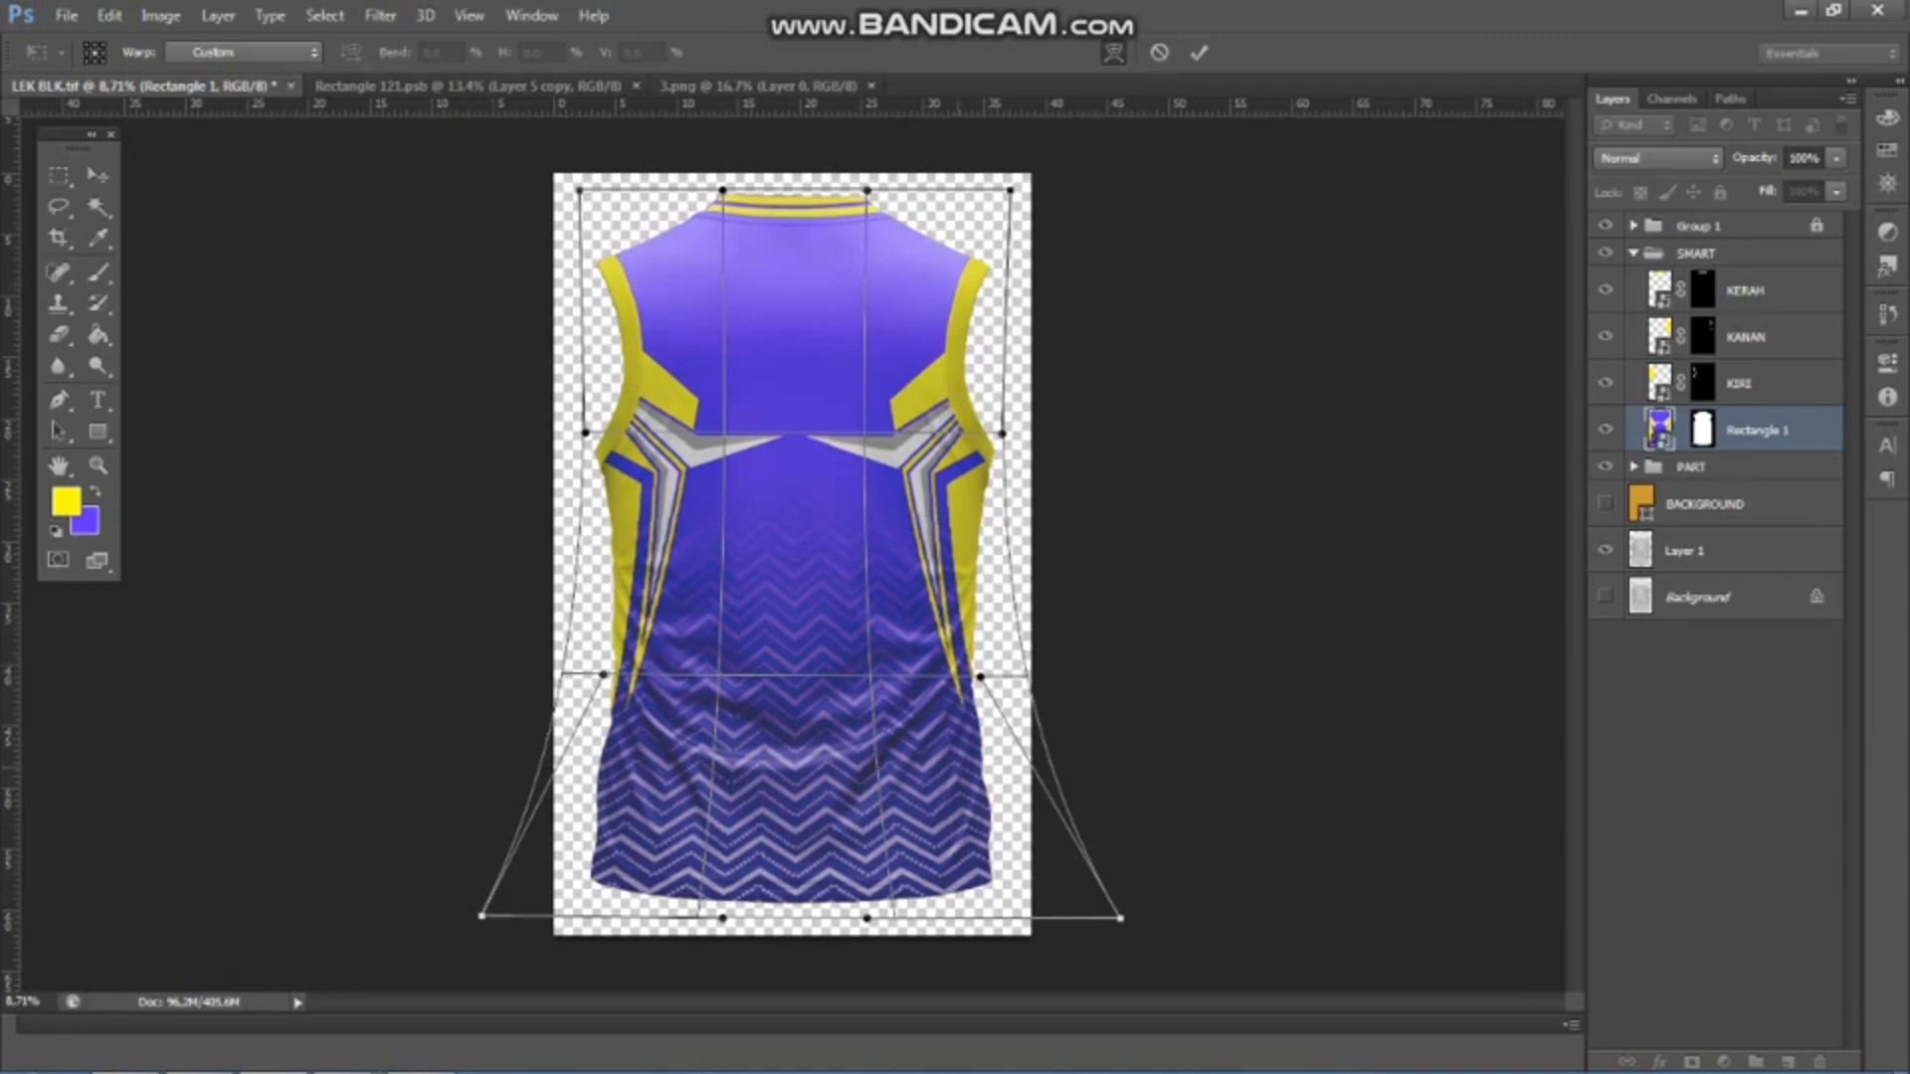
{"action": "key", "text": "v"}
{"action": "key", "text": "Return"}
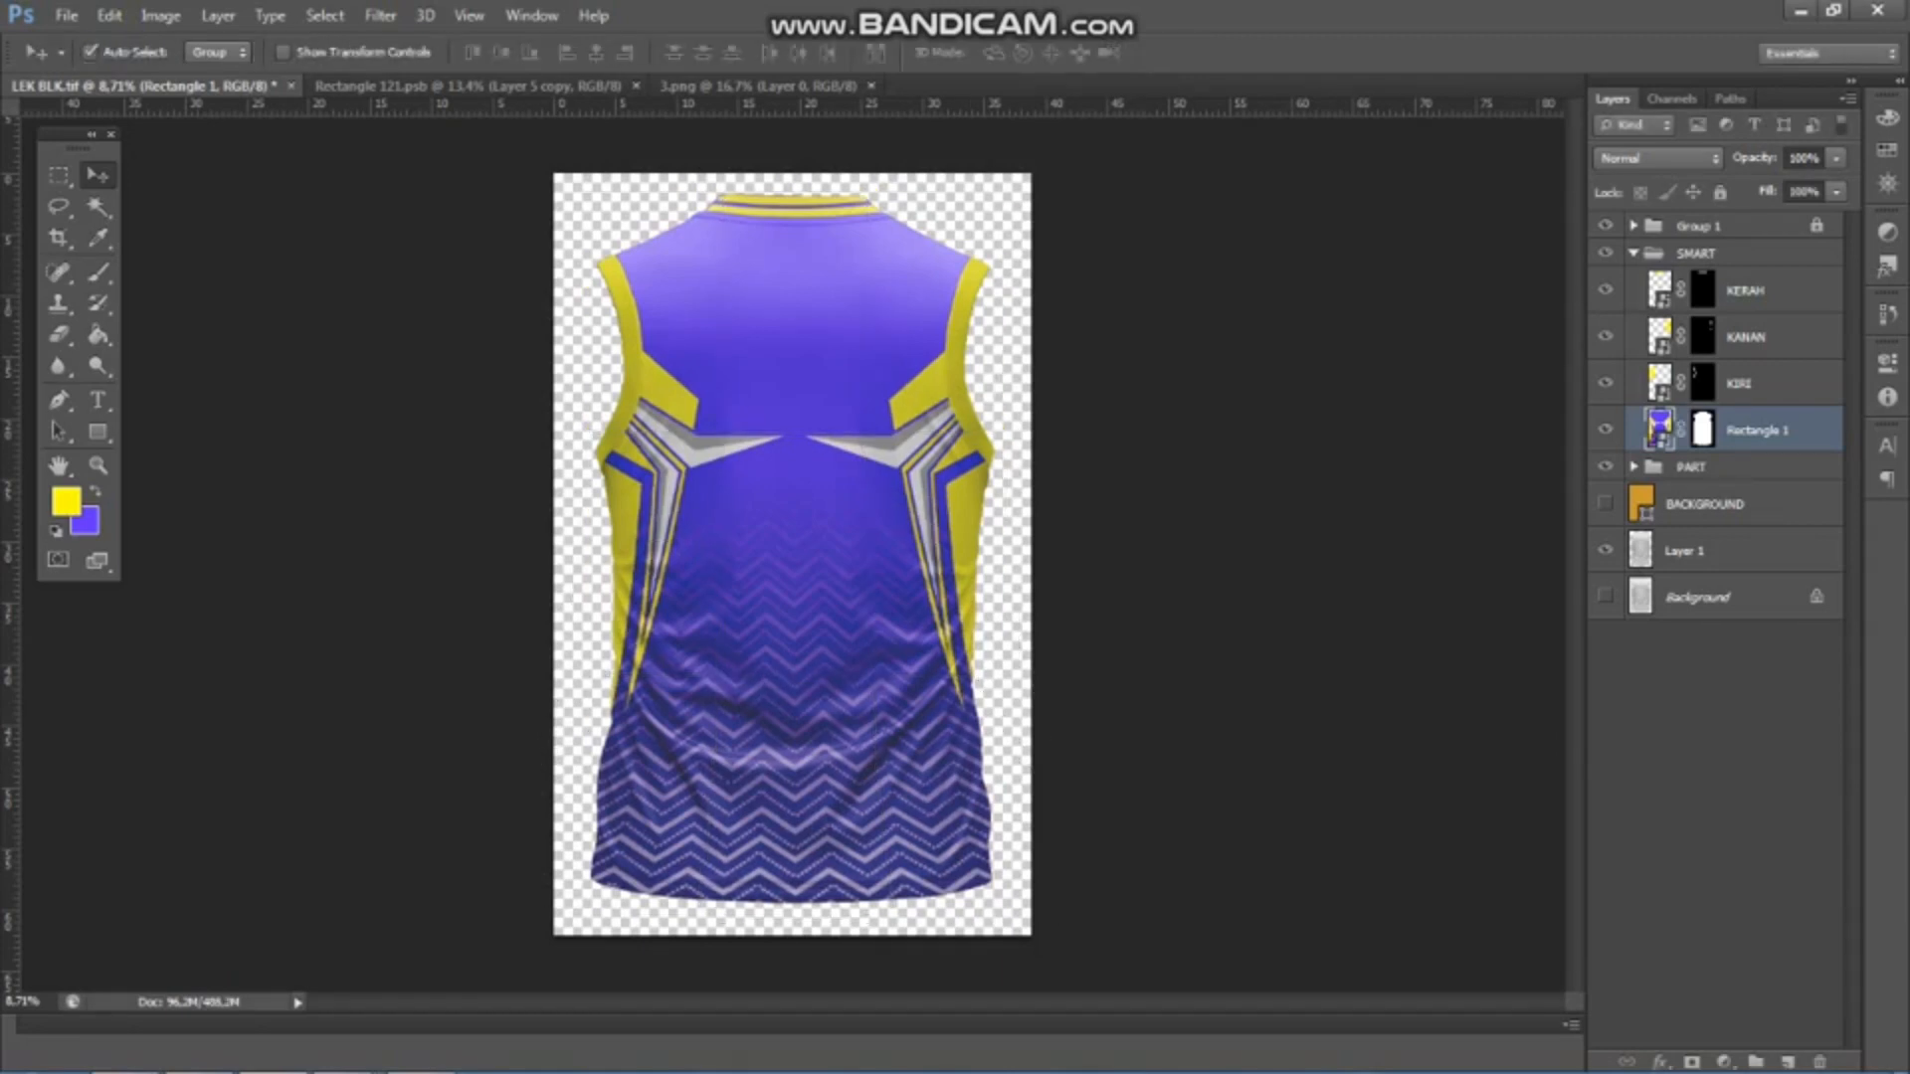
- Close 3.png and add a vertical and a horizontal guide through the center of Rectangle 121.psb
{"action": "left_click", "coordinate": [497, 87]}
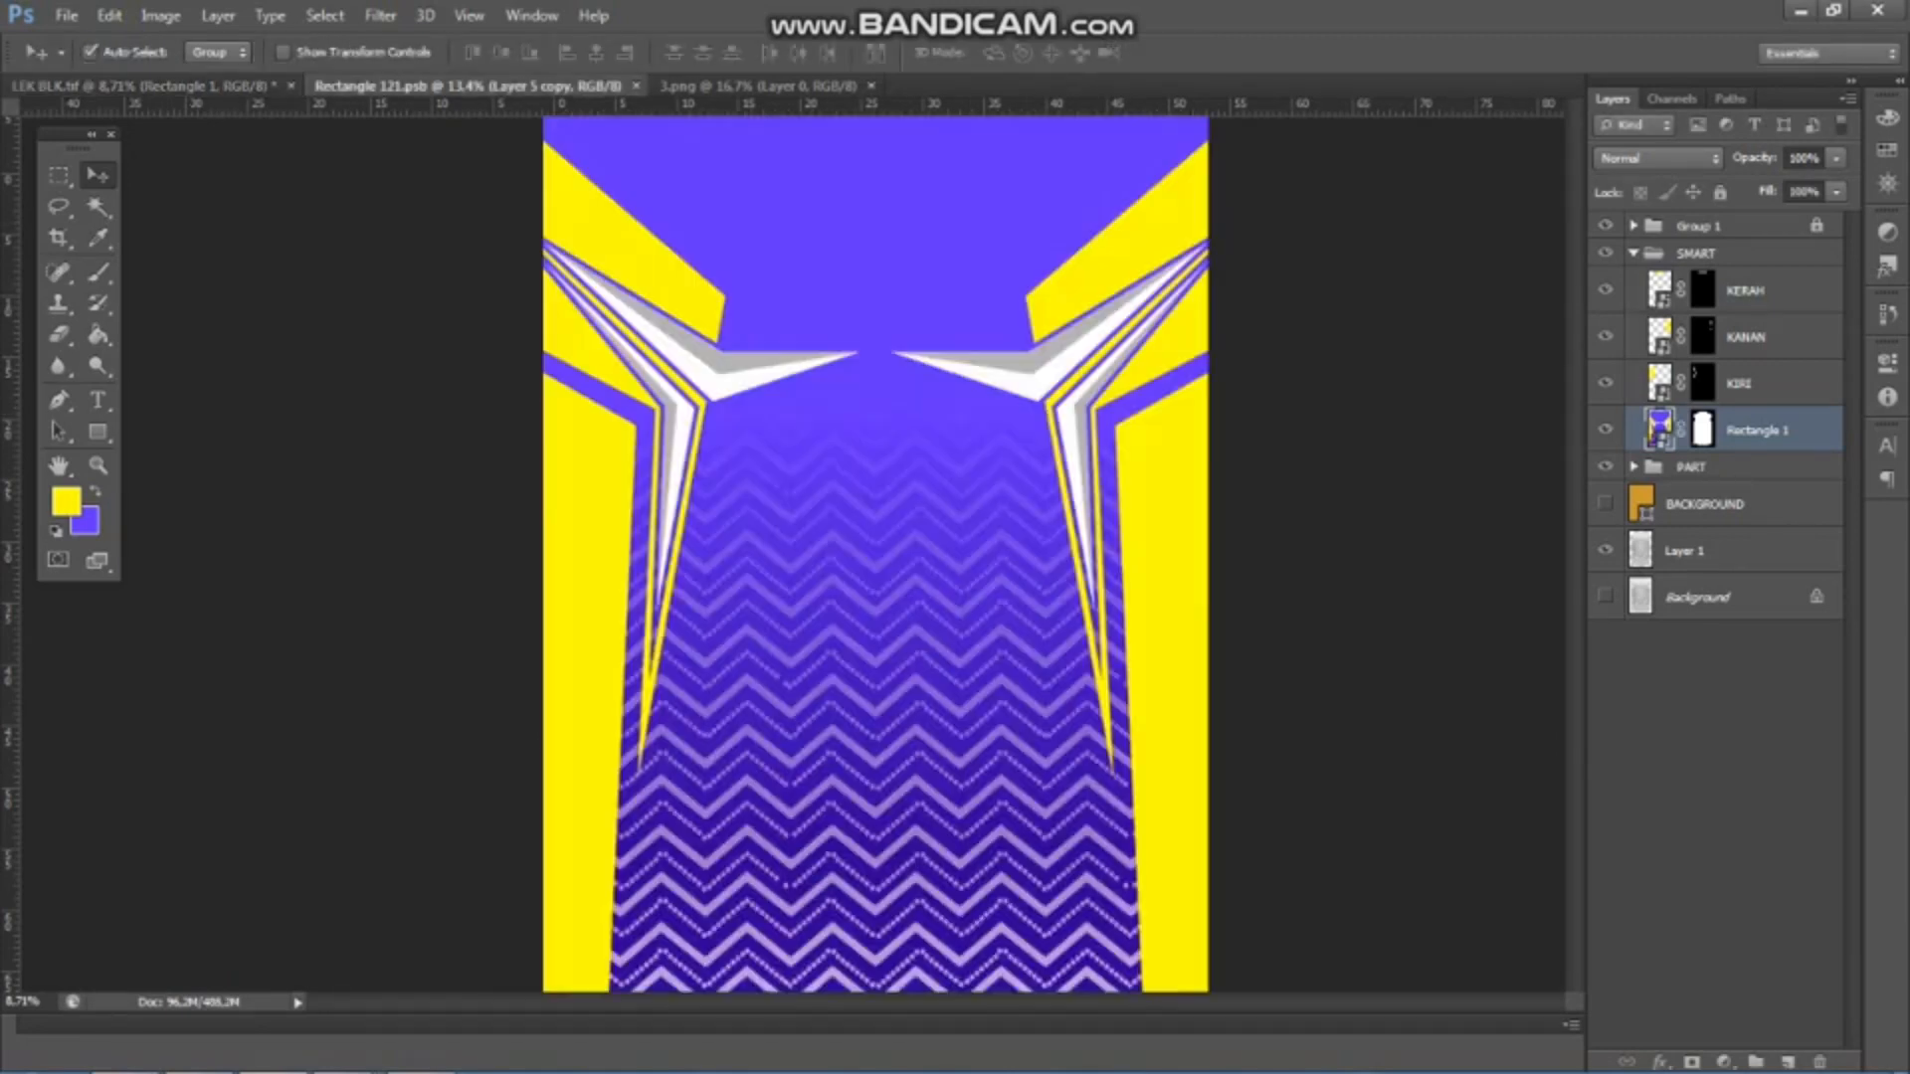
{"action": "left_click", "coordinate": [758, 87]}
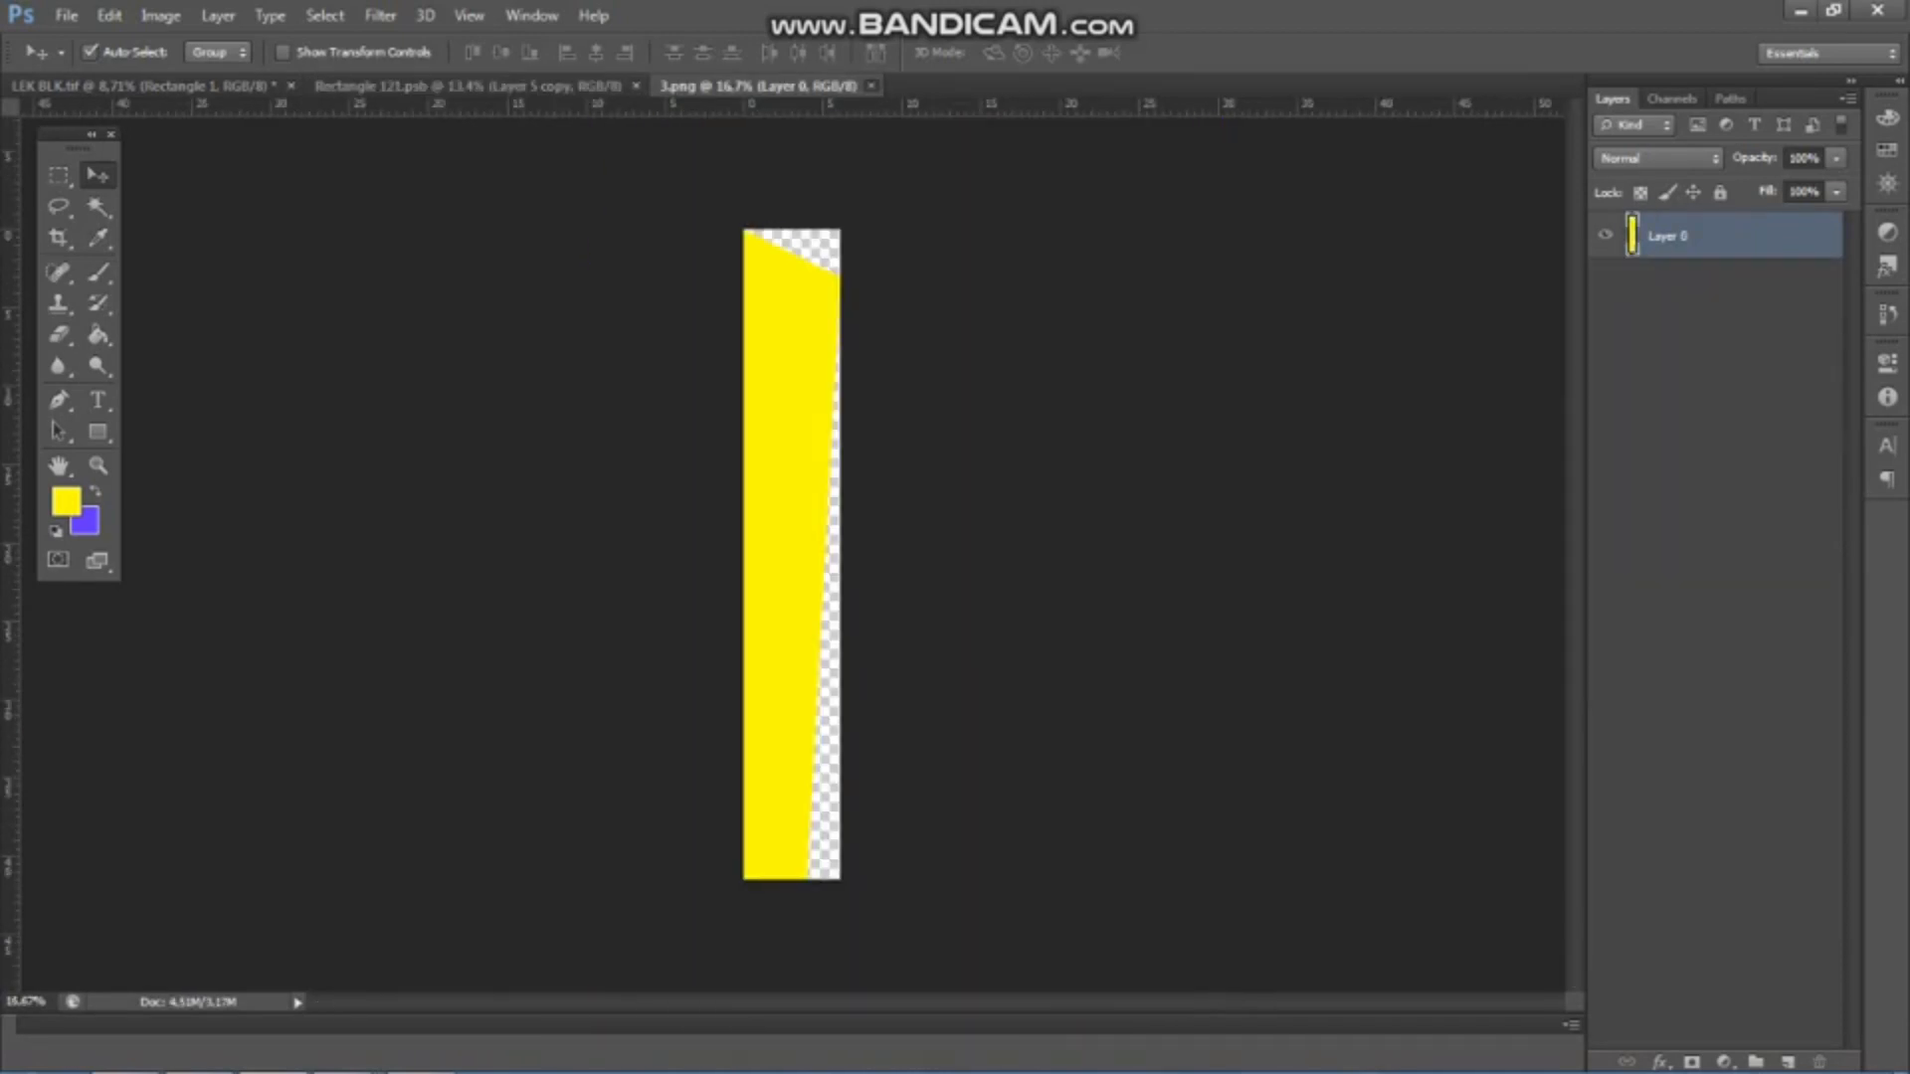
{"action": "left_click", "coordinate": [871, 87]}
{"action": "key", "text": "ctrl+0"}
{"action": "scroll", "coordinate": [793, 554], "scroll_direction": "down", "scroll_amount": 1}
{"action": "scroll", "coordinate": [793, 554], "scroll_direction": "up", "scroll_amount": 1}
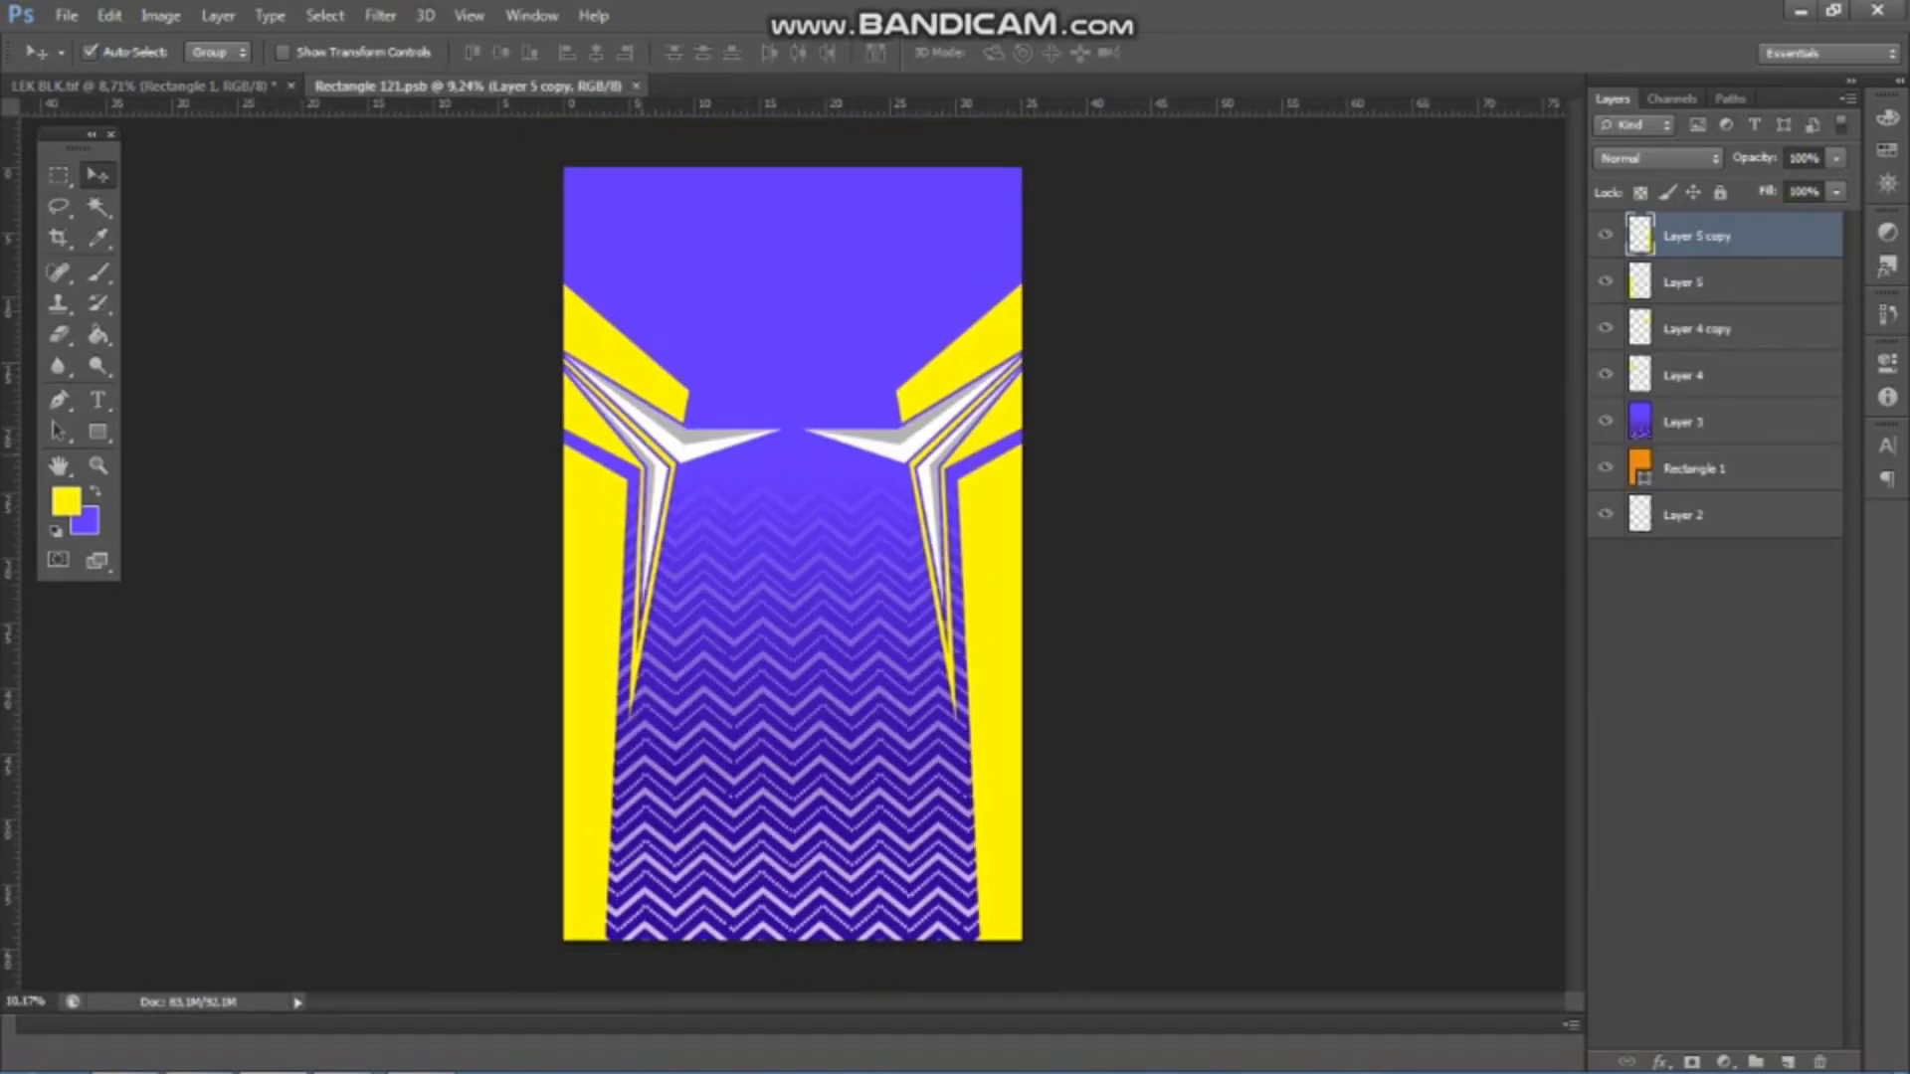
{"action": "left_click_drag", "start_coordinate": [10, 447], "coordinate": [793, 477]}
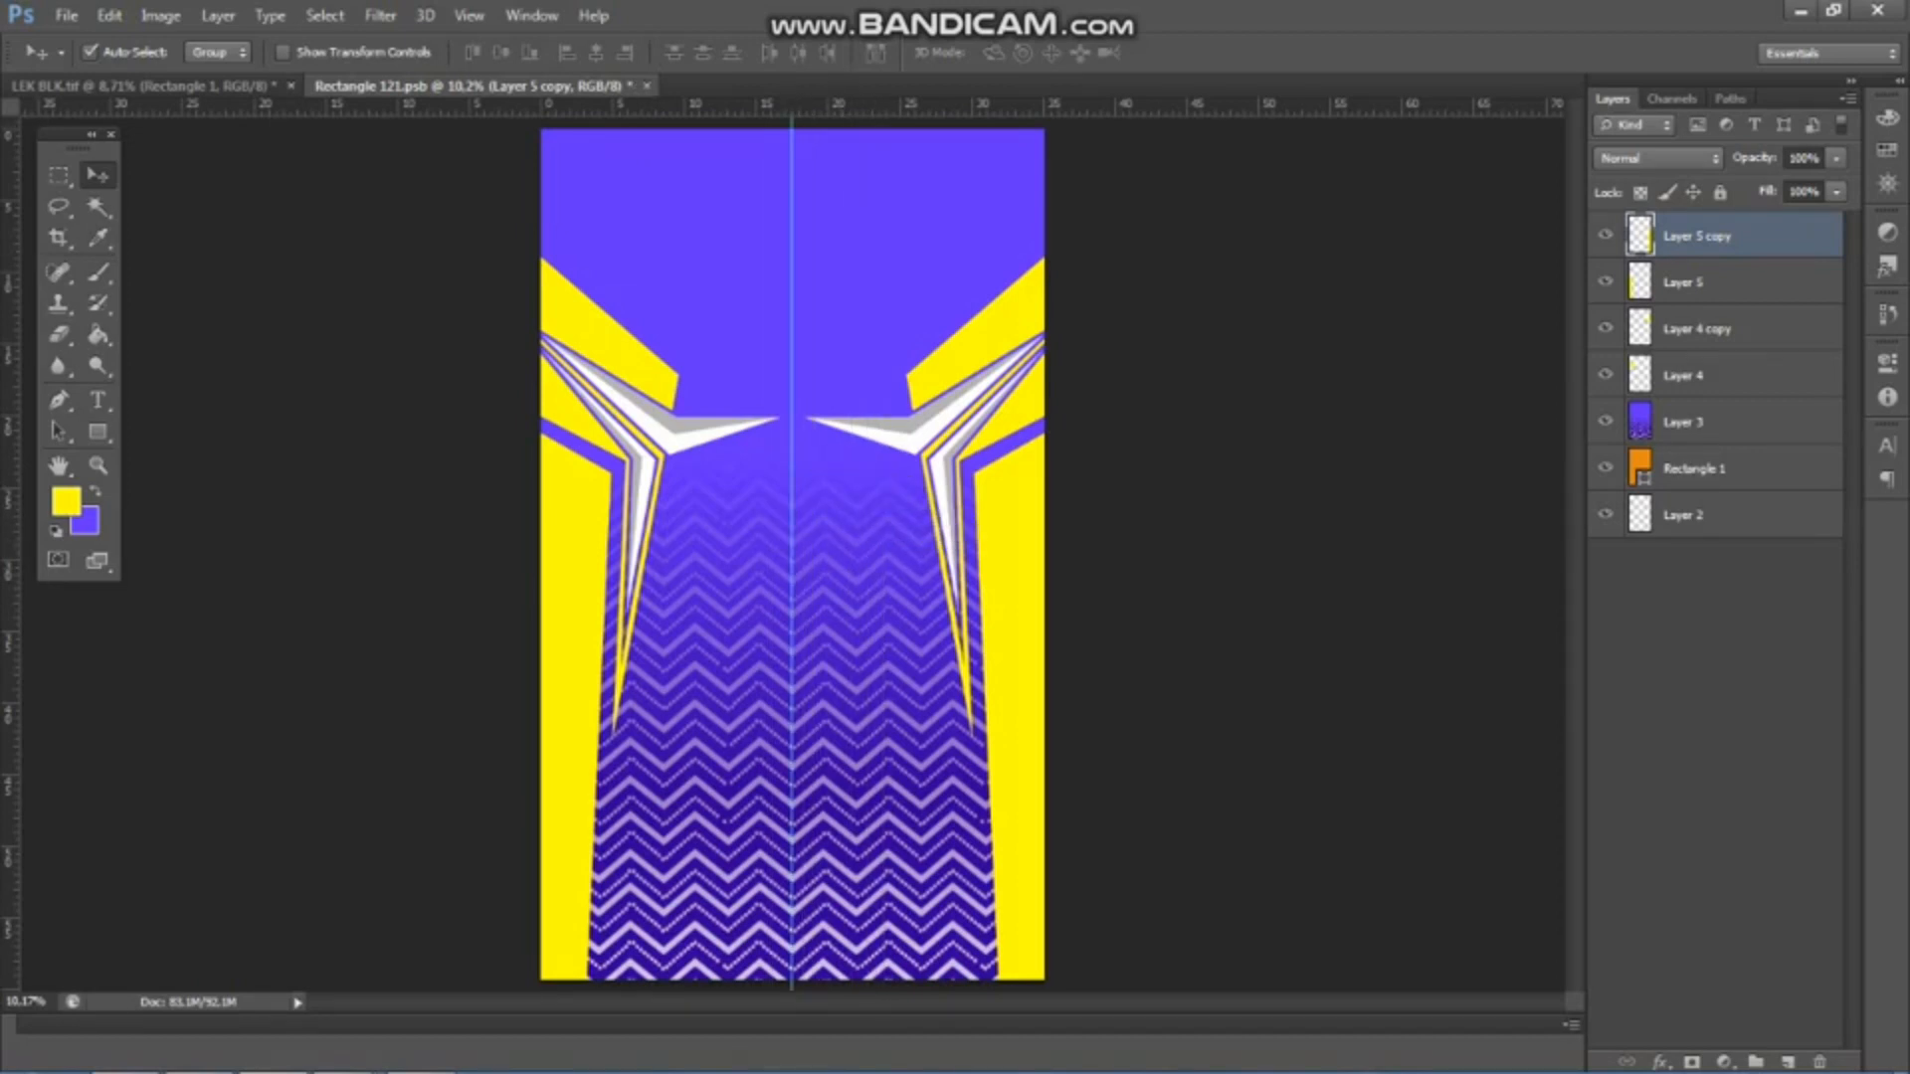
{"action": "left_click_drag", "start_coordinate": [806, 104], "coordinate": [810, 554]}
- Open 8.png from the MOKEUP BAHAN folder and bring its number 15 into Rectangle 121.psb
{"action": "left_click", "coordinate": [66, 15]}
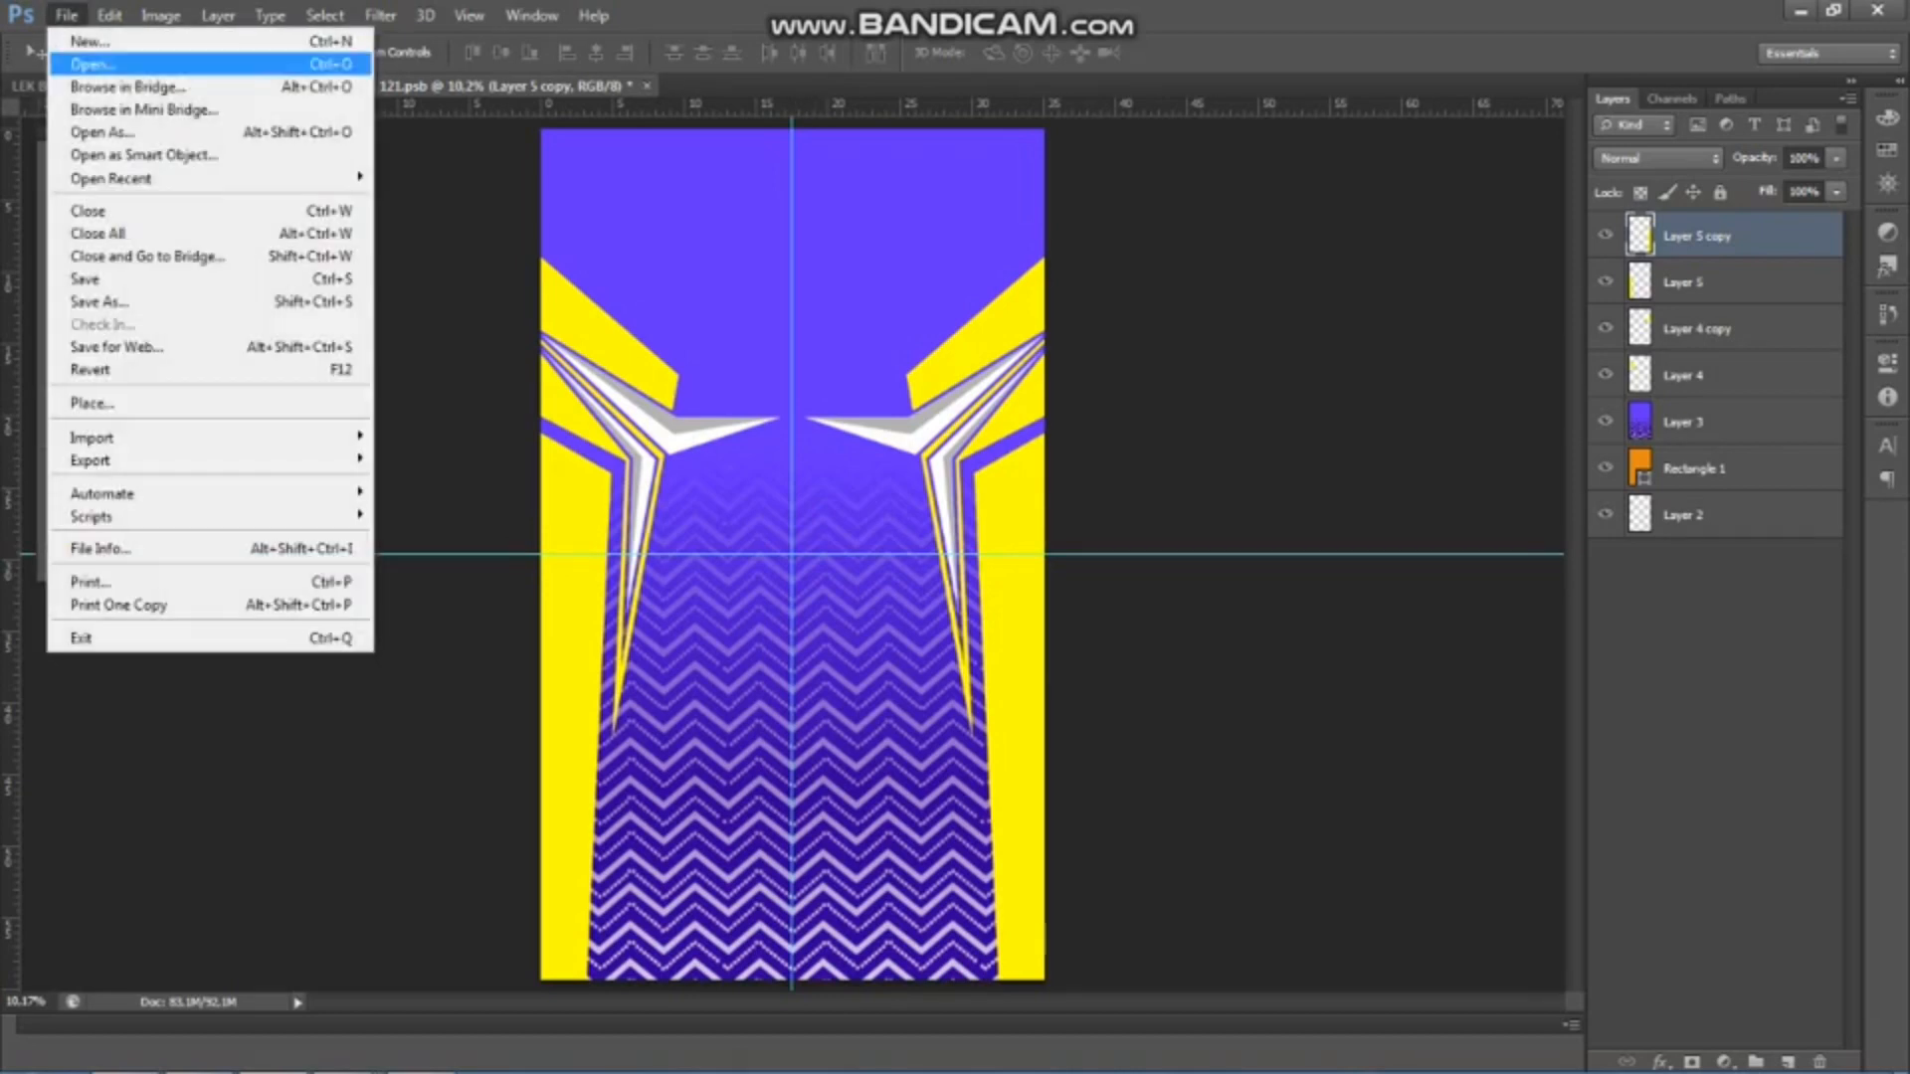
{"action": "left_click", "coordinate": [92, 64]}
{"action": "left_click", "coordinate": [1290, 552]}
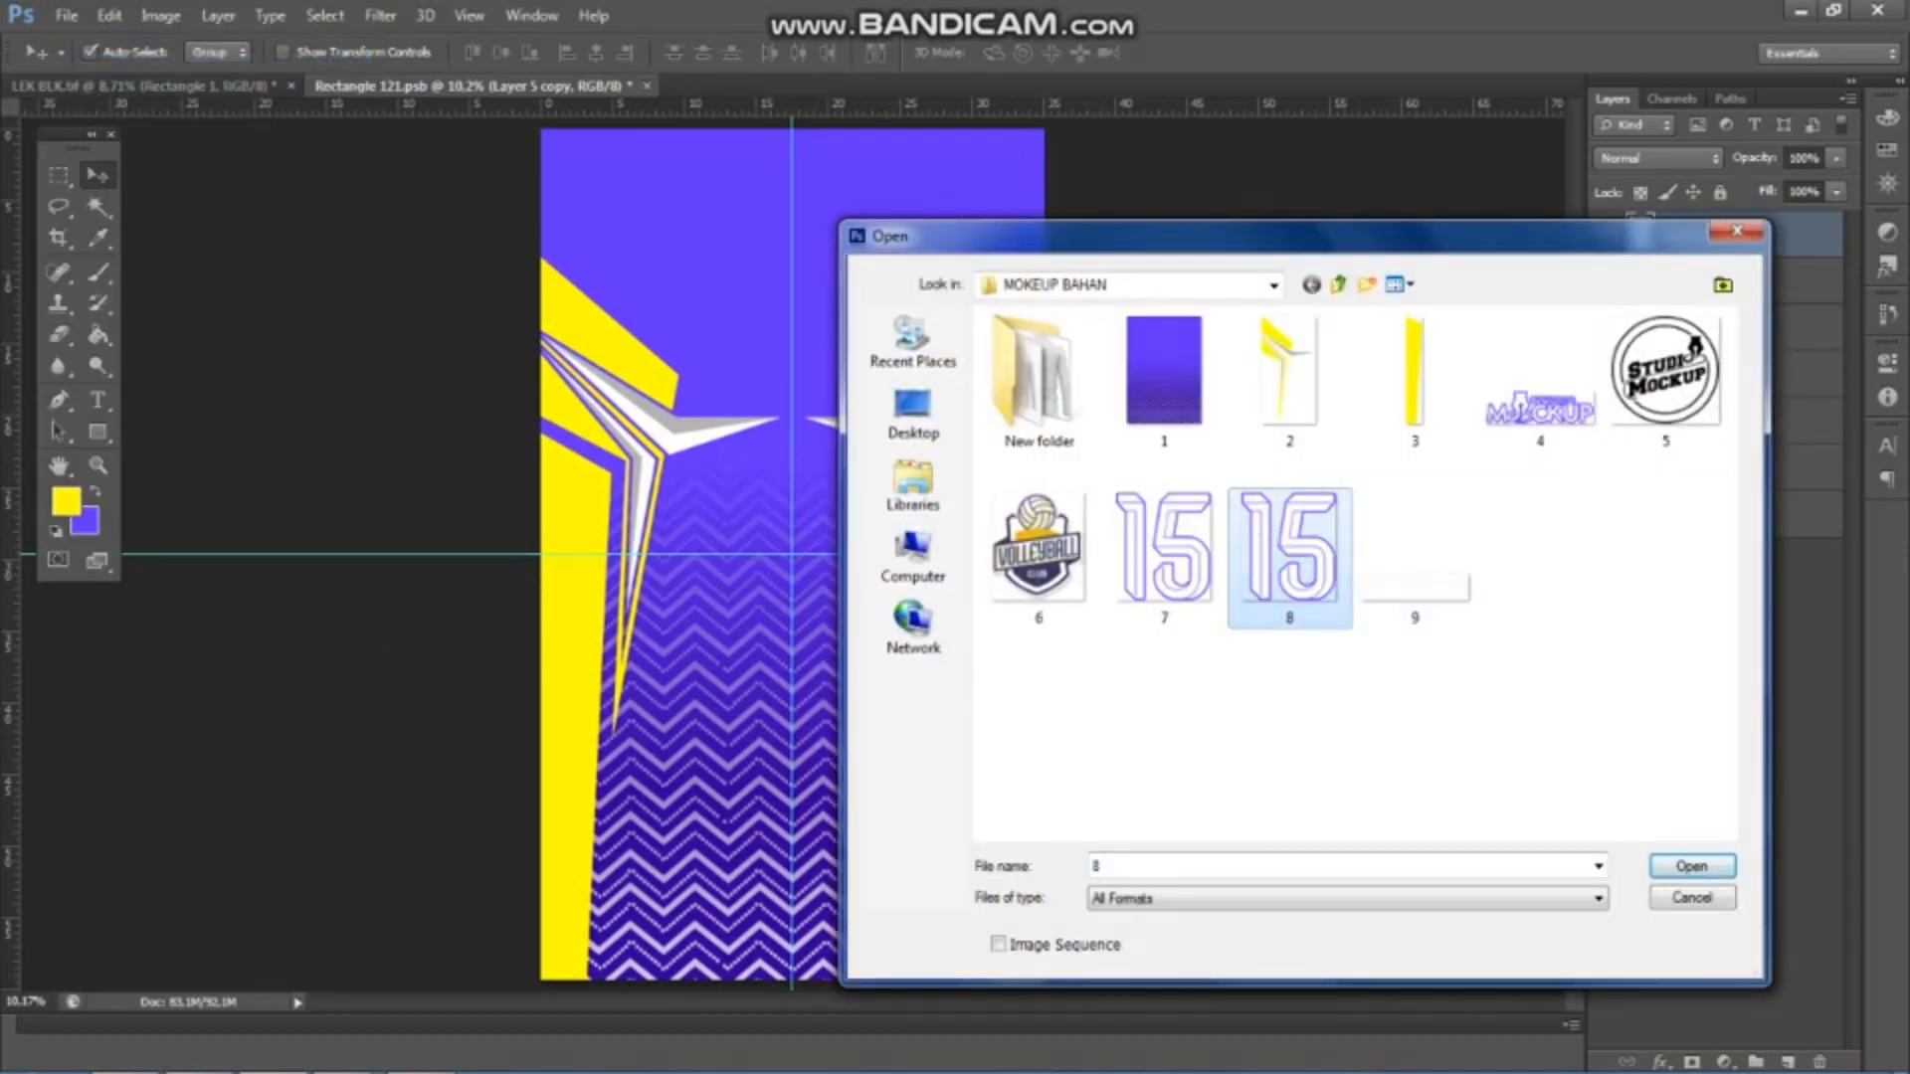
{"action": "left_click", "coordinate": [1691, 865]}
{"action": "left_click_drag", "start_coordinate": [923, 525], "coordinate": [821, 528]}
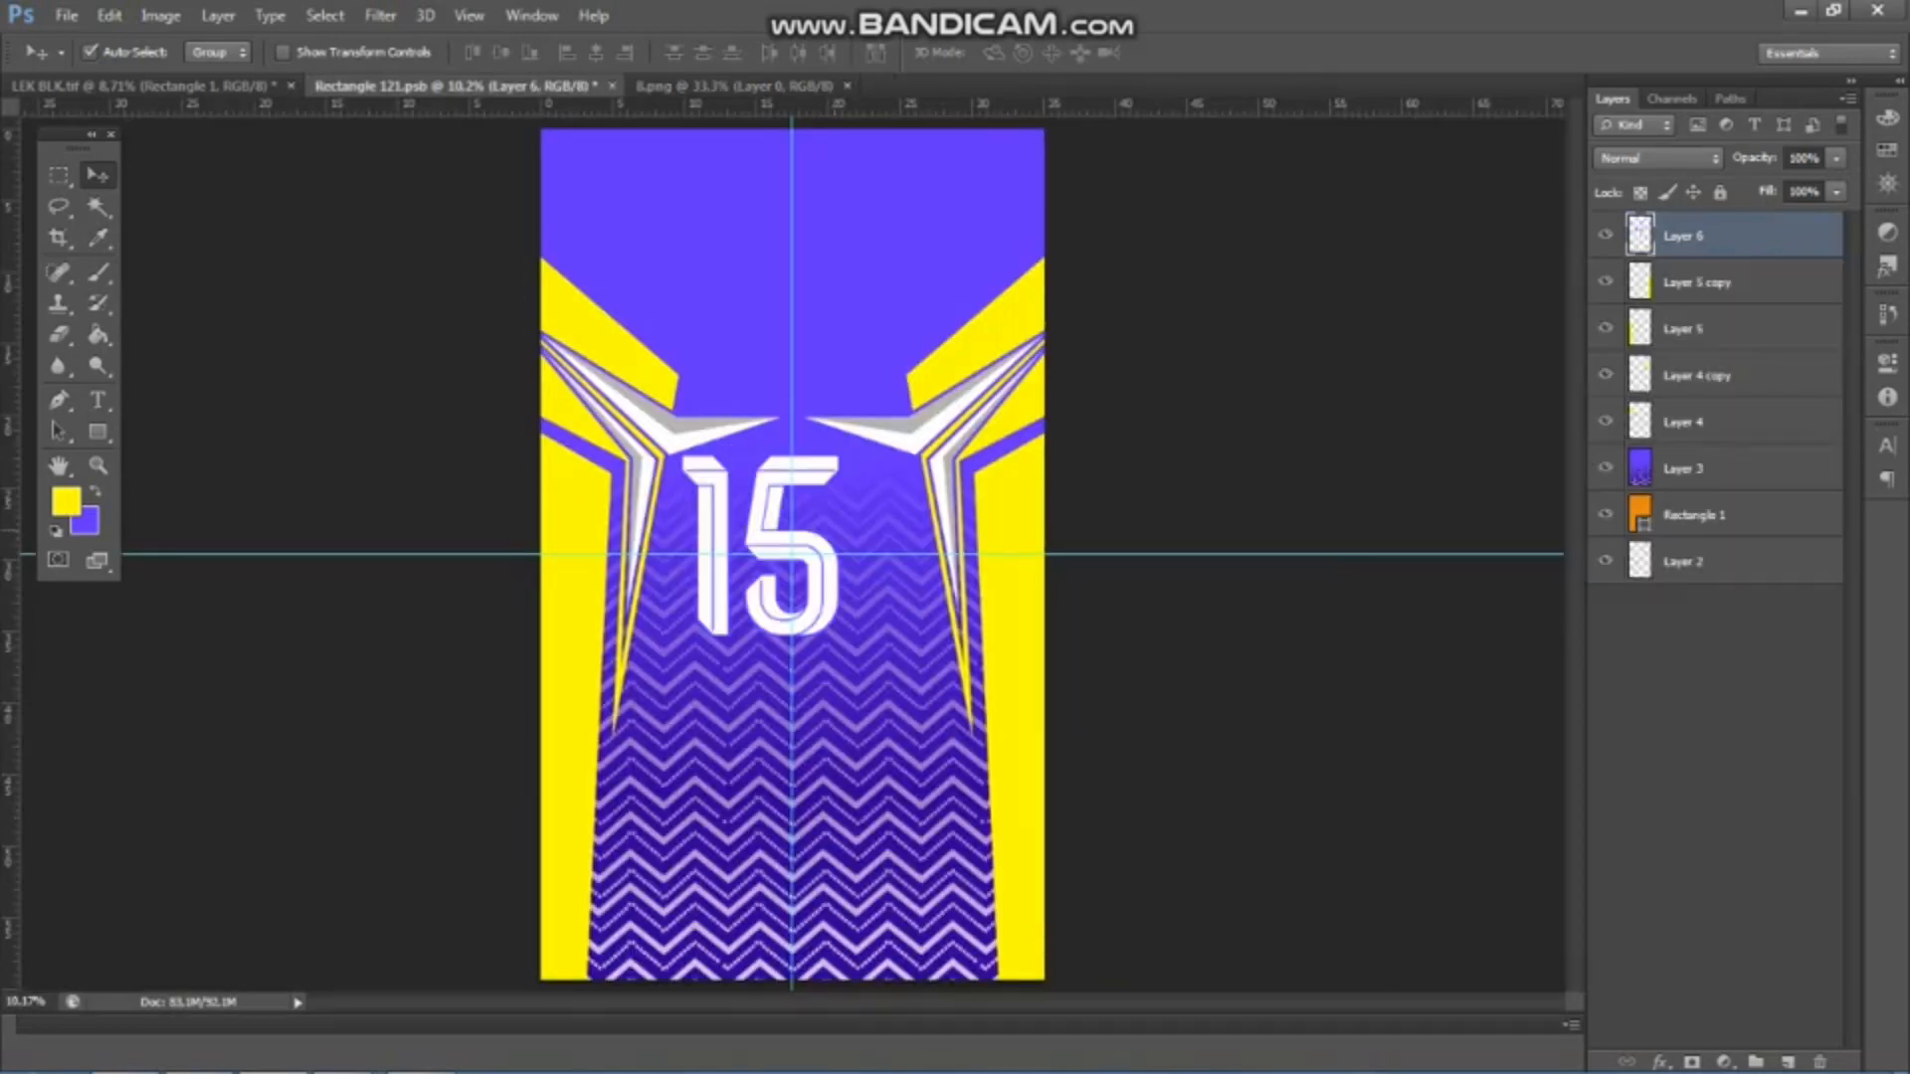
- Center the number 15 on the guide intersection, save Rectangle 121.psb, and check the number on the jersey mockup
{"action": "scroll", "coordinate": [826, 525], "scroll_direction": "up", "scroll_amount": 2}
{"action": "key", "text": "ctrl+t"}
{"action": "scroll", "coordinate": [752, 483], "scroll_direction": "up", "scroll_amount": 2}
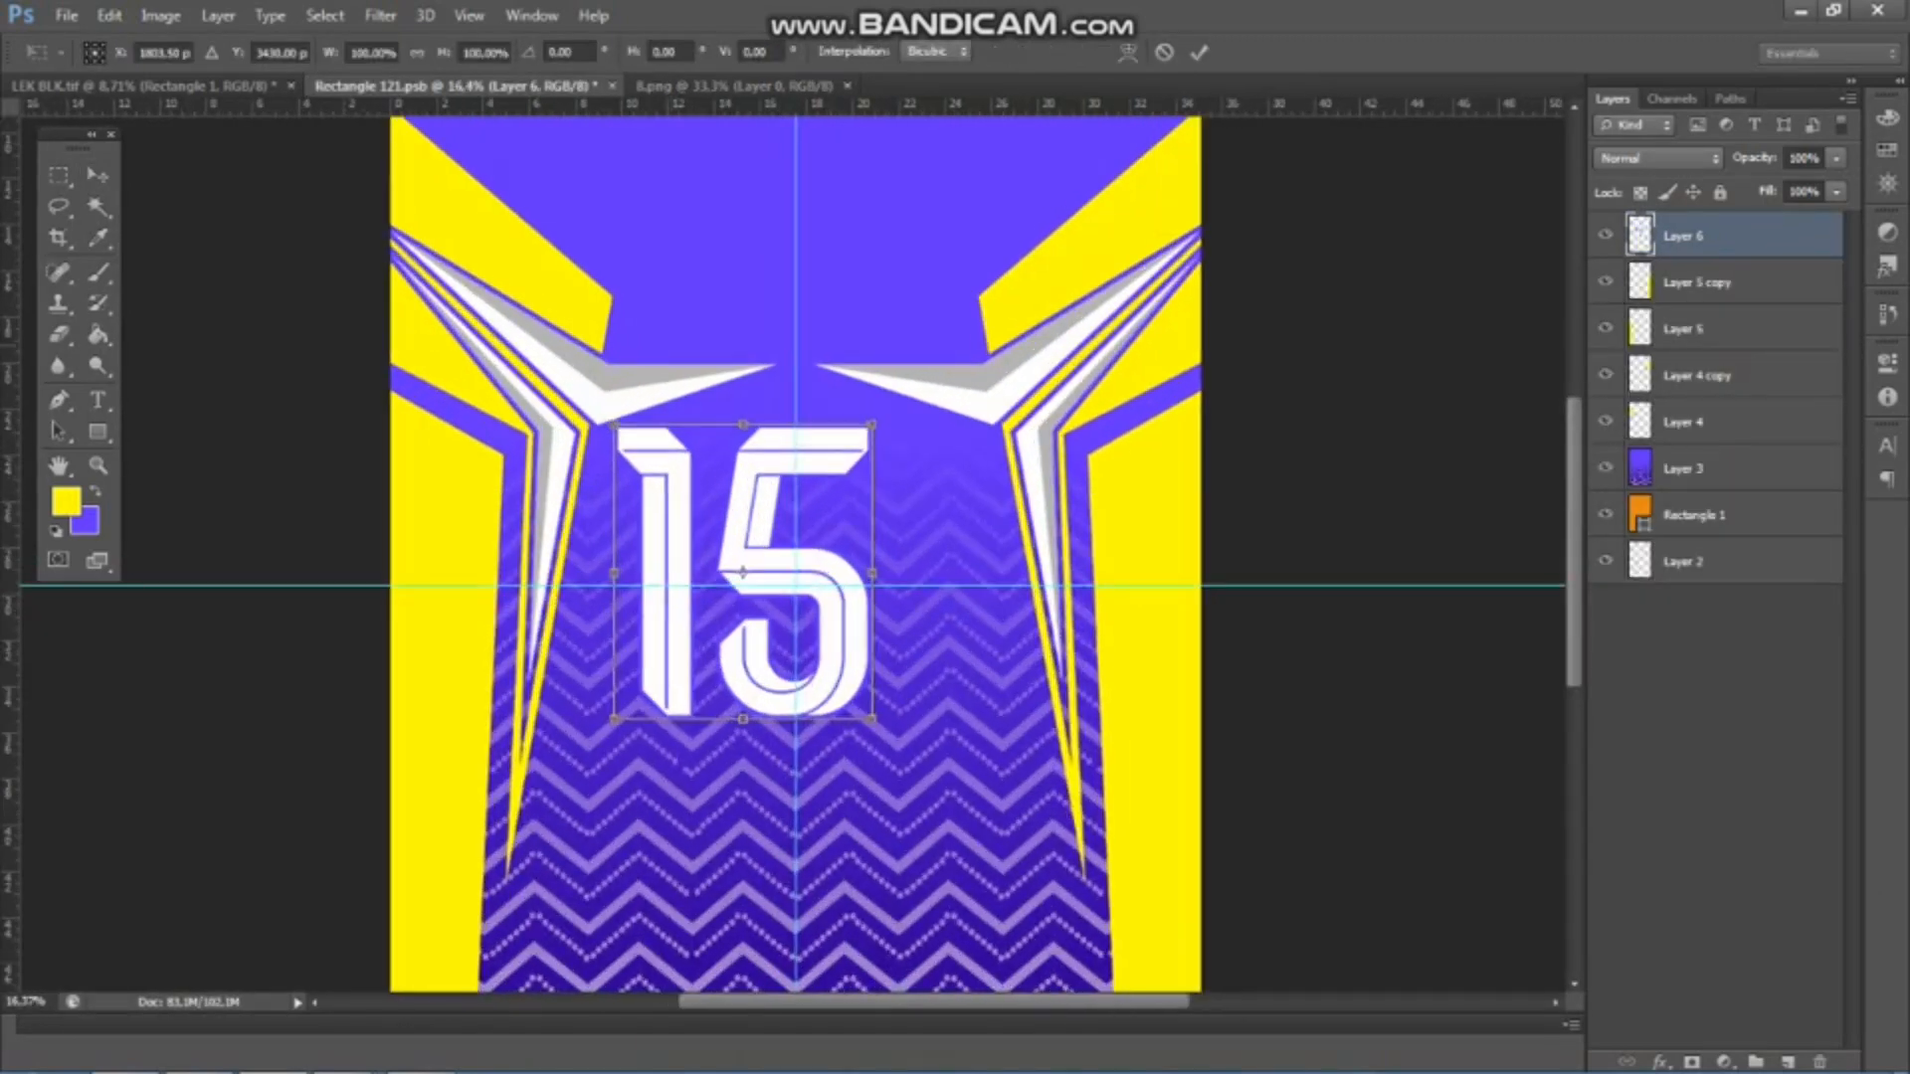
{"action": "left_click_drag", "start_coordinate": [777, 435], "coordinate": [832, 450]}
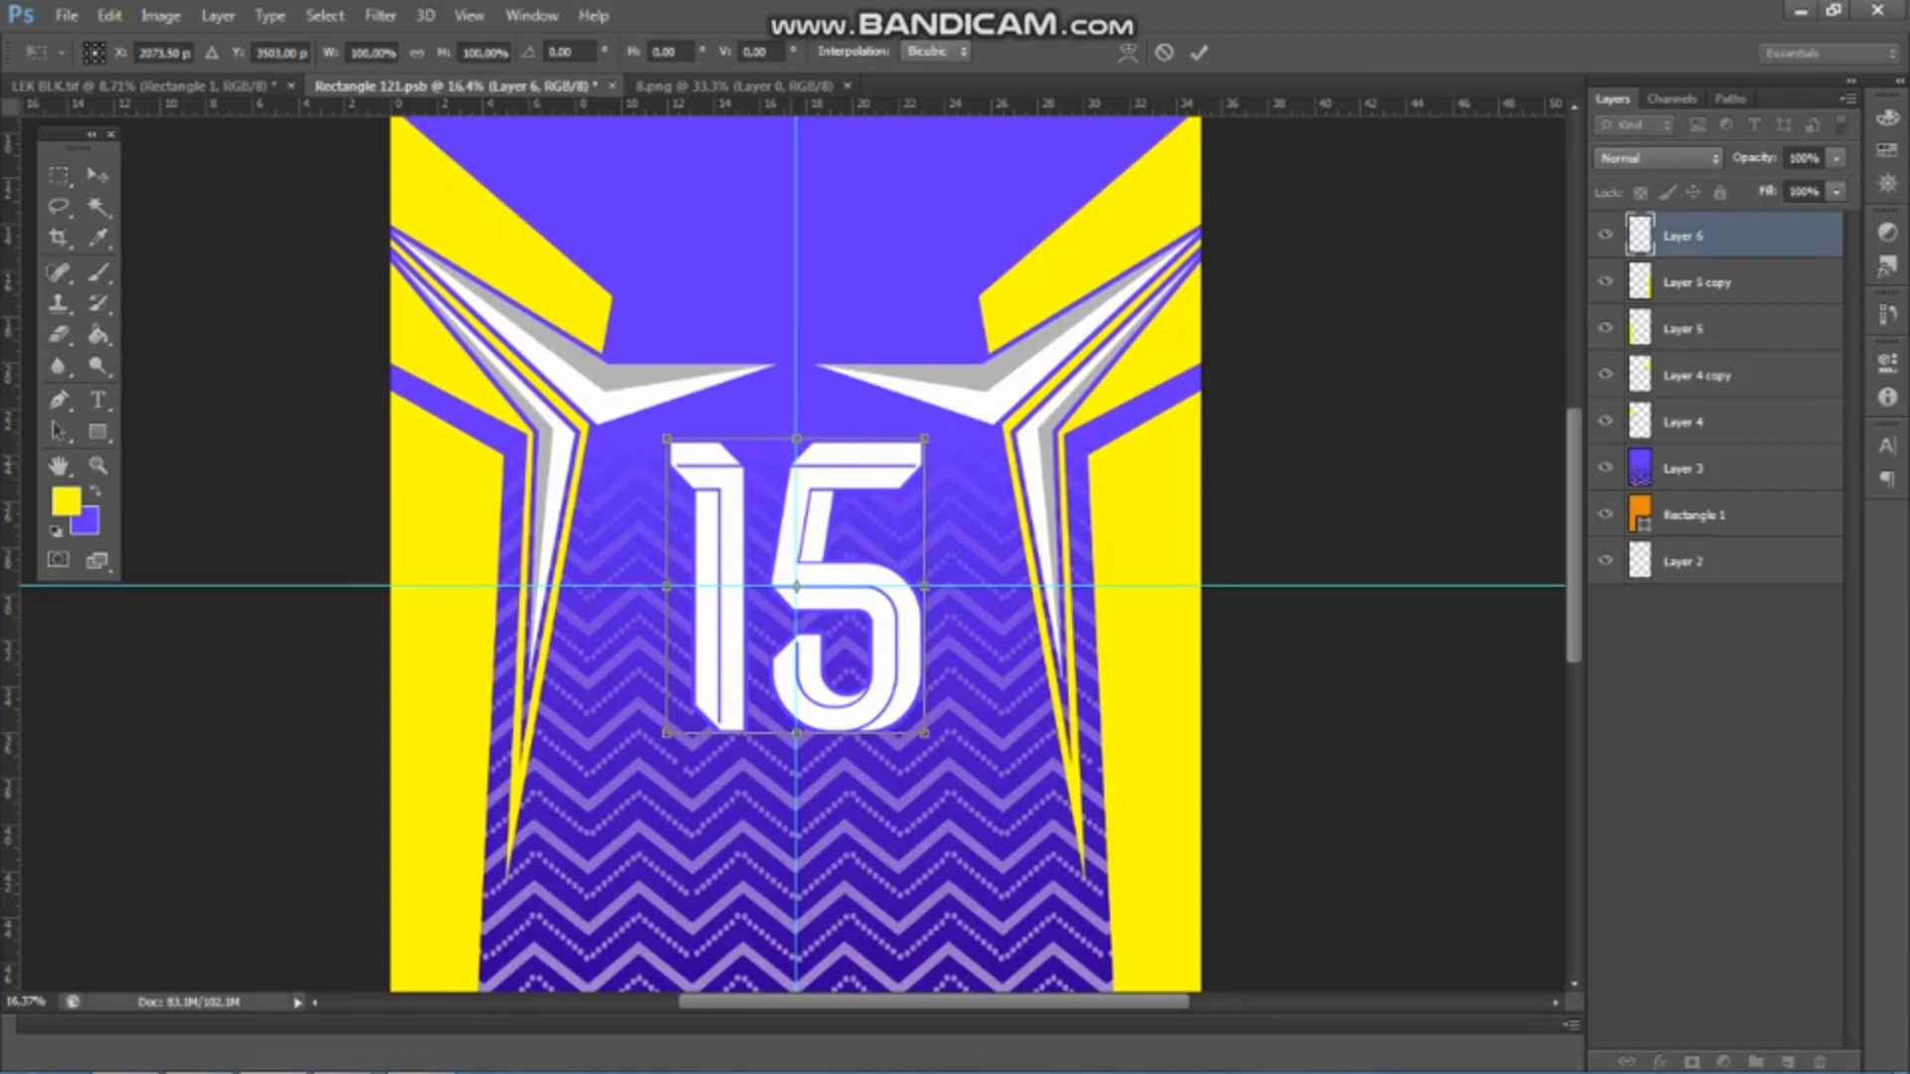
{"action": "key", "text": "ctrl+s"}
{"action": "key", "text": "Return"}
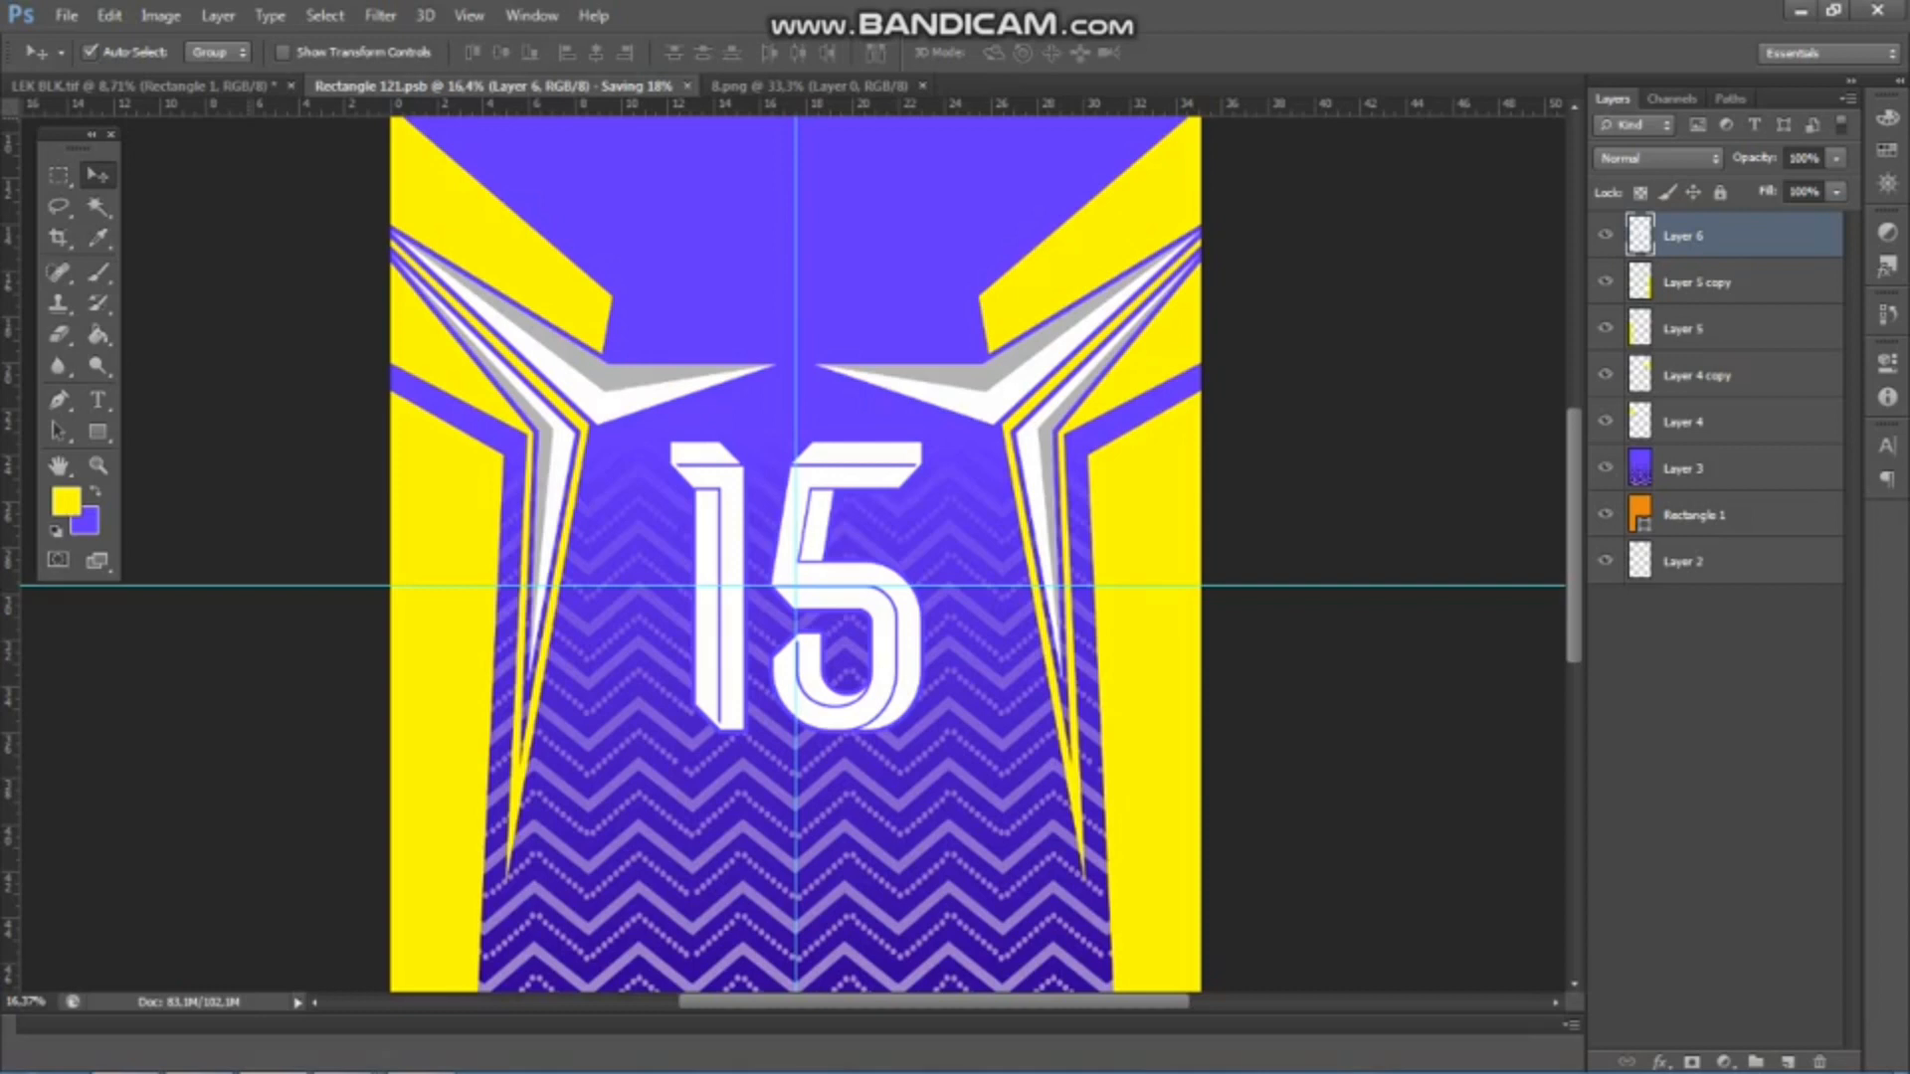
{"action": "left_click", "coordinate": [140, 87]}
{"action": "scroll", "coordinate": [769, 483], "scroll_direction": "up", "scroll_amount": 2}
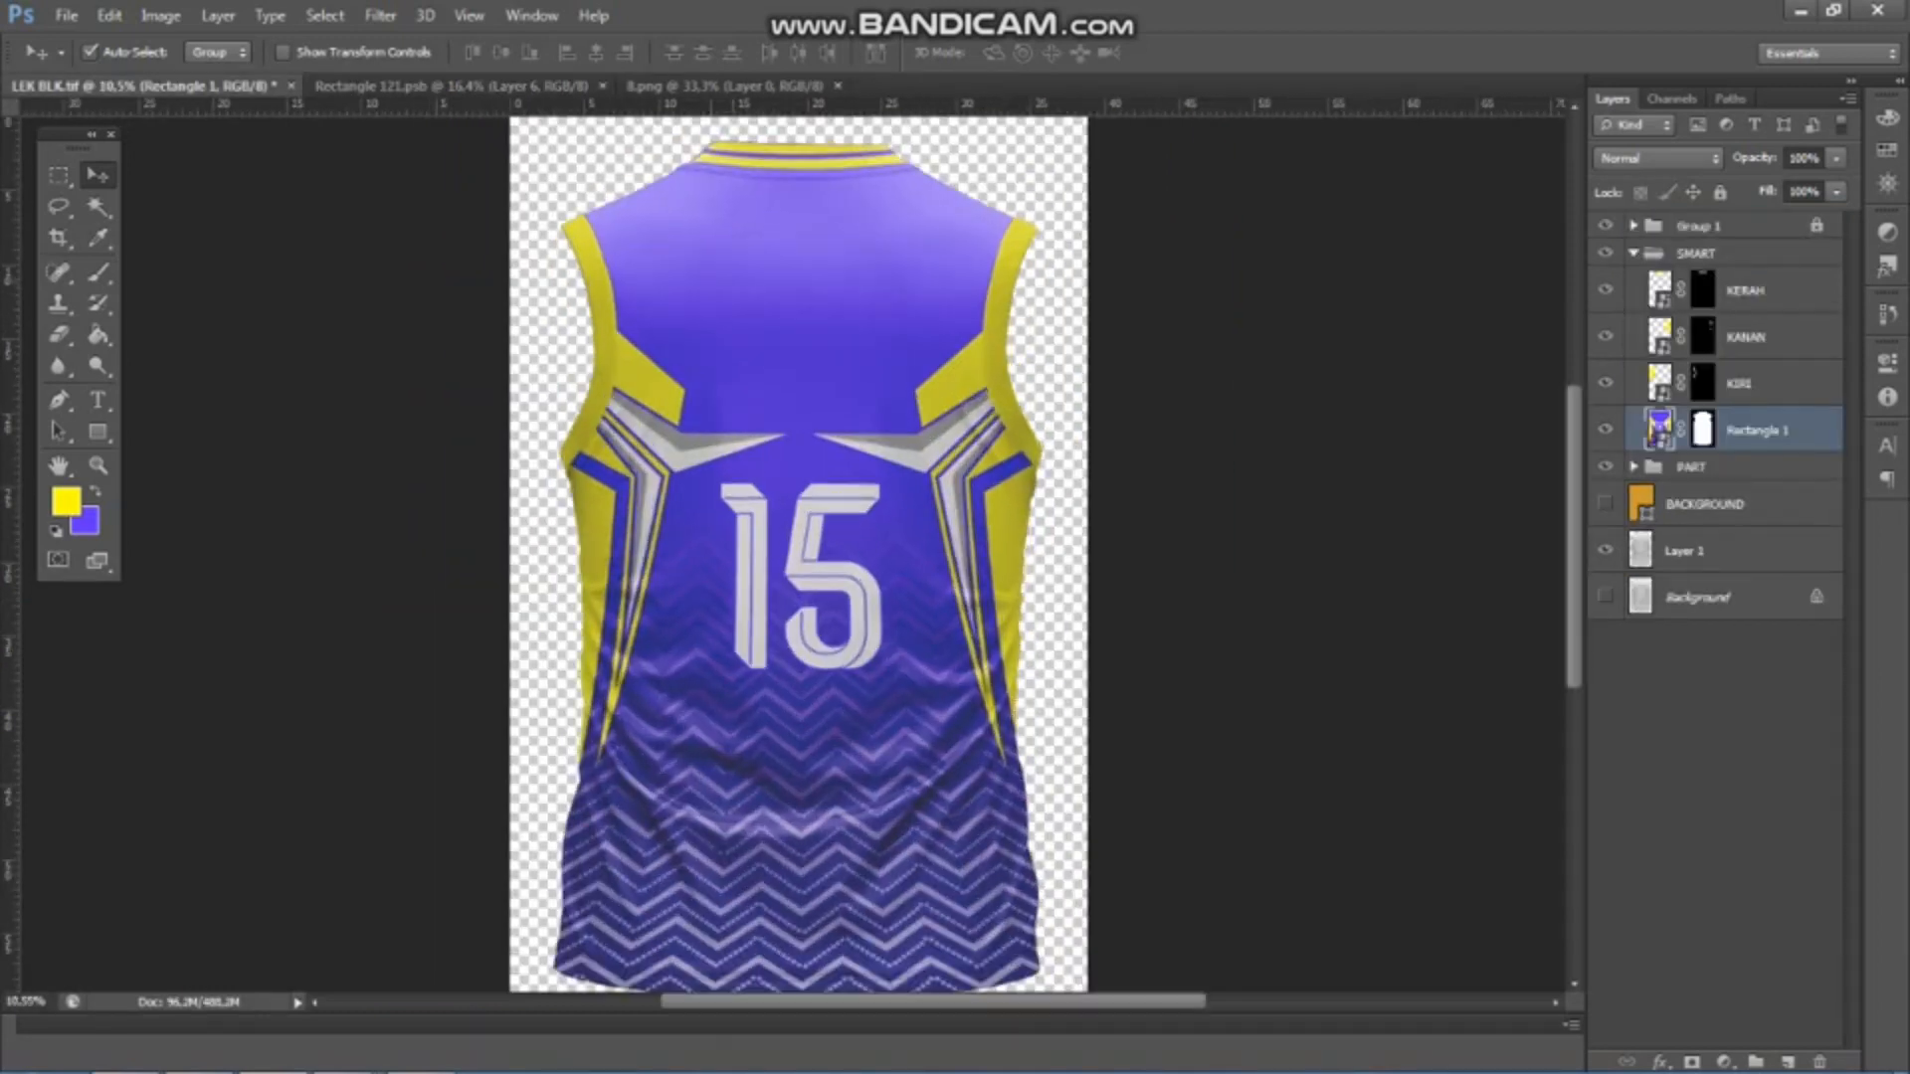
- Scale the number 15 to 114.24% width and 132.98% height, centered on the vertical guide, and save to update the jersey mockup
{"action": "key", "text": "ctrl+Tab"}
{"action": "left_click_drag", "start_coordinate": [852, 445], "coordinate": [853, 415]}
{"action": "key", "text": "ctrl+t"}
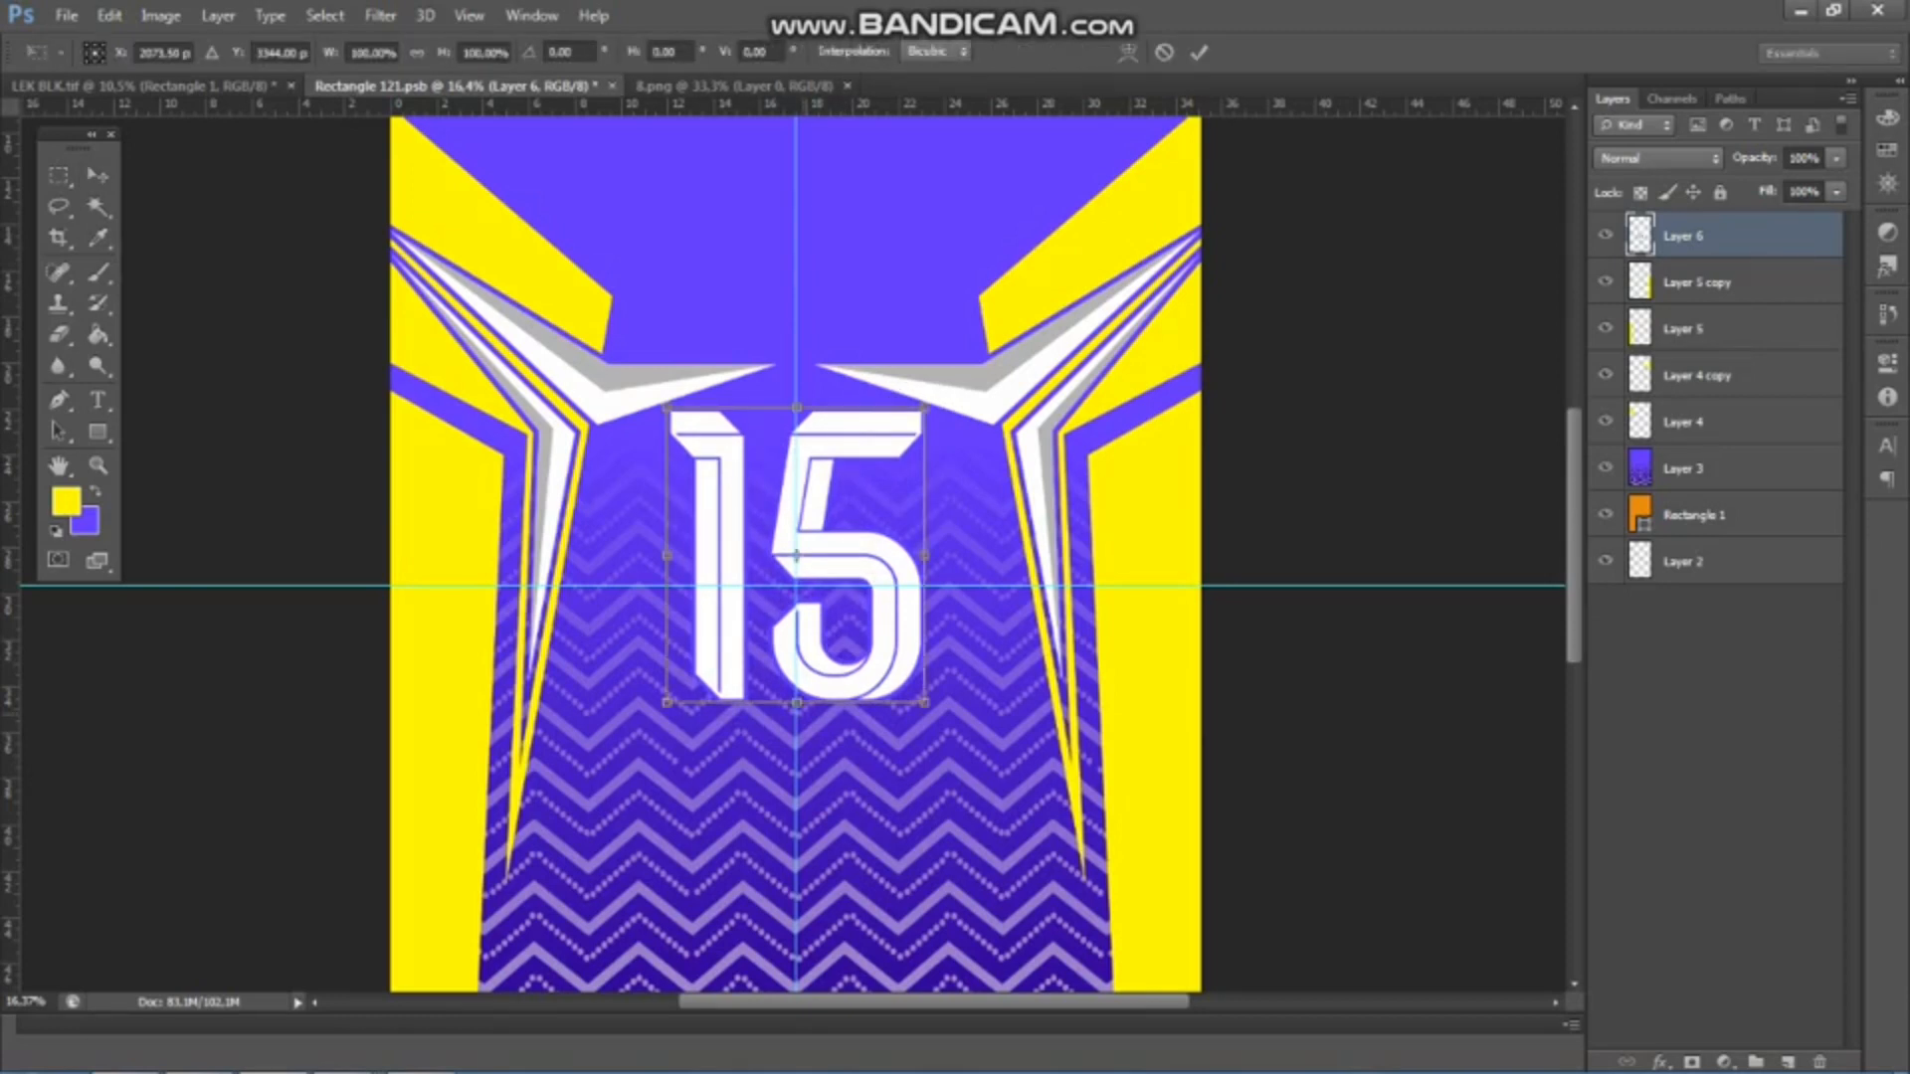
{"action": "left_click_drag", "start_coordinate": [797, 703], "coordinate": [797, 801]}
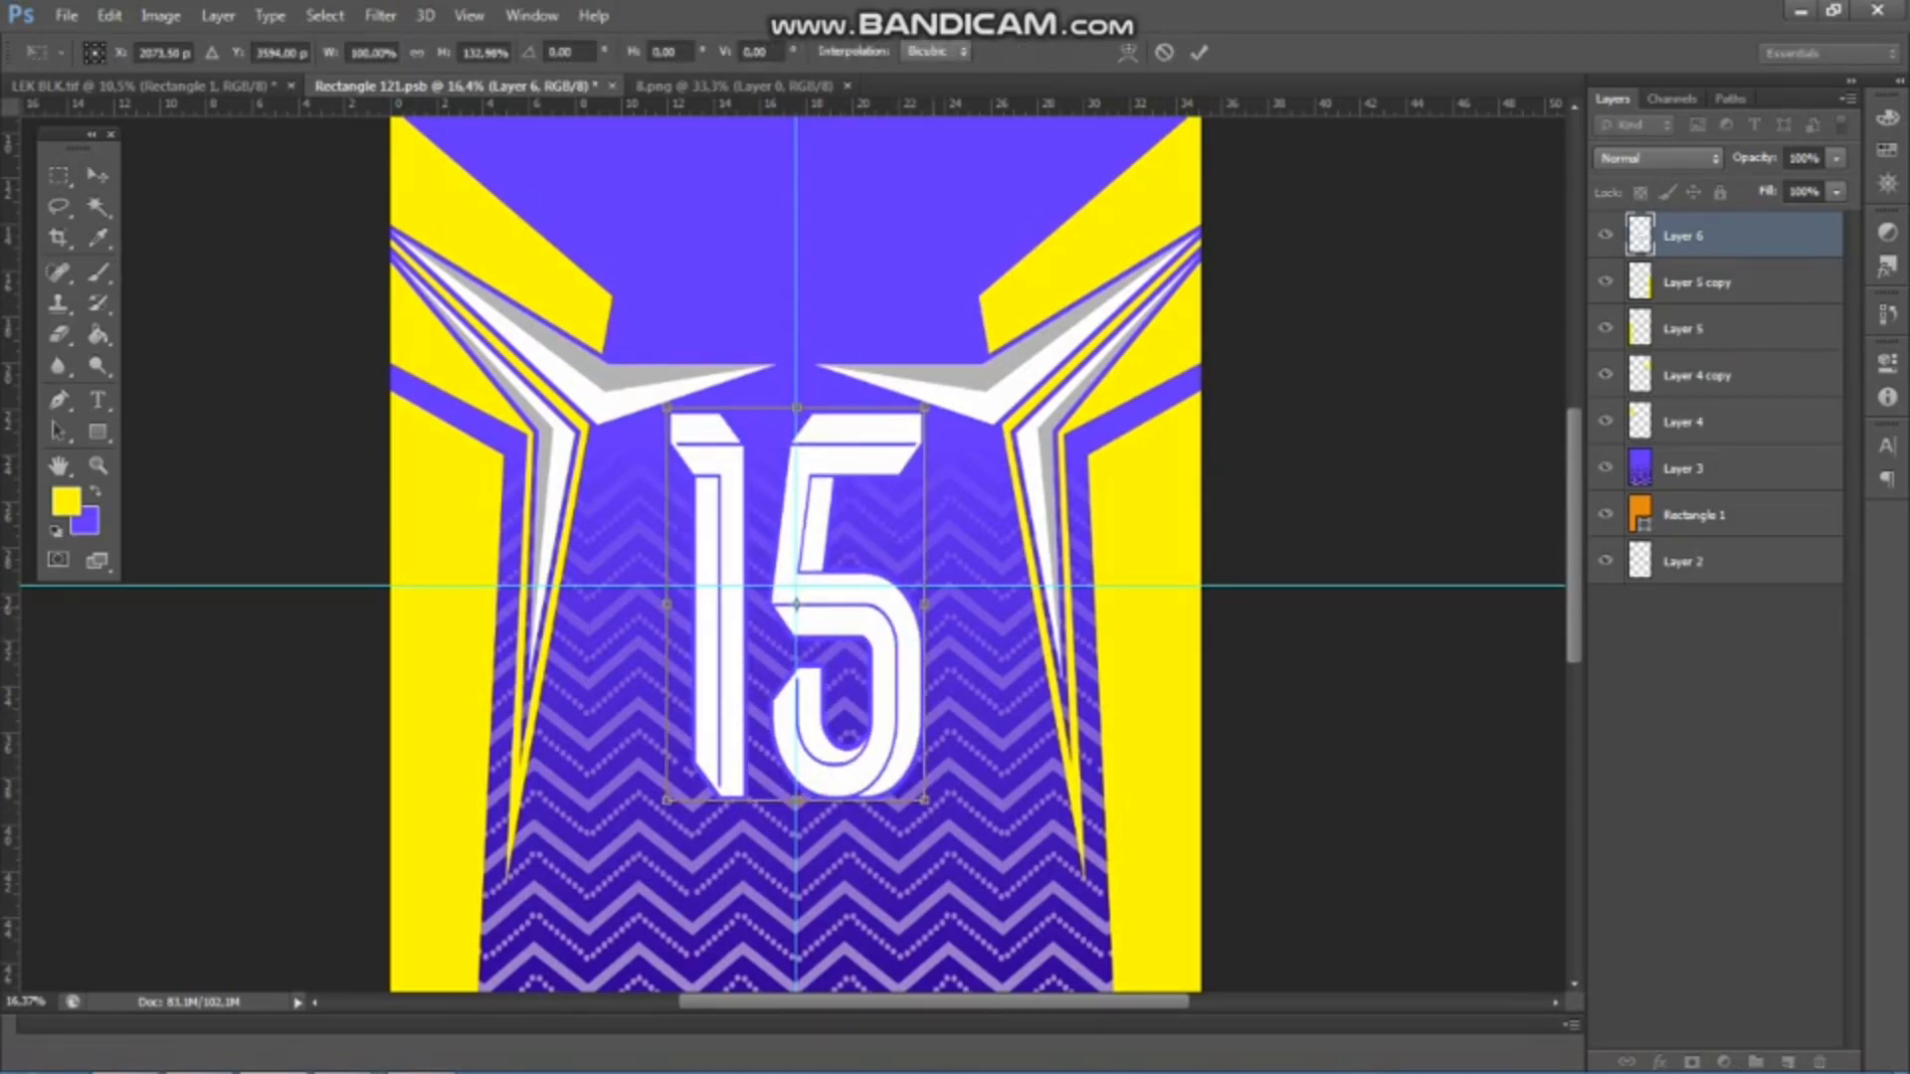
{"action": "mouse_move", "coordinate": [925, 604]}
{"action": "left_mouse_down"}
{"action": "mouse_move", "coordinate": [962, 603]}
{"action": "mouse_move", "coordinate": [920, 596]}
{"action": "left_mouse_up"}
{"action": "key", "text": "ctrl+s"}
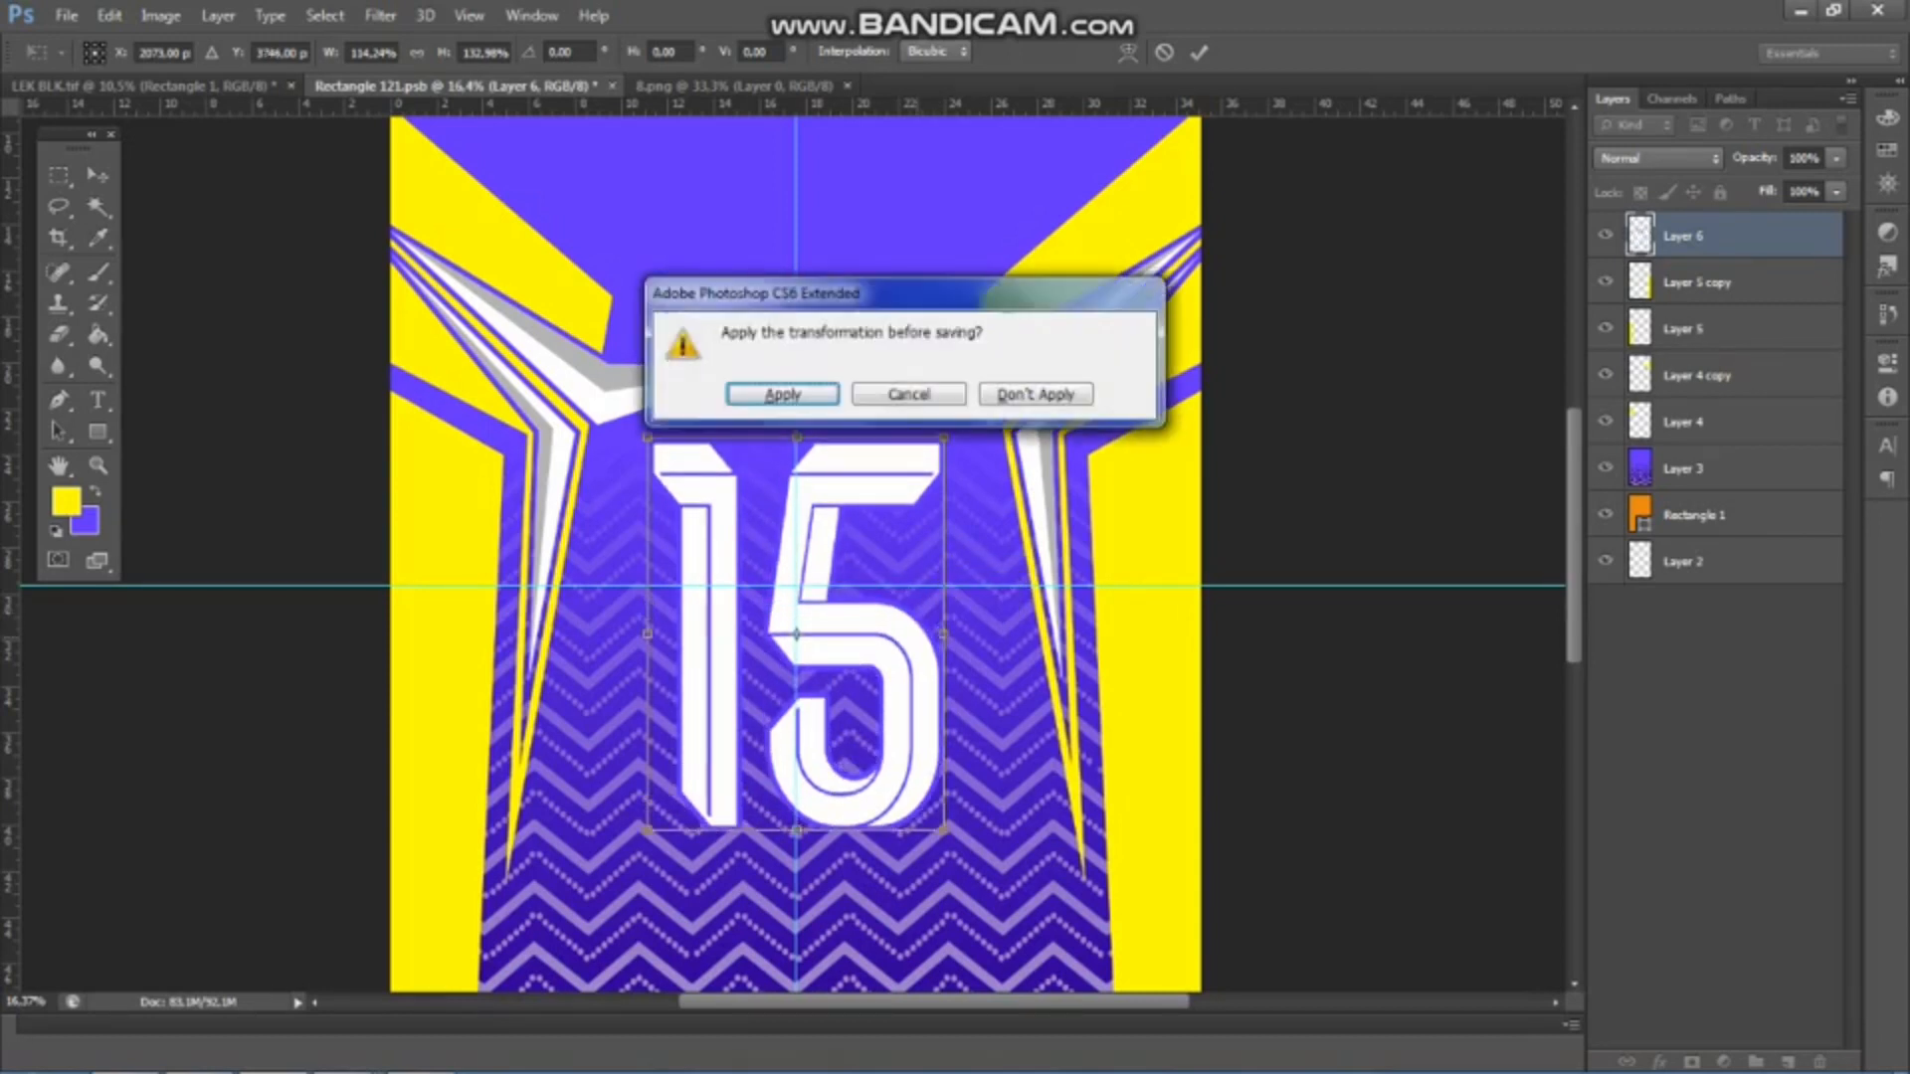
{"action": "key", "text": "Return"}
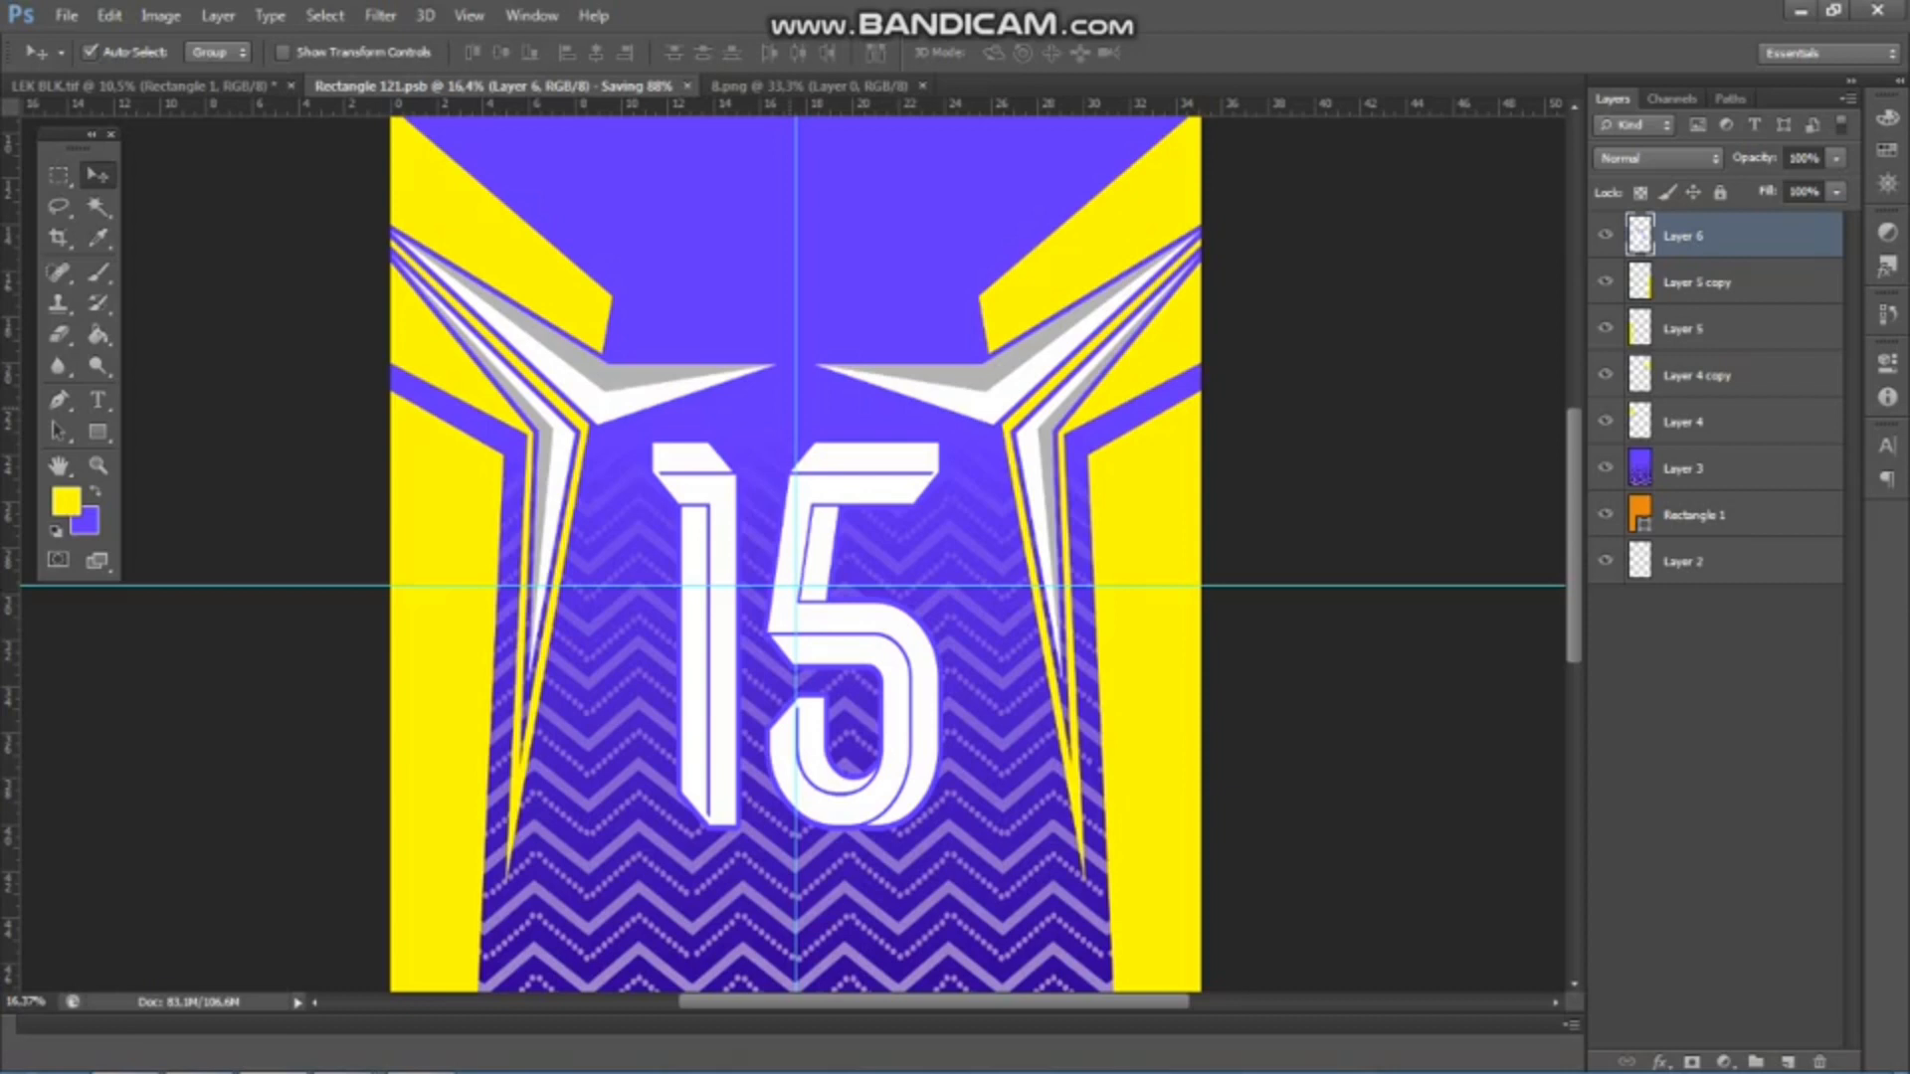
{"action": "key", "text": "ctrl+Tab"}
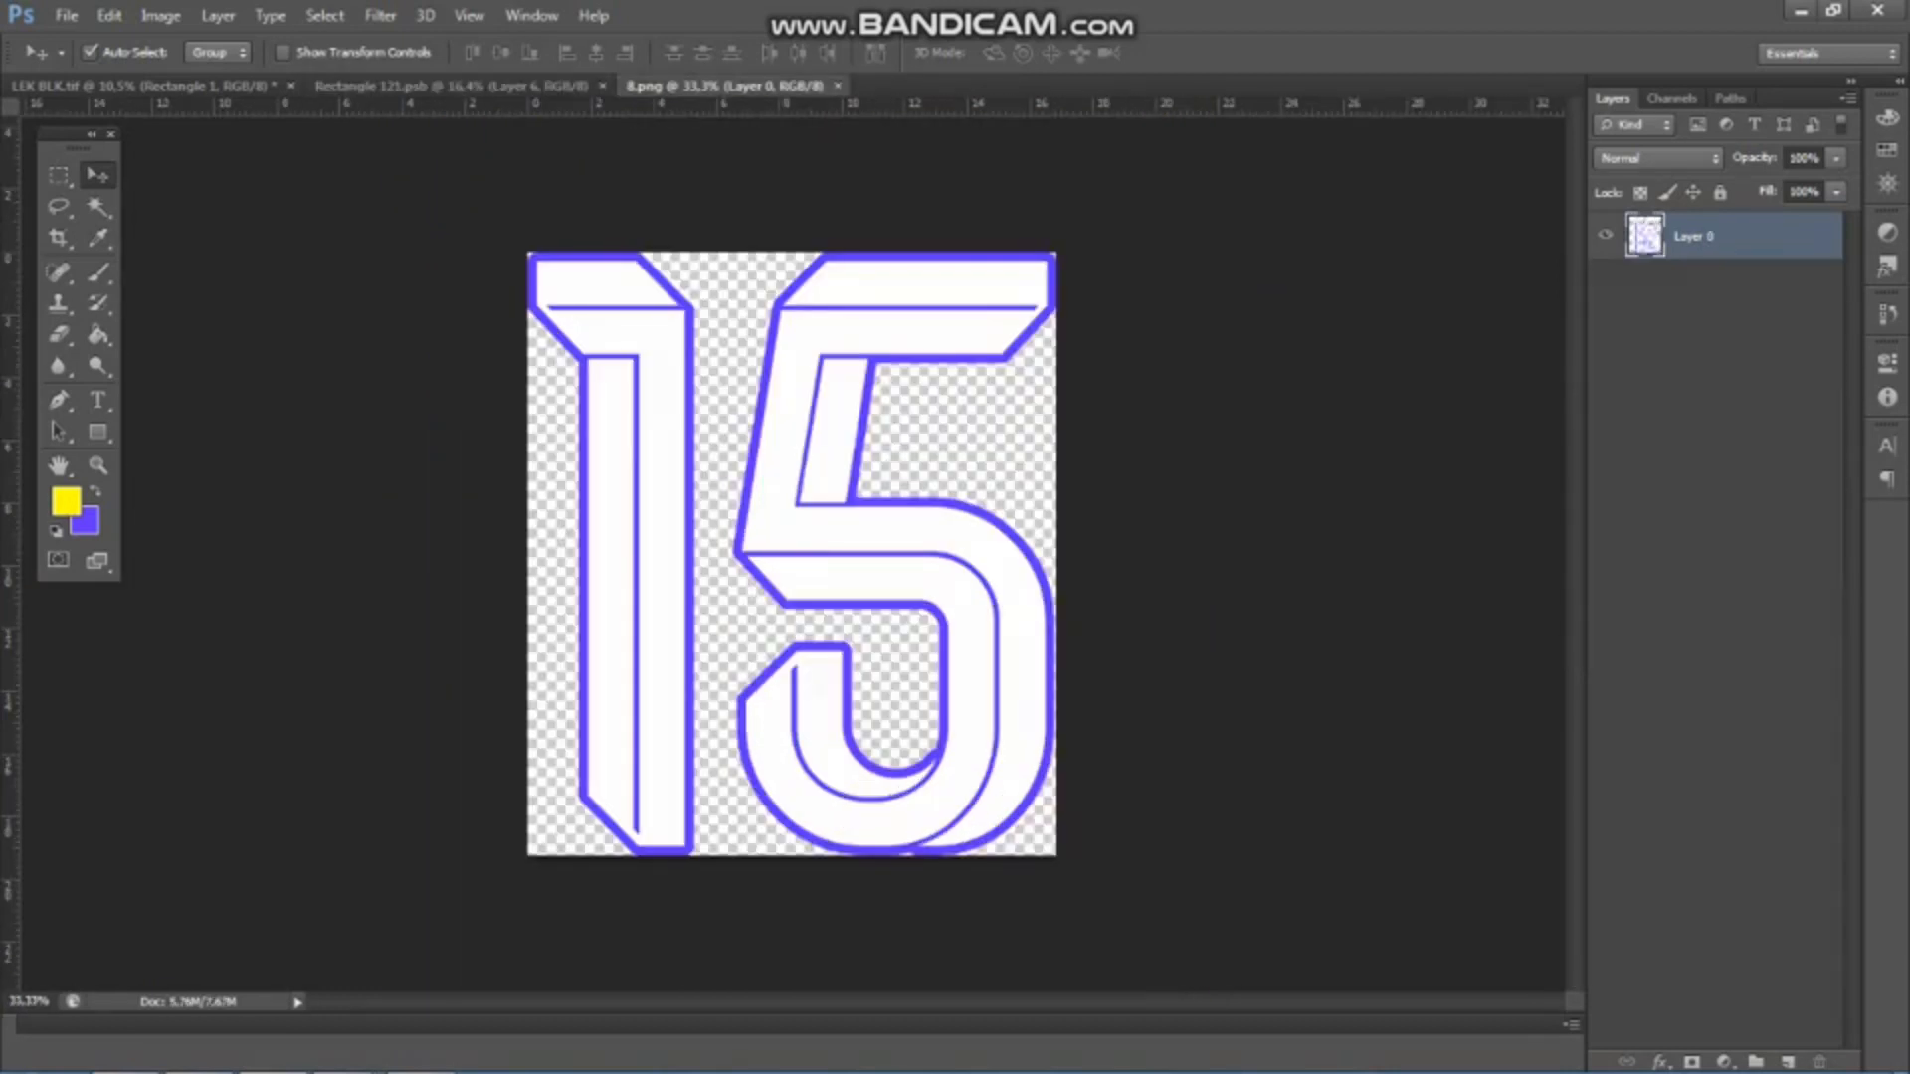
{"action": "key", "text": "ctrl+Tab"}
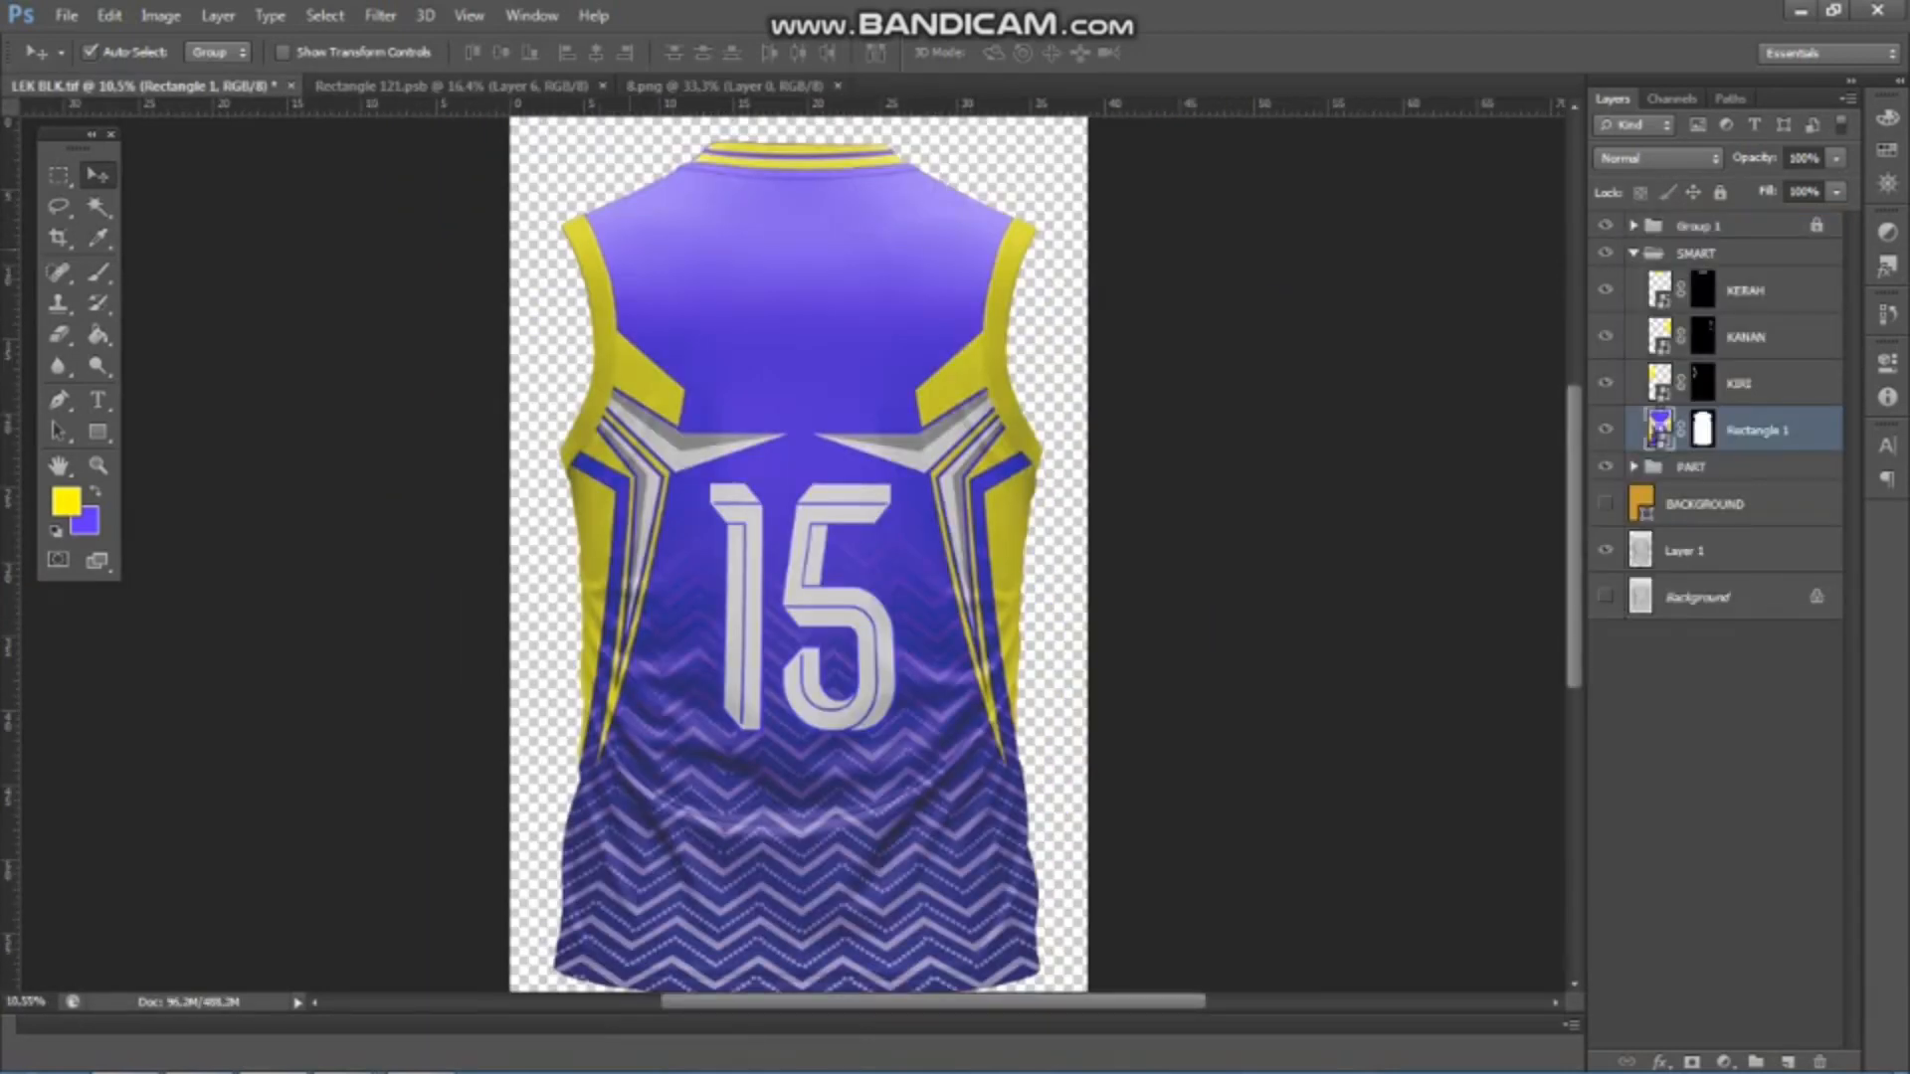
{"action": "key", "text": "ctrl+0"}
- Open 9.png and bring its PLAYER lettering into Rectangle 121.psb above the number
{"action": "key", "text": "ctrl+Tab"}
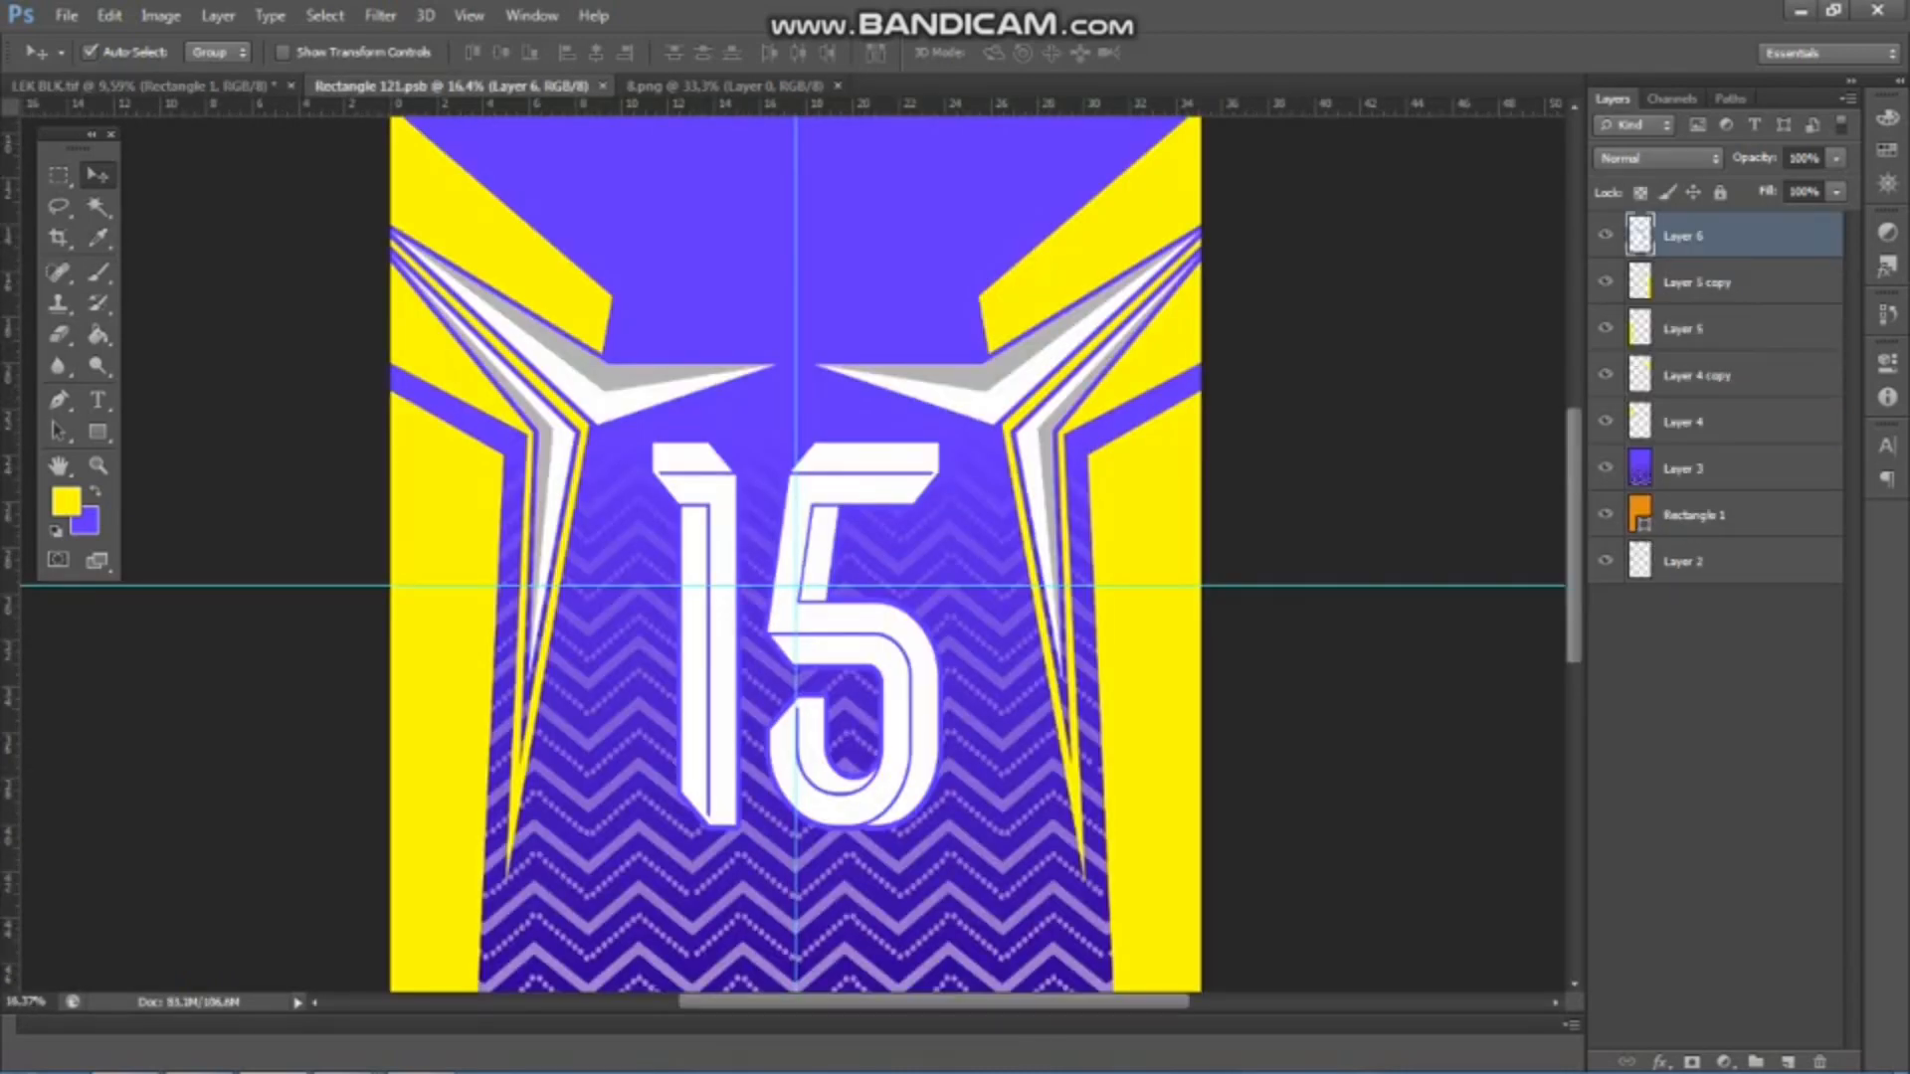
{"action": "key", "text": "ctrl+0"}
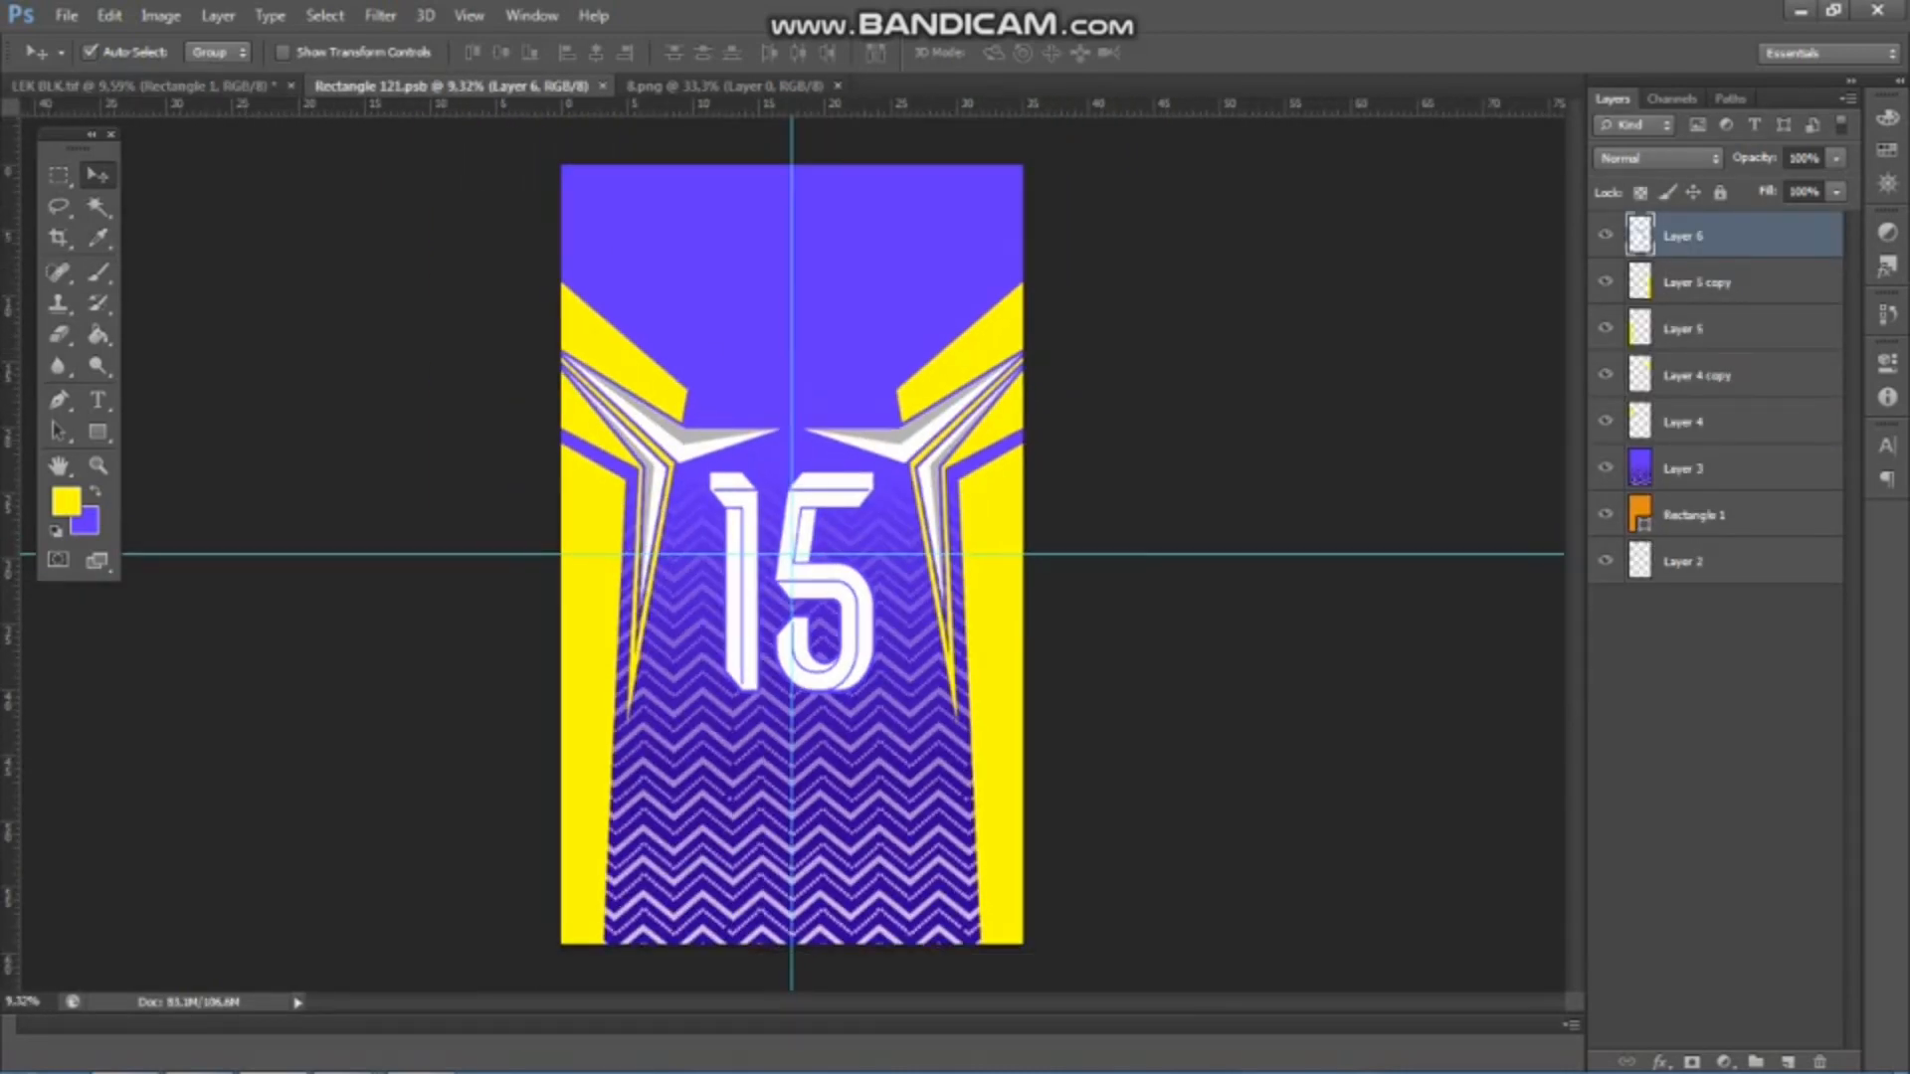
{"action": "left_click", "coordinate": [66, 16]}
{"action": "left_click", "coordinate": [90, 63]}
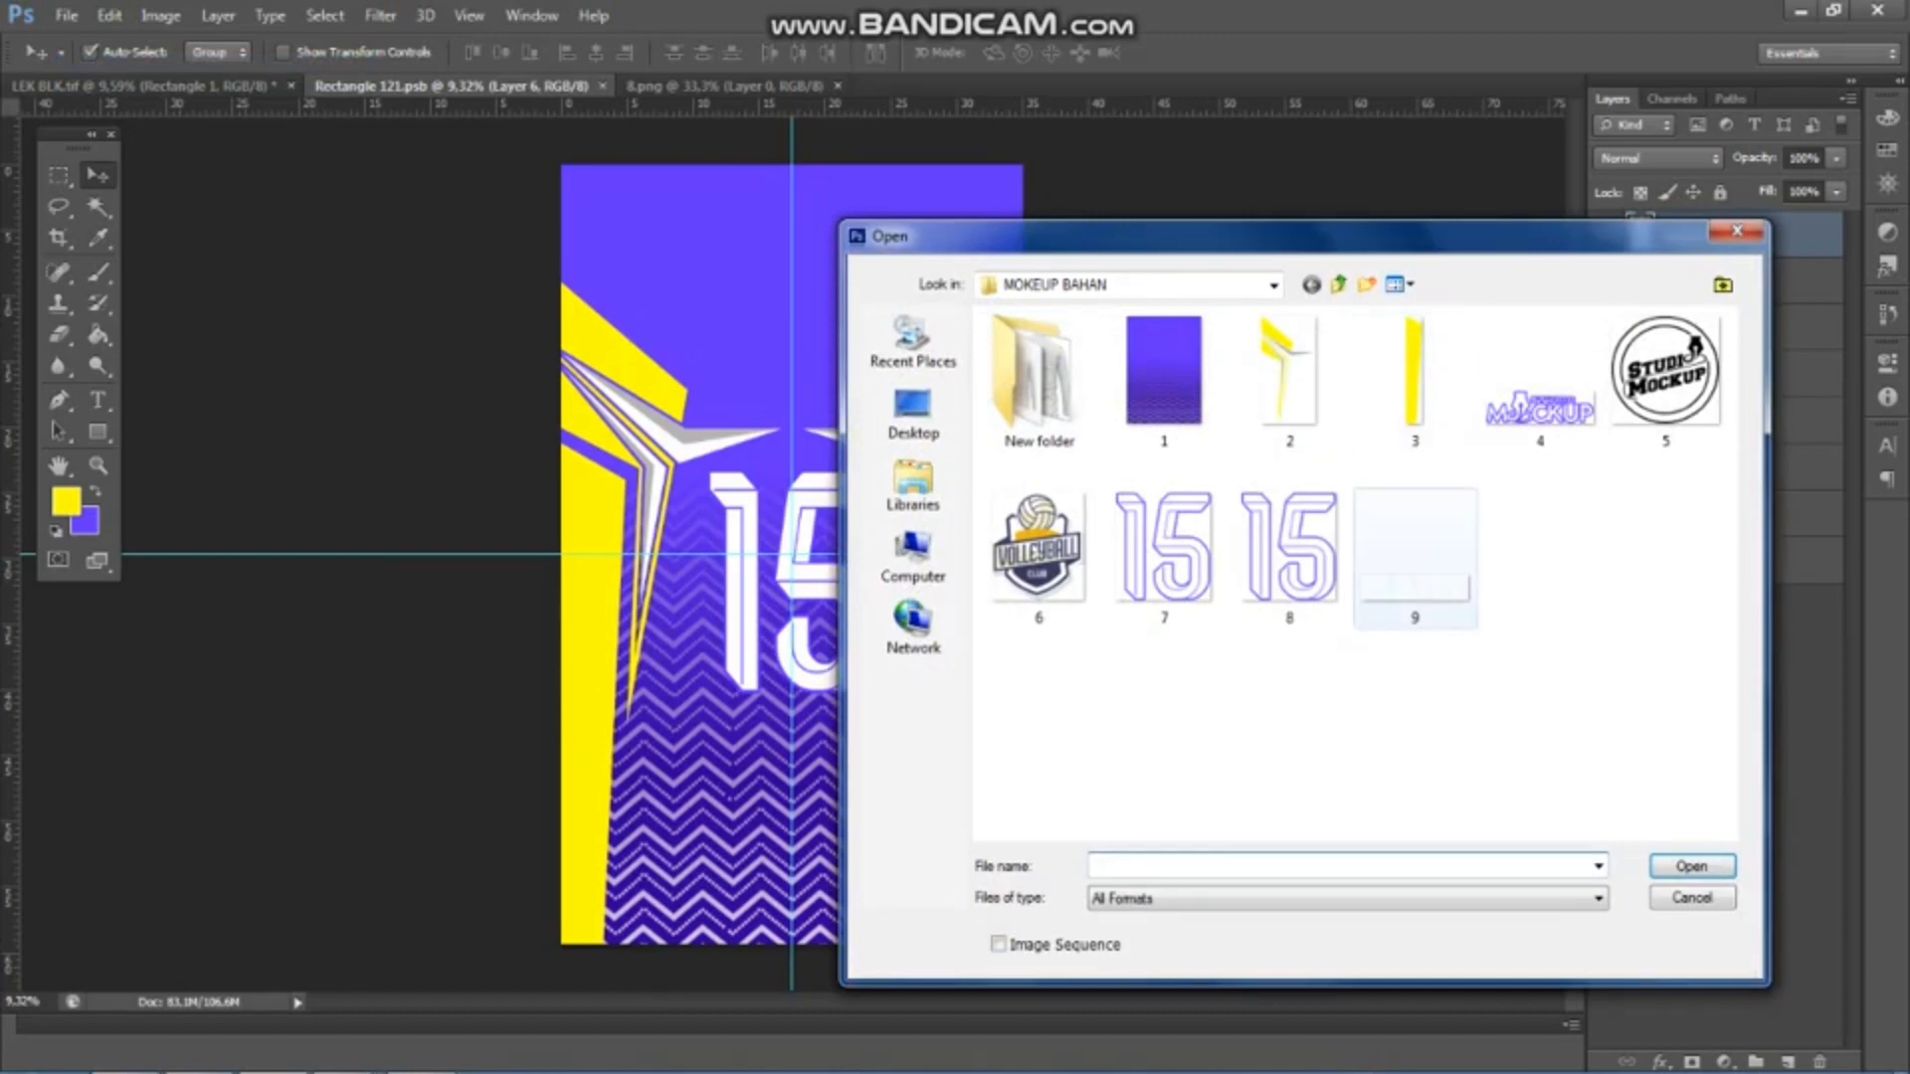
{"action": "double_click", "coordinate": [1415, 559]}
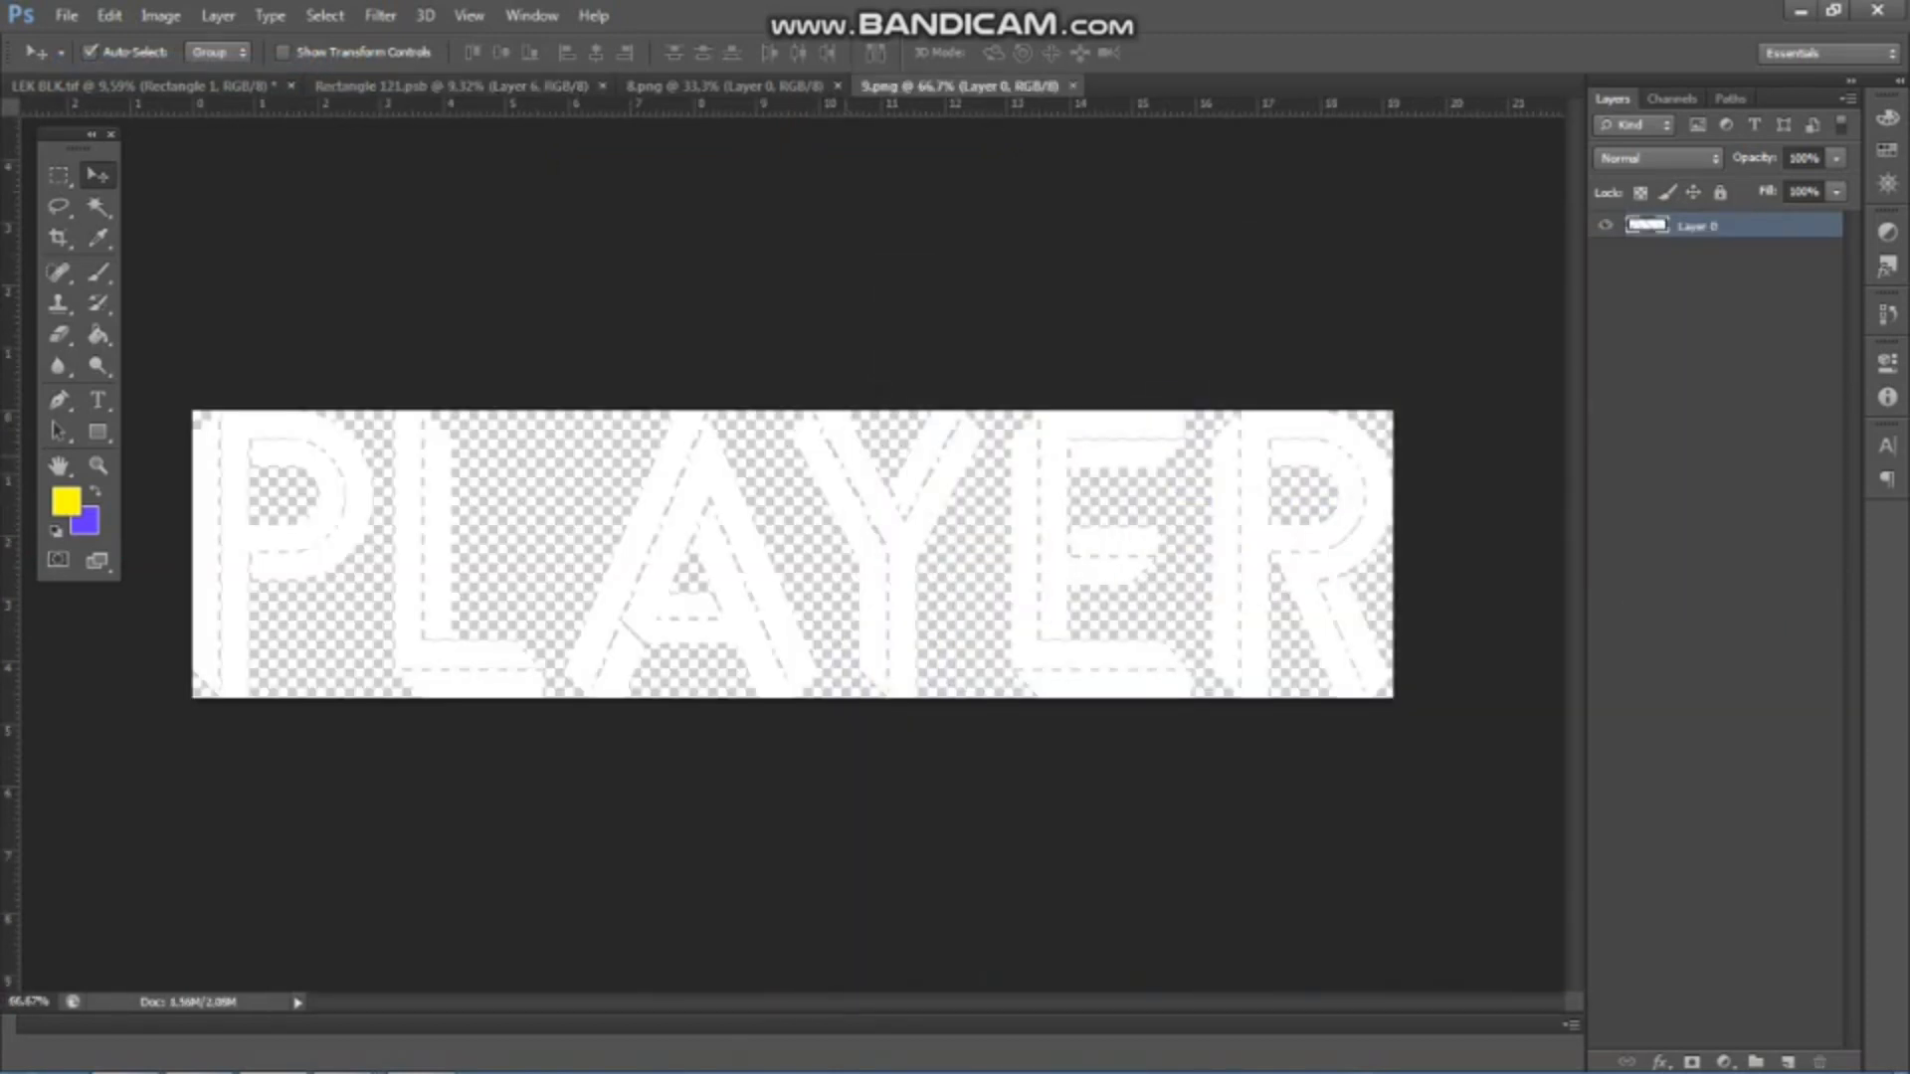
{"action": "key", "text": "Delete"}
{"action": "left_click_drag", "start_coordinate": [451, 87], "coordinate": [975, 343]}
- Scale the PLAYER lettering to about 120%, center it on the vertical guide above the number, and save with the transformation applied
{"action": "scroll", "coordinate": [786, 366], "scroll_direction": "up", "scroll_amount": 3}
{"action": "key", "text": "ctrl+t"}
{"action": "scroll", "coordinate": [869, 299], "scroll_direction": "up", "scroll_amount": 2}
{"action": "left_click_drag", "start_coordinate": [856, 373], "coordinate": [827, 349]}
{"action": "key", "text": "ctrl+s"}
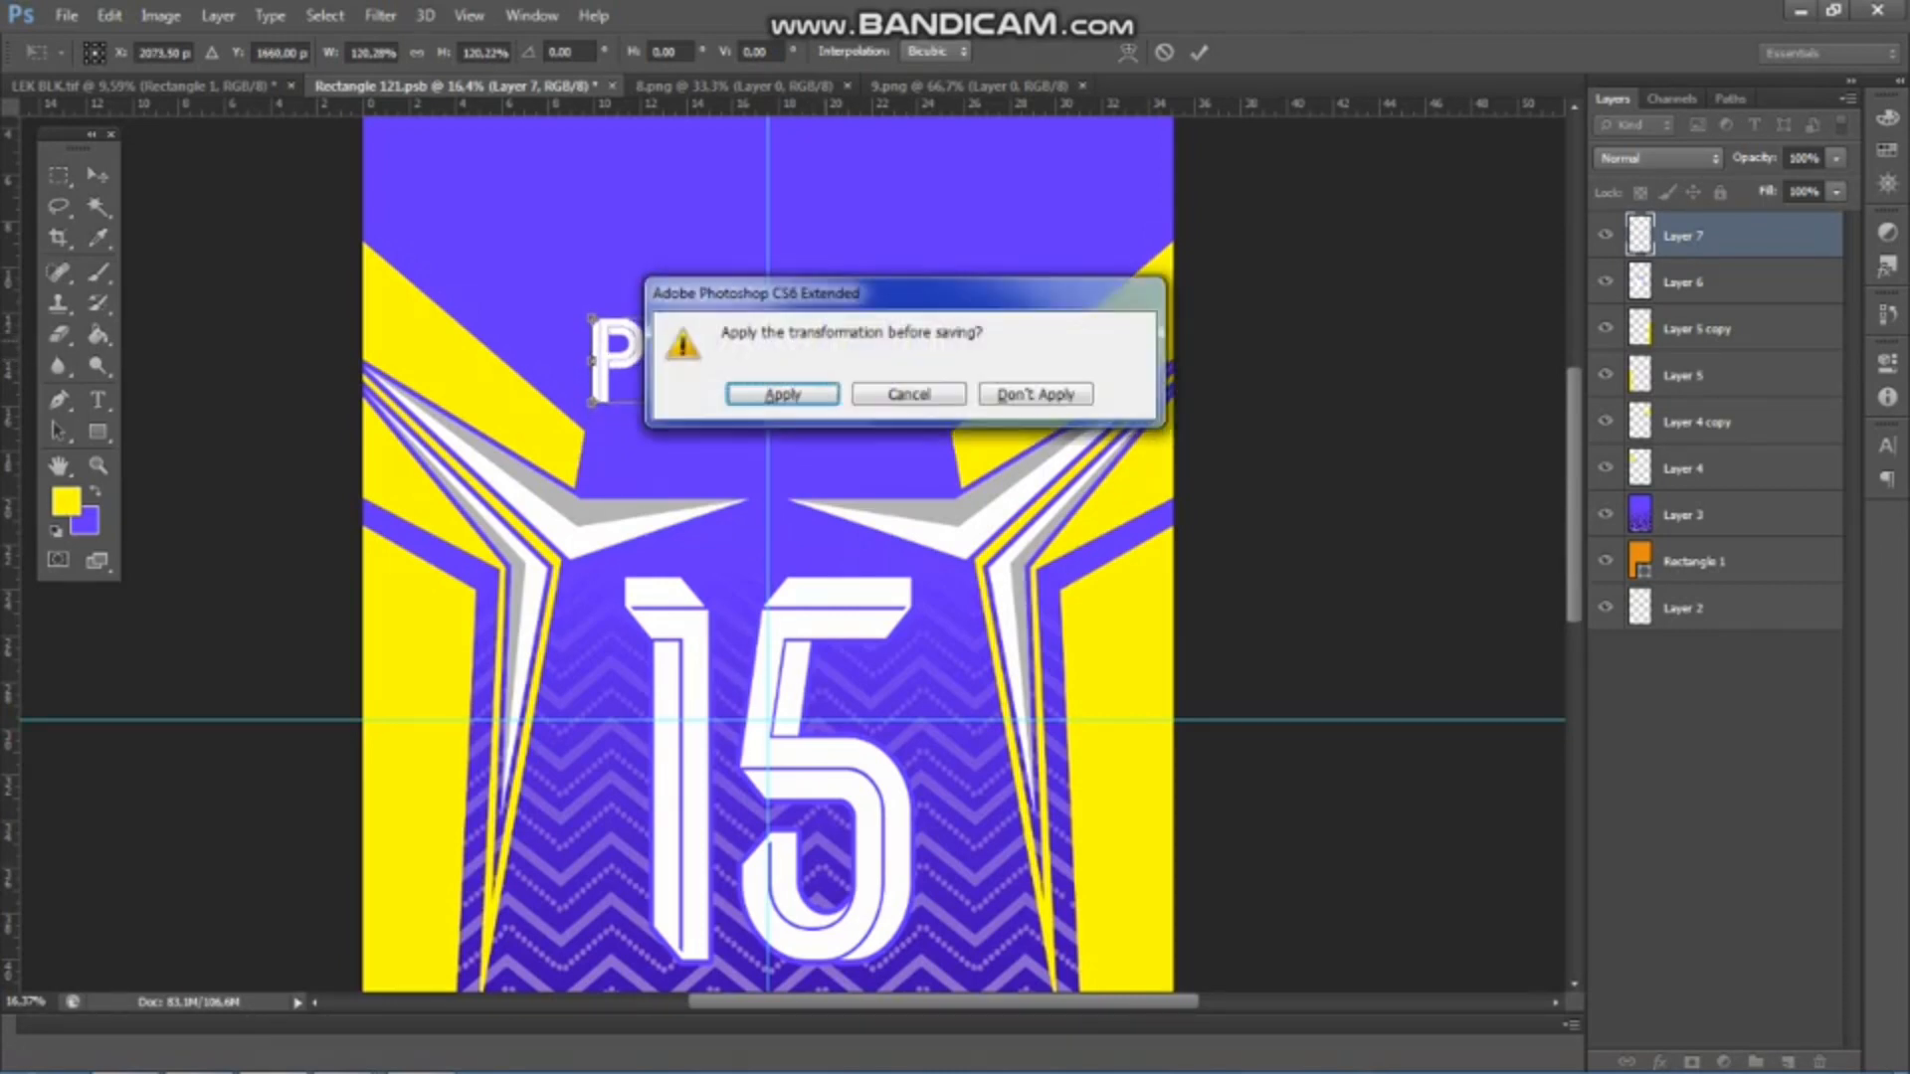
{"action": "key", "text": "Return"}
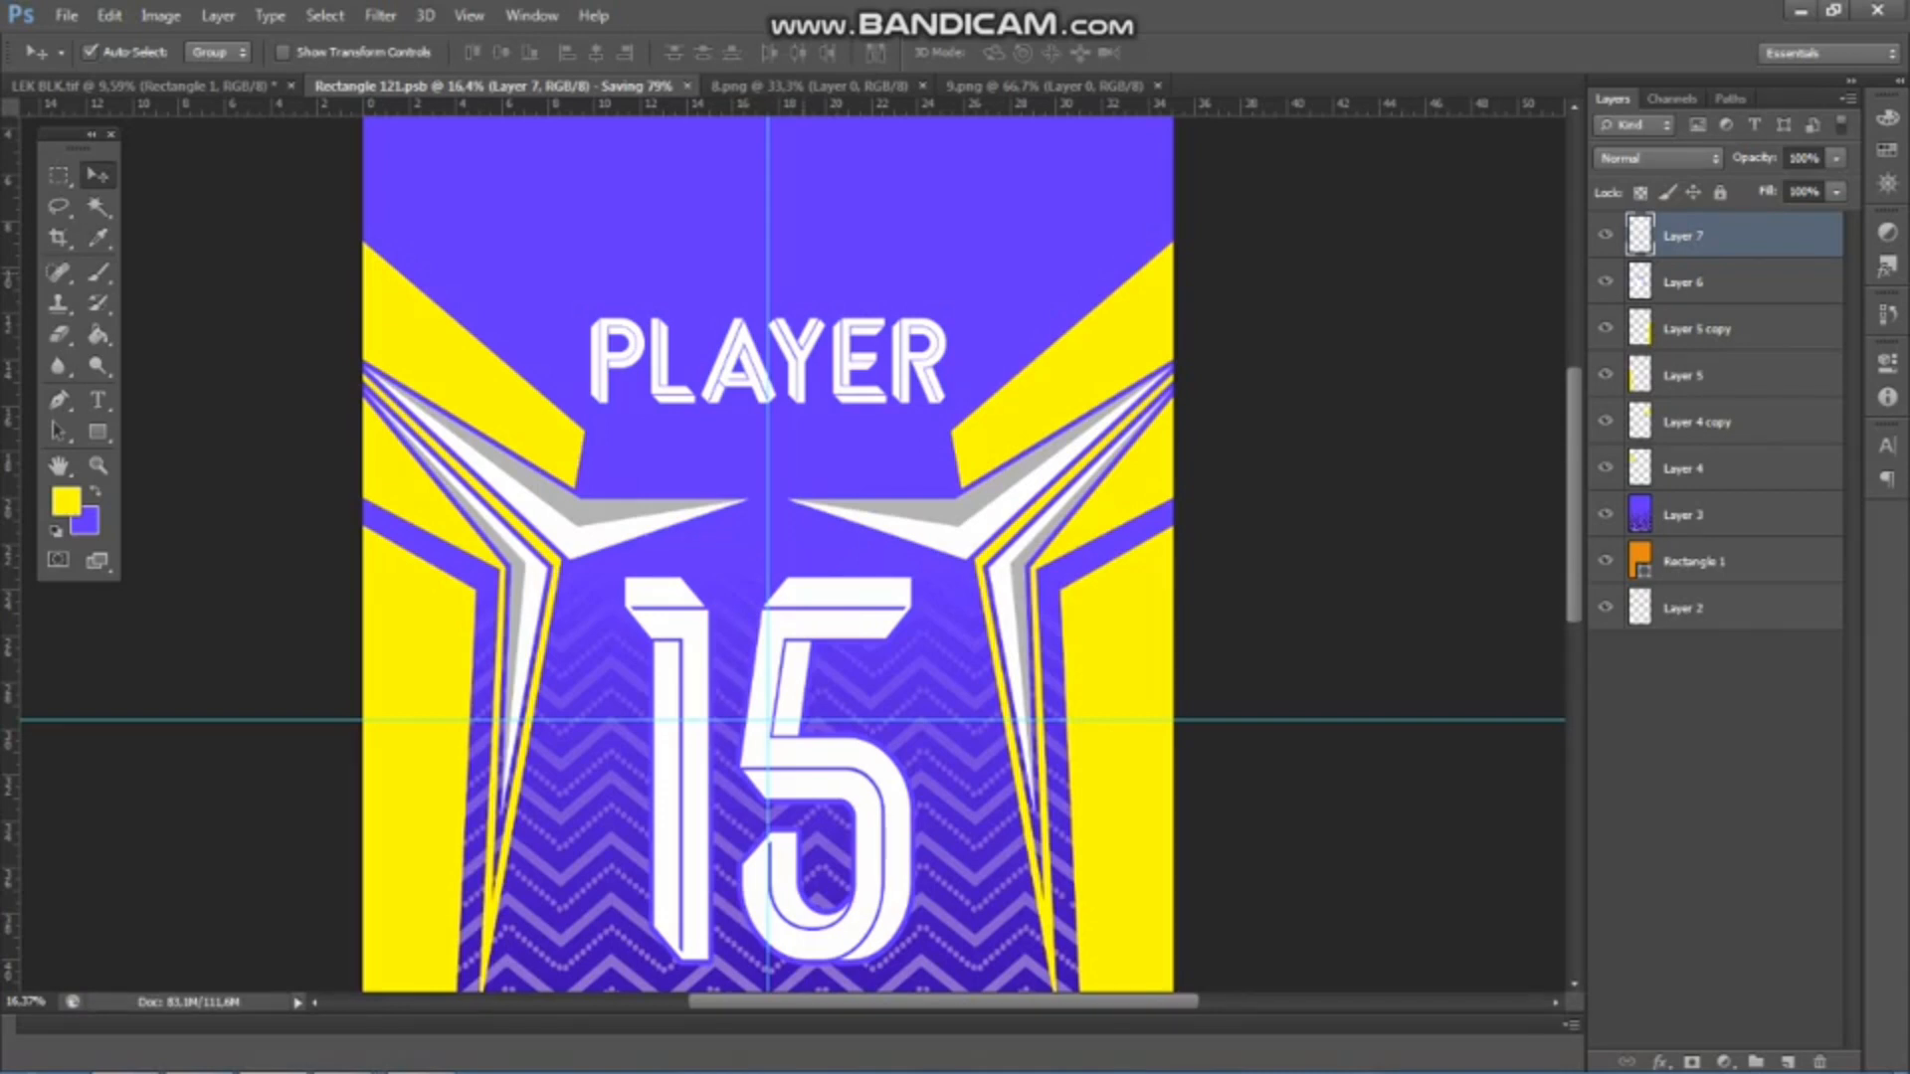
- Move the PLAYER lettering higher on the back, enlarge it slightly around the vertical guide, and save Rectangle 121.psb
{"action": "scroll", "coordinate": [839, 319], "scroll_direction": "up", "scroll_amount": 3}
{"action": "left_click_drag", "start_coordinate": [841, 340], "coordinate": [843, 274]}
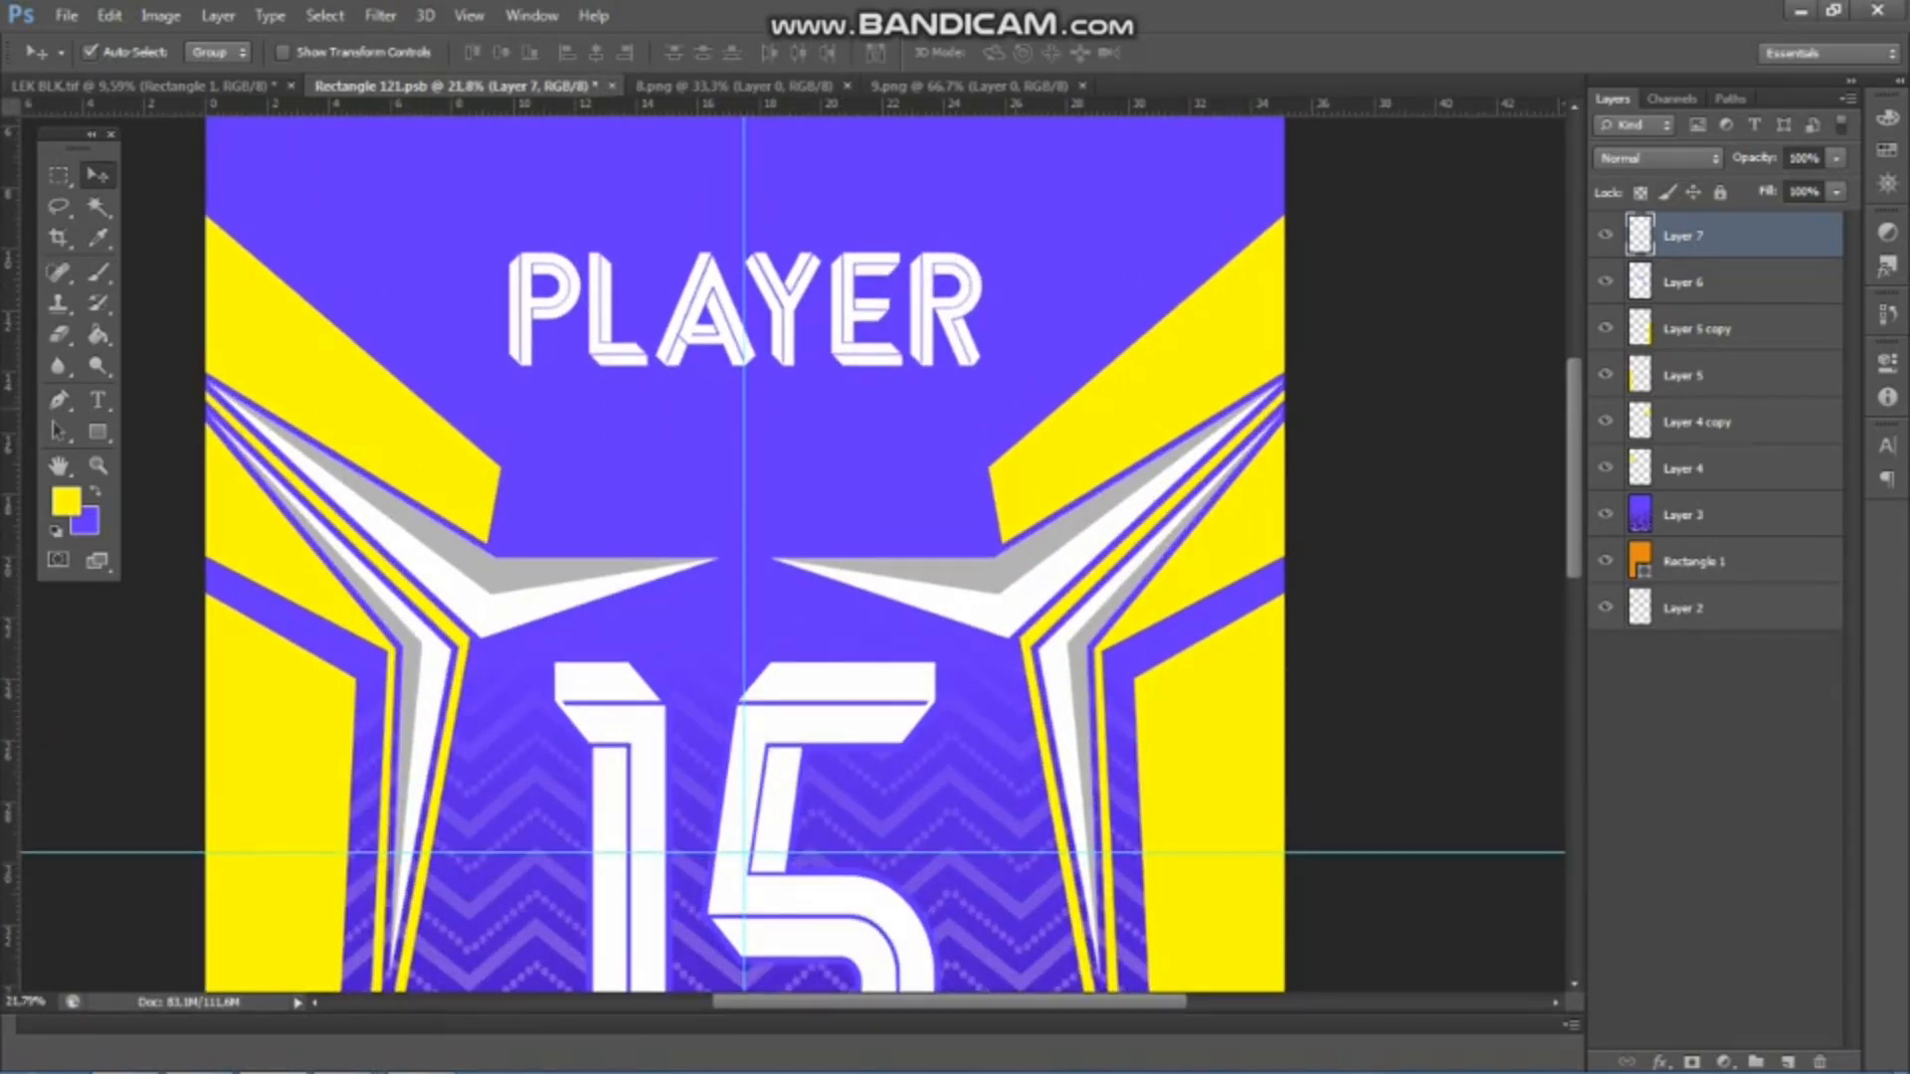
{"action": "key", "text": "ctrl+t"}
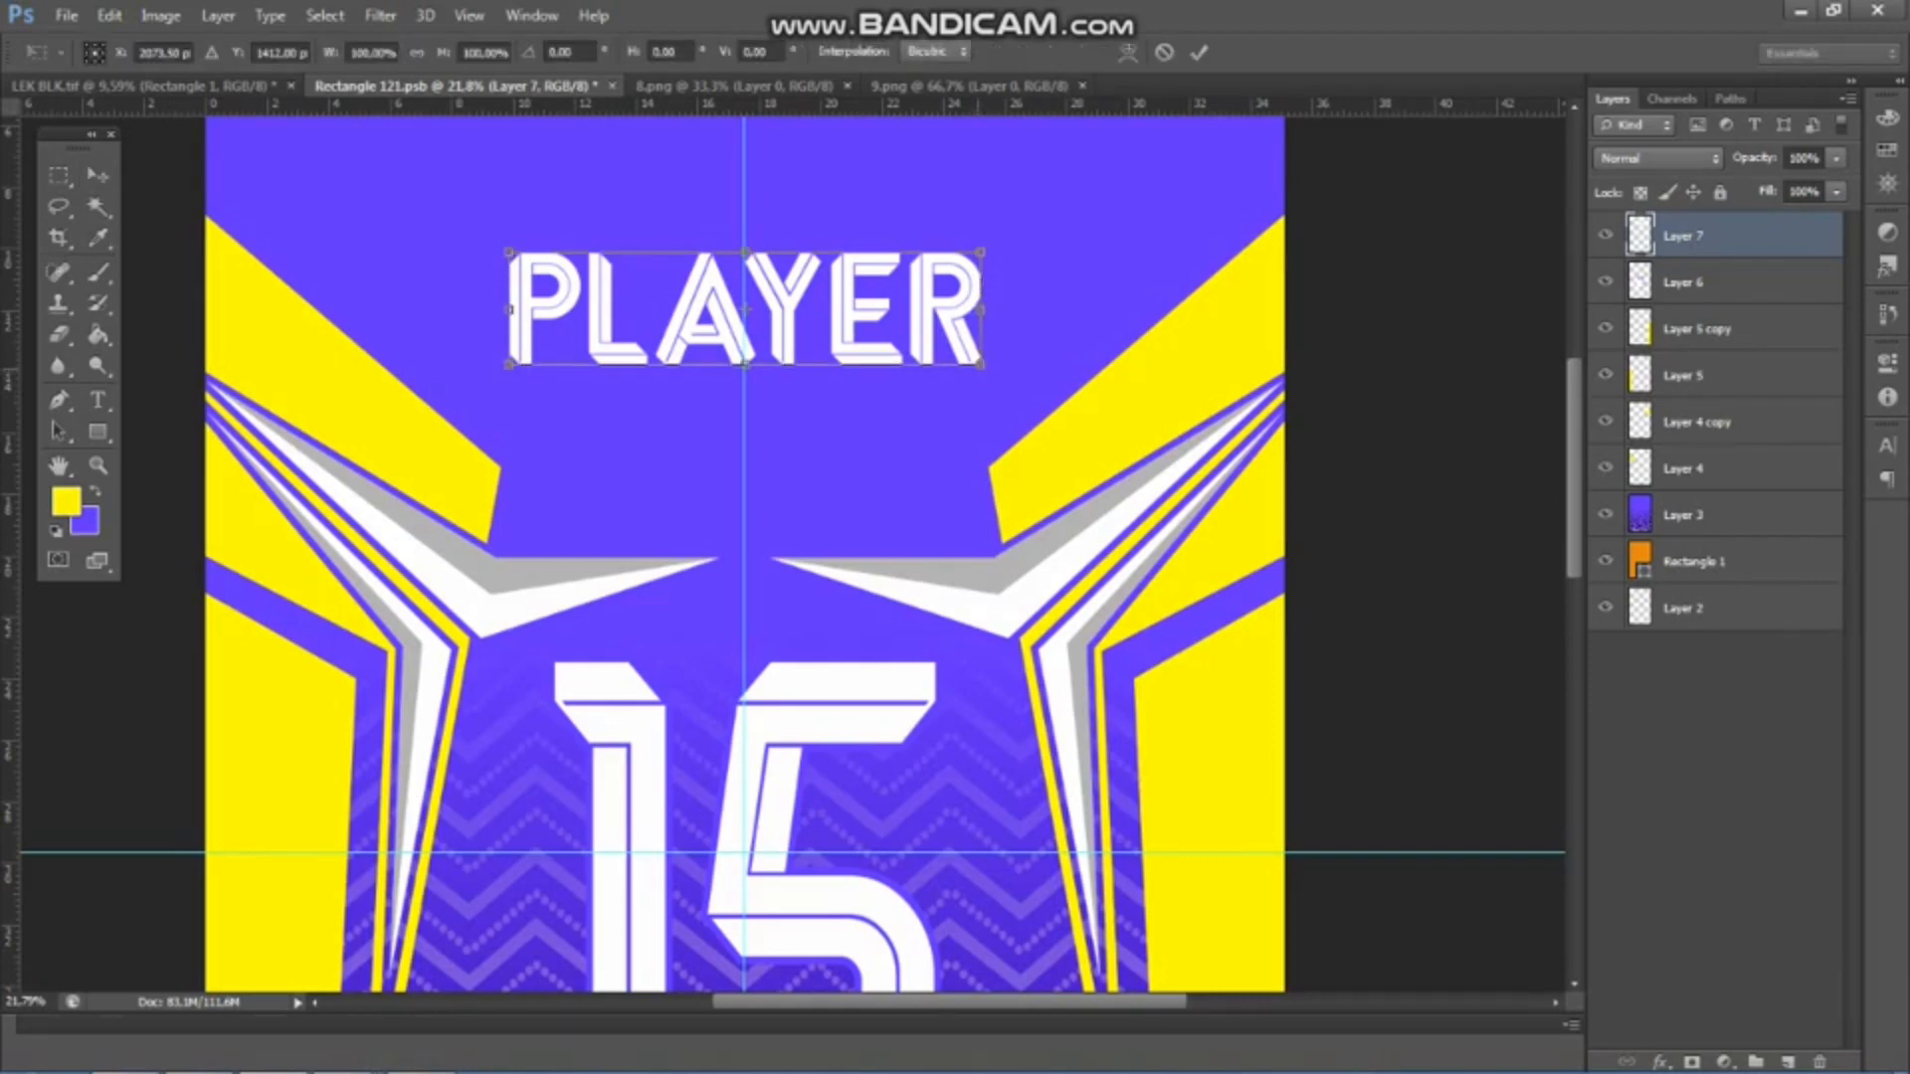
{"action": "left_click_drag", "start_coordinate": [981, 366], "coordinate": [1041, 379]}
{"action": "left_click_drag", "start_coordinate": [923, 285], "coordinate": [893, 262]}
{"action": "key", "text": "ctrl+s"}
{"action": "key", "text": "Return"}
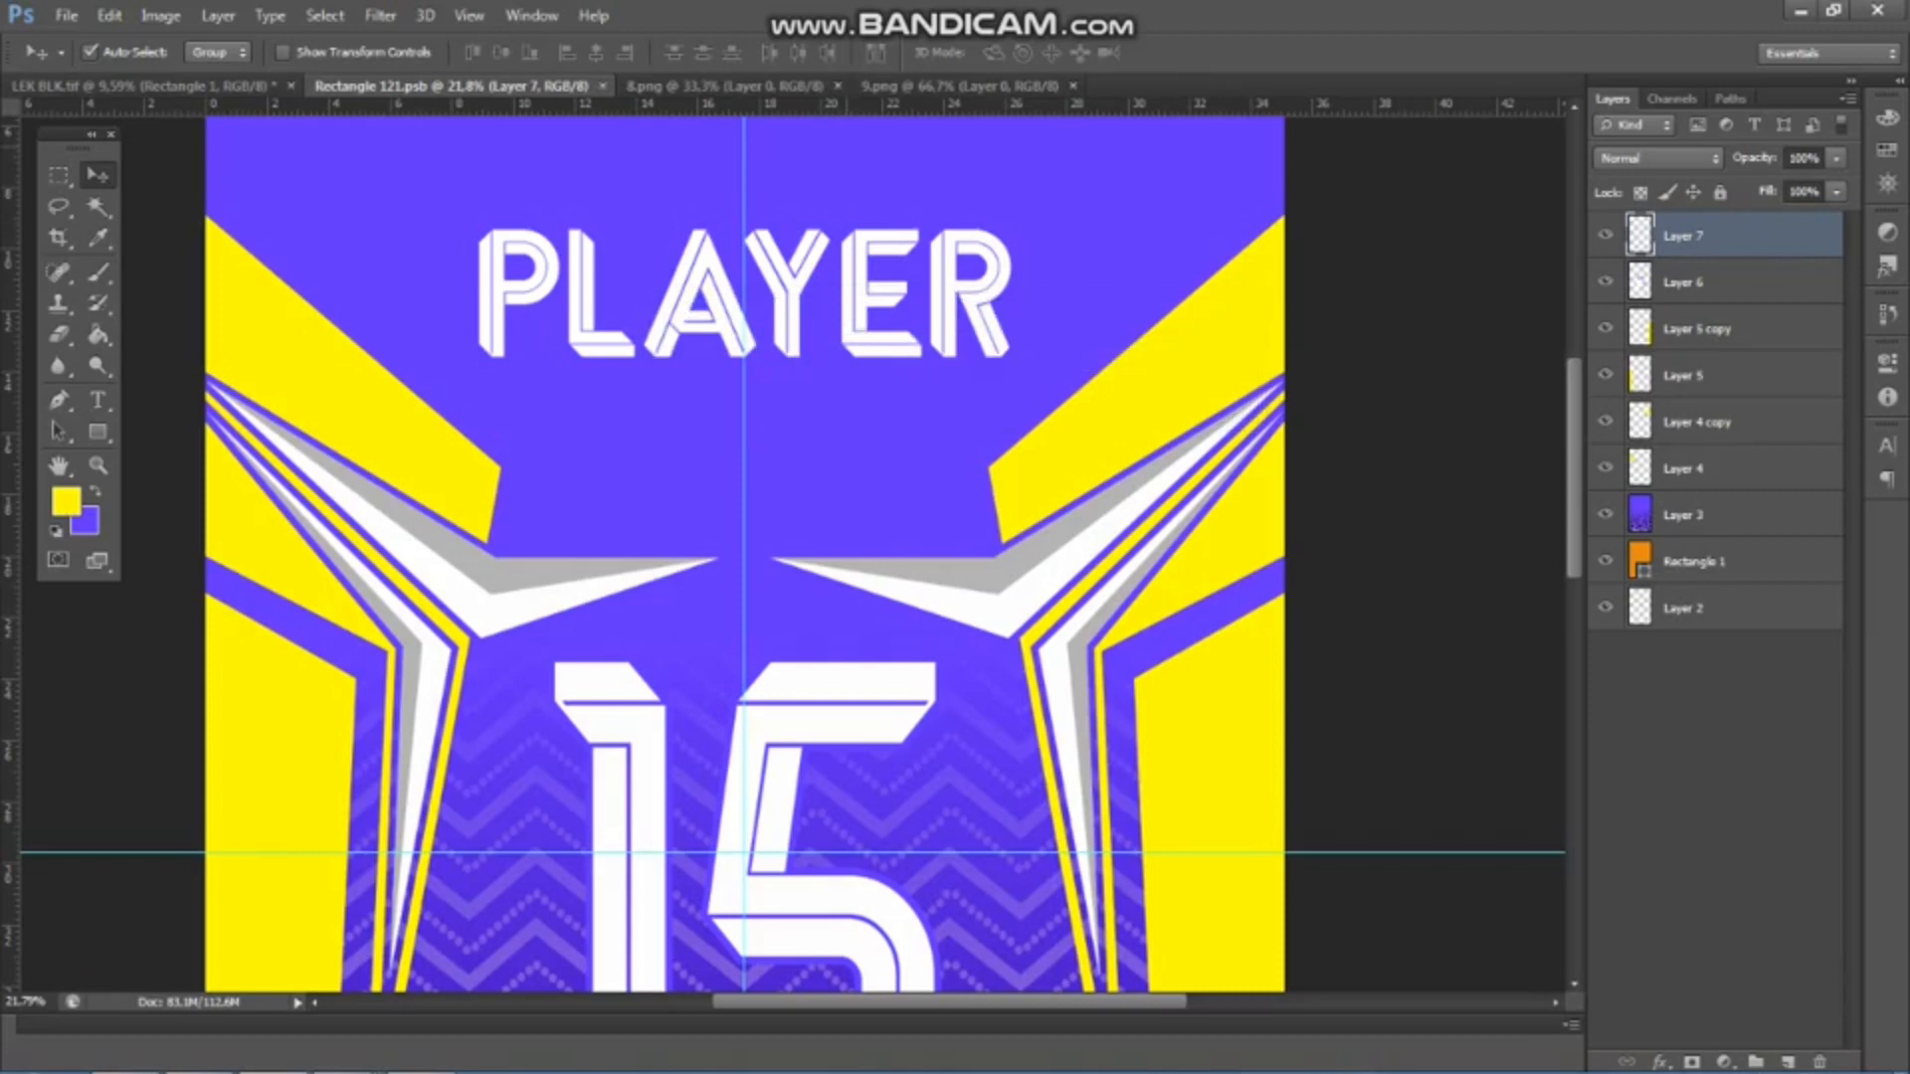
- Close 8.png and 9.png, and review the updated jersey back in the LEK BLK.tif mockup
{"action": "left_click", "coordinate": [838, 85]}
{"action": "left_click", "coordinate": [837, 85]}
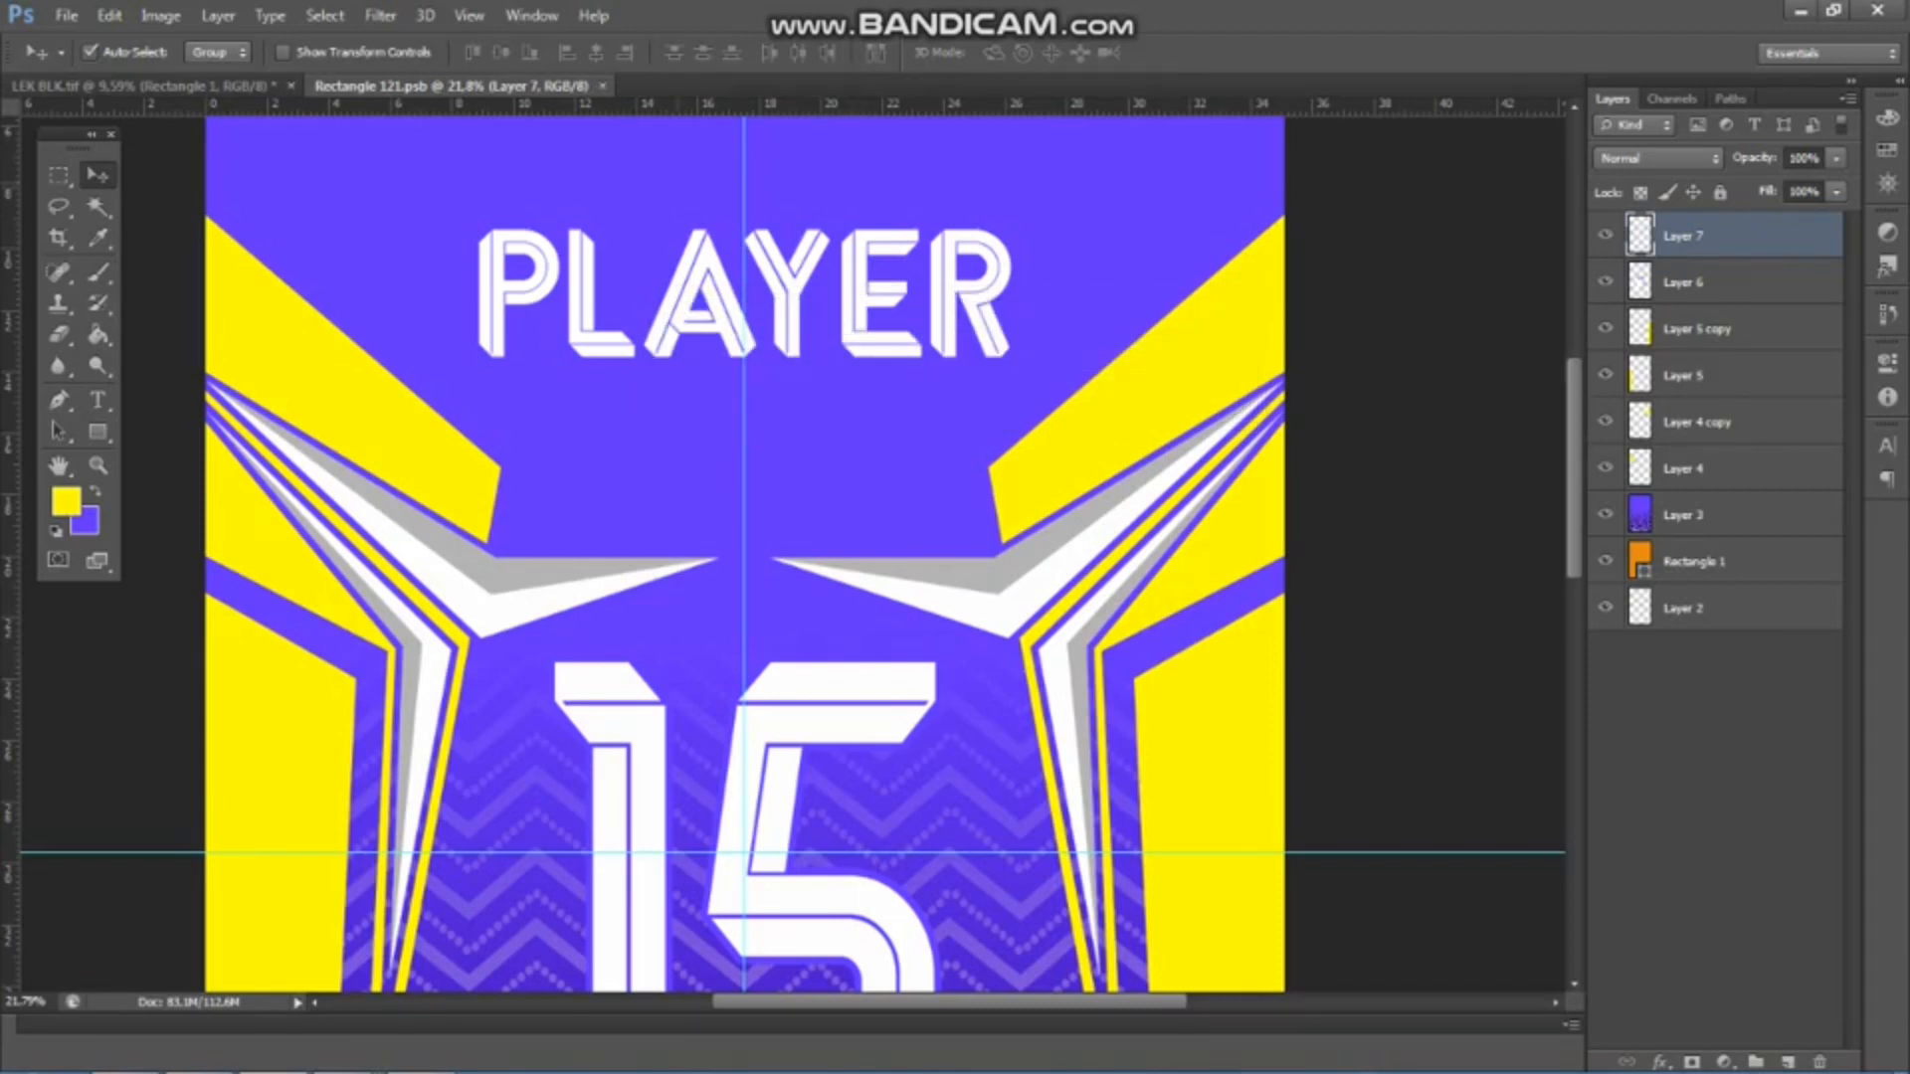
{"action": "left_click", "coordinate": [164, 86]}
{"action": "scroll", "coordinate": [865, 373], "scroll_direction": "down", "scroll_amount": 2}
{"action": "scroll", "coordinate": [865, 373], "scroll_direction": "up", "scroll_amount": 5}
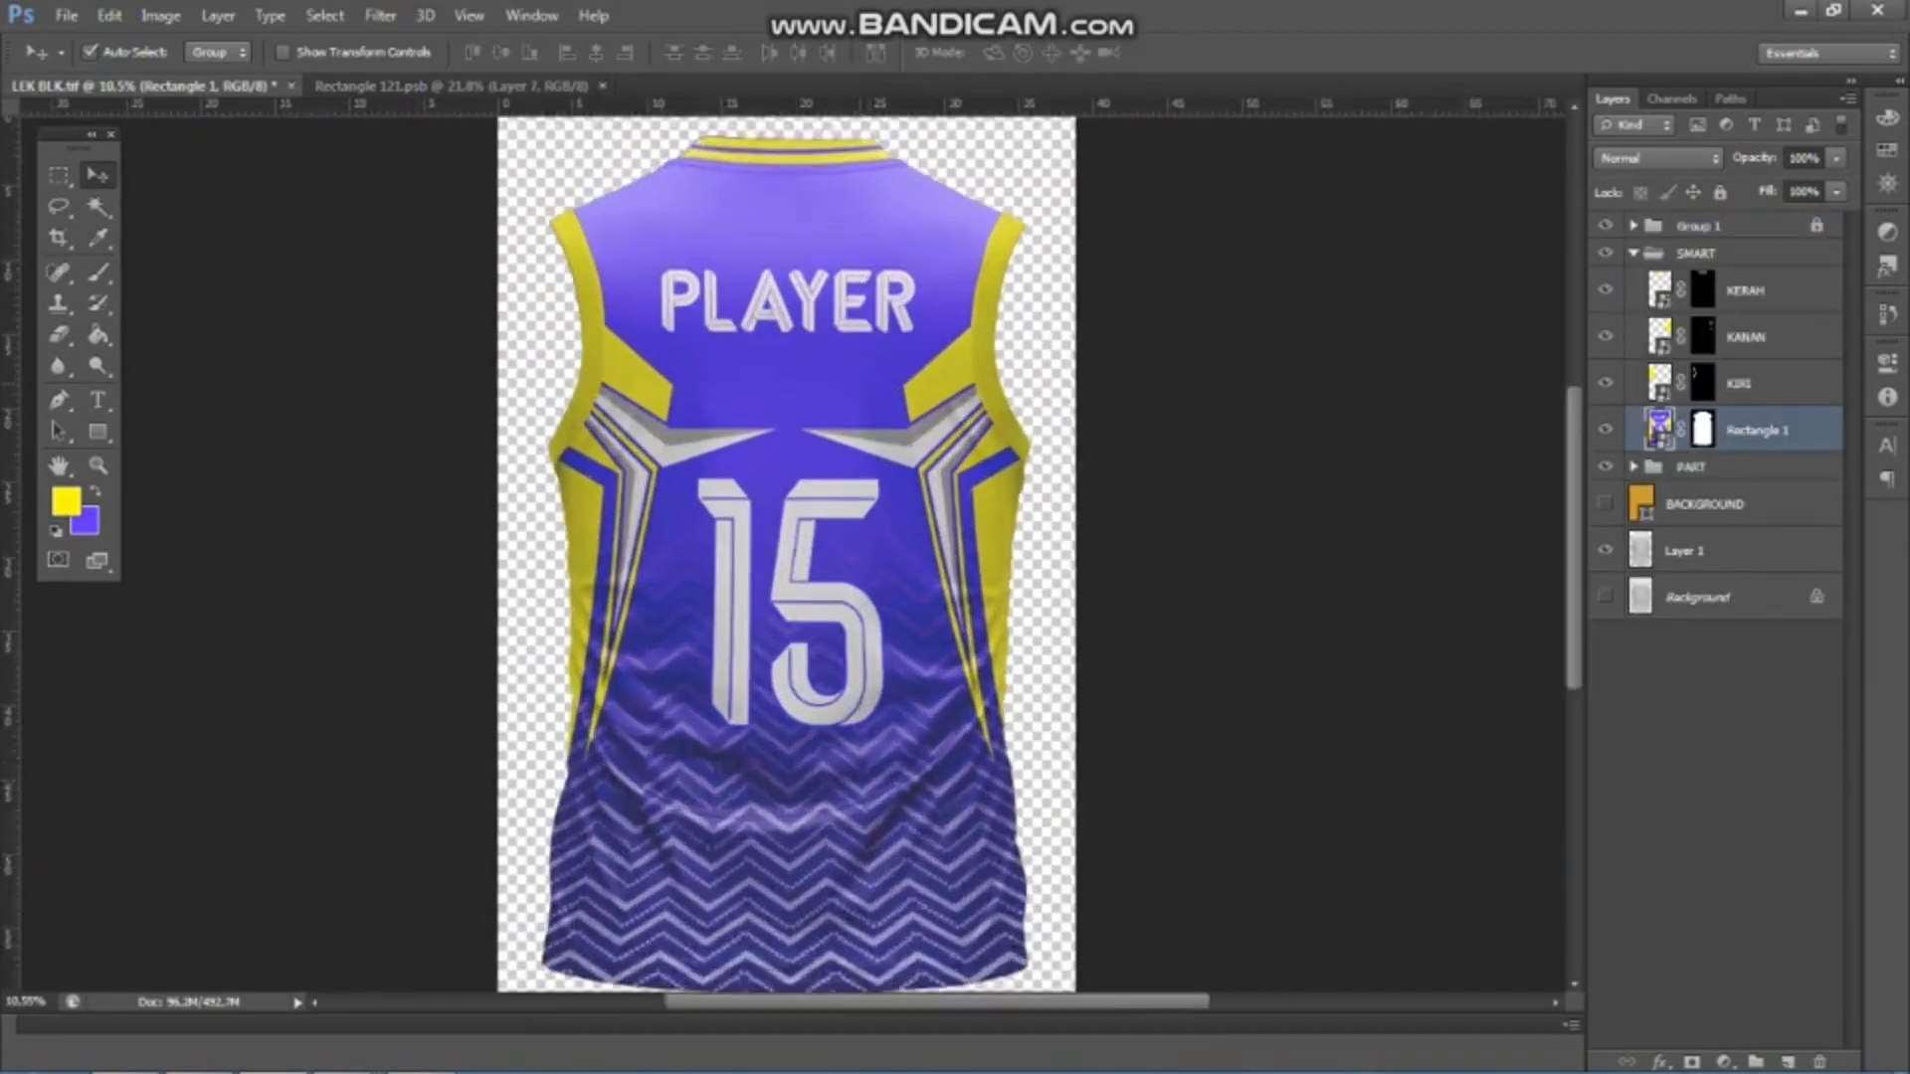
{"action": "scroll", "coordinate": [866, 373], "scroll_direction": "down", "scroll_amount": 3}
{"action": "scroll", "coordinate": [866, 376], "scroll_direction": "down", "scroll_amount": 1}
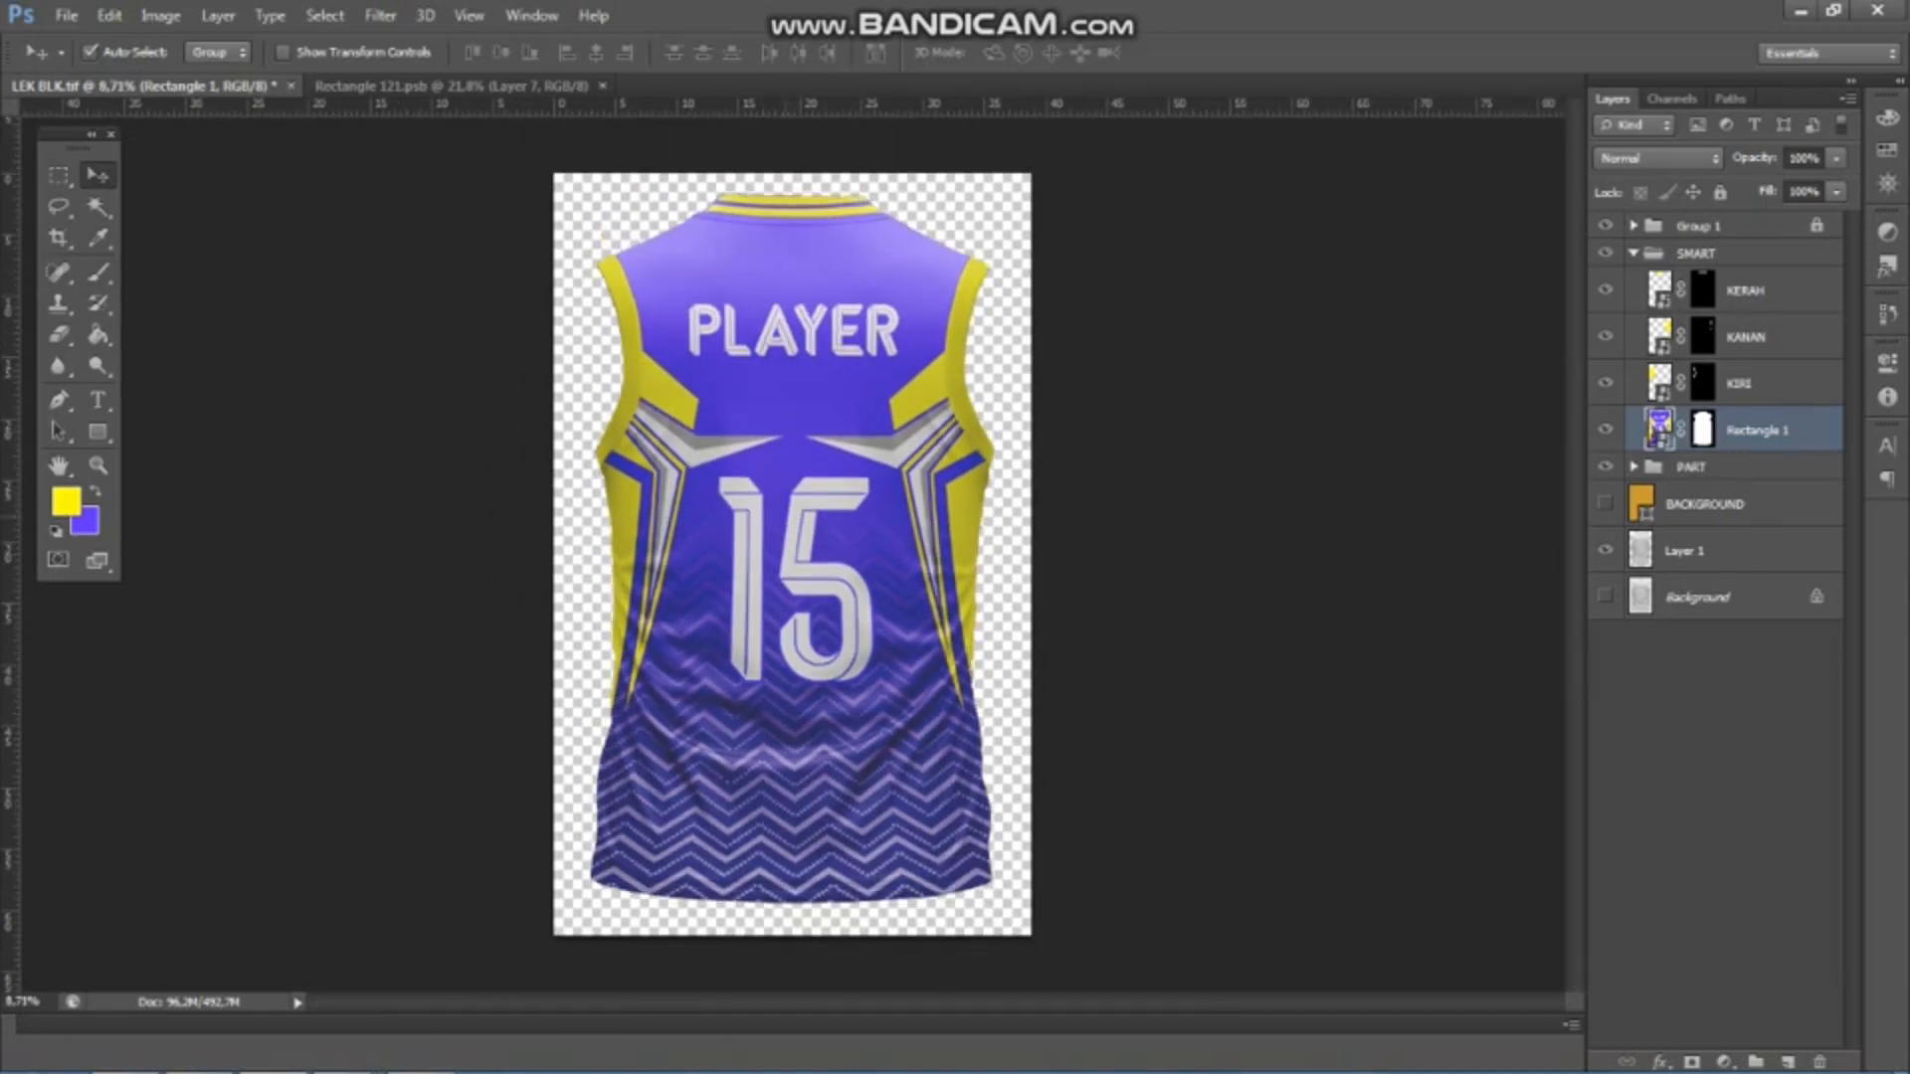
{"action": "scroll", "coordinate": [866, 376], "scroll_direction": "up", "scroll_amount": 2}
{"action": "scroll", "coordinate": [865, 376], "scroll_direction": "down", "scroll_amount": 1}
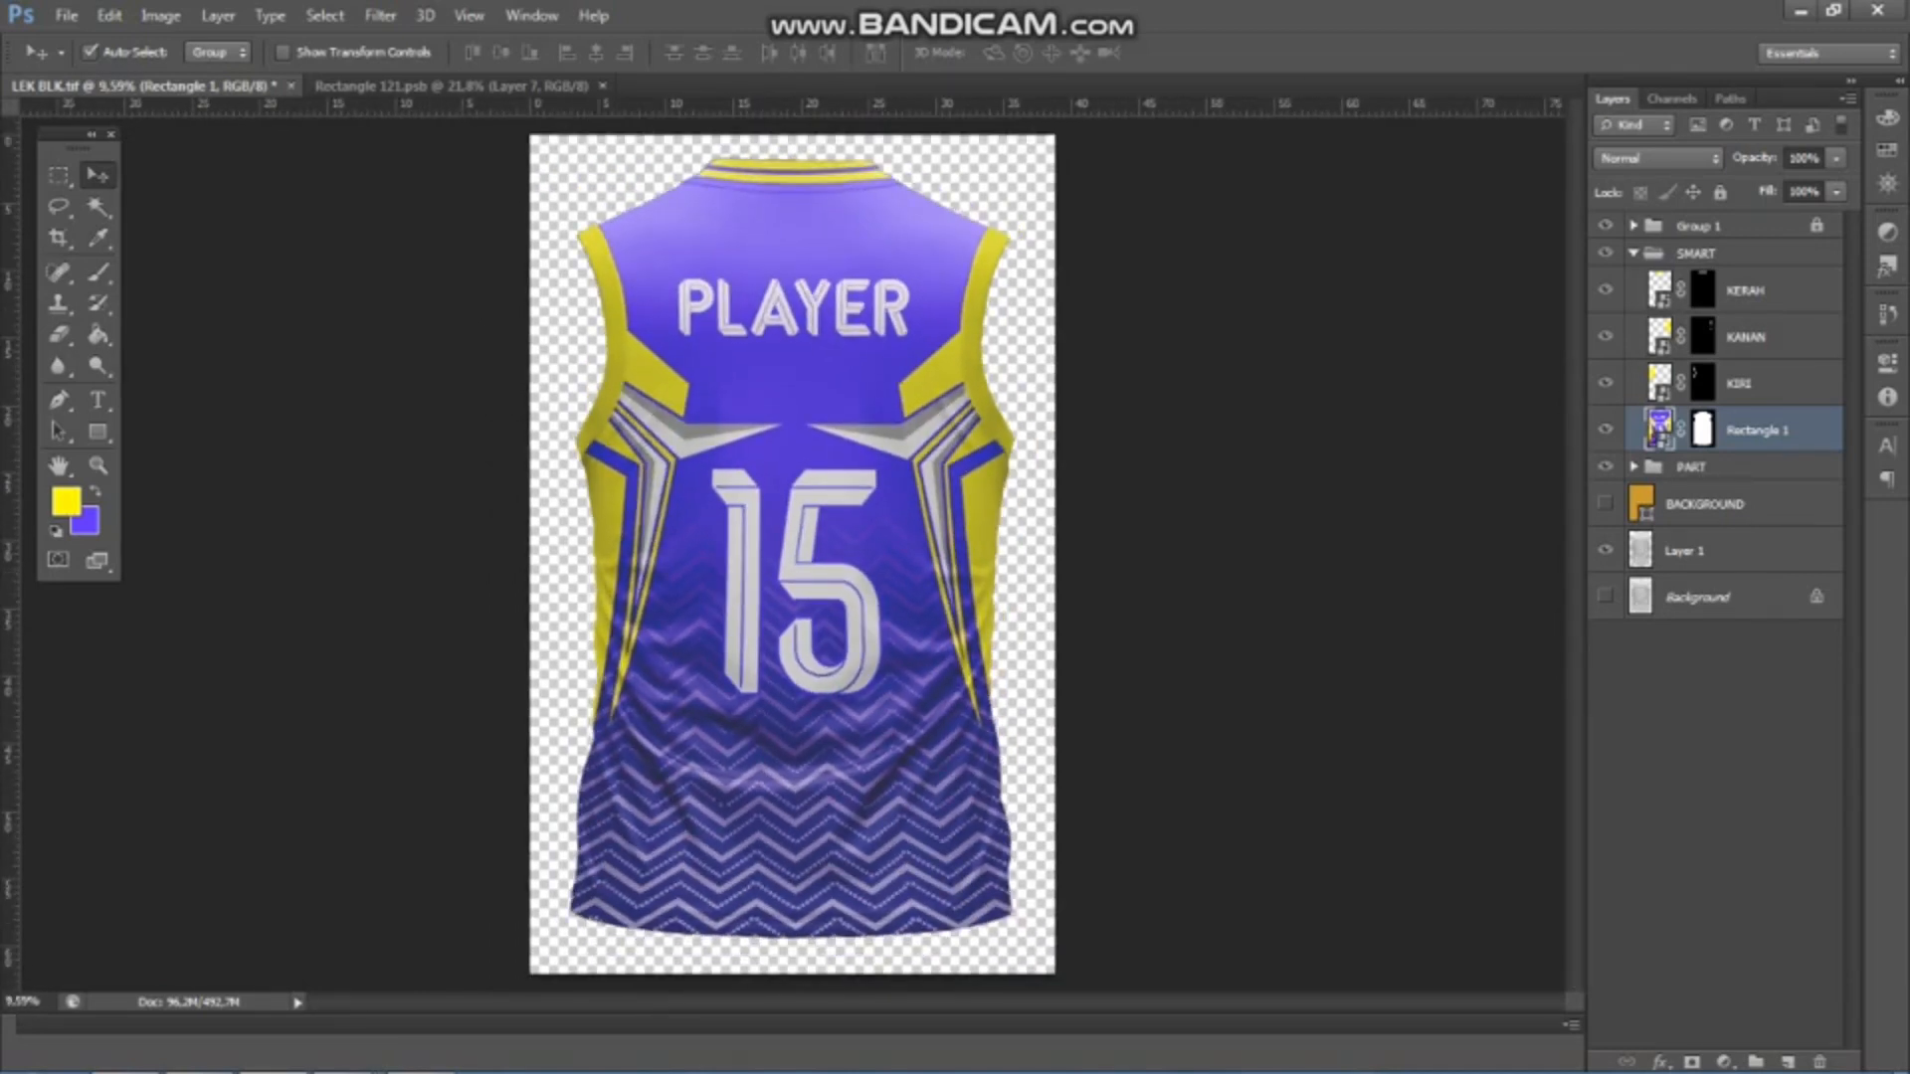
- Show the mockup's BACKGROUND layer and set its fill colour to off-white f9f8f7
{"action": "left_click", "coordinate": [1605, 504]}
{"action": "double_click", "coordinate": [1641, 505]}
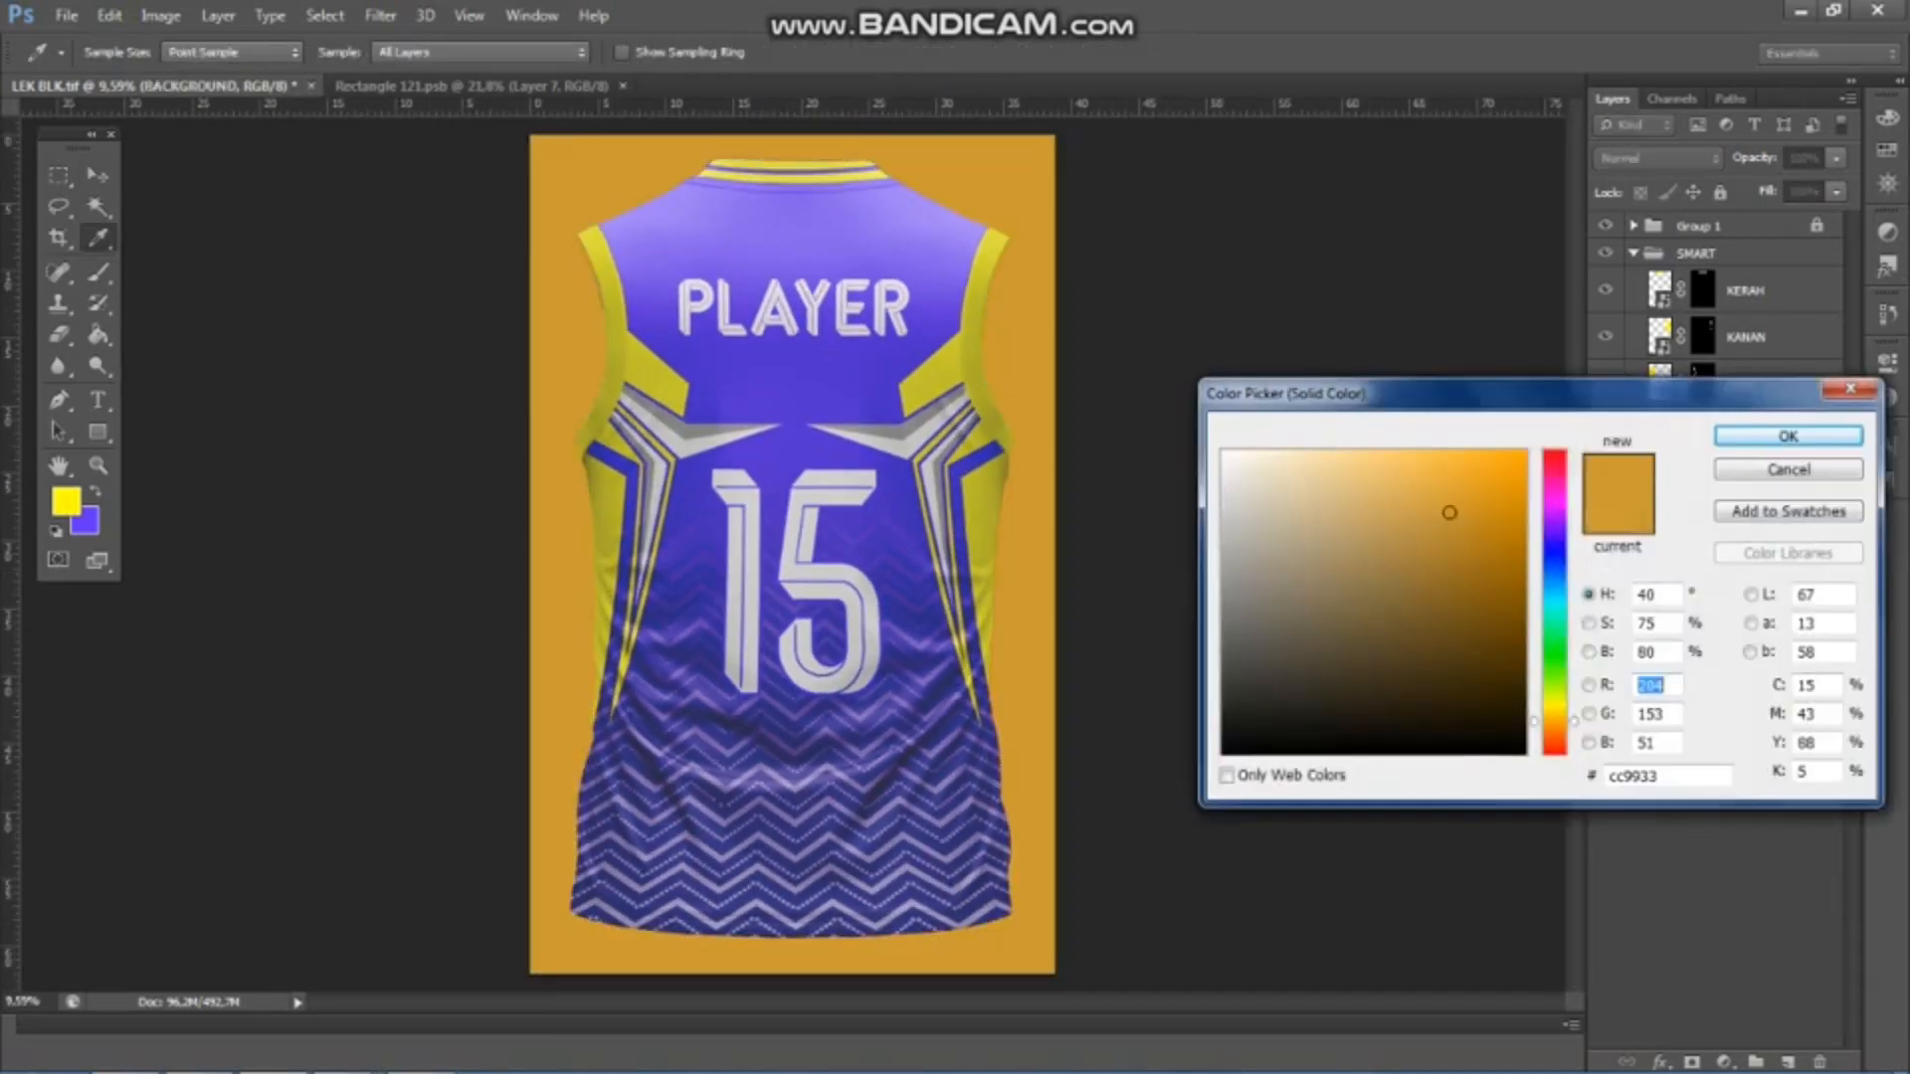
{"action": "left_click", "coordinate": [1225, 520]}
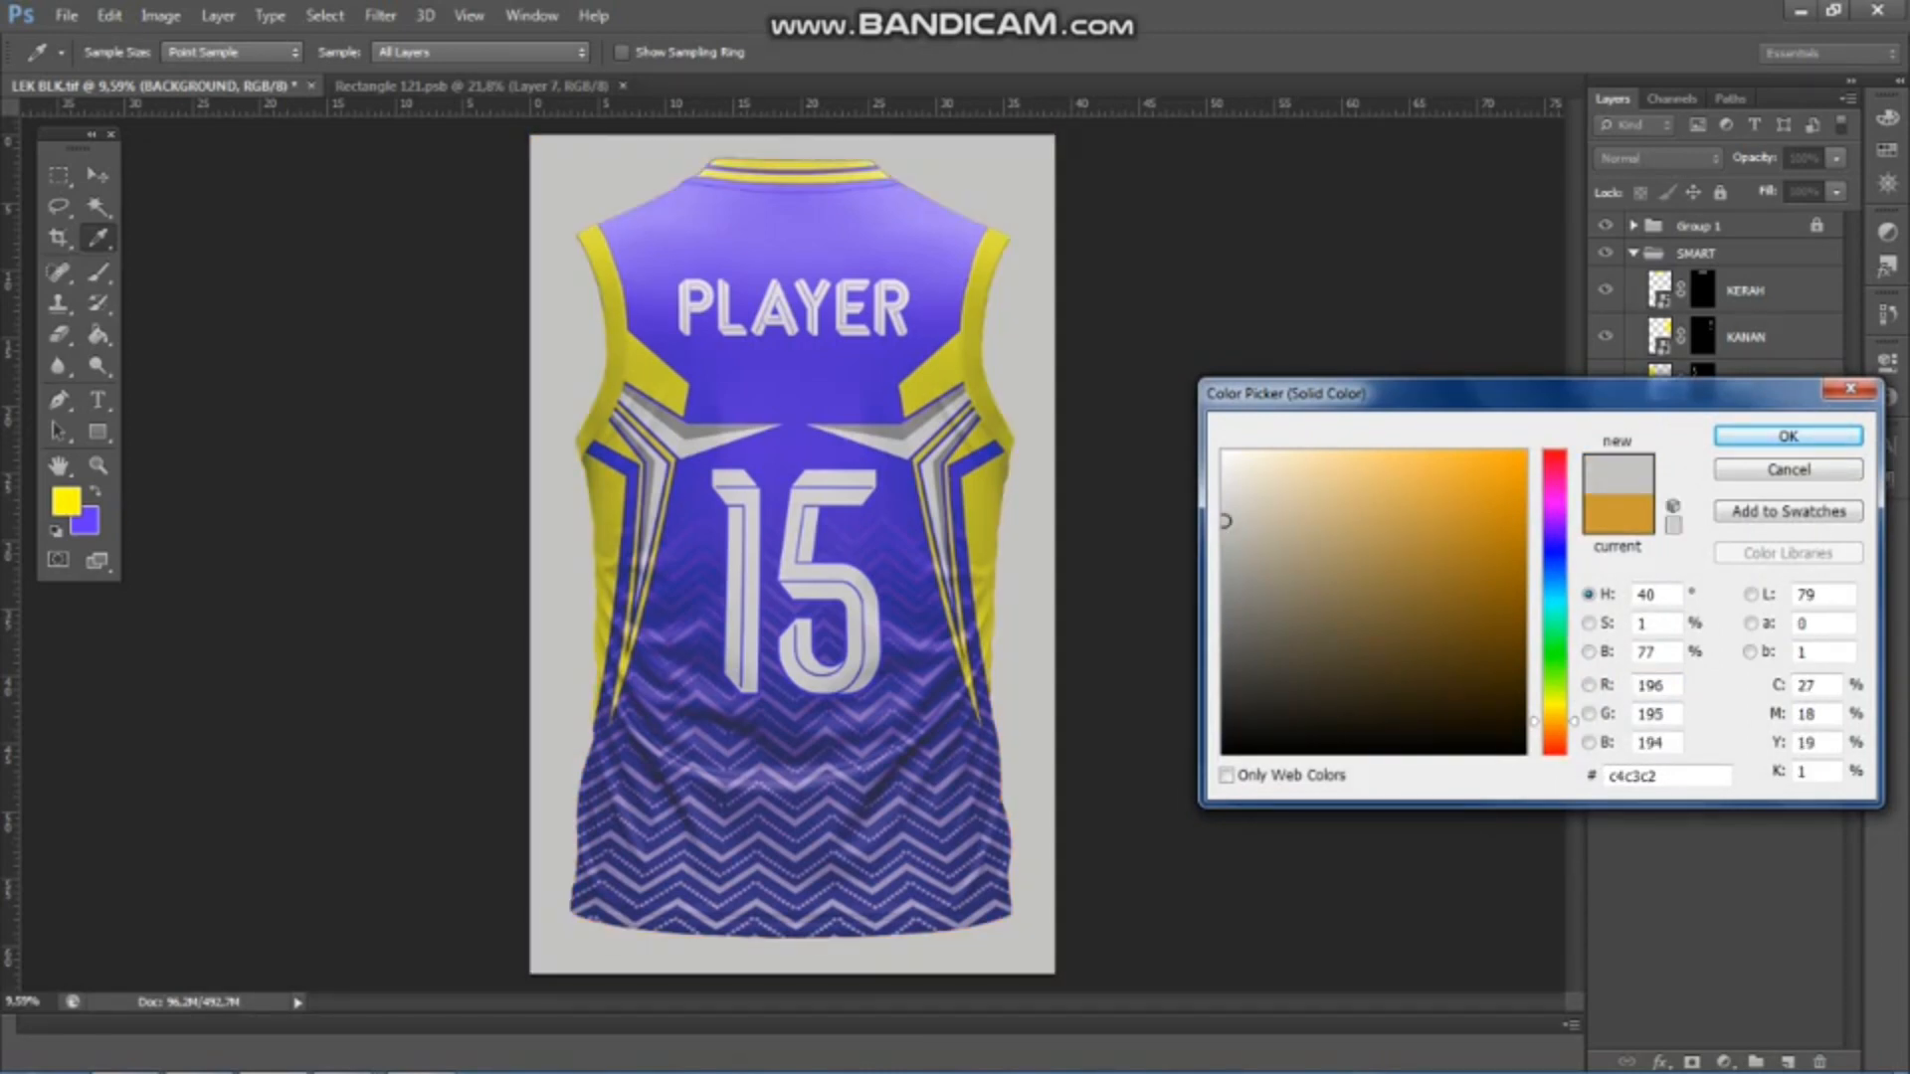
{"action": "left_click", "coordinate": [1226, 457]}
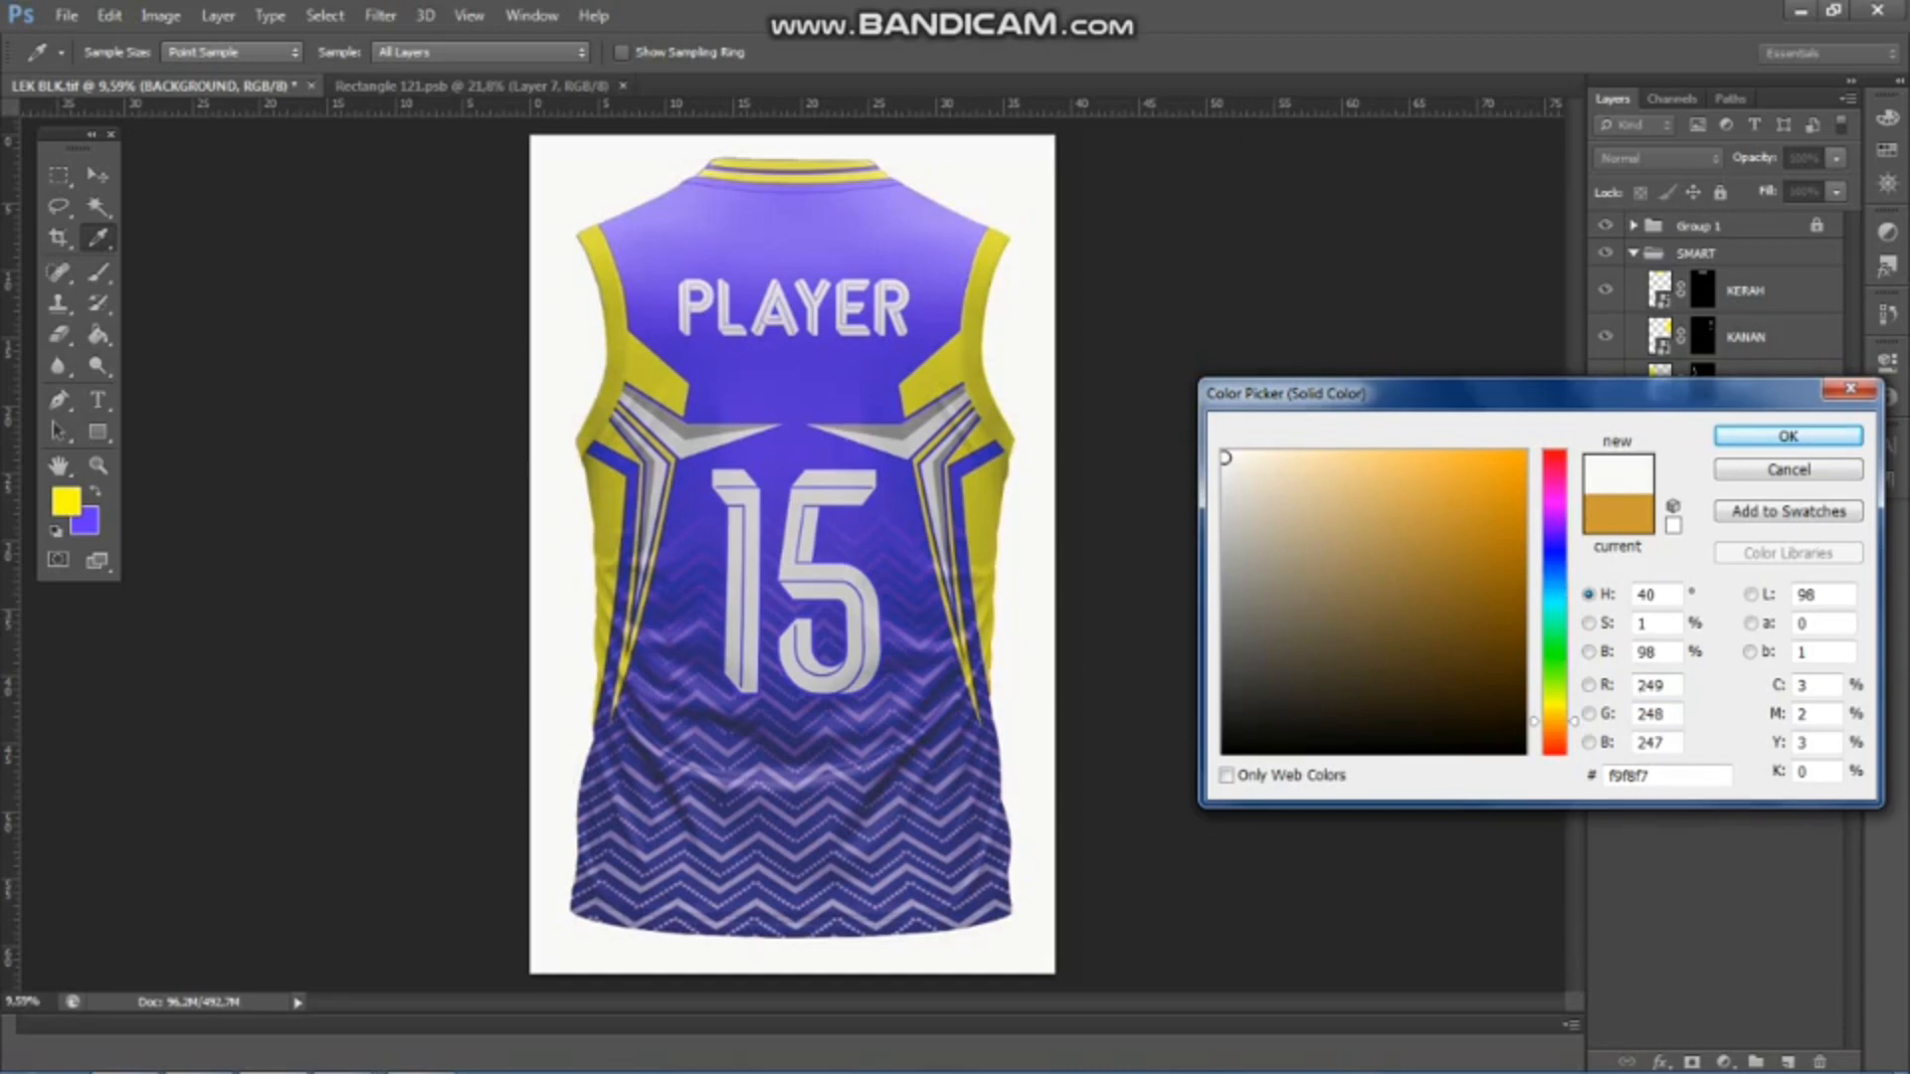
{"action": "left_click", "coordinate": [1789, 436]}
{"action": "scroll", "coordinate": [792, 554], "scroll_direction": "down", "scroll_amount": 2}
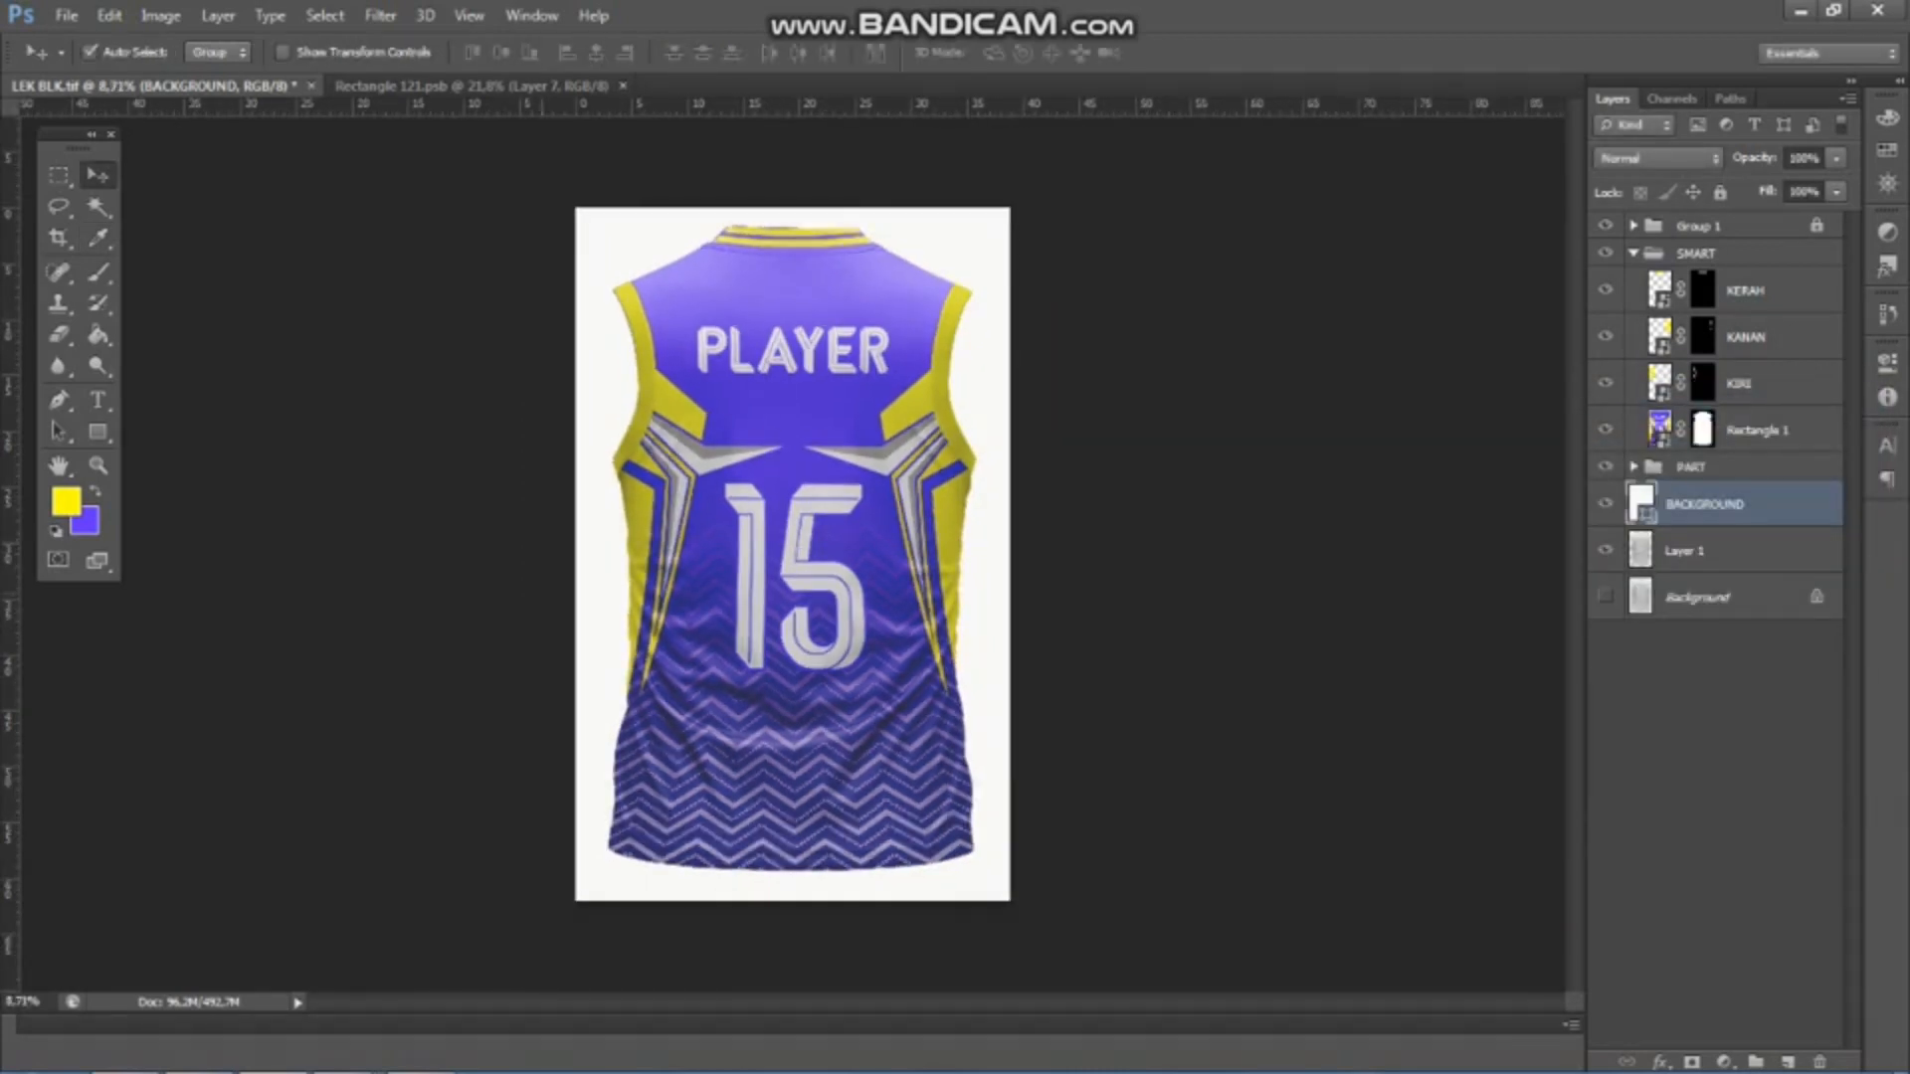
{"action": "scroll", "coordinate": [791, 553], "scroll_direction": "up", "scroll_amount": 1}
{"action": "scroll", "coordinate": [792, 553], "scroll_direction": "down", "scroll_amount": 1}
{"action": "scroll", "coordinate": [792, 553], "scroll_direction": "up", "scroll_amount": 1}
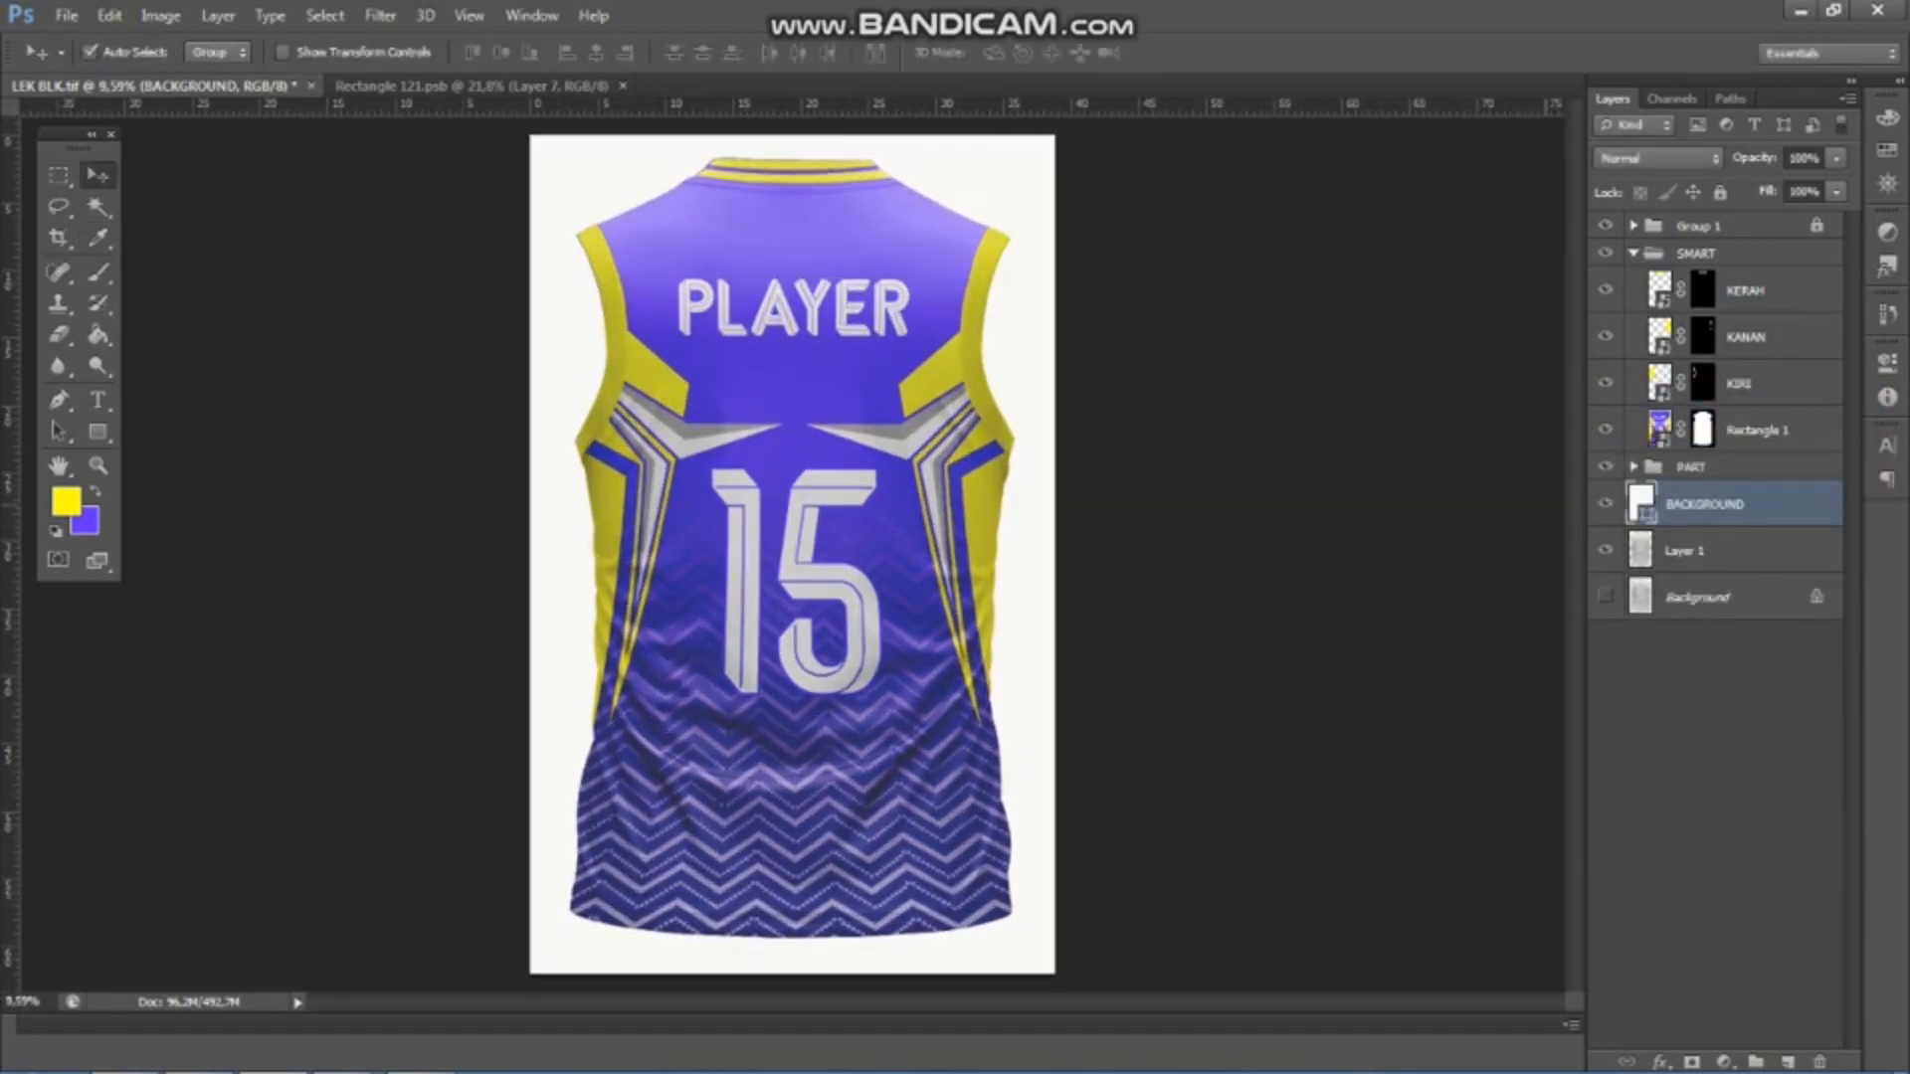
- Hide the BACKGROUND layer and save the mockup as LEK BLK.png in the JERSEY PNG folder with Smallest / Slow compression and no interlacing
{"action": "left_click", "coordinate": [1605, 504]}
{"action": "left_click", "coordinate": [66, 15]}
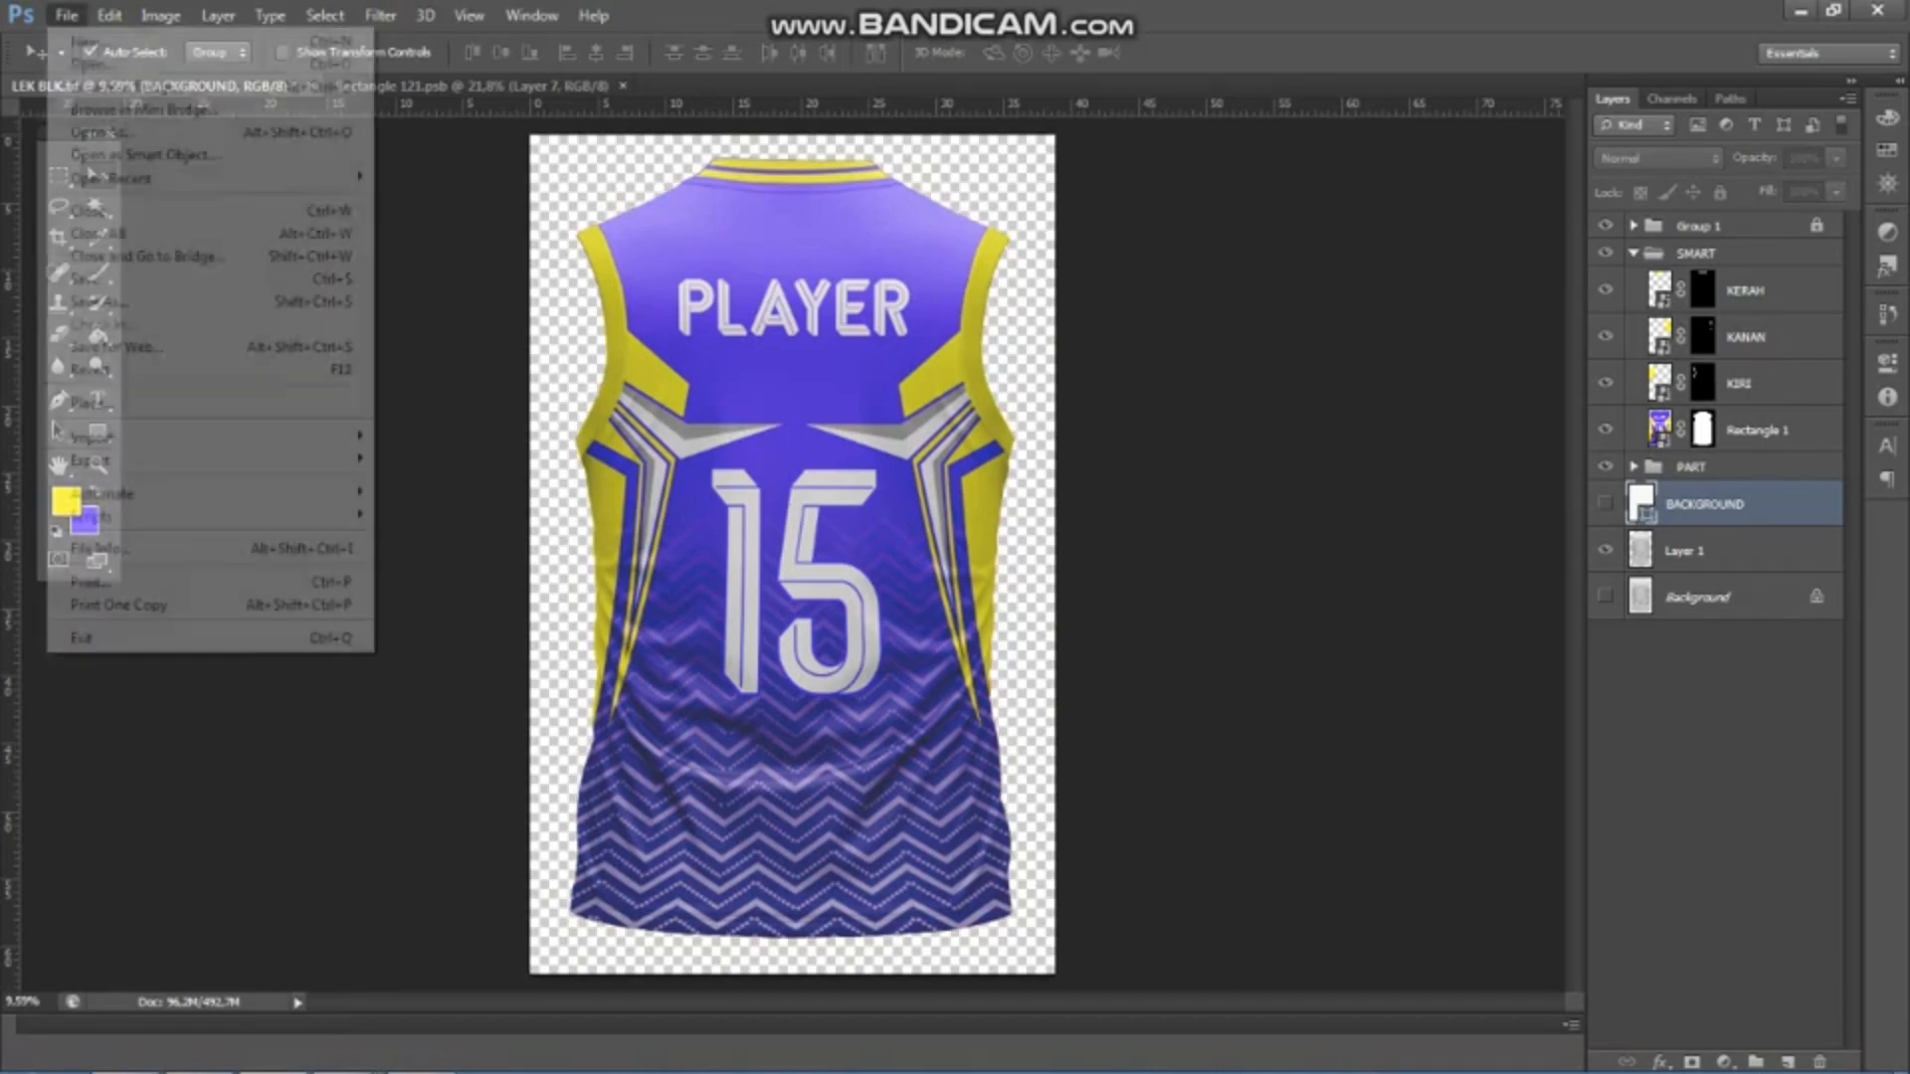
{"action": "left_click", "coordinate": [94, 301]}
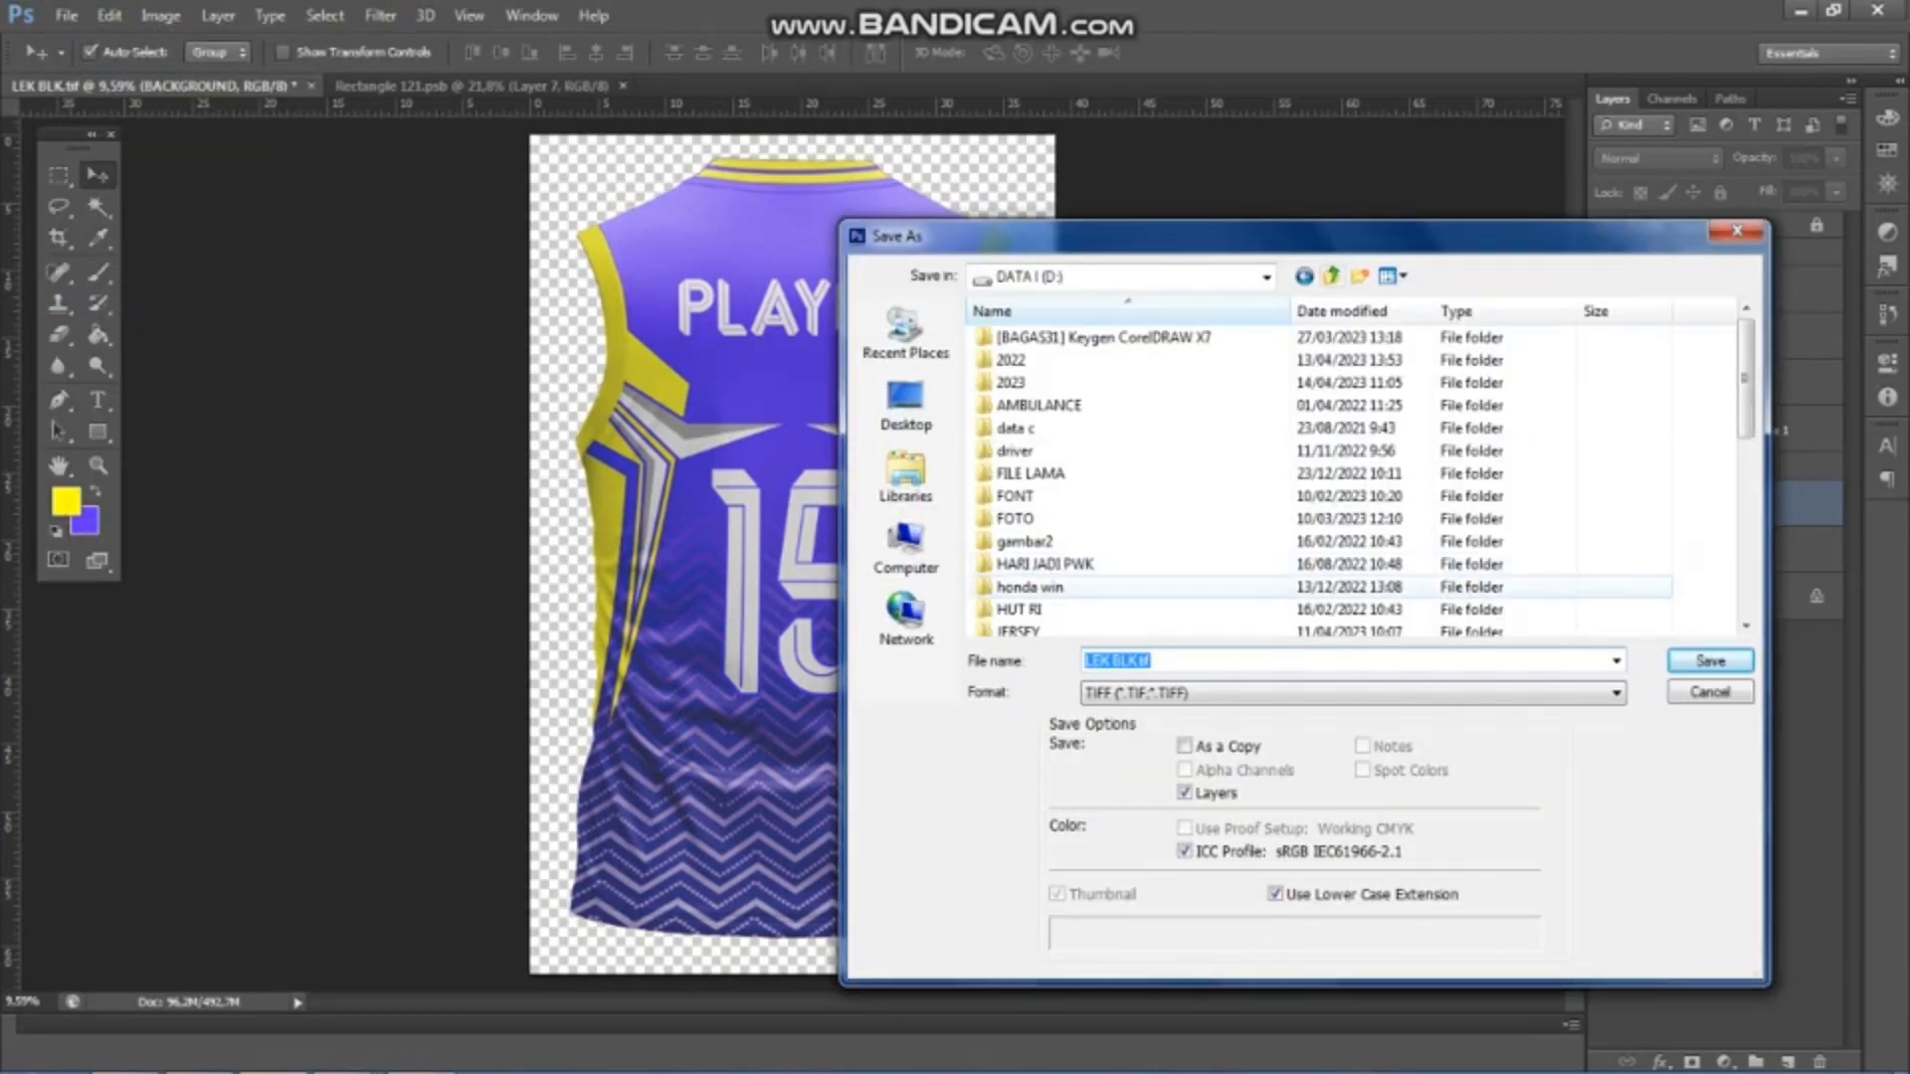
{"action": "left_click", "coordinate": [1214, 587]}
{"action": "scroll", "coordinate": [1213, 572], "scroll_direction": "down", "scroll_amount": 1}
{"action": "left_click", "coordinate": [1034, 587]}
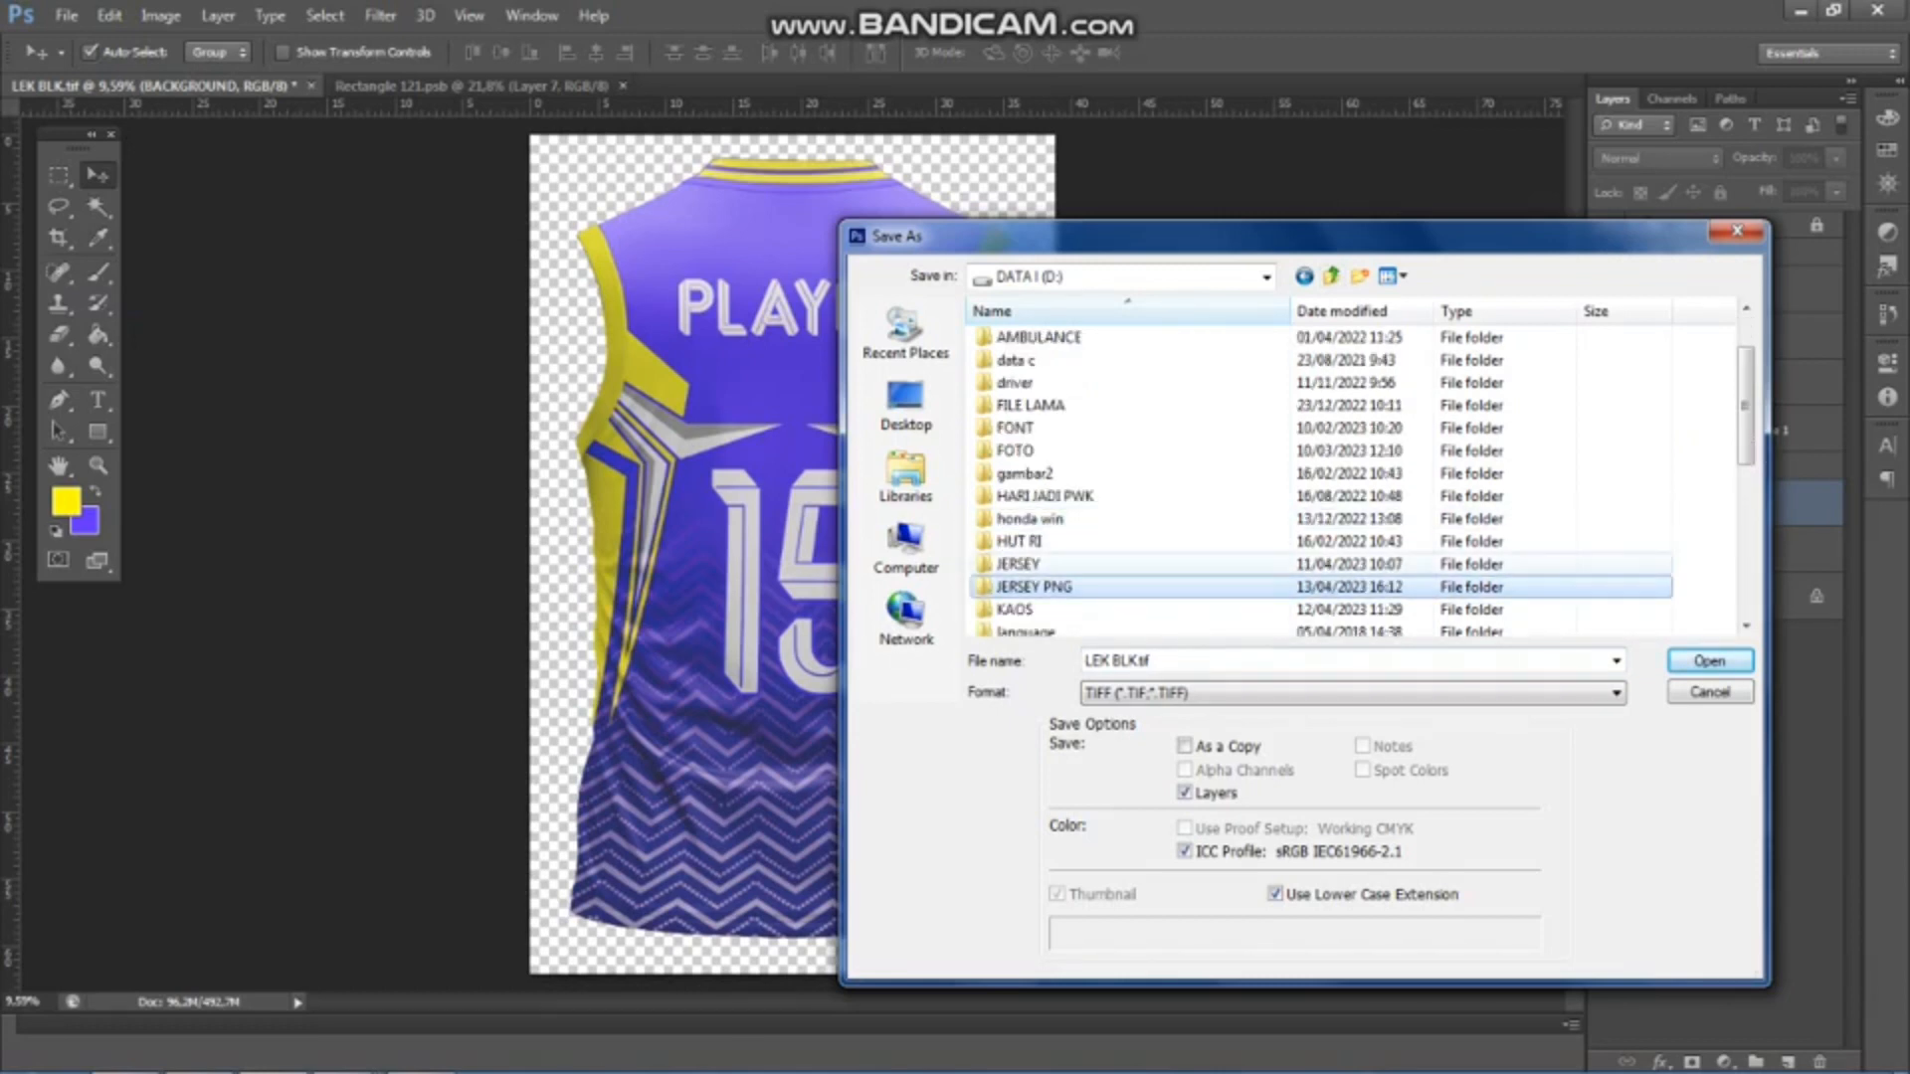
{"action": "double_click", "coordinate": [1035, 587]}
{"action": "left_click", "coordinate": [1353, 693]}
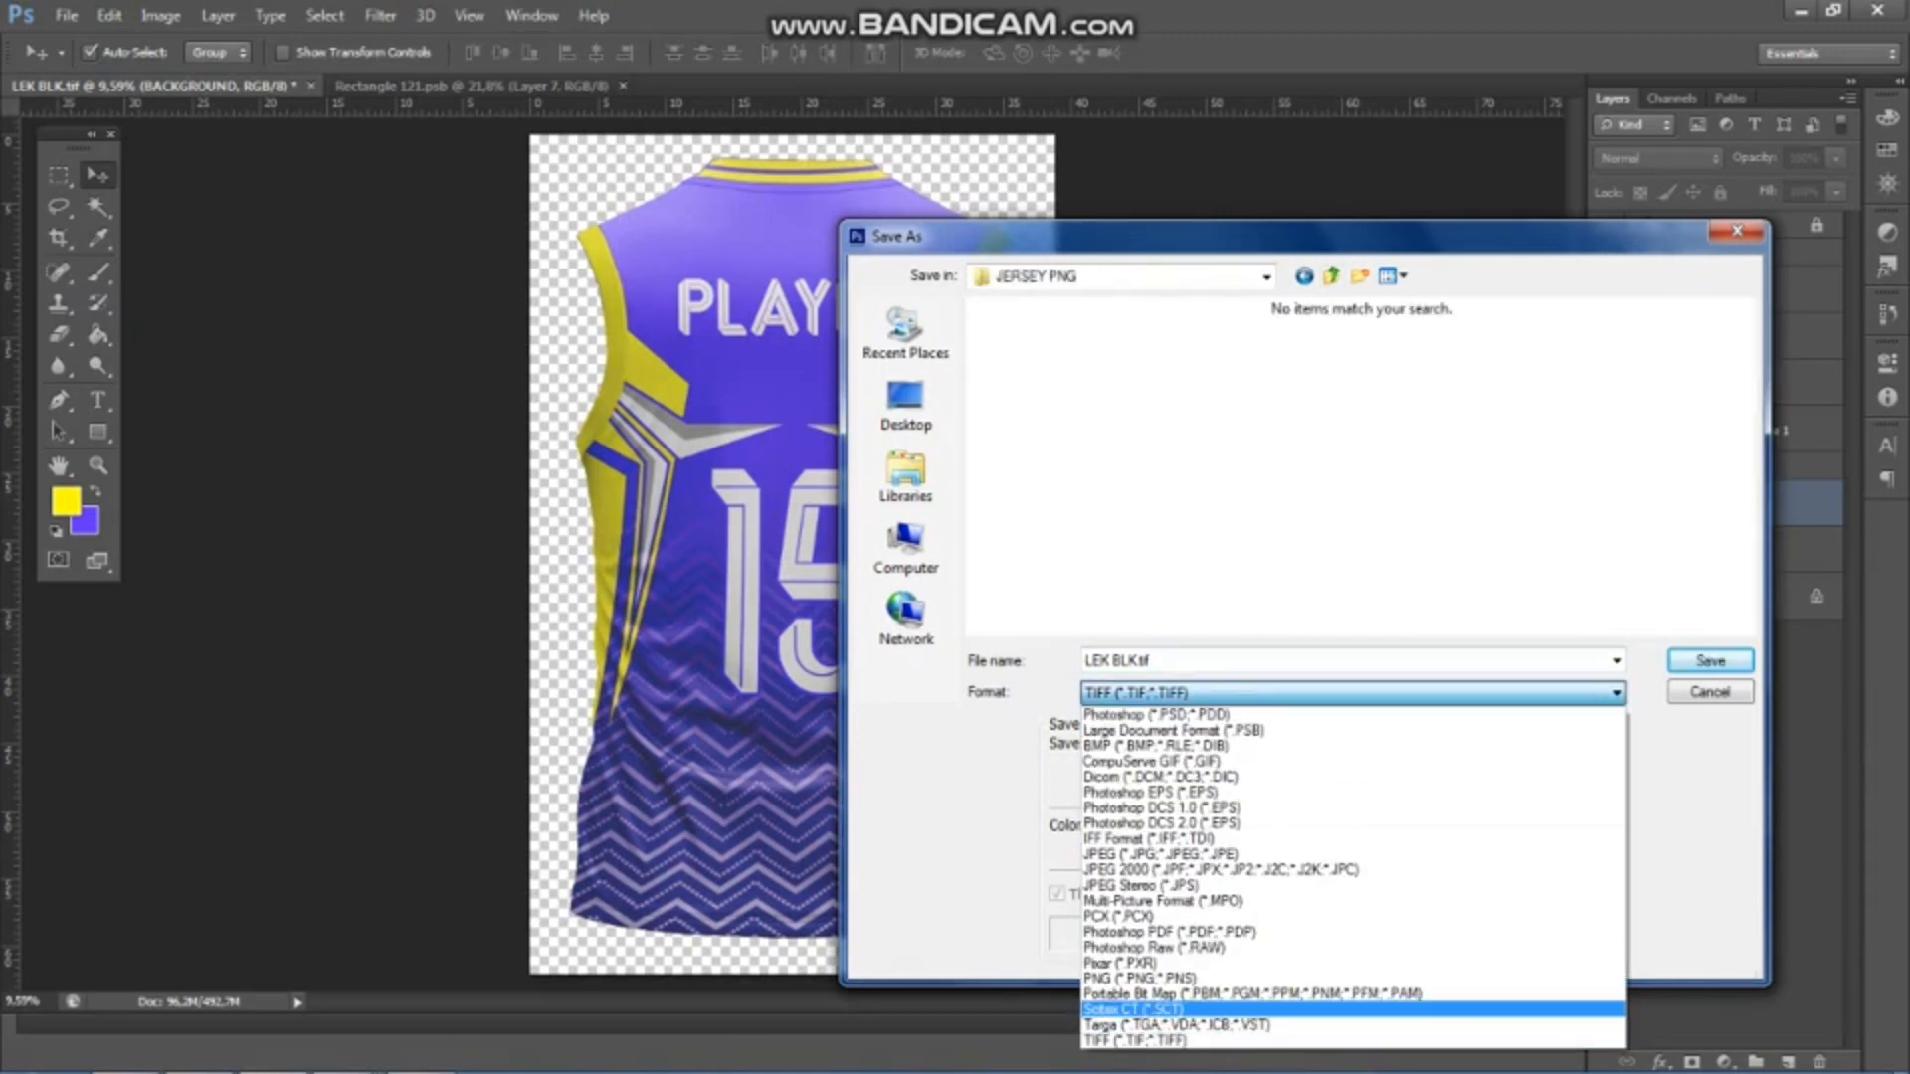
{"action": "key", "text": "Return"}
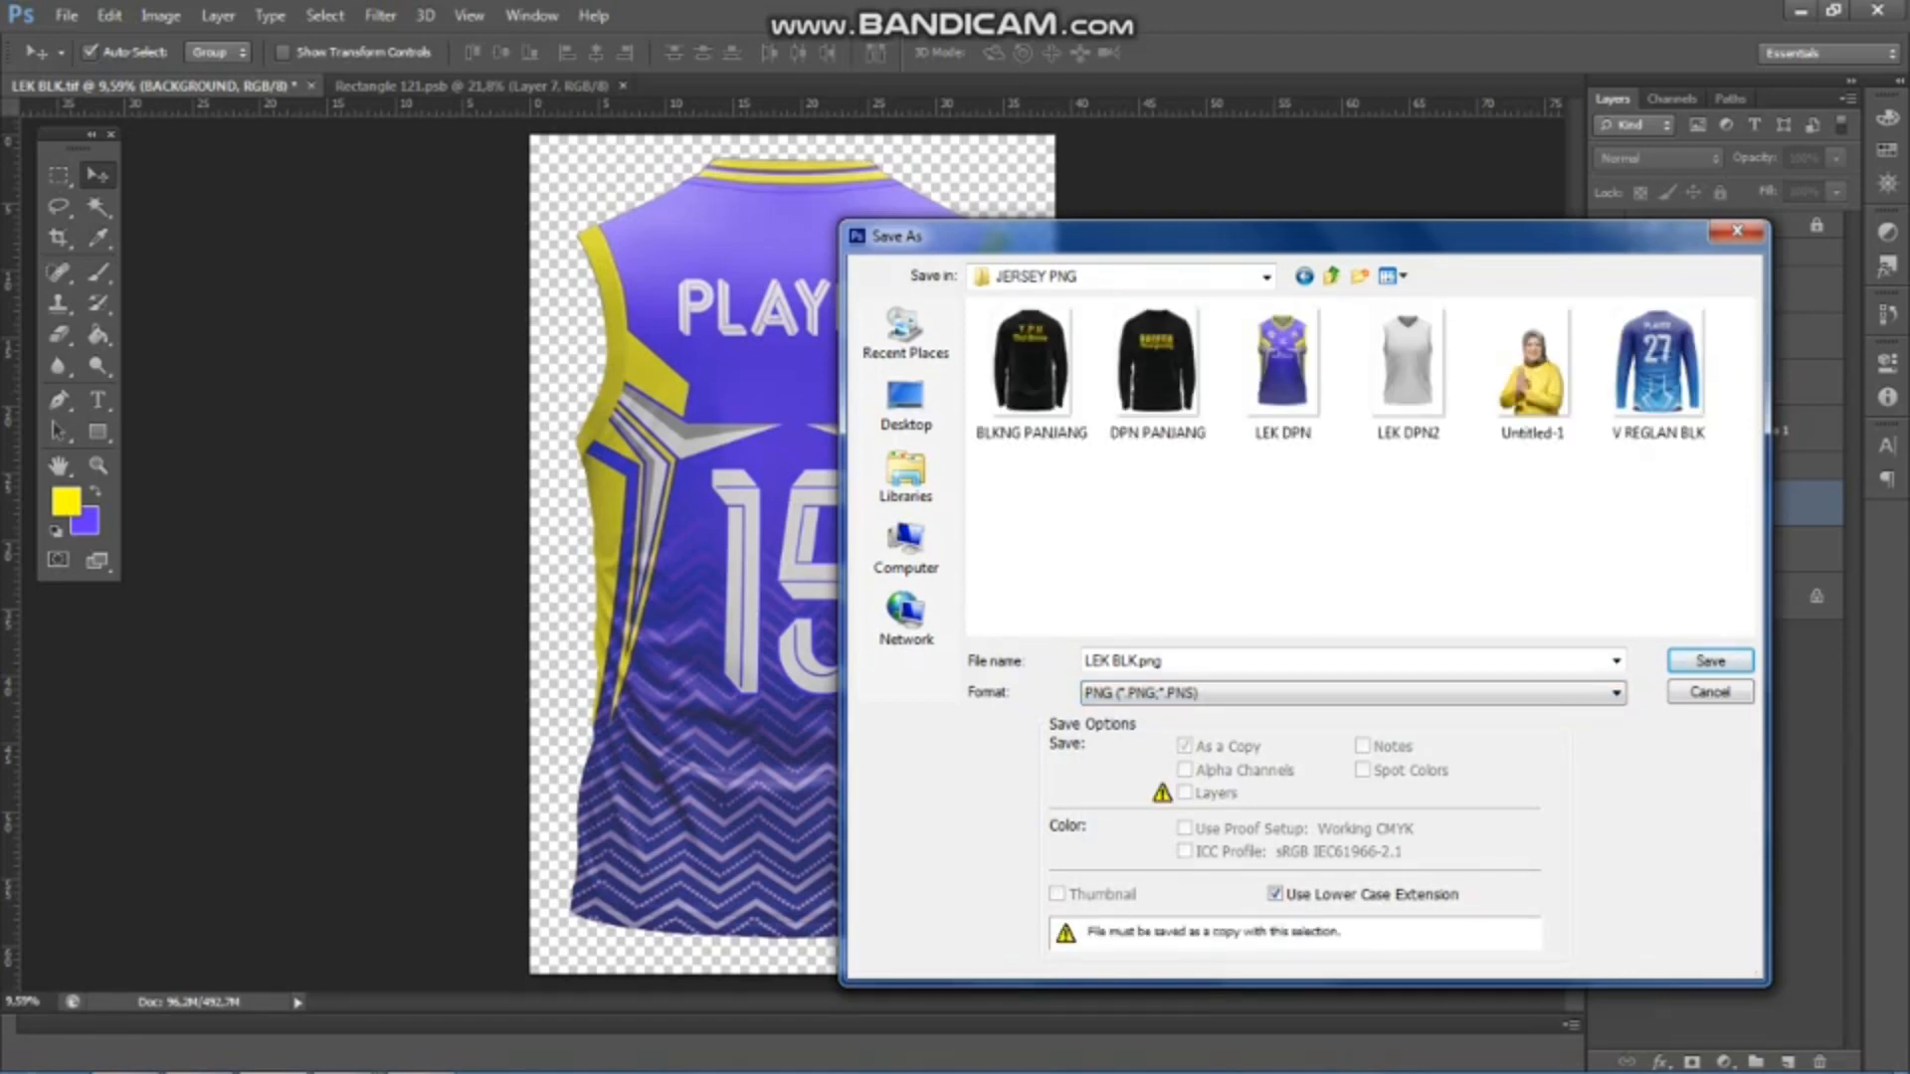
{"action": "left_click", "coordinate": [1710, 662]}
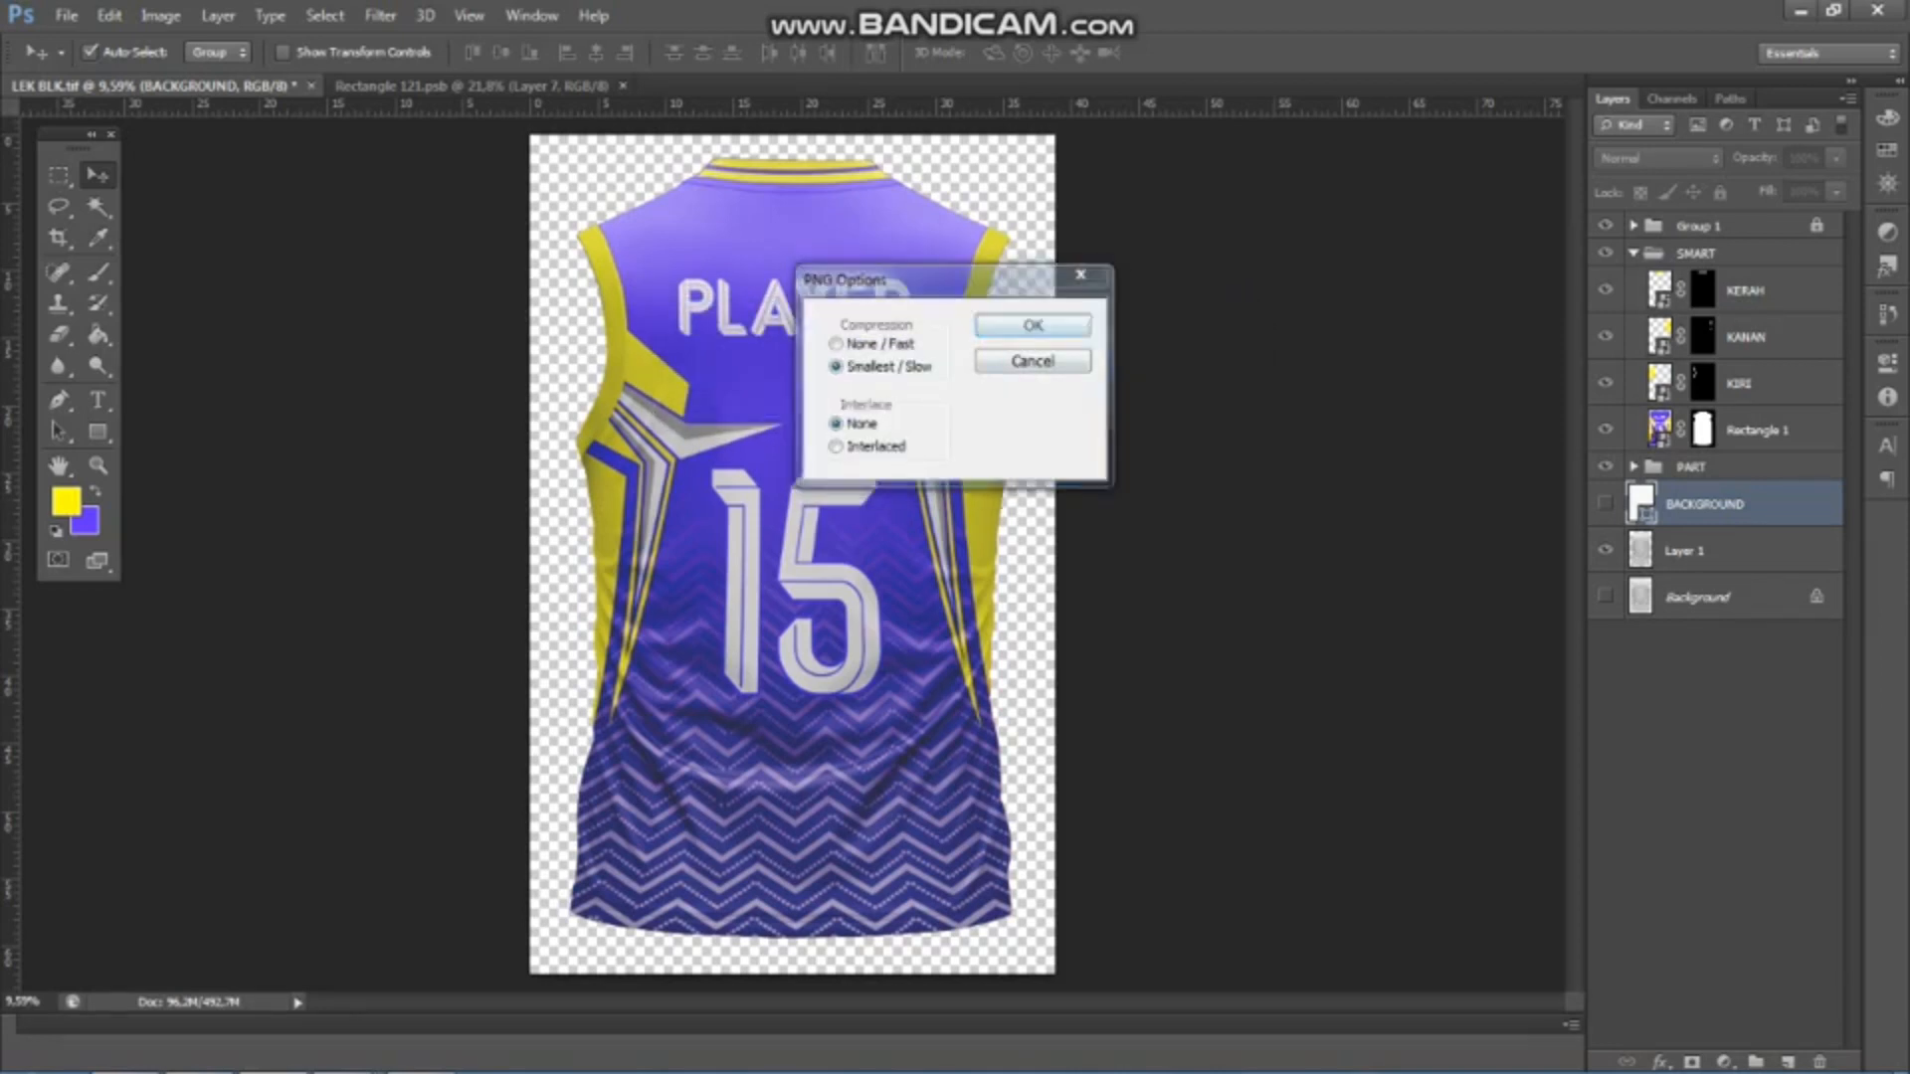
{"action": "key", "text": "Return"}
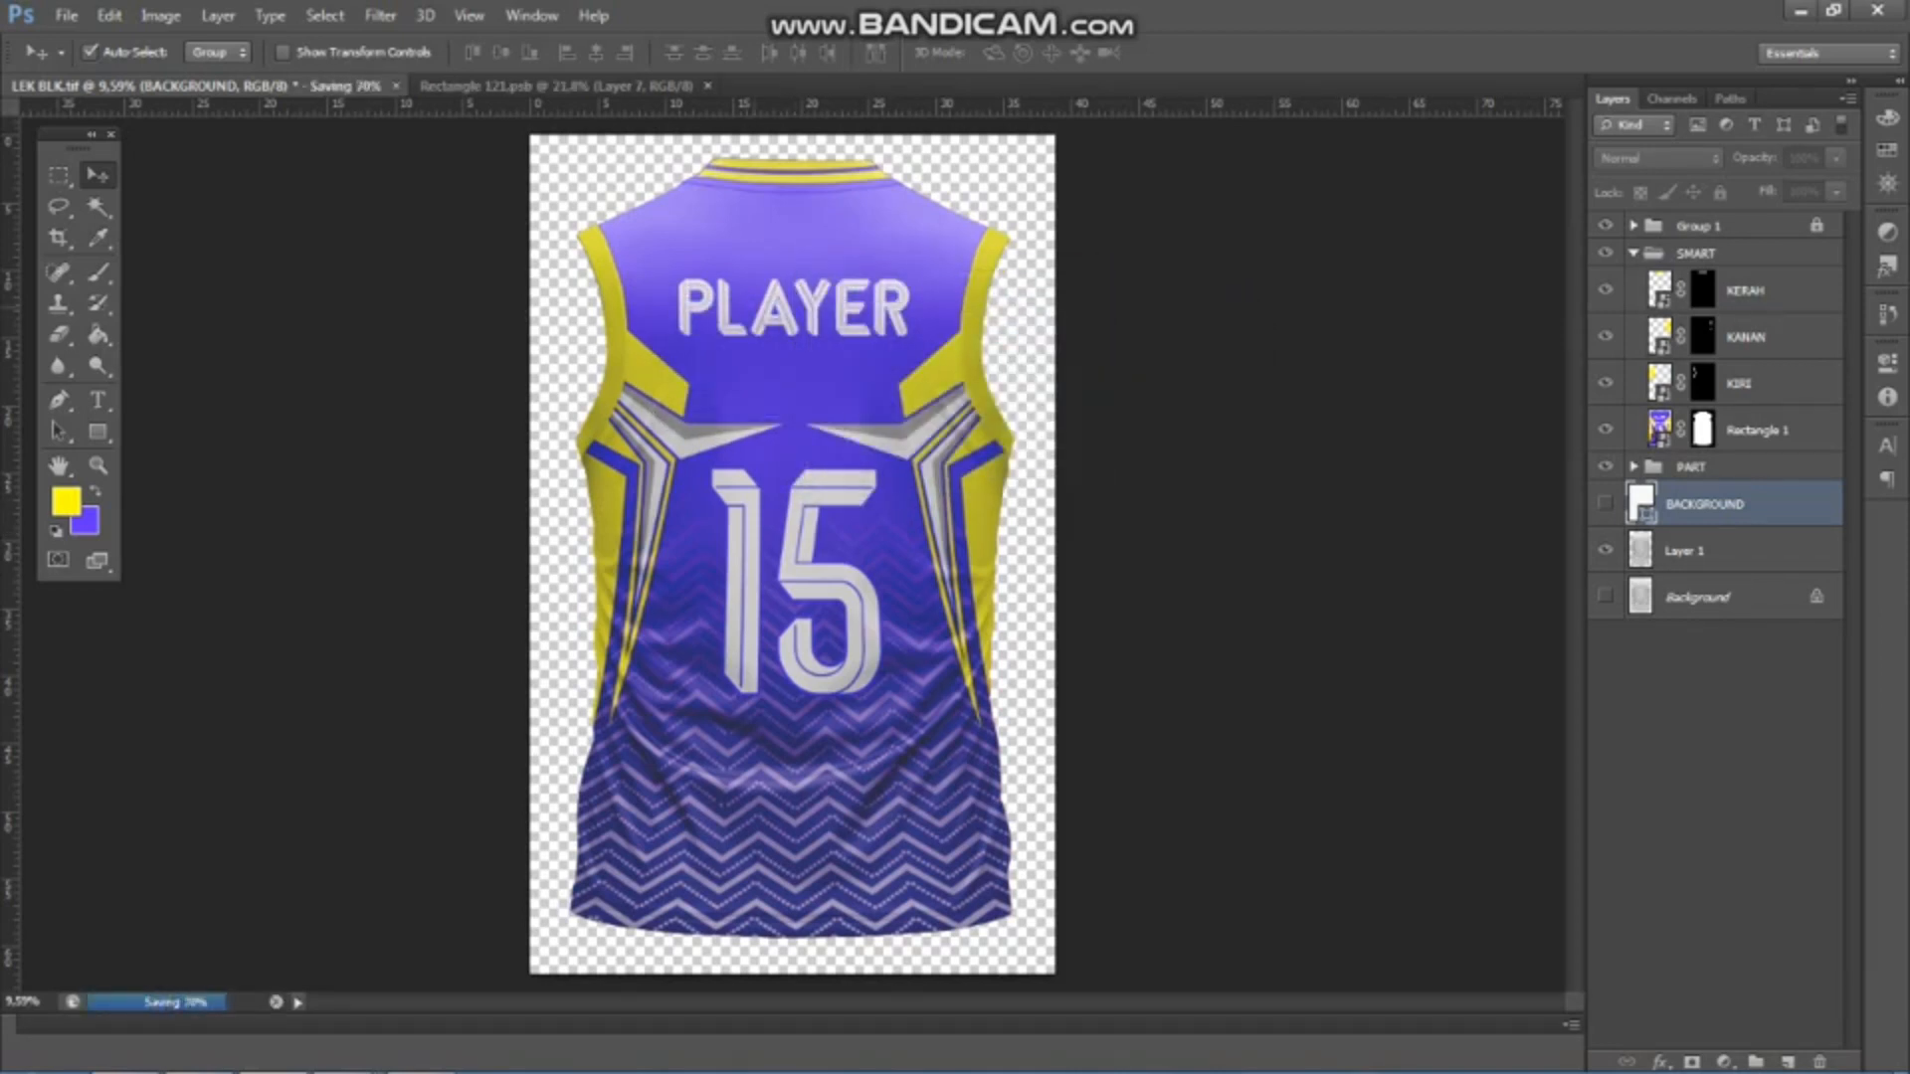
- Close Rectangle 121.psb and switch to the bahan.cdr design document in CorelDRAW
{"action": "left_click", "coordinate": [708, 87]}
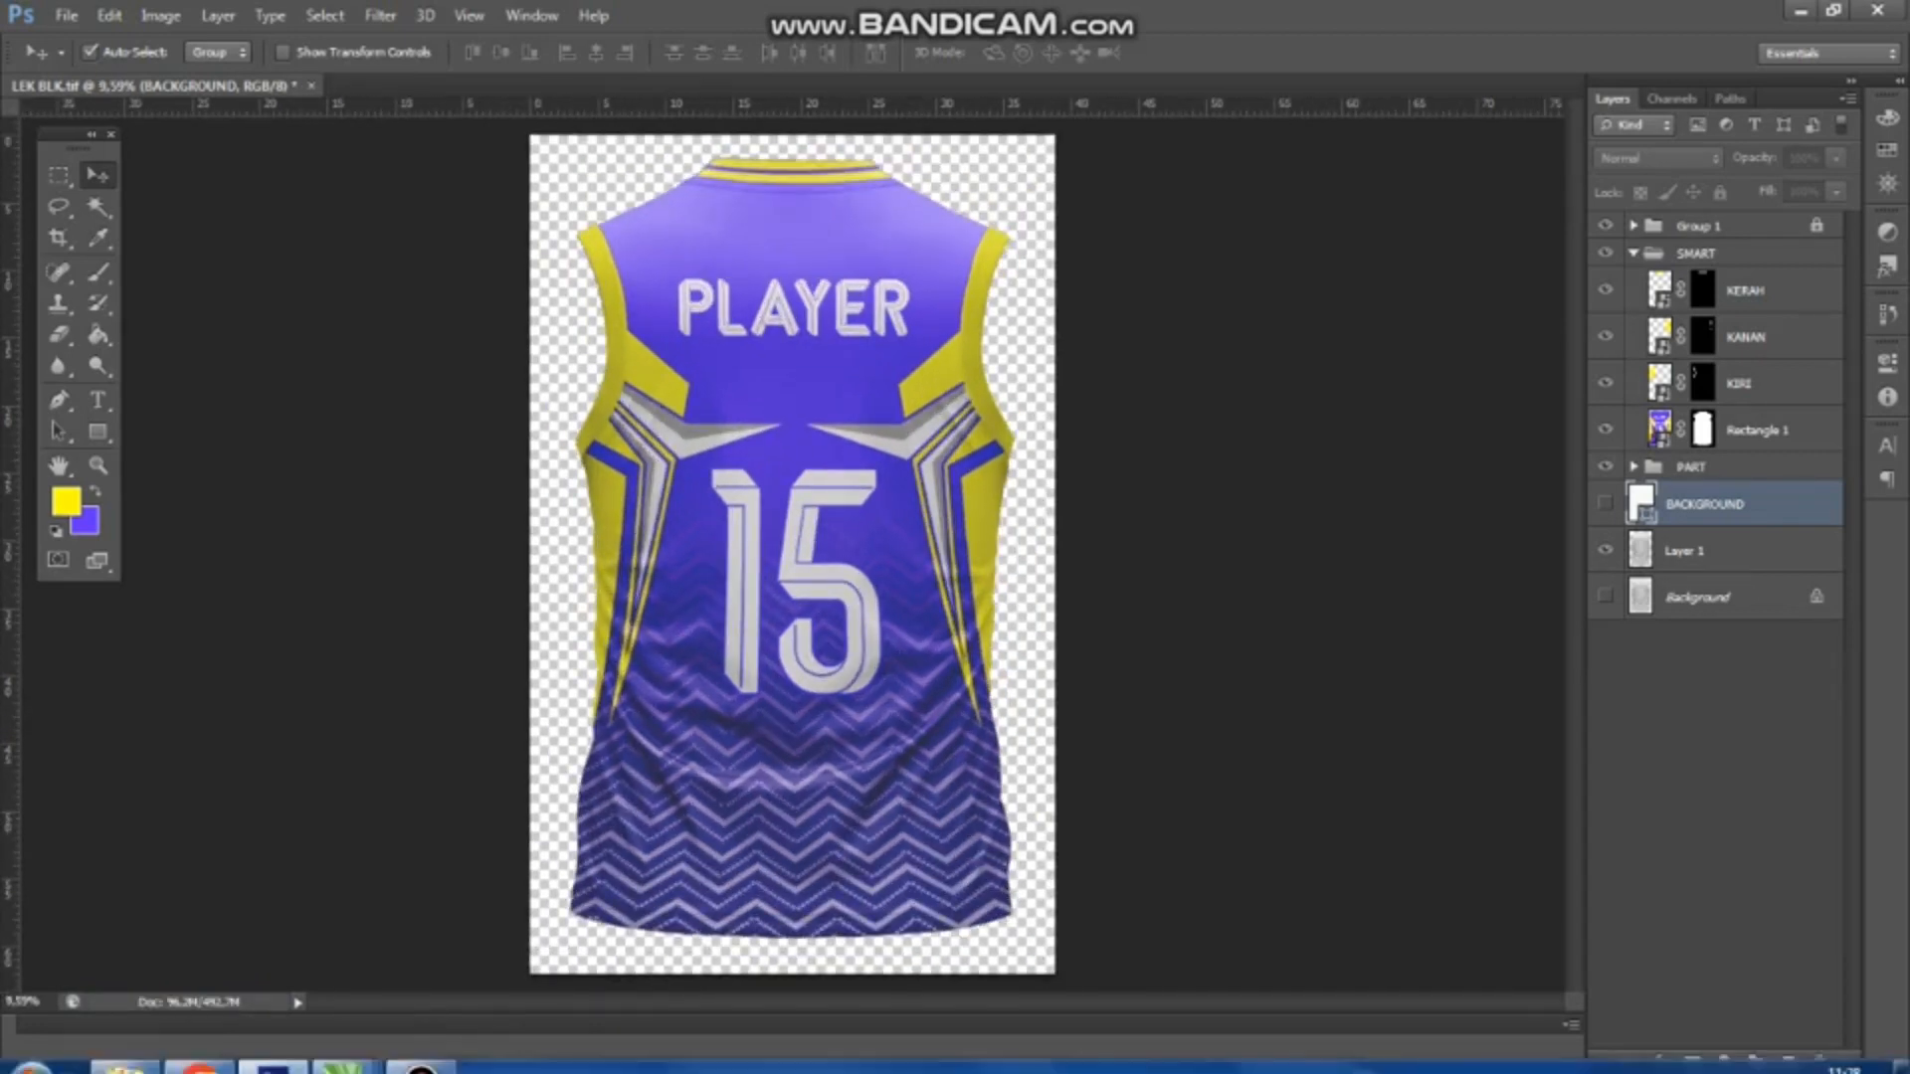
{"action": "mouse_move", "coordinate": [343, 1050]}
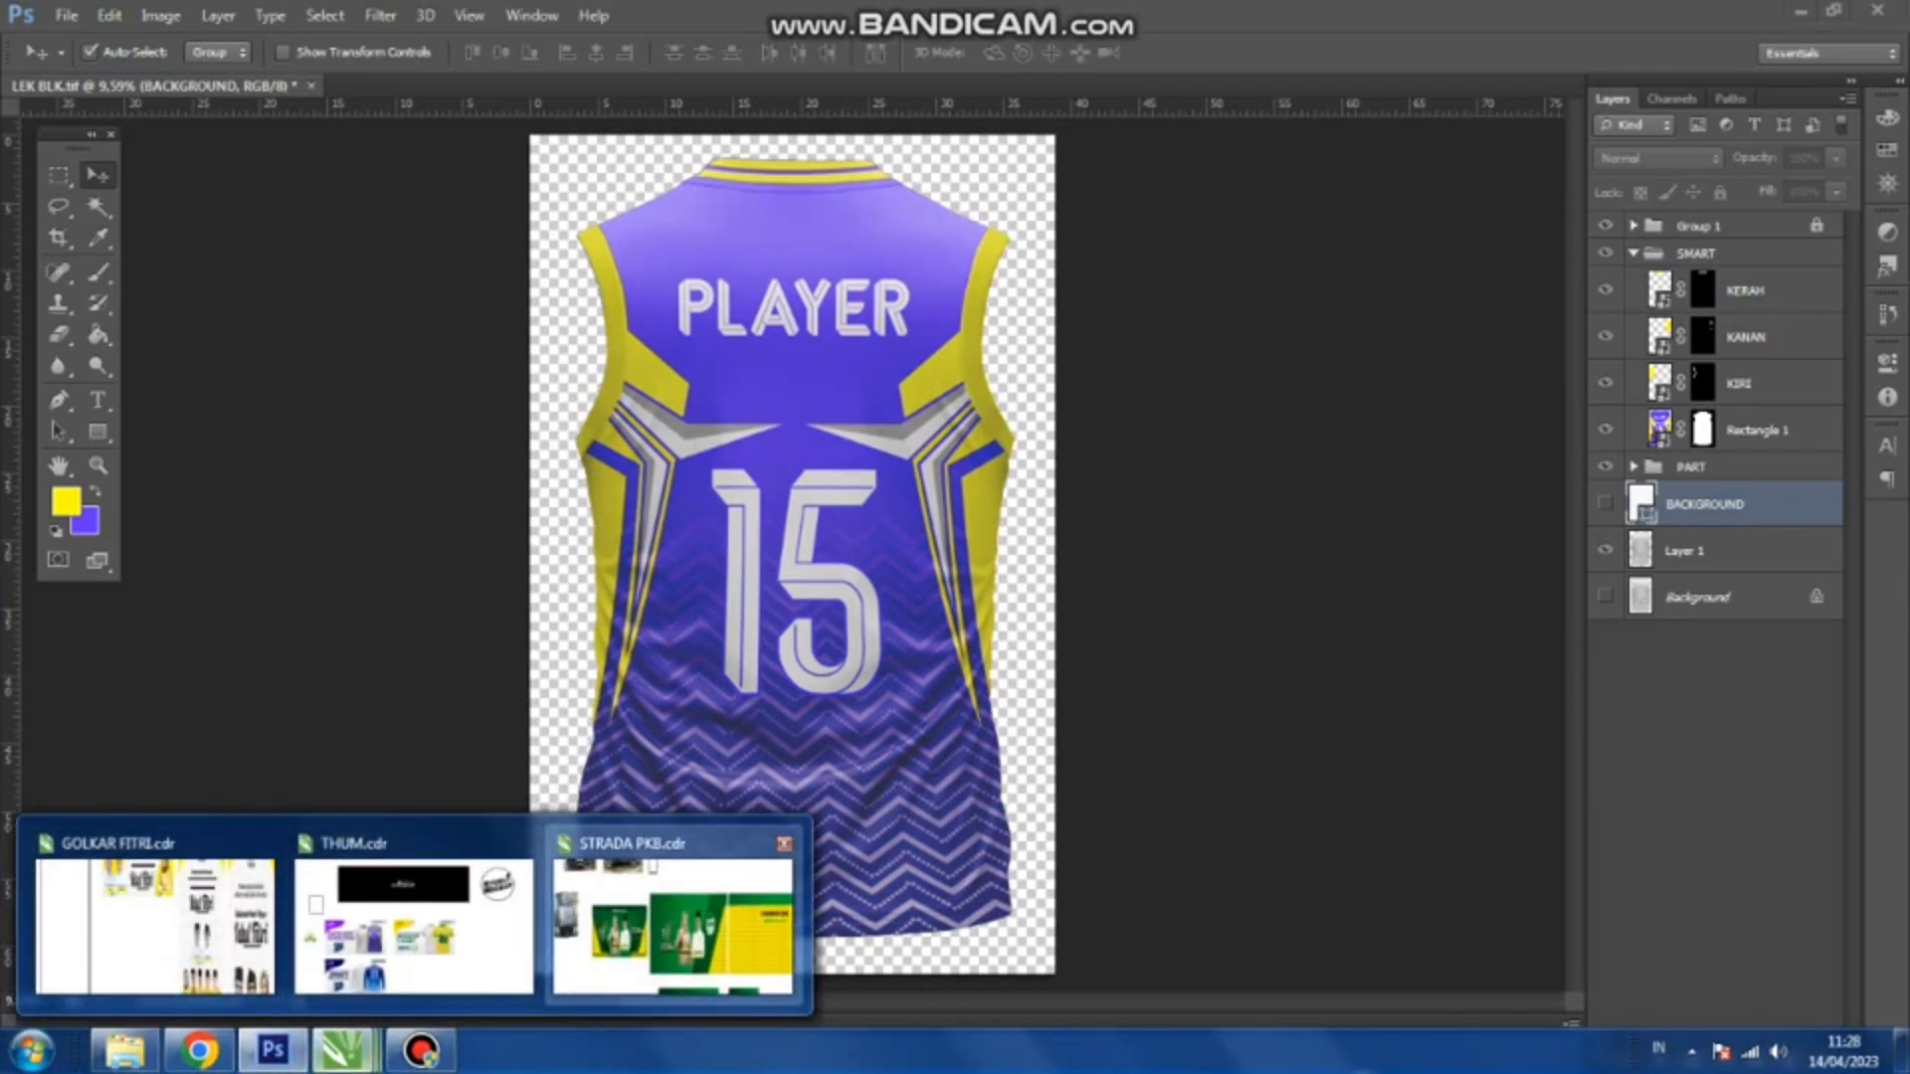
{"action": "mouse_move", "coordinate": [413, 915]}
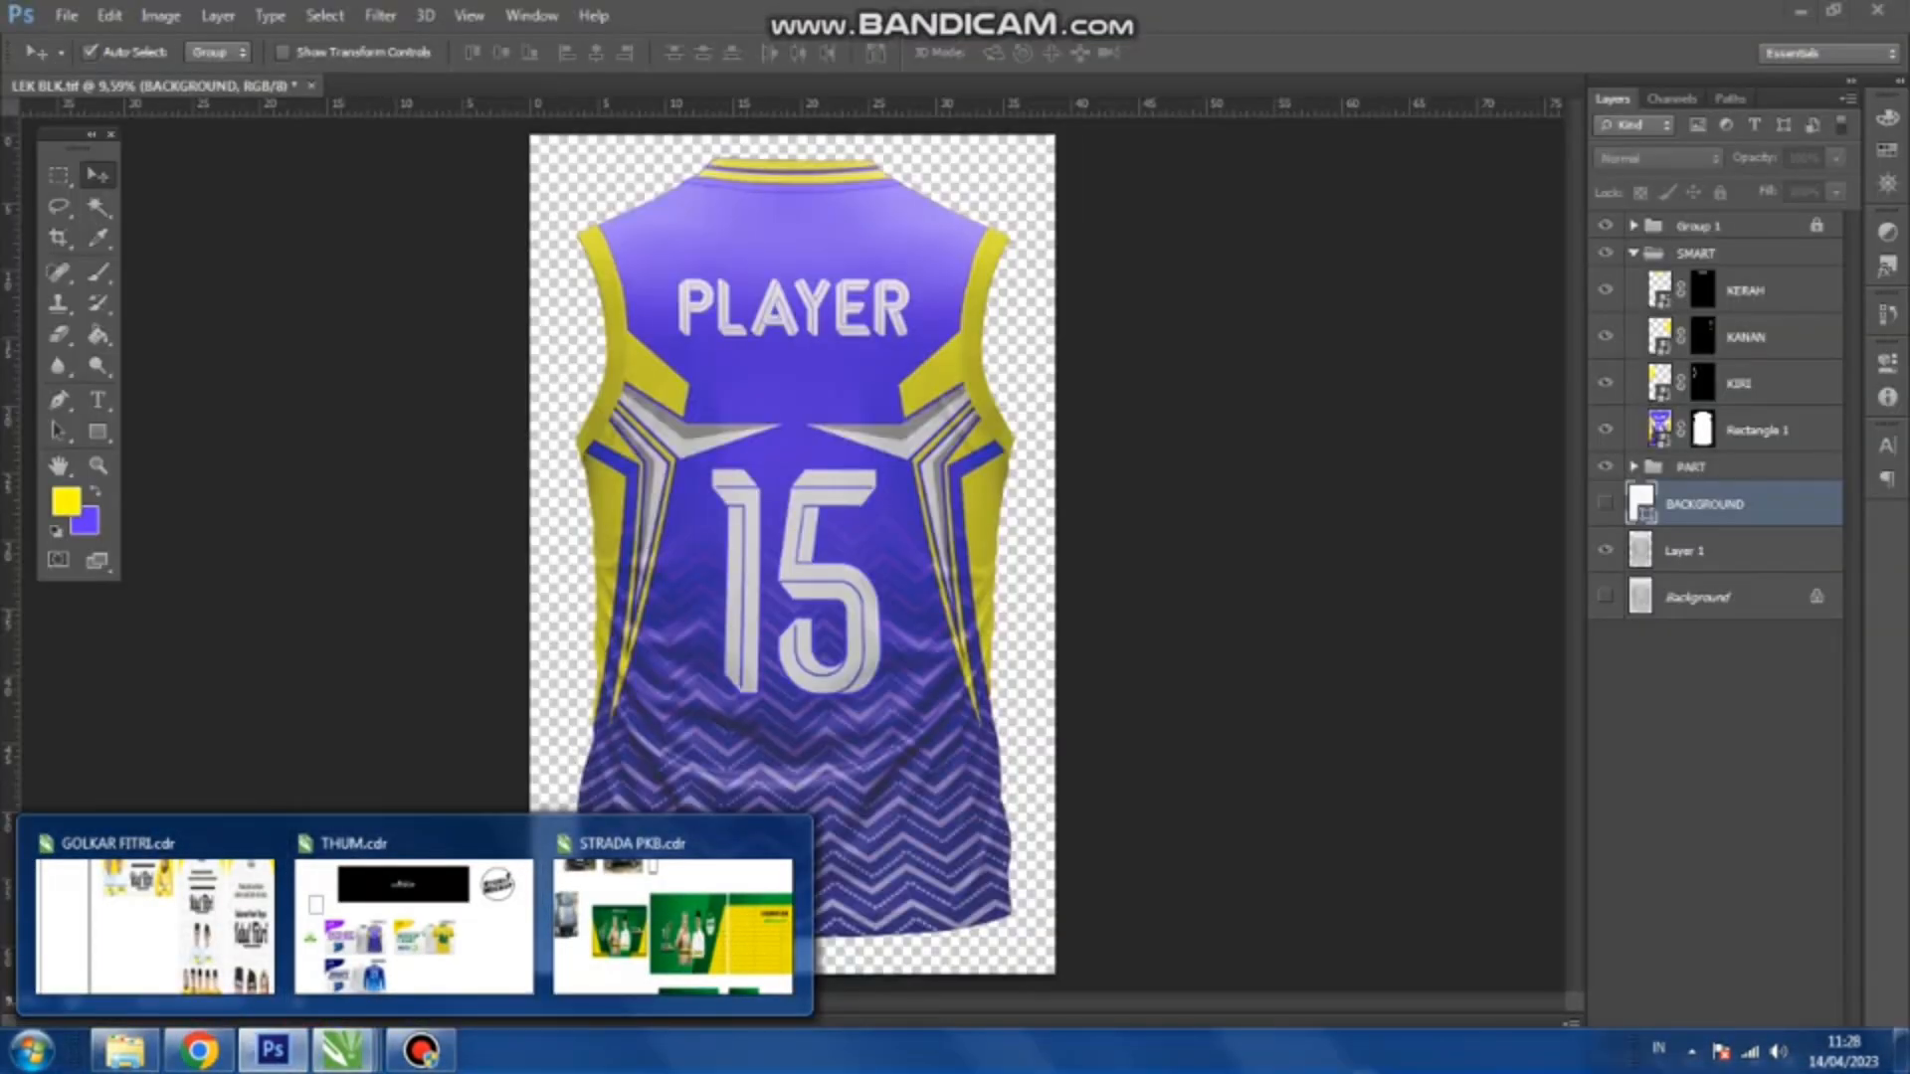
{"action": "left_click", "coordinate": [413, 925]}
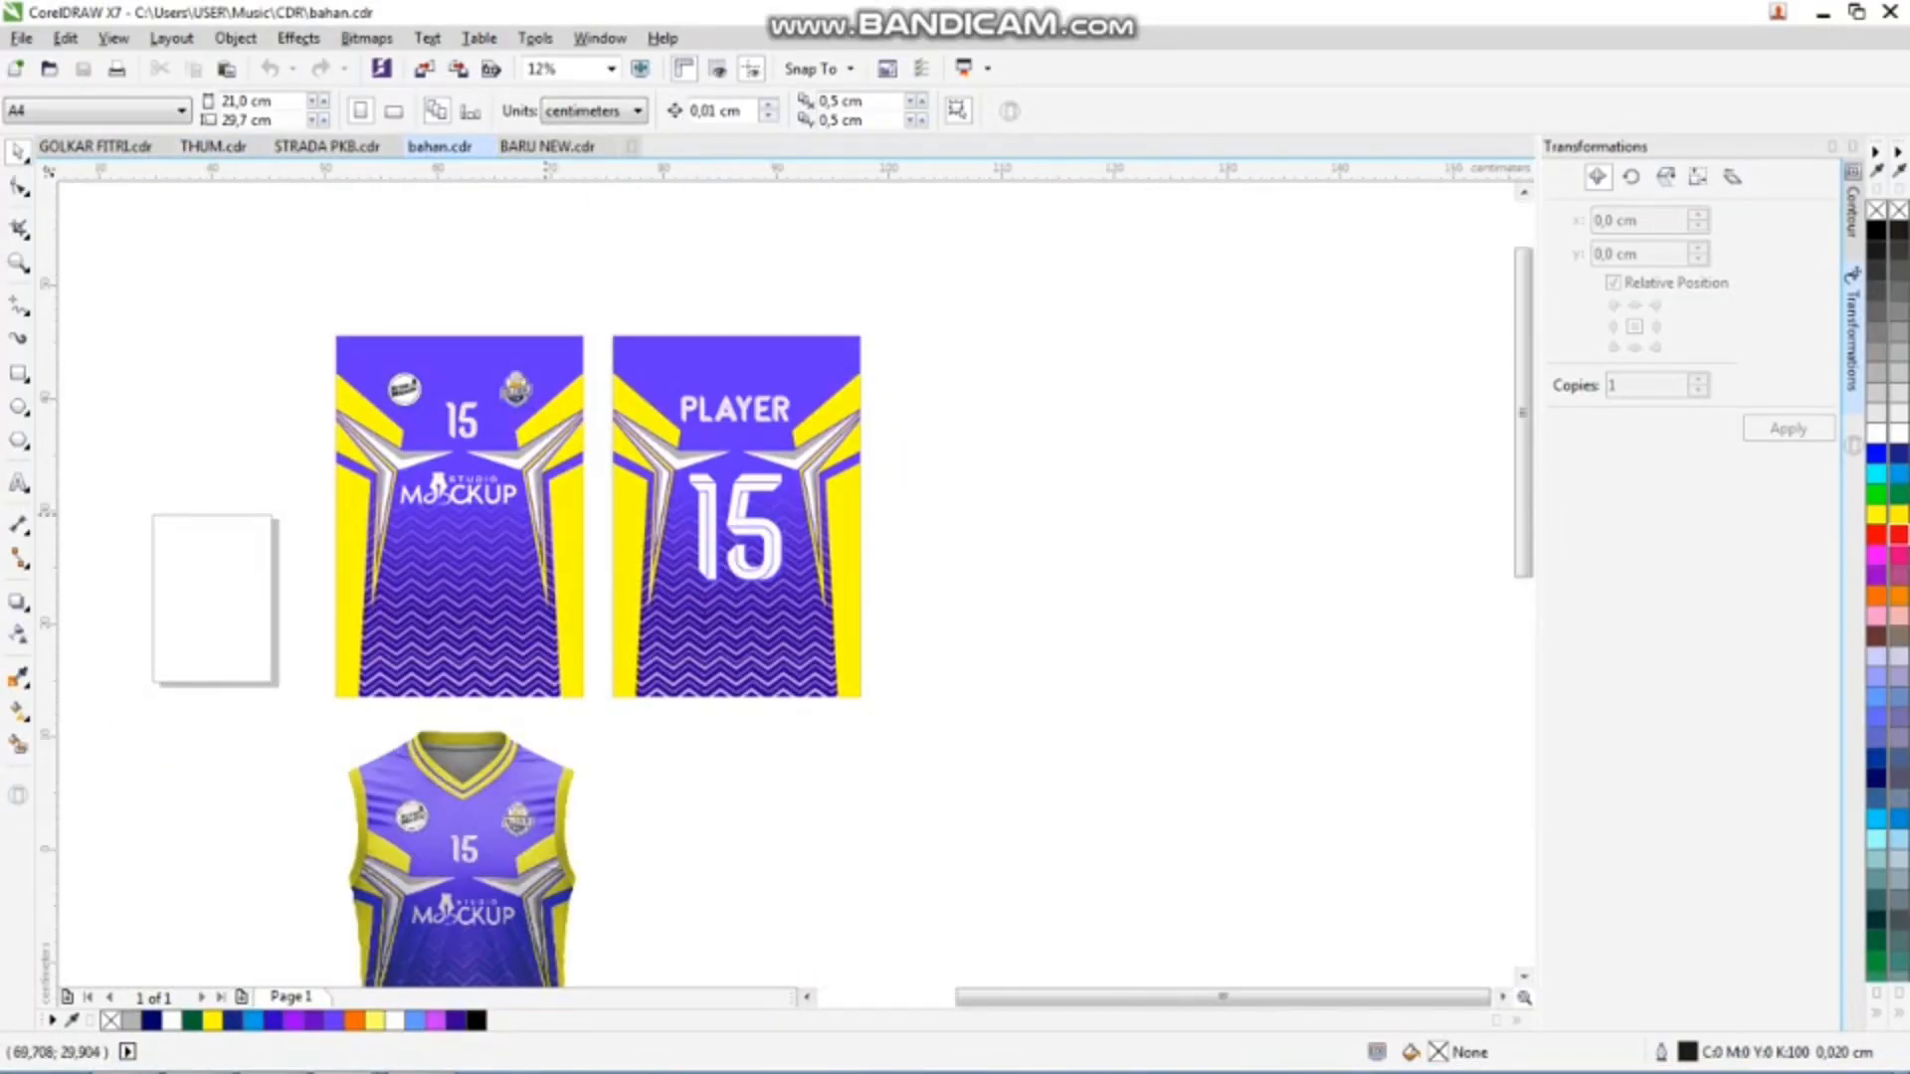
- Import LEK BLK.png from the JERSEY PNG folder on drive D into bahan.cdr, beside the front jersey mockup
{"action": "scroll", "coordinate": [554, 511], "scroll_direction": "up", "scroll_amount": 1}
{"action": "scroll", "coordinate": [448, 467], "scroll_direction": "down", "scroll_amount": 1}
{"action": "scroll", "coordinate": [308, 752], "scroll_direction": "down", "scroll_amount": 1}
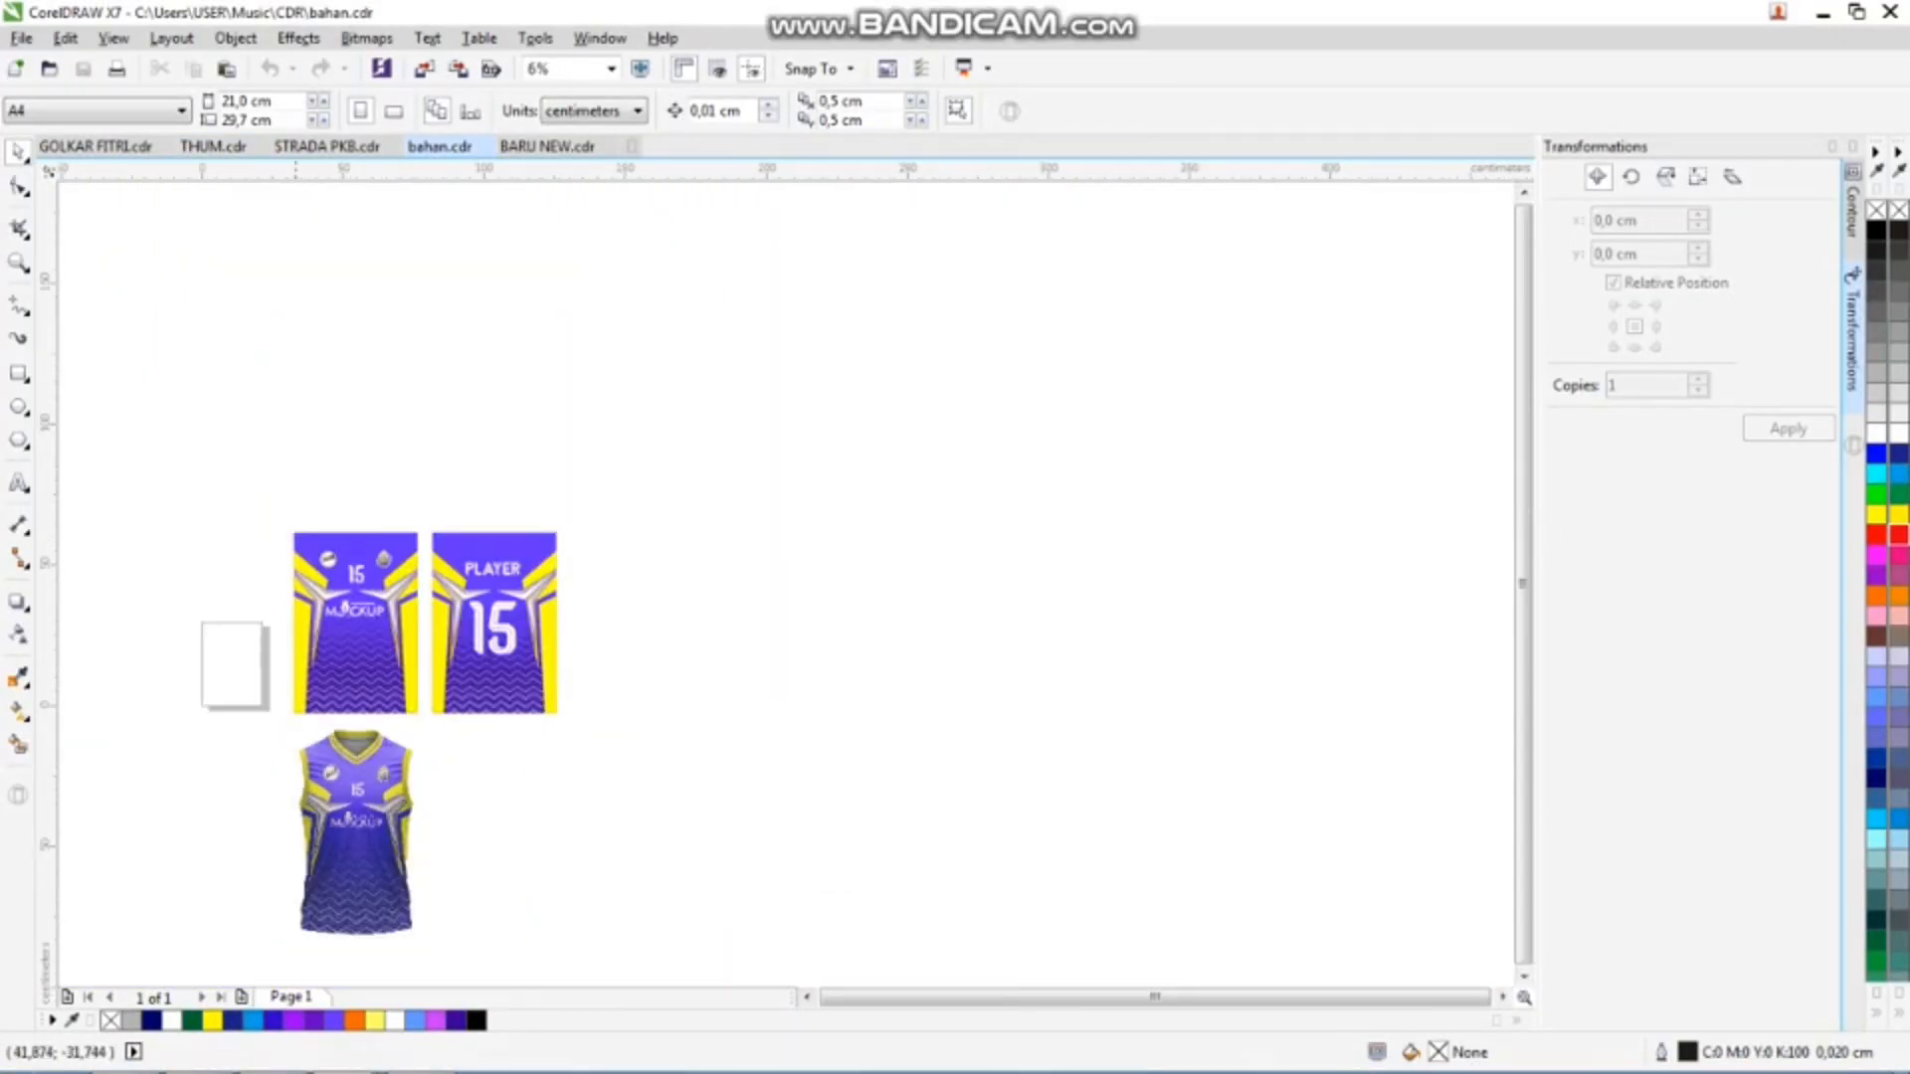
{"action": "scroll", "coordinate": [260, 845], "scroll_direction": "up", "scroll_amount": 1}
{"action": "left_click", "coordinate": [131, 1052]}
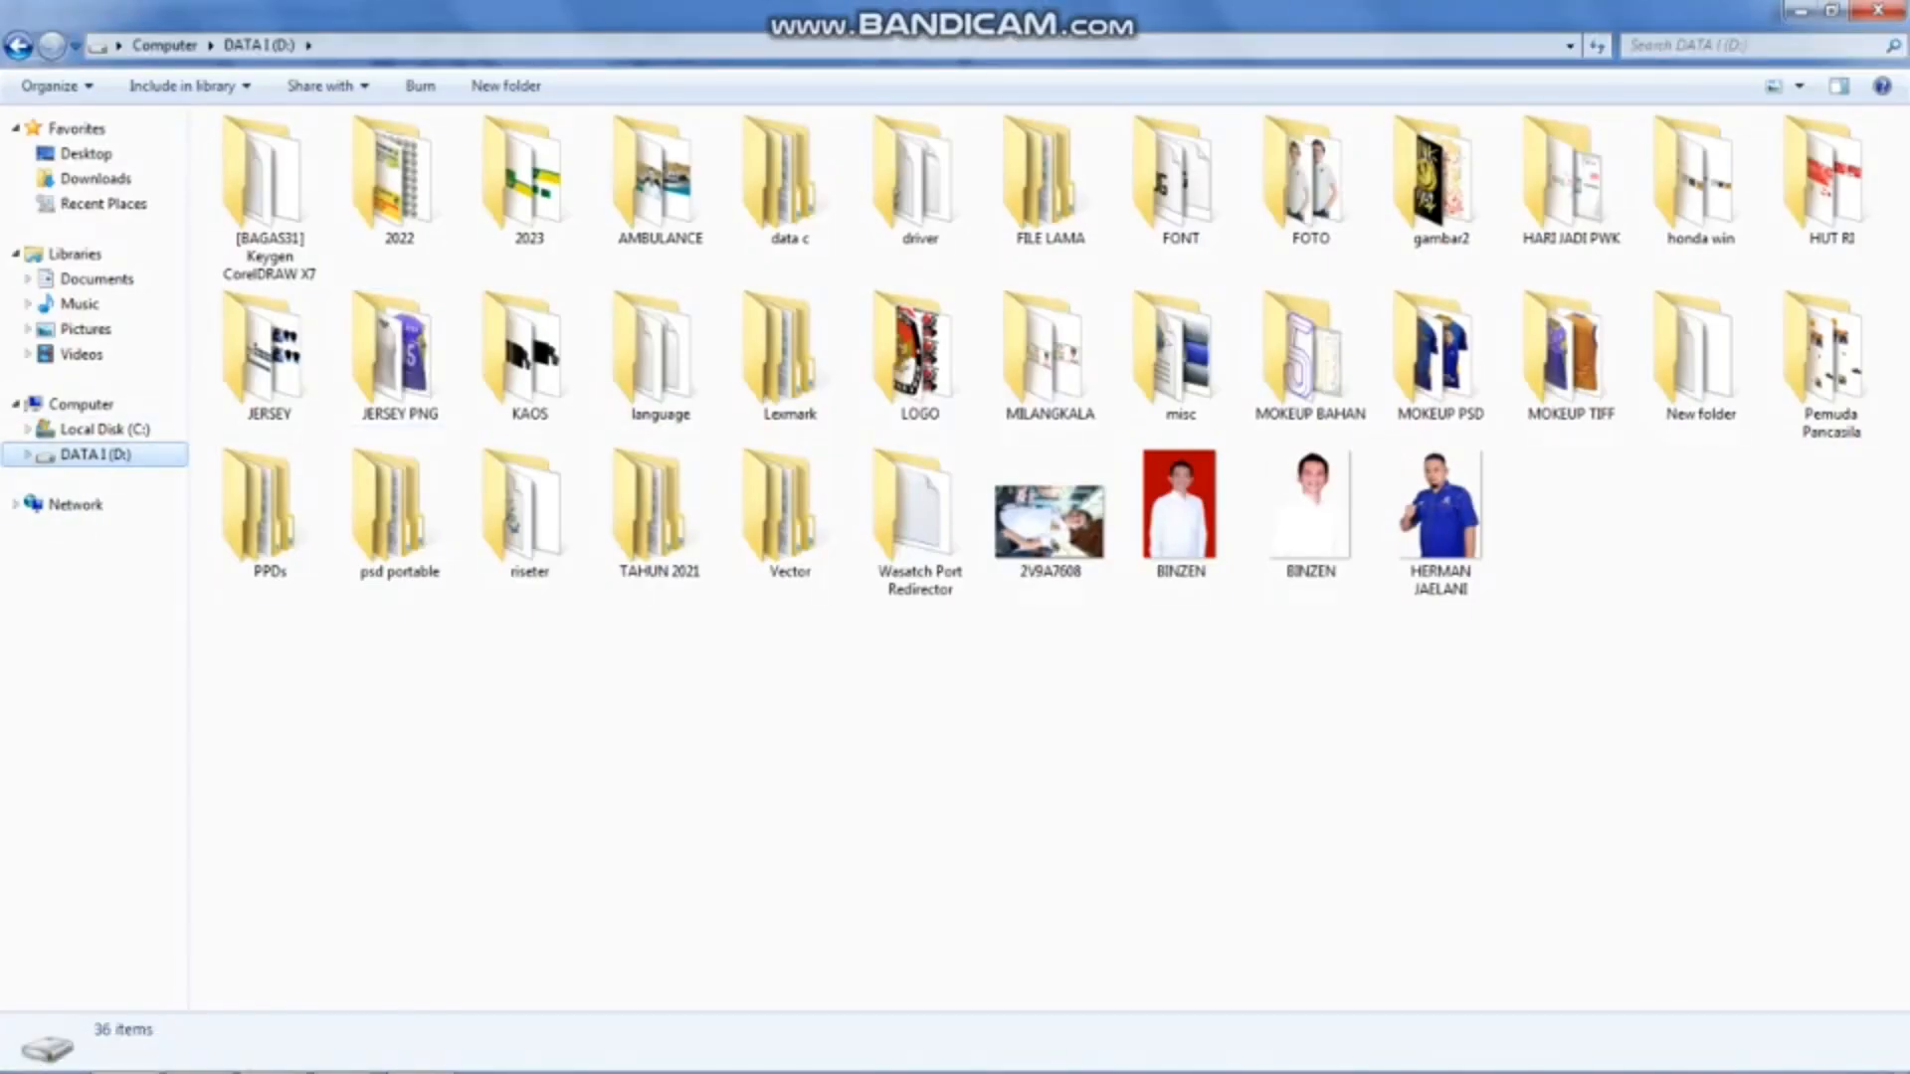
{"action": "left_click", "coordinate": [400, 356]}
{"action": "double_click", "coordinate": [400, 356]}
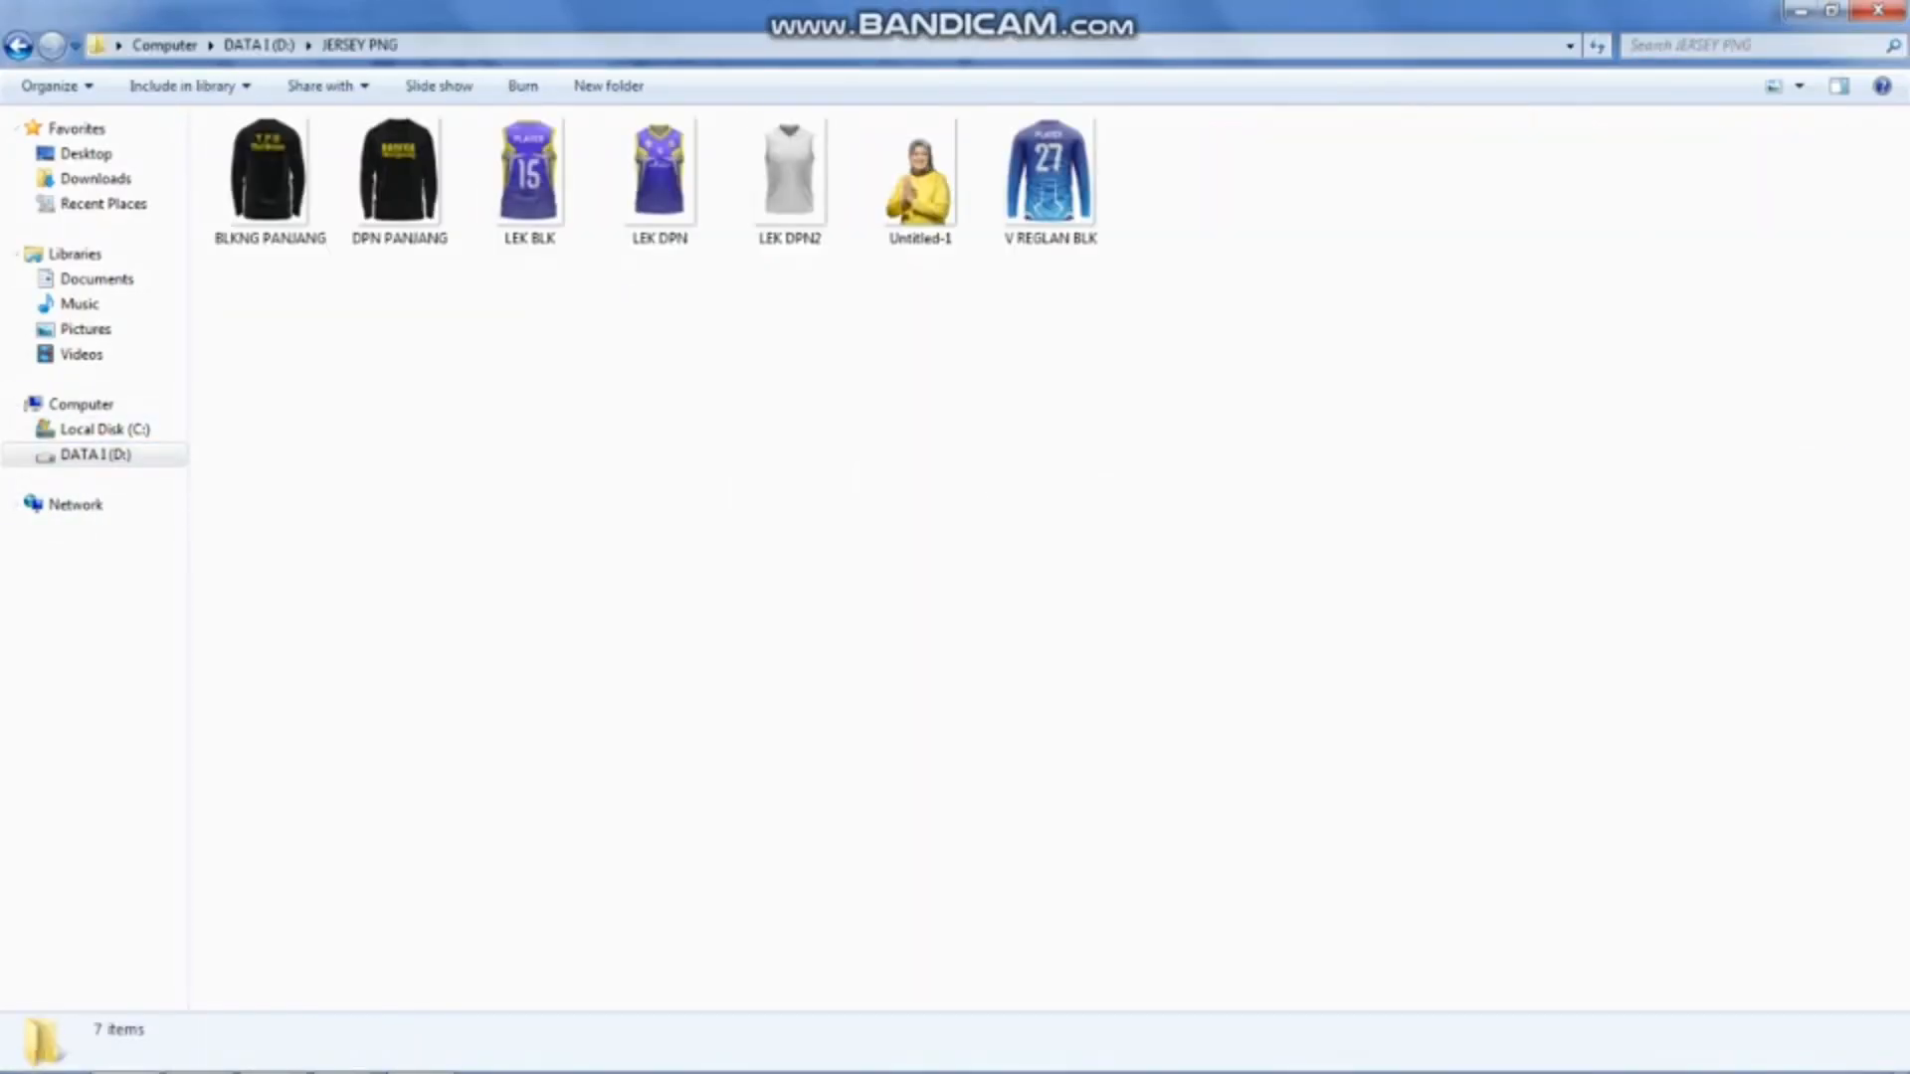
{"action": "left_click_drag", "start_coordinate": [537, 189], "coordinate": [701, 833]}
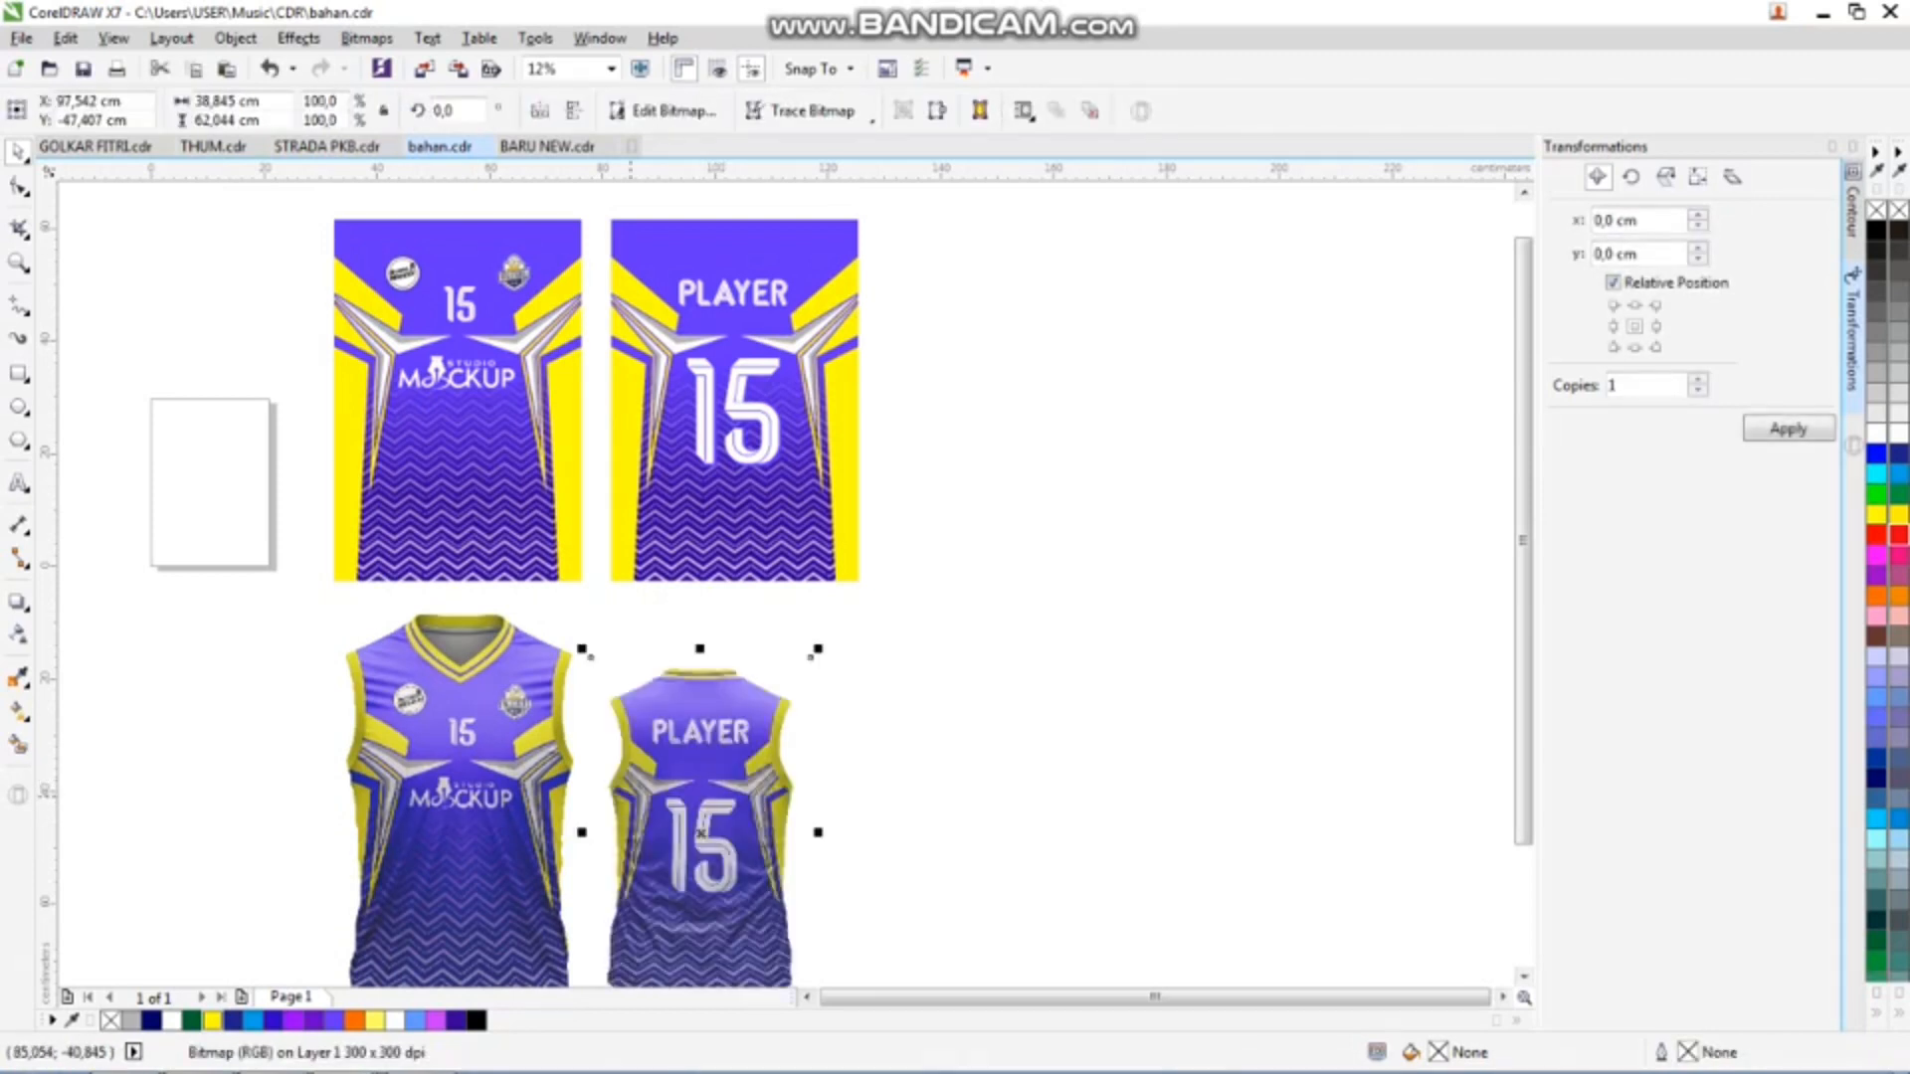
- Enlarge the imported back jersey mockup proportionally to 125.5% to match the front mockup's size
{"action": "scroll", "coordinate": [620, 773], "scroll_direction": "down", "scroll_amount": 1}
{"action": "left_click", "coordinate": [664, 911]}
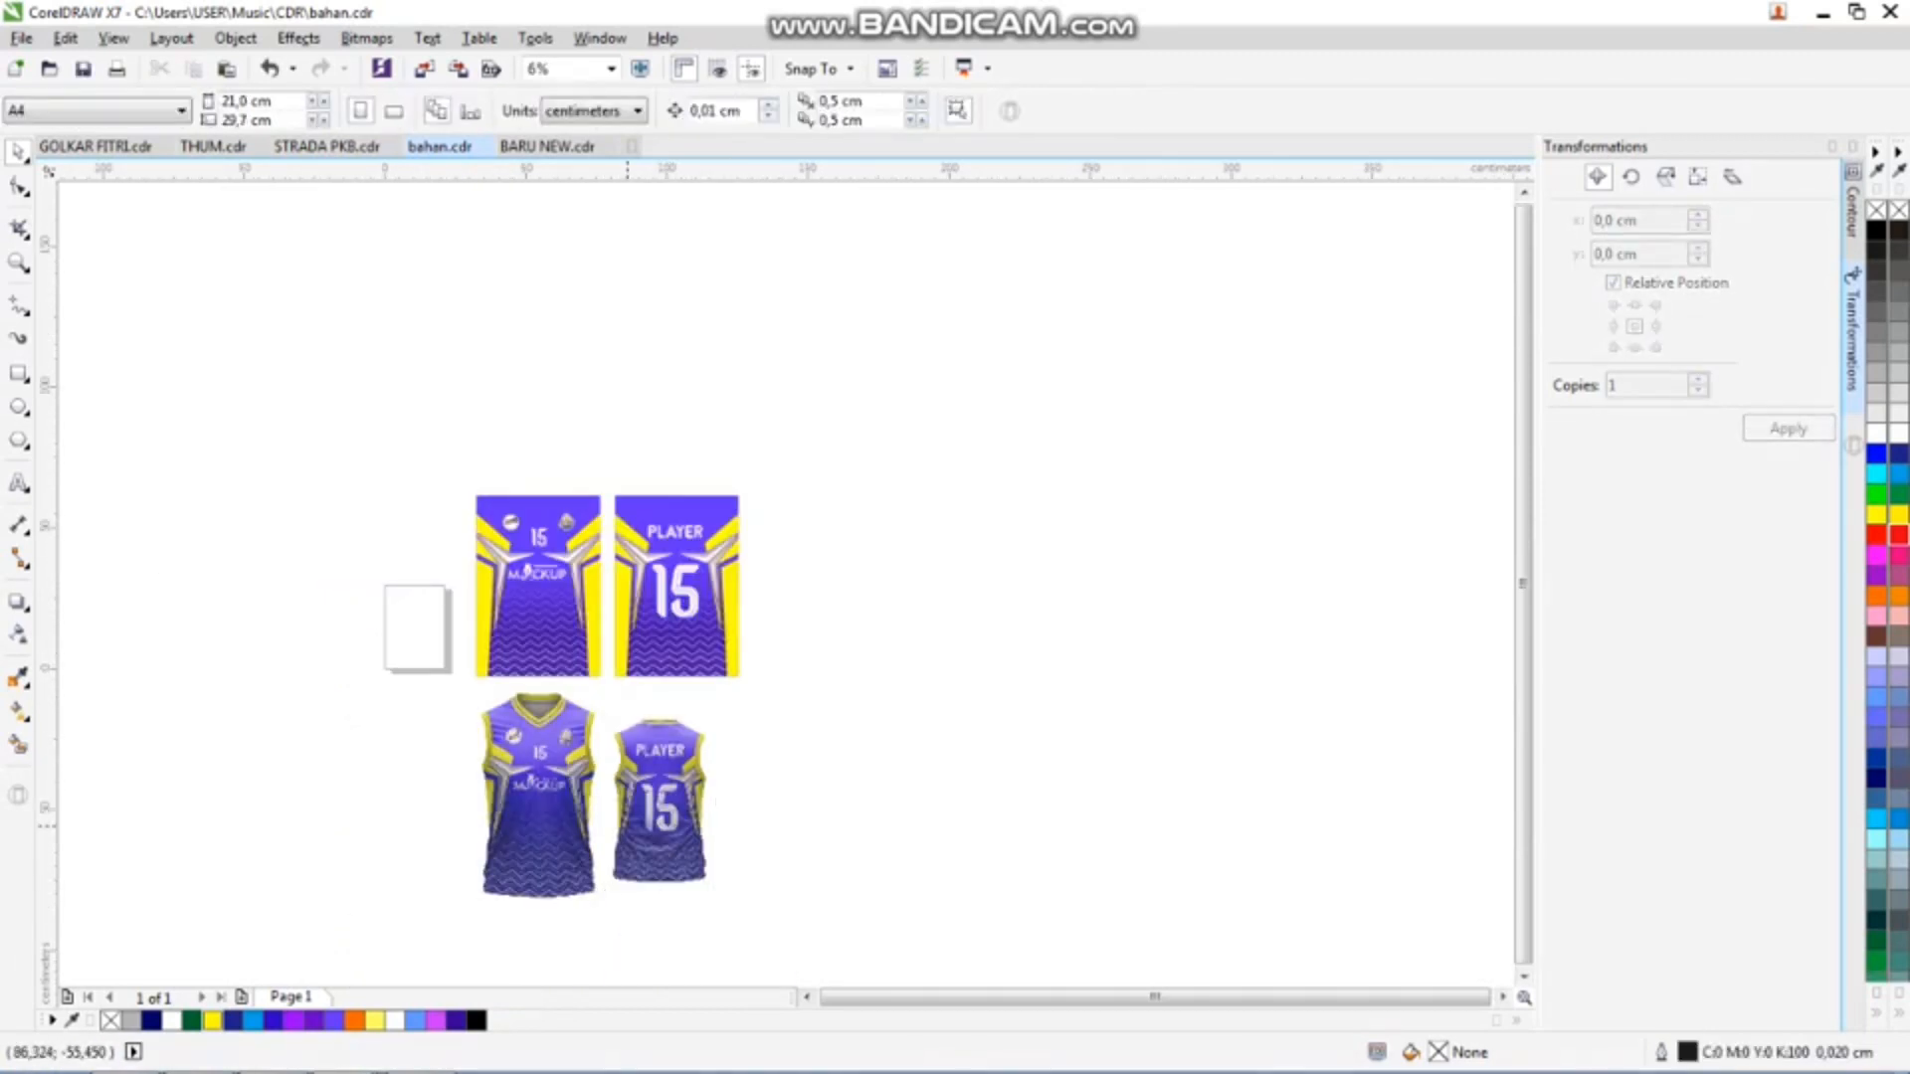
{"action": "scroll", "coordinate": [630, 828], "scroll_direction": "up", "scroll_amount": 1}
{"action": "left_click", "coordinate": [660, 812]}
{"action": "left_click_drag", "start_coordinate": [810, 593], "coordinate": [830, 558]}
- Align the back mockup level with the front mockup and centre it beneath the flat back design
{"action": "left_click", "coordinate": [464, 712], "text": "shift"}
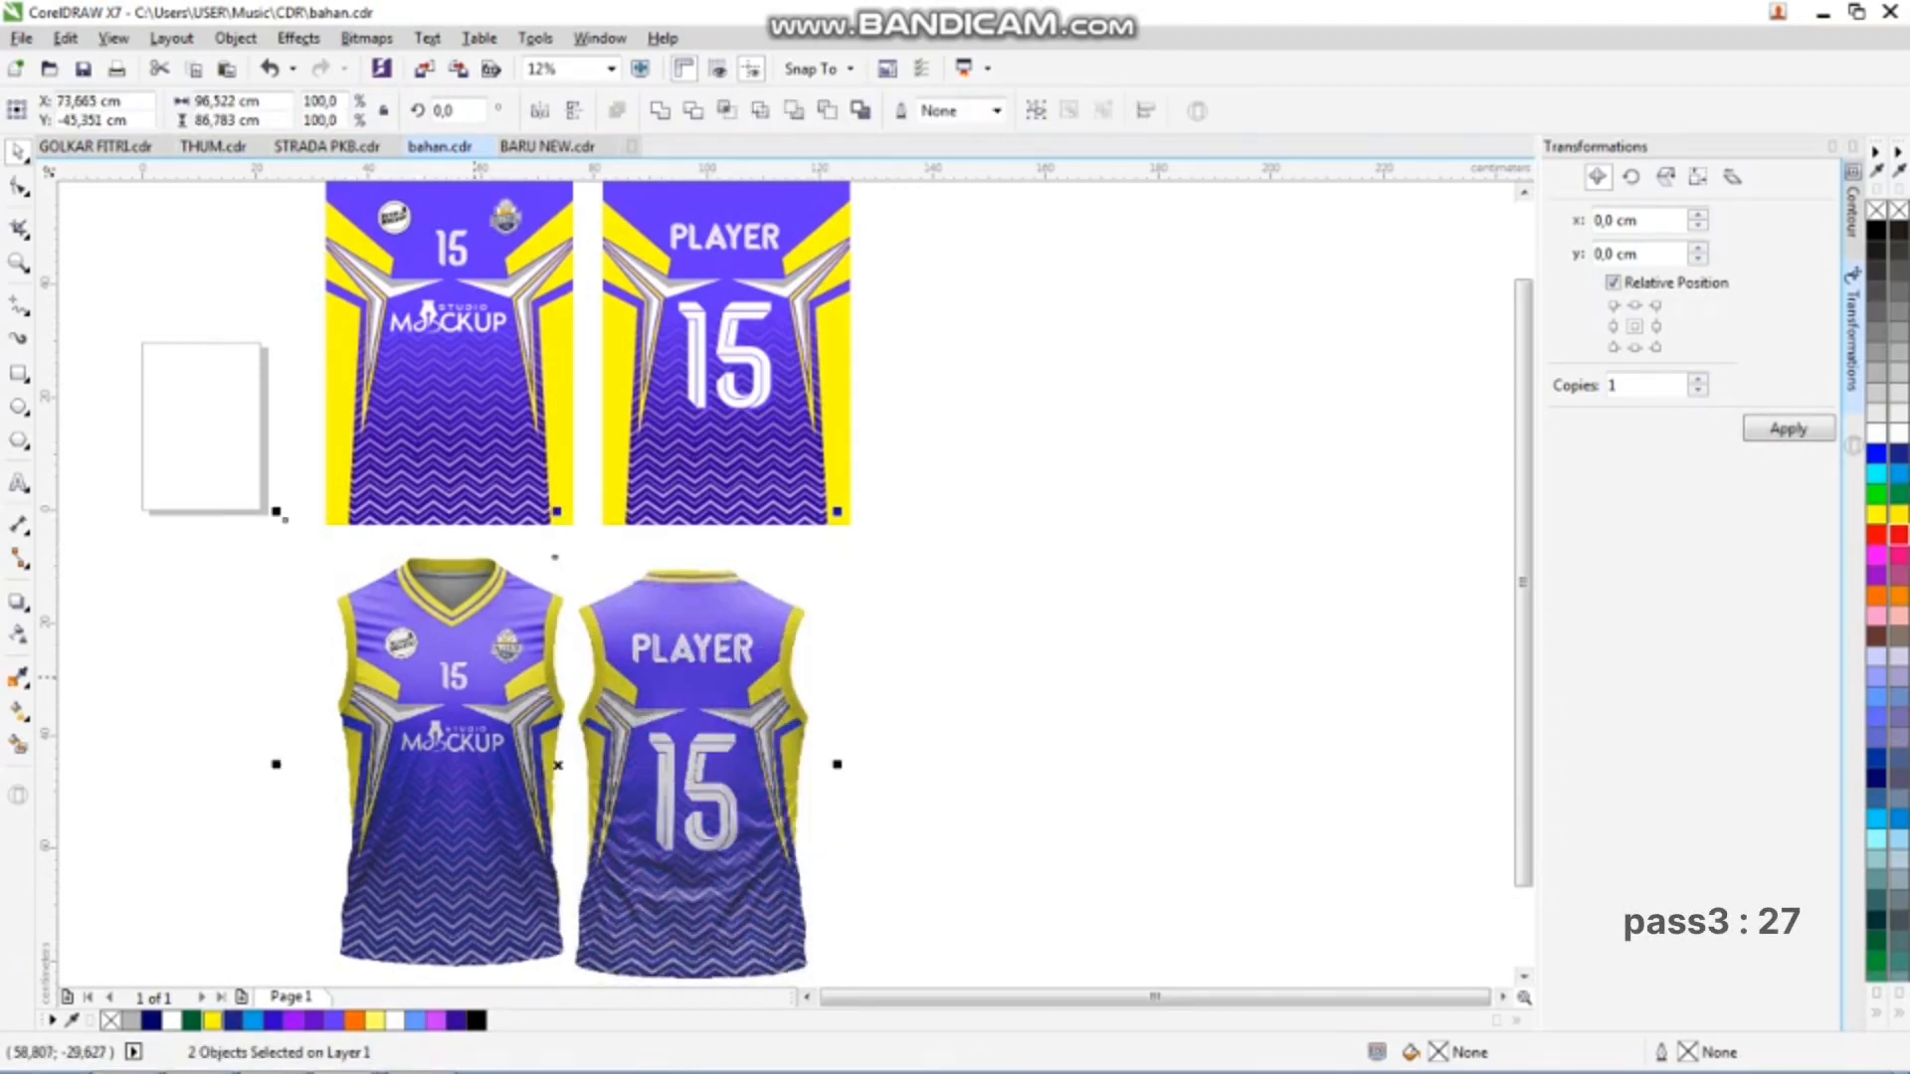
{"action": "key", "text": "e"}
{"action": "left_click_drag", "start_coordinate": [709, 674], "coordinate": [729, 674]}
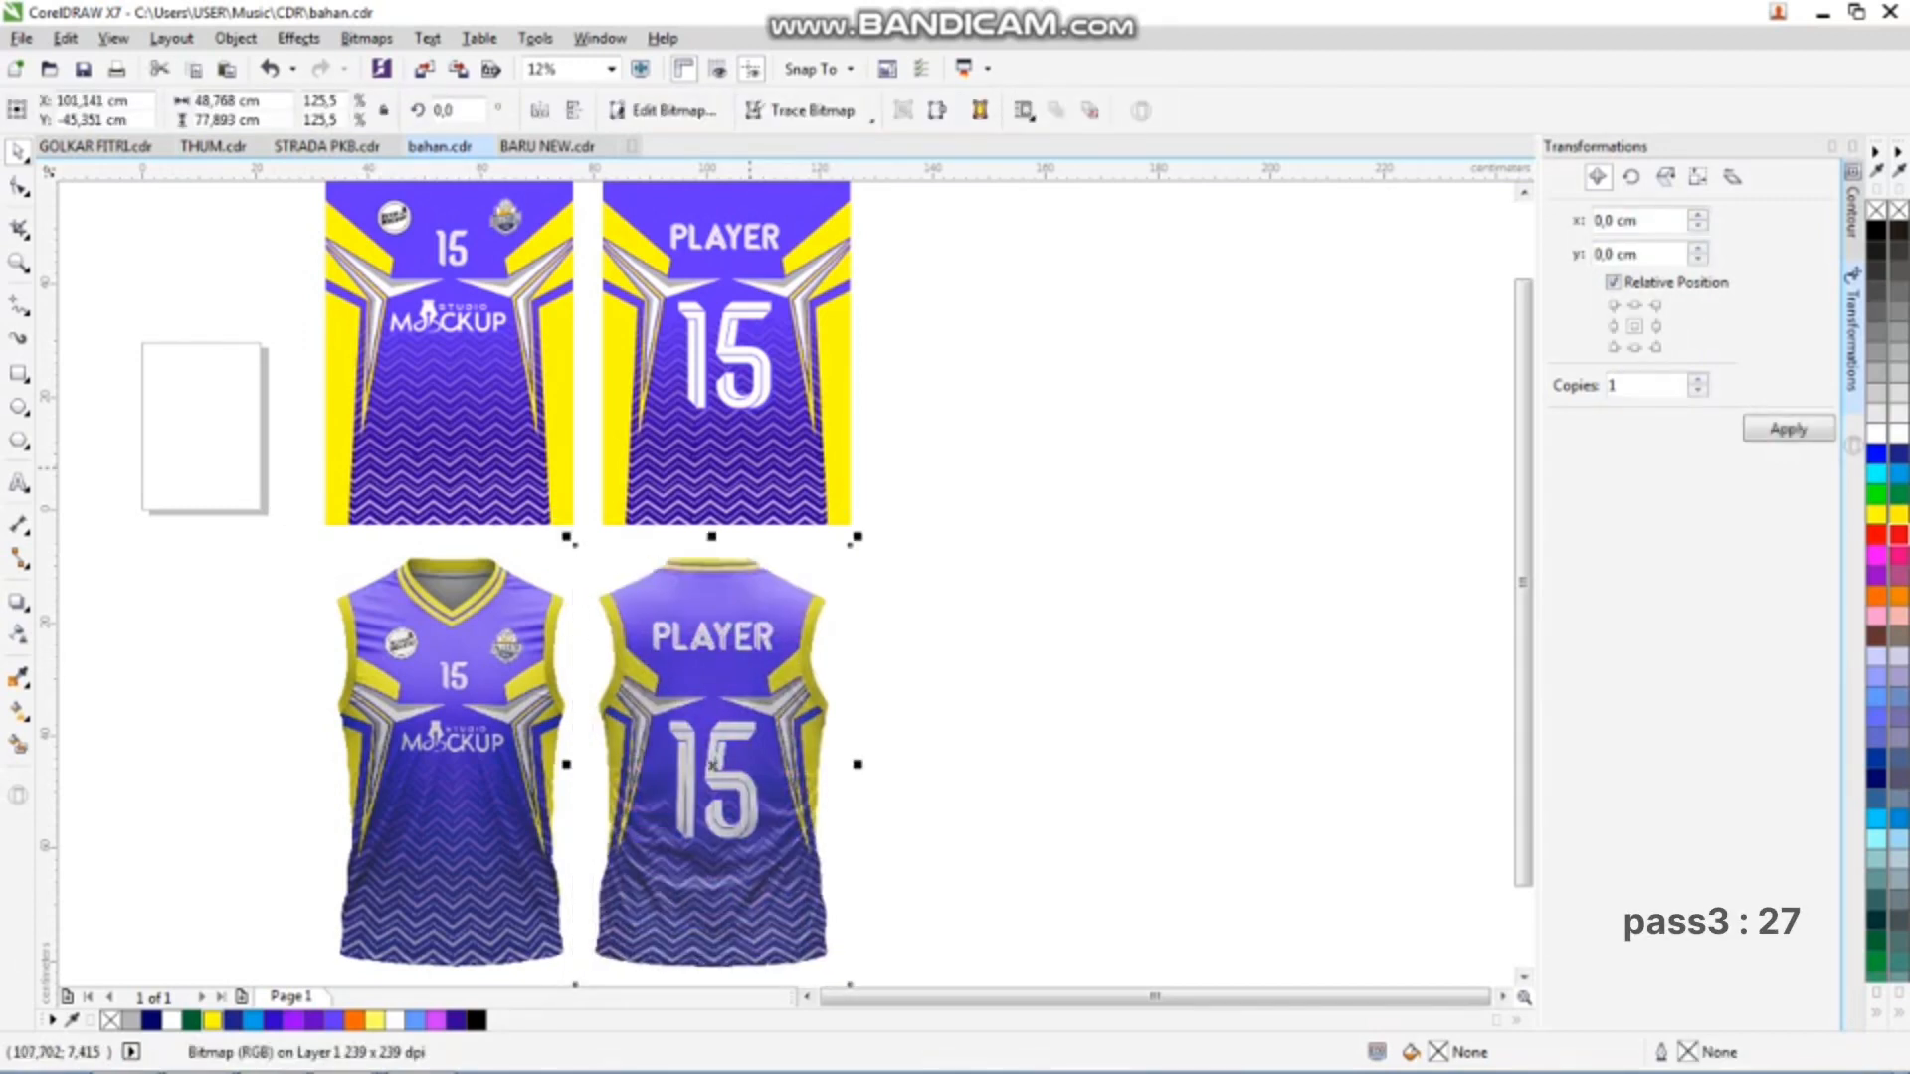
{"action": "key", "text": "c"}
{"action": "left_click", "coordinate": [765, 538]}
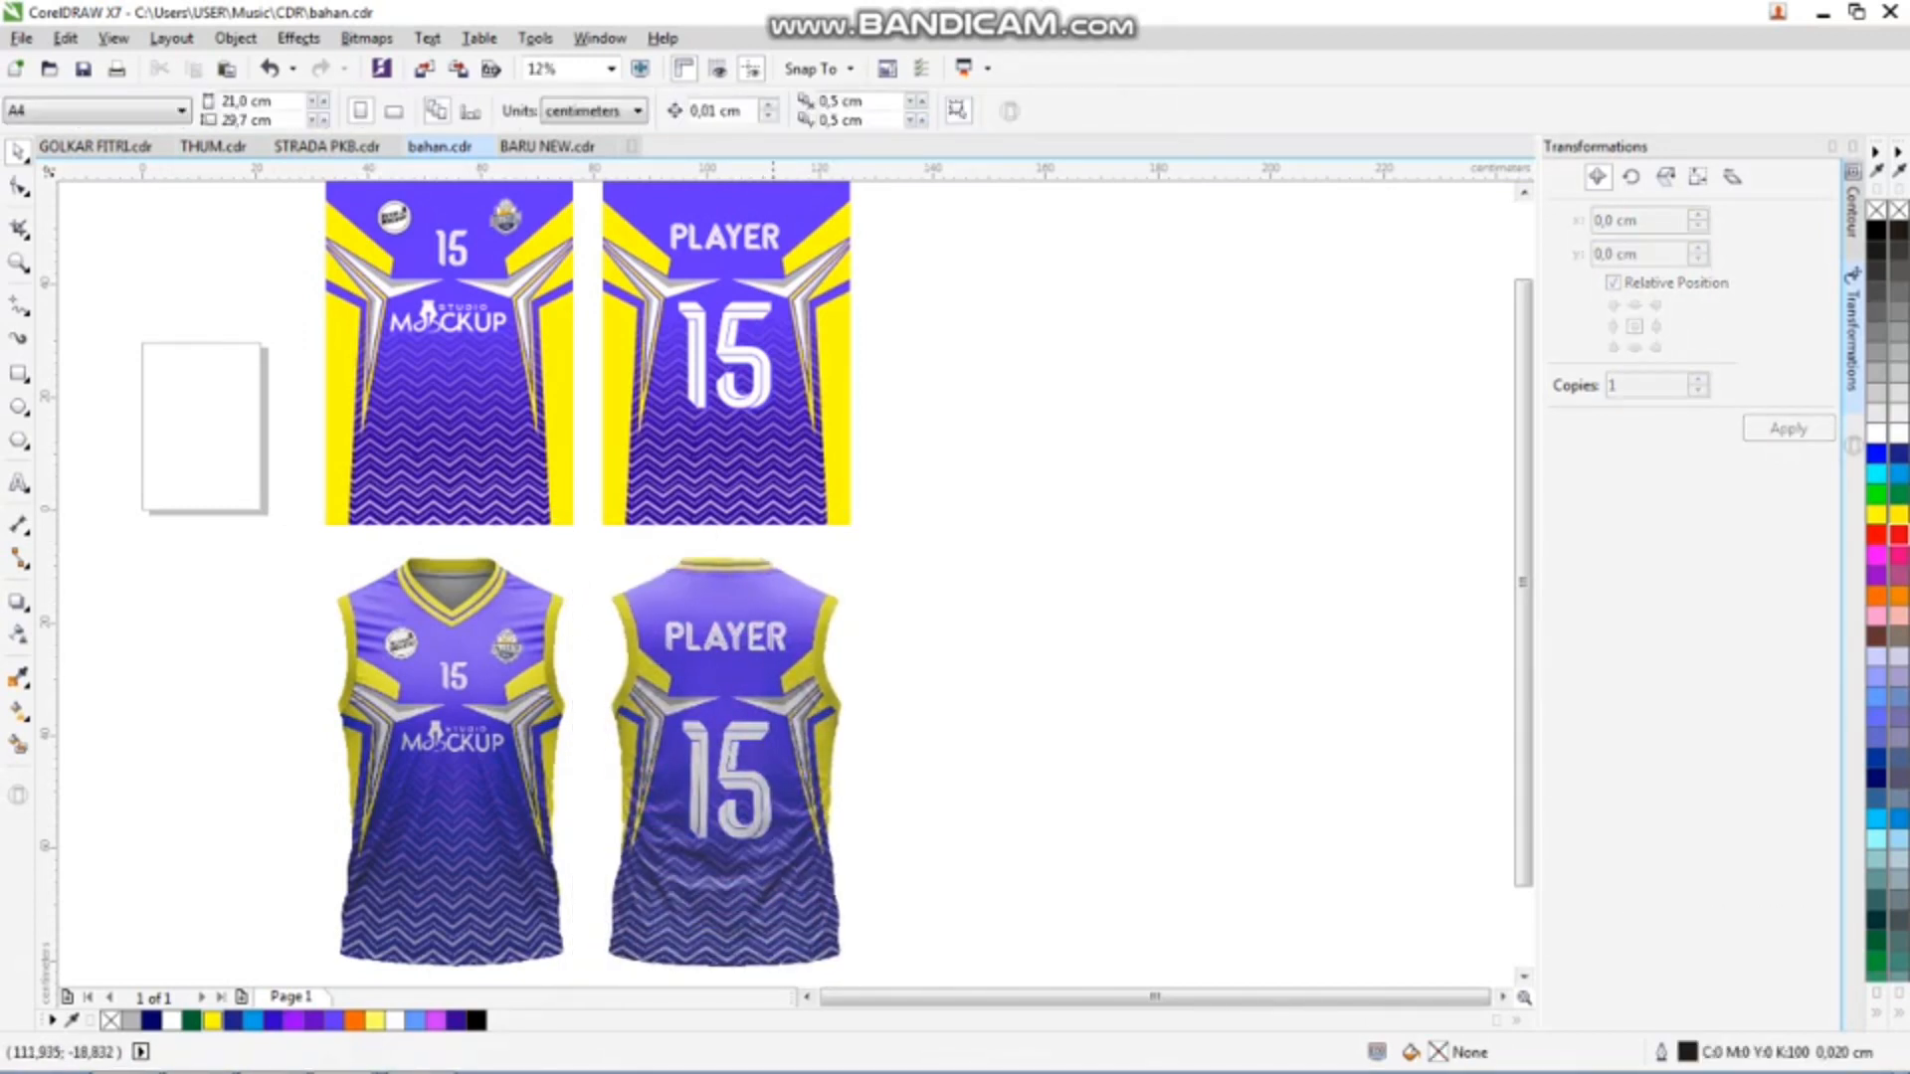
- Examine the back mockup's lettering, number, side panels and hem pattern, and compare both mockups with the flat designs above
{"action": "scroll", "coordinate": [766, 708], "scroll_direction": "down", "scroll_amount": 2}
{"action": "scroll", "coordinate": [746, 708], "scroll_direction": "up", "scroll_amount": 4}
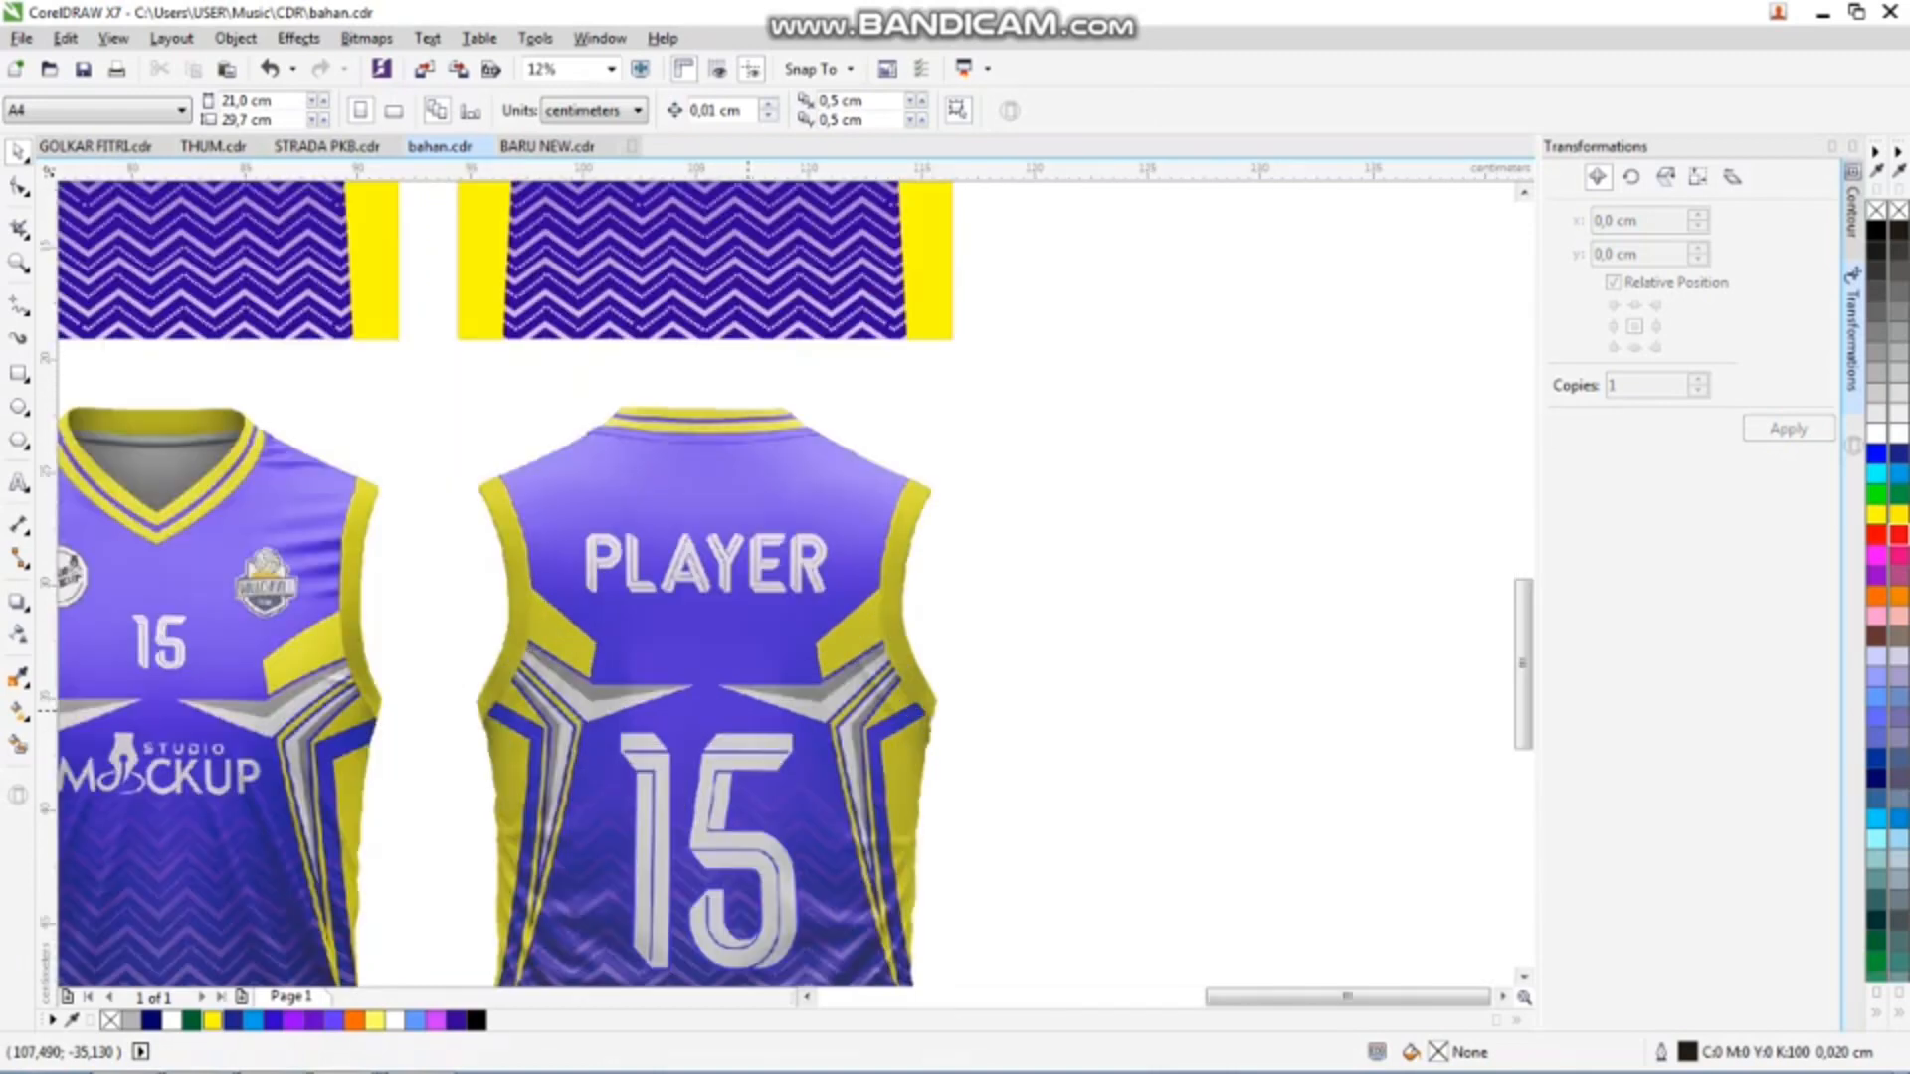
{"action": "scroll", "coordinate": [481, 547], "scroll_direction": "up", "scroll_amount": 3}
{"action": "scroll", "coordinate": [481, 547], "scroll_direction": "down", "scroll_amount": 5}
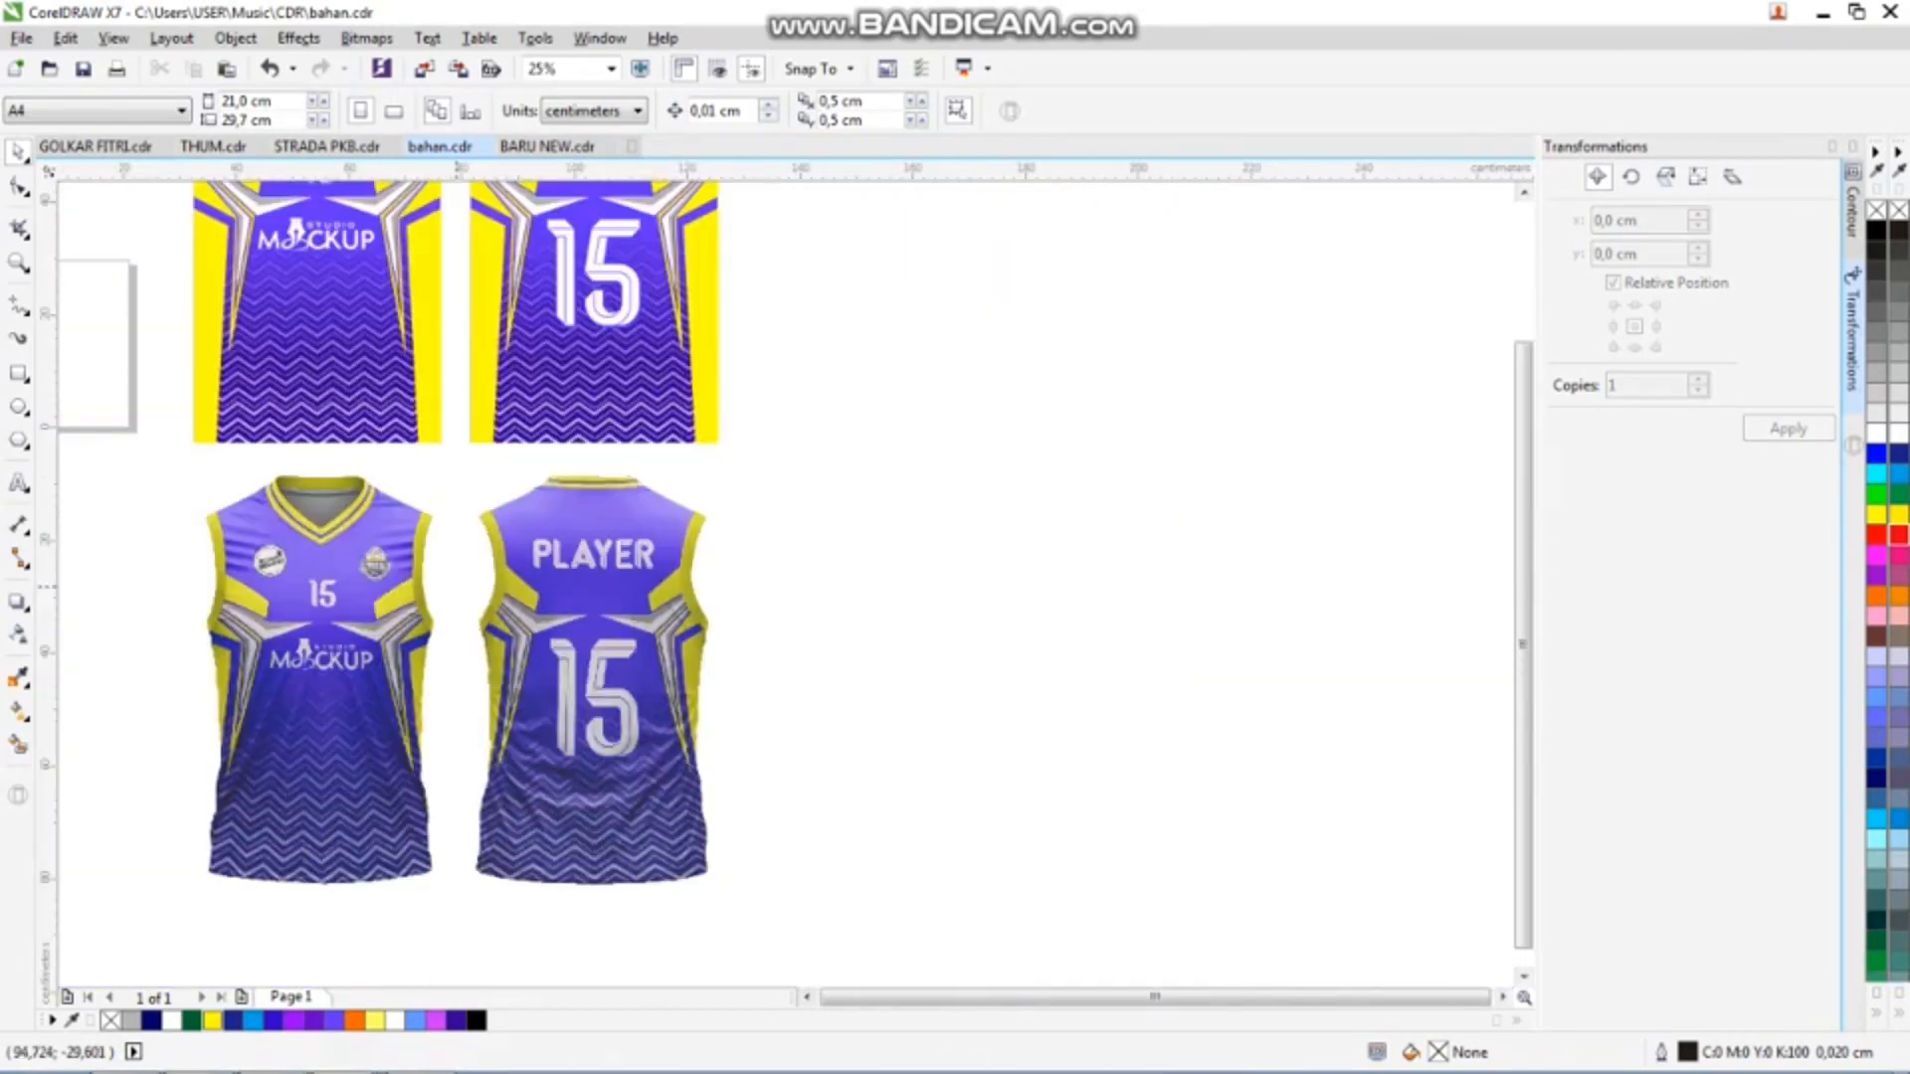
{"action": "scroll", "coordinate": [328, 610], "scroll_direction": "up", "scroll_amount": 3}
{"action": "scroll", "coordinate": [543, 572], "scroll_direction": "down", "scroll_amount": 3}
{"action": "scroll", "coordinate": [820, 530], "scroll_direction": "up", "scroll_amount": 2}
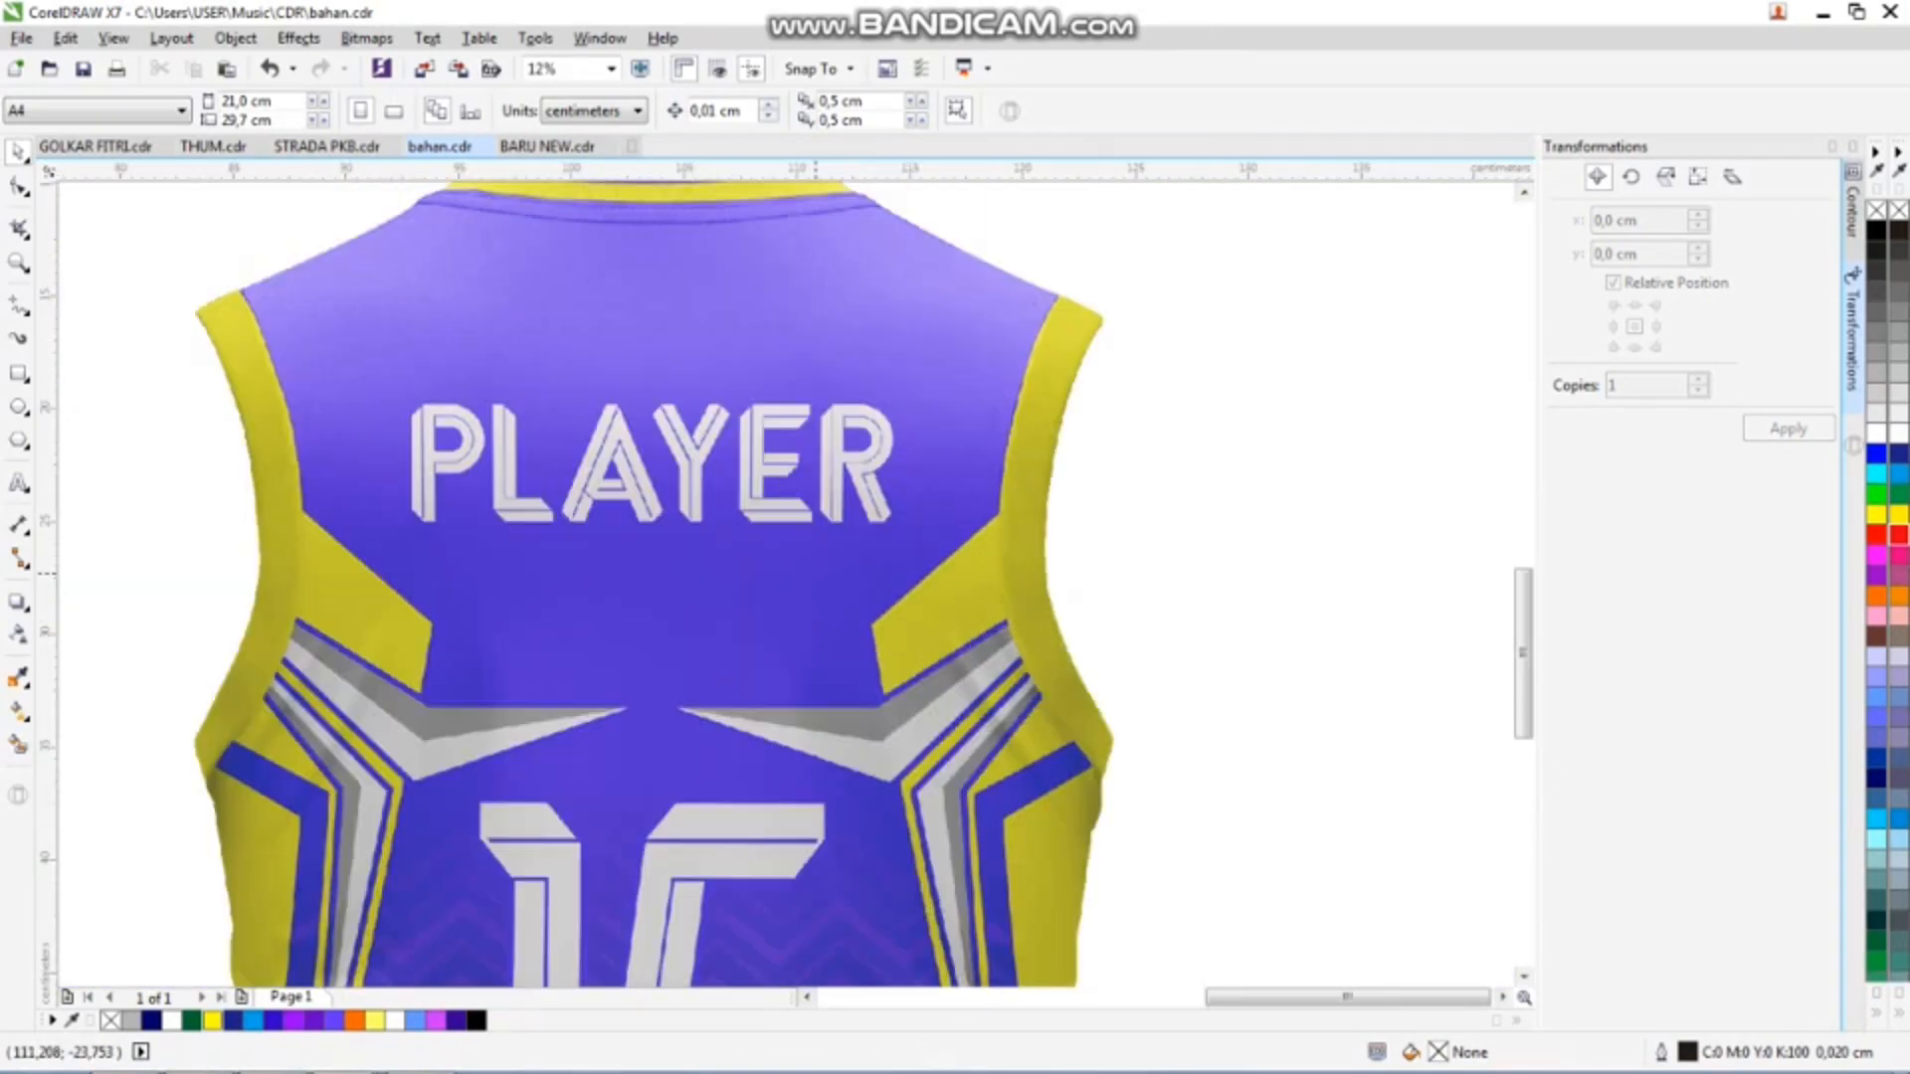
{"action": "scroll", "coordinate": [810, 572], "scroll_direction": "down", "scroll_amount": 3}
{"action": "scroll", "coordinate": [776, 901], "scroll_direction": "up", "scroll_amount": 5}
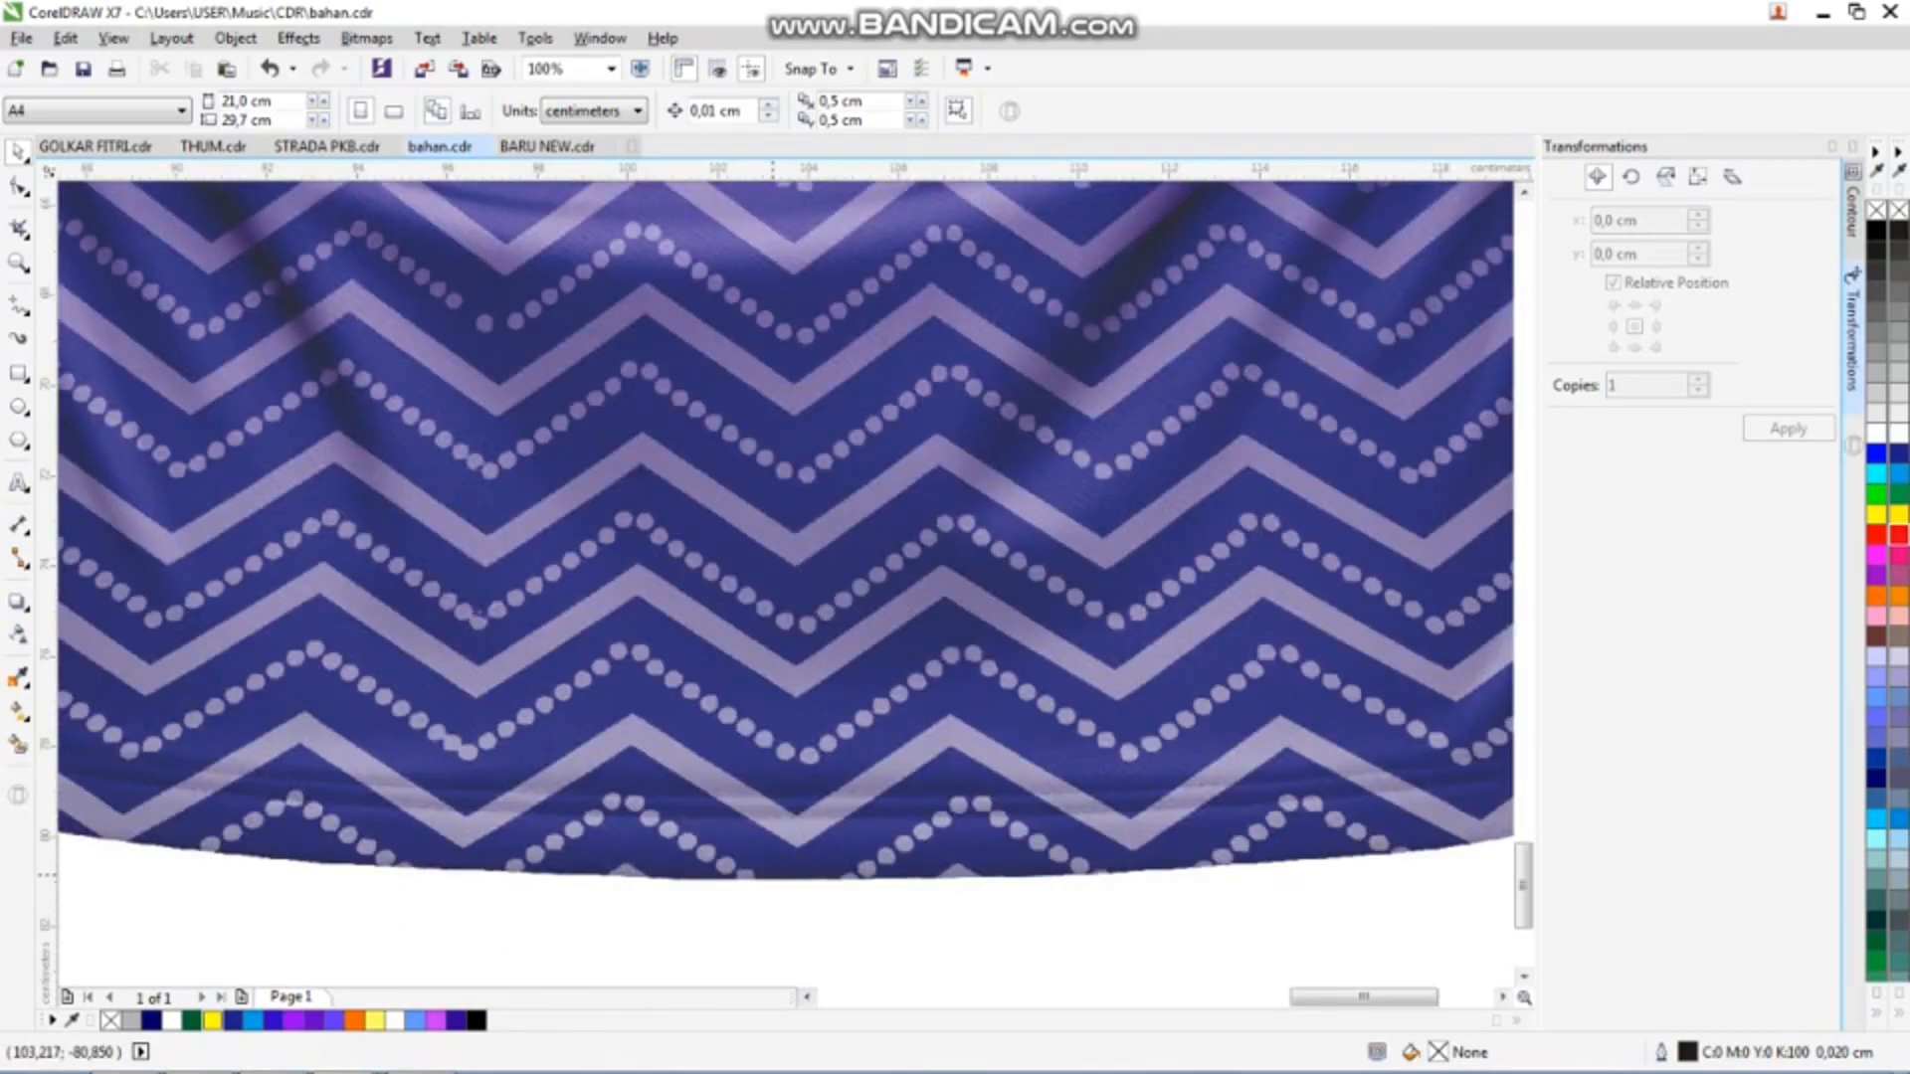
{"action": "scroll", "coordinate": [808, 806], "scroll_direction": "down", "scroll_amount": 4}
{"action": "scroll", "coordinate": [785, 597], "scroll_direction": "down", "scroll_amount": 2}
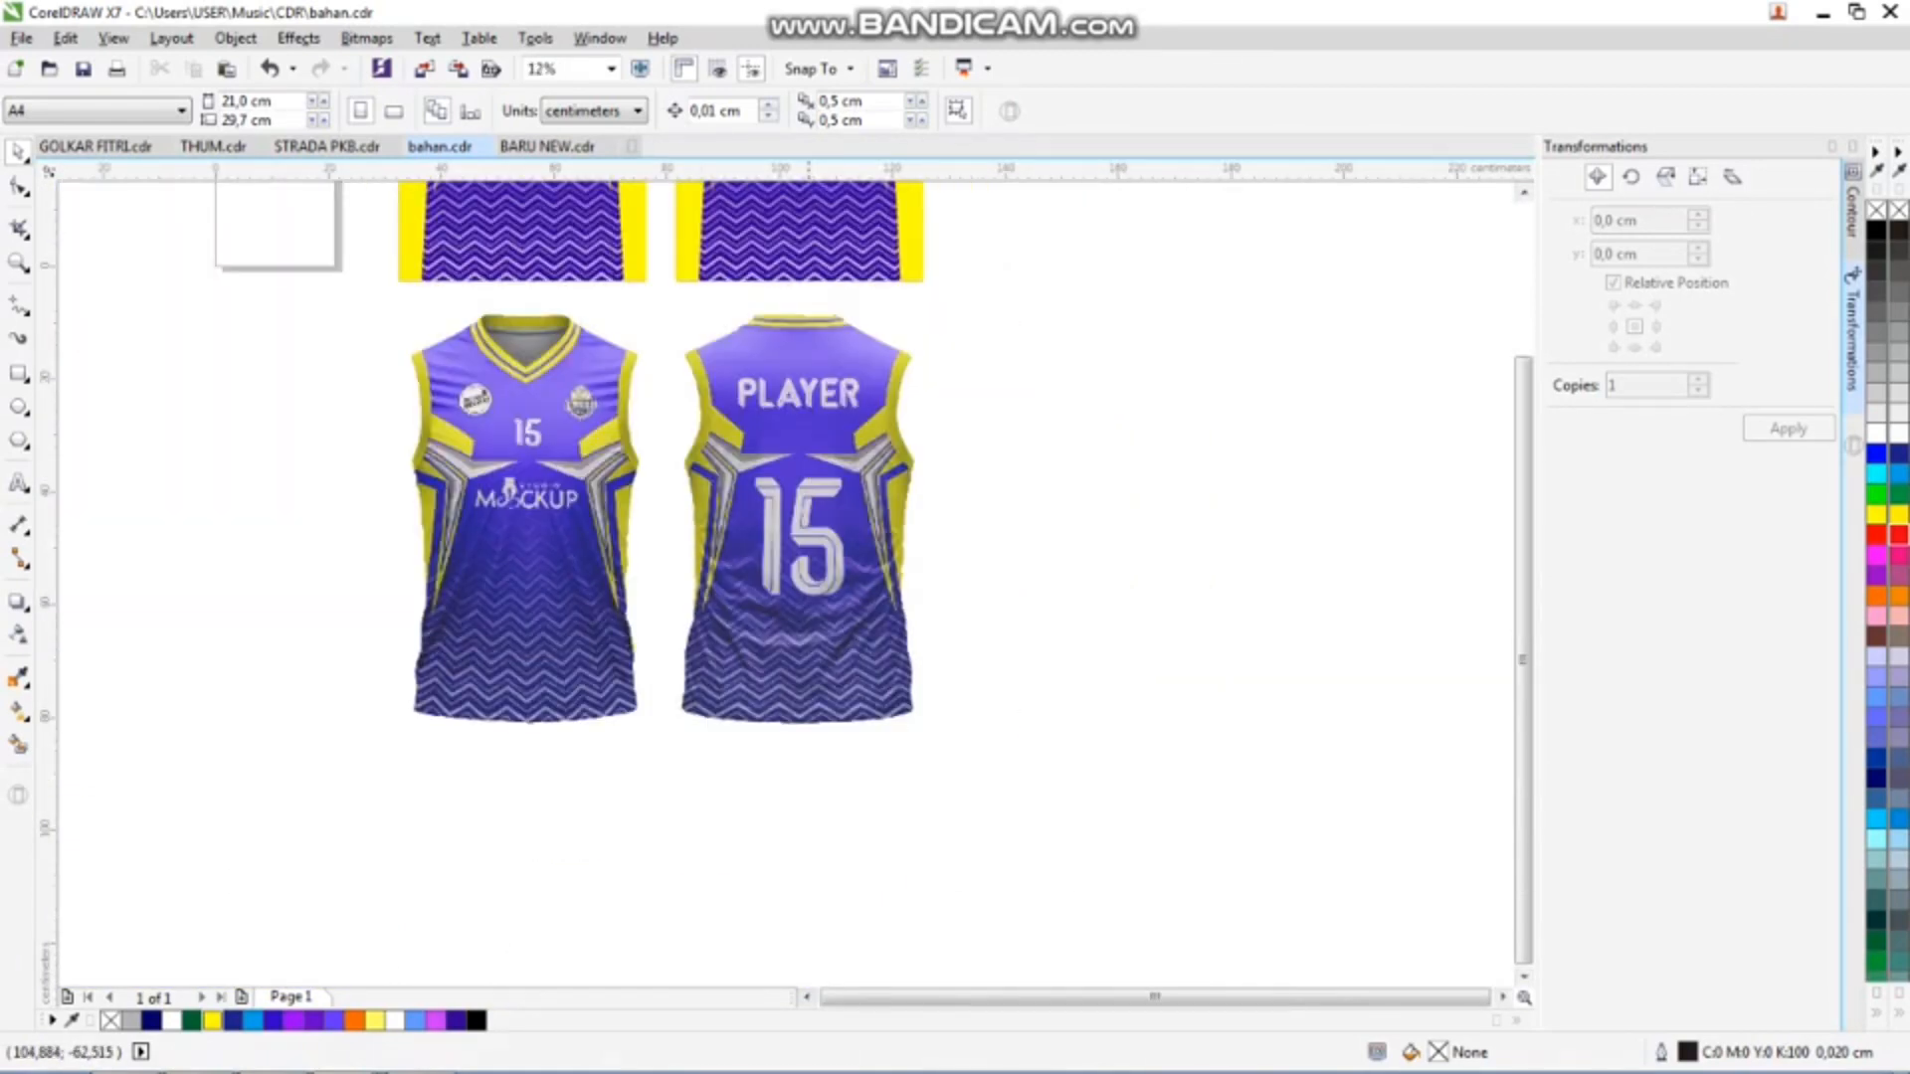
{"action": "scroll", "coordinate": [908, 508], "scroll_direction": "down", "scroll_amount": 1}
{"action": "scroll", "coordinate": [900, 470], "scroll_direction": "up", "scroll_amount": 1}
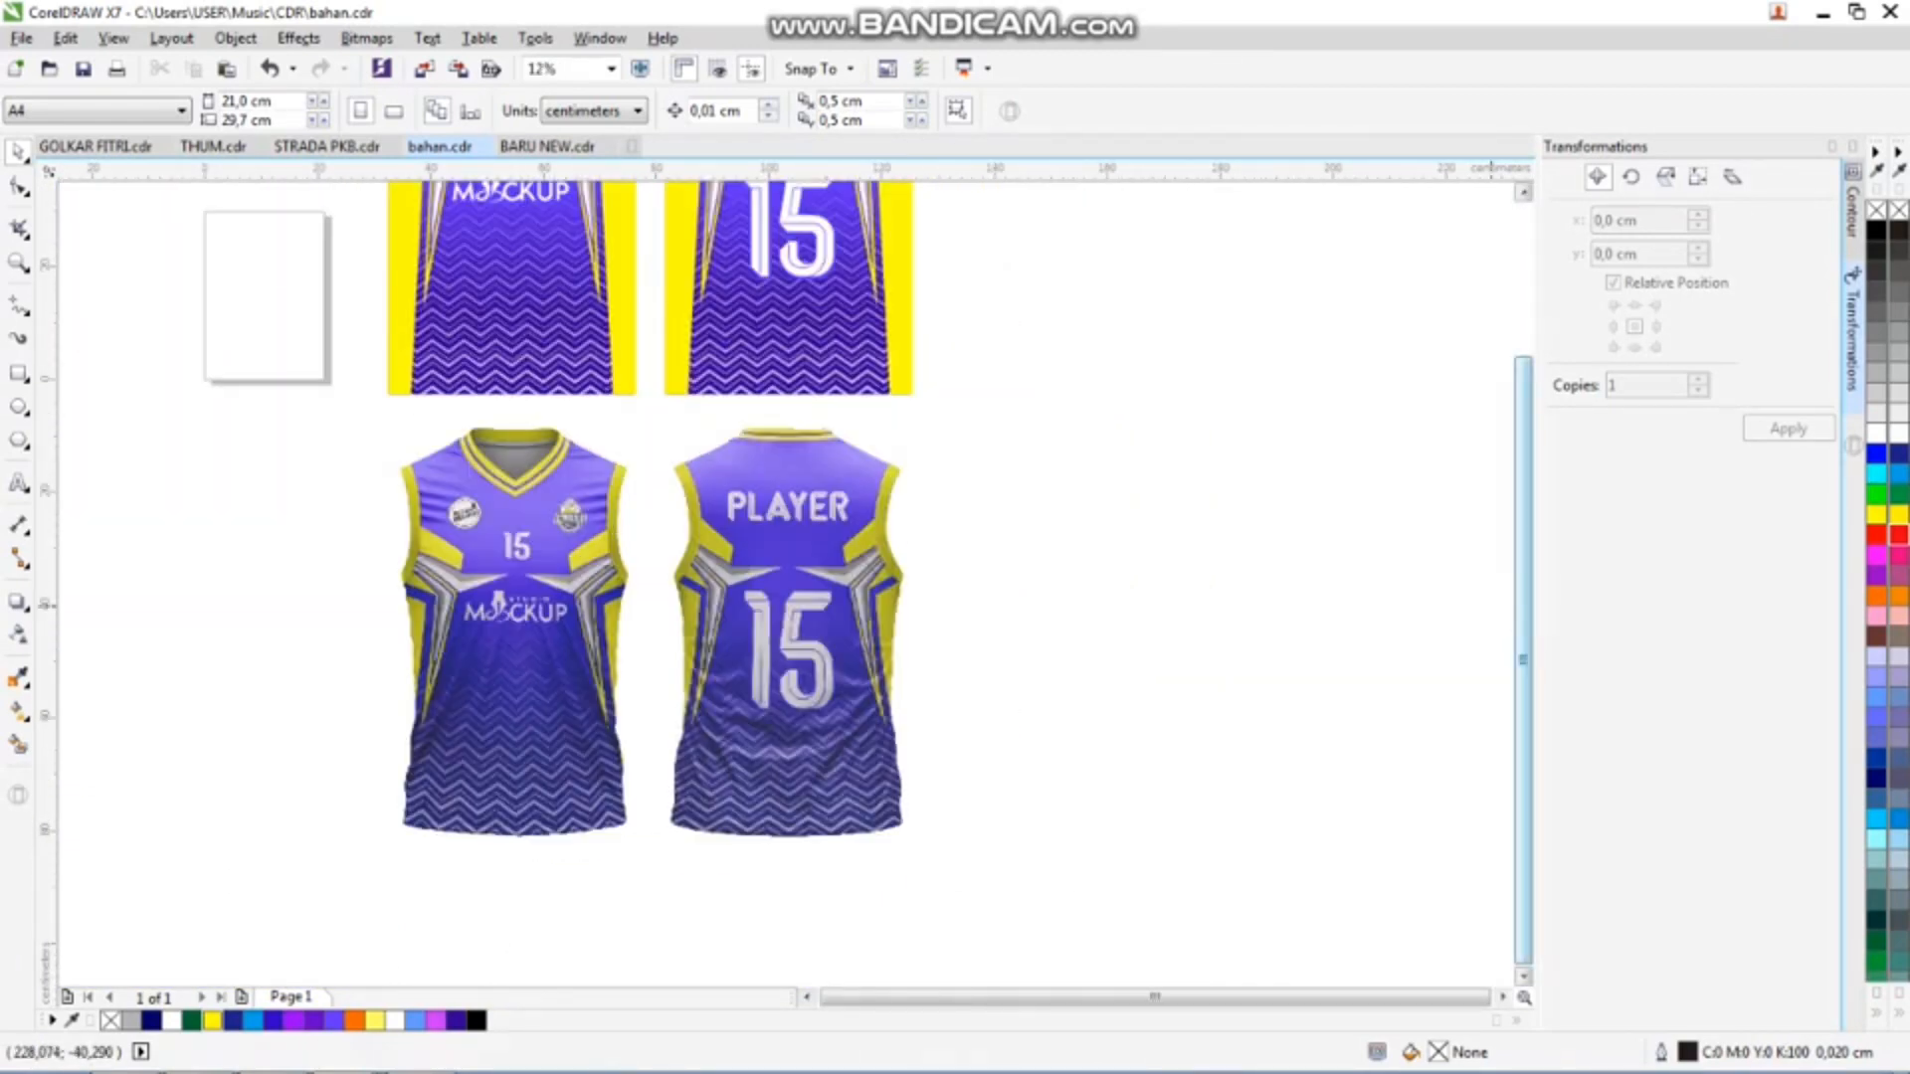
{"action": "left_click_drag", "start_coordinate": [1523, 609], "coordinate": [1523, 525]}
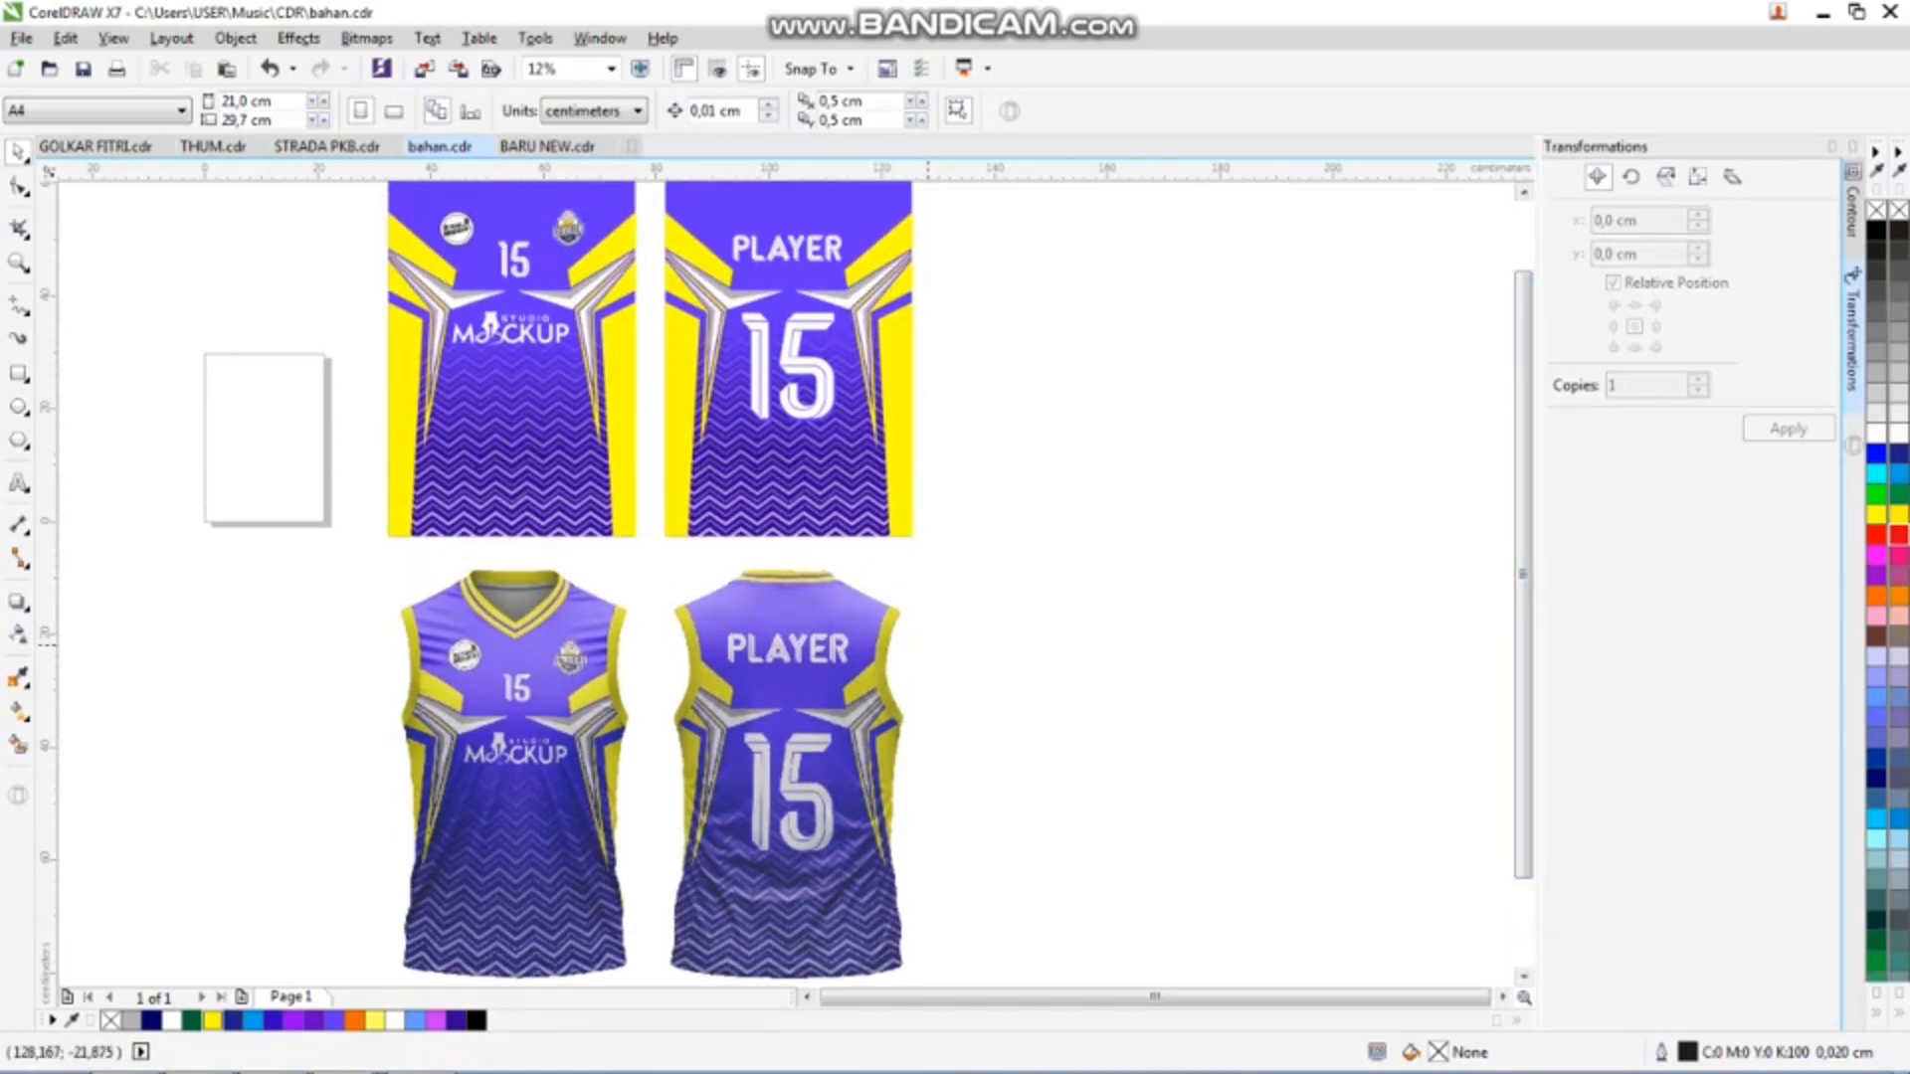
{"action": "scroll", "coordinate": [928, 645], "scroll_direction": "down", "scroll_amount": 1}
{"action": "scroll", "coordinate": [928, 645], "scroll_direction": "up", "scroll_amount": 1}
{"action": "left_click_drag", "start_coordinate": [1523, 546], "coordinate": [1523, 533]}
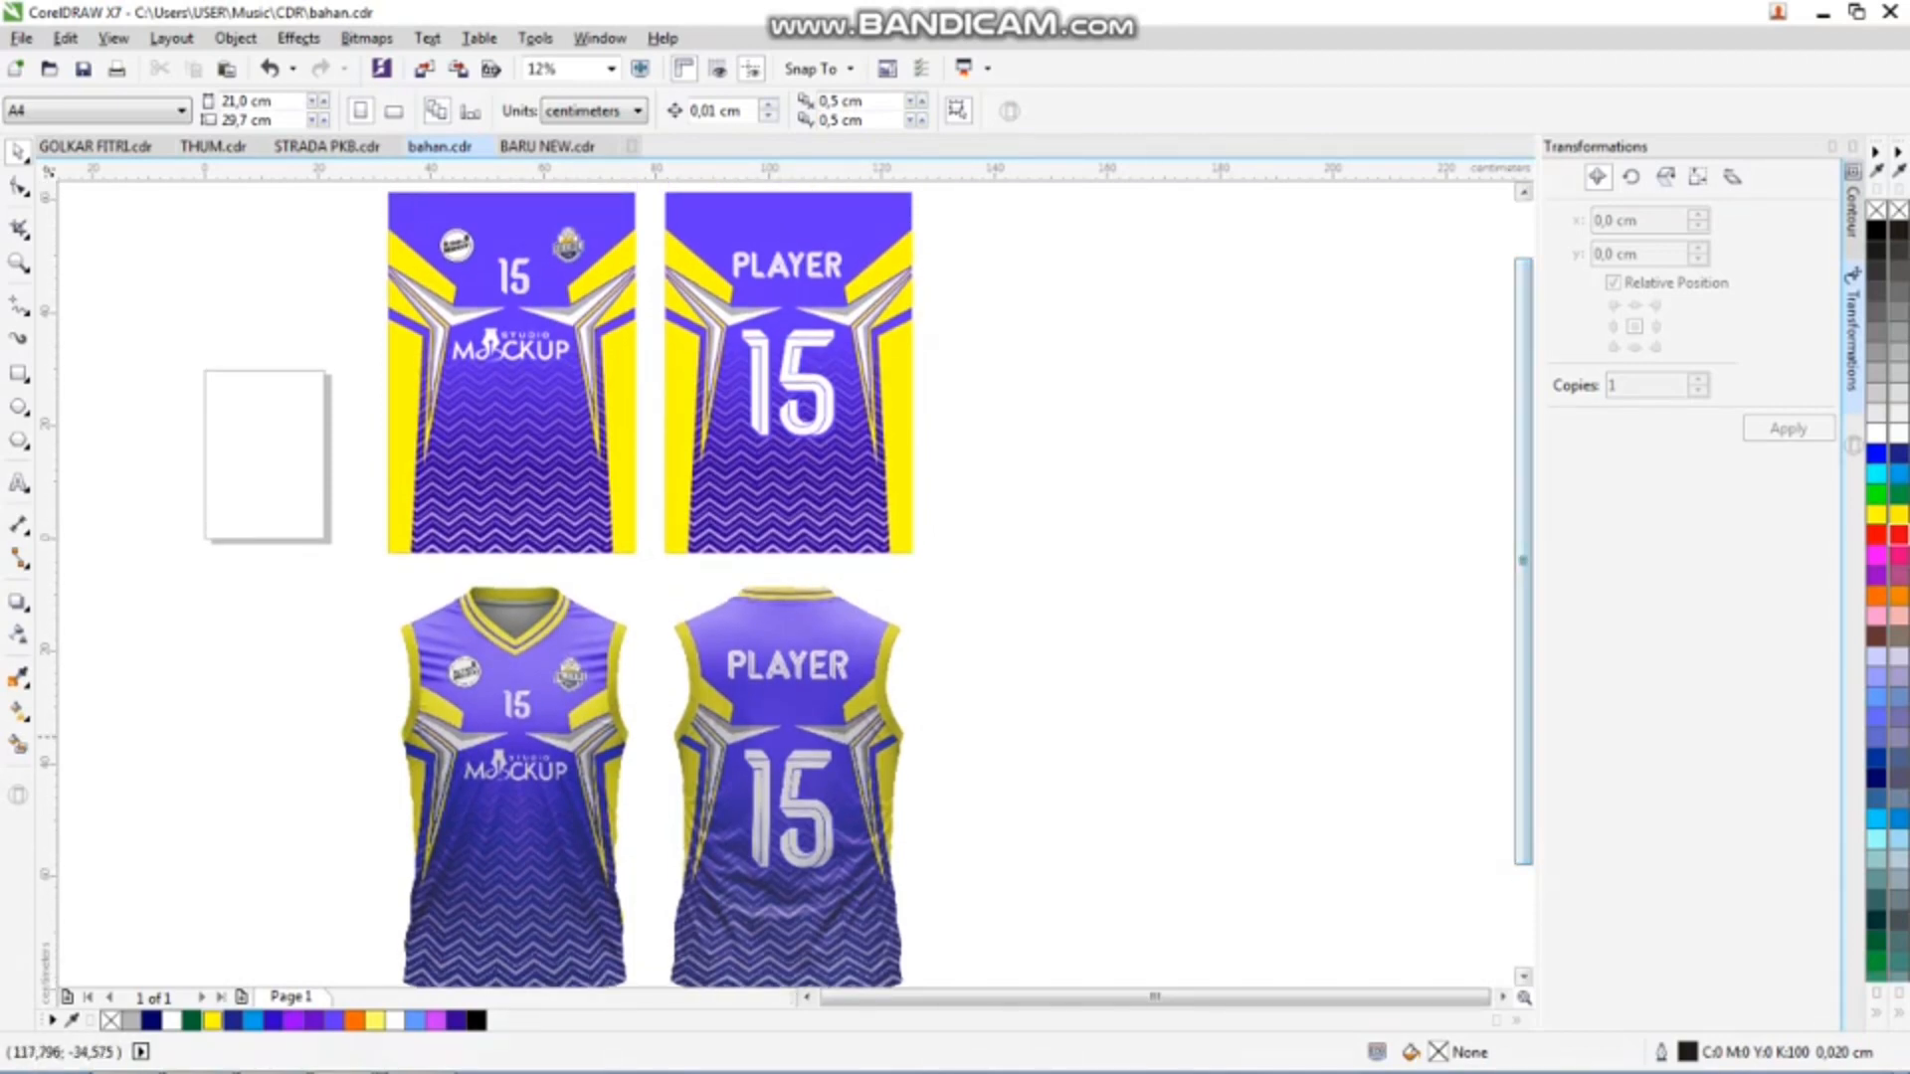